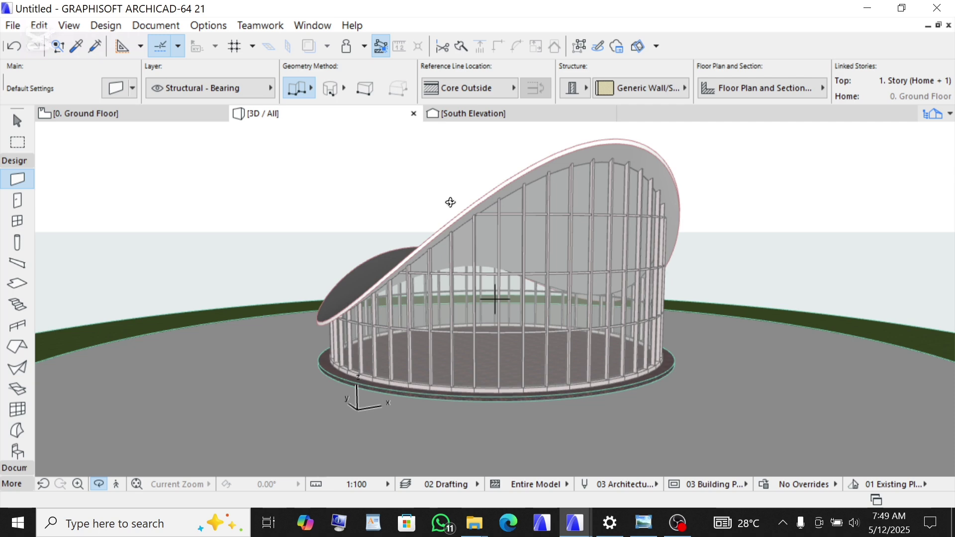
Step: Examine the finished circular pavilion in 3D, including its curved saddle roof, curtain wall and surrounding paved base, from several angles
scroll(511, 184, down, 2)
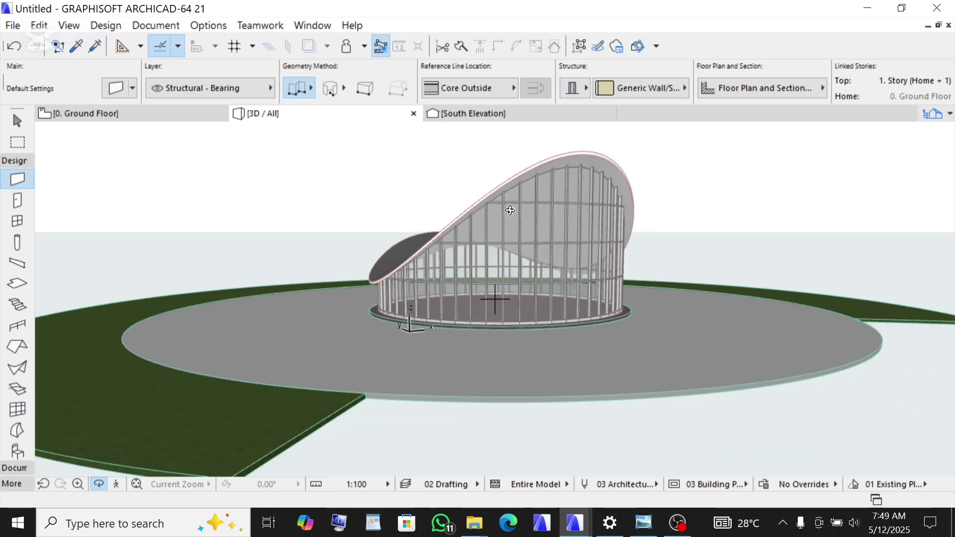
scroll(510, 197, up, 2)
drag(455, 183, 571, 196)
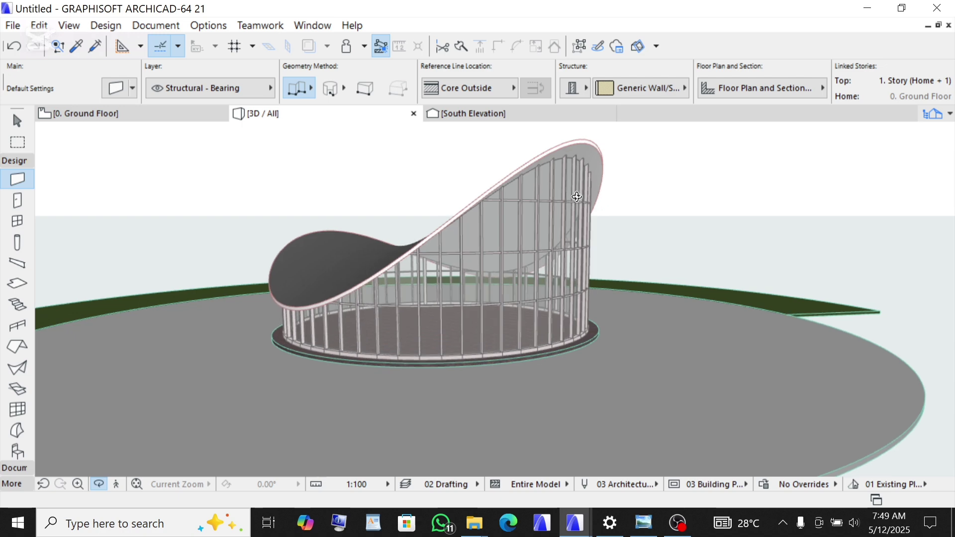
drag(405, 373, 386, 219)
scroll(393, 221, up, 2)
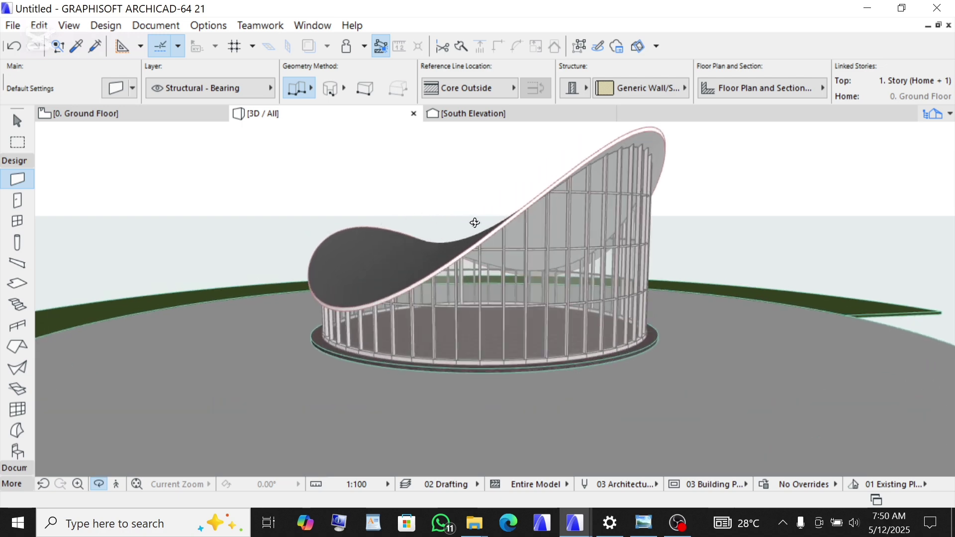
scroll(571, 136, up, 1)
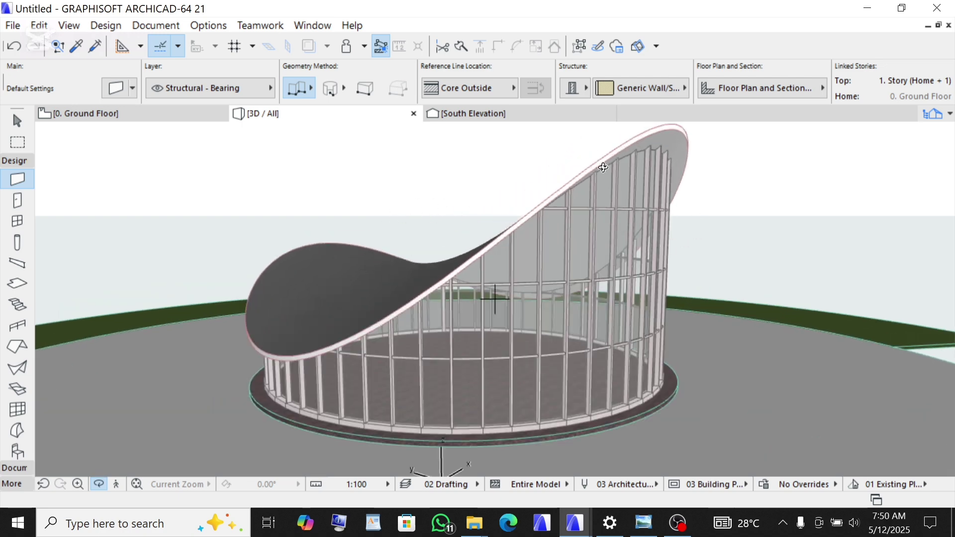
scroll(672, 248, down, 2)
scroll(719, 293, down, 1)
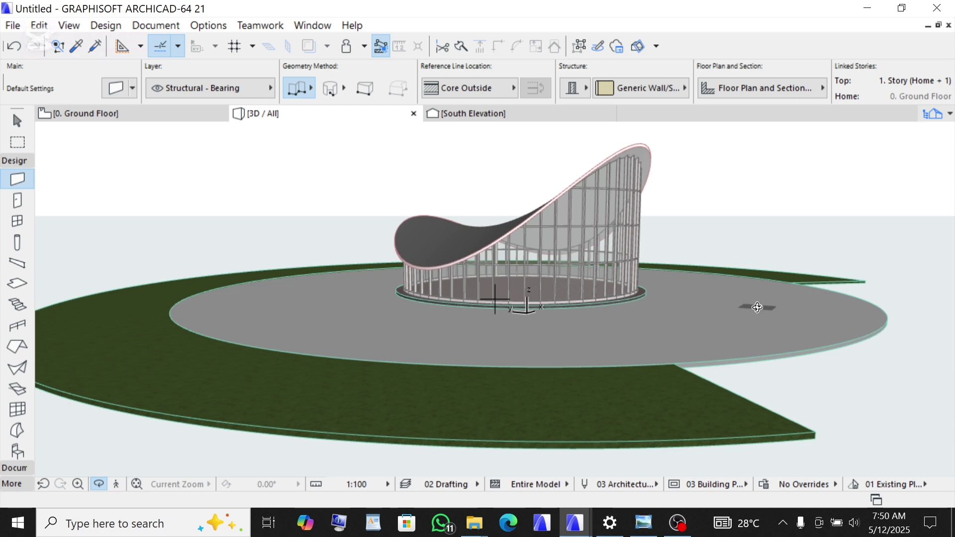
drag(751, 310, 559, 302)
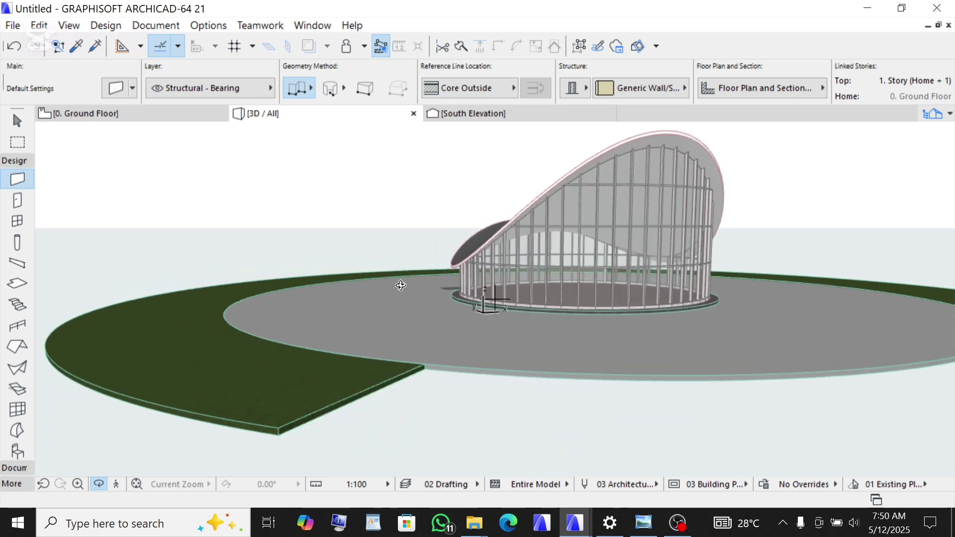
scroll(341, 305, down, 2)
scroll(647, 190, up, 1)
scroll(647, 191, up, 1)
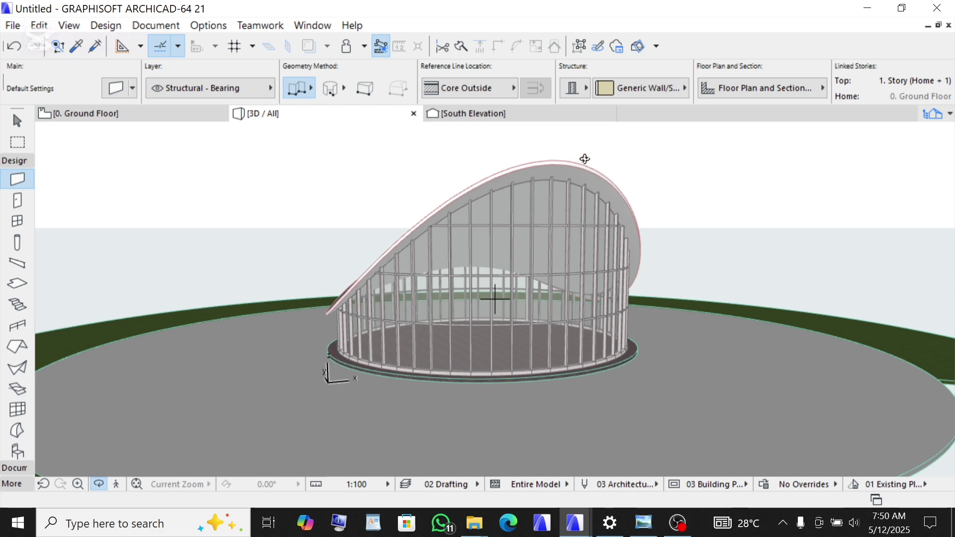
scroll(572, 144, down, 2)
scroll(512, 203, up, 3)
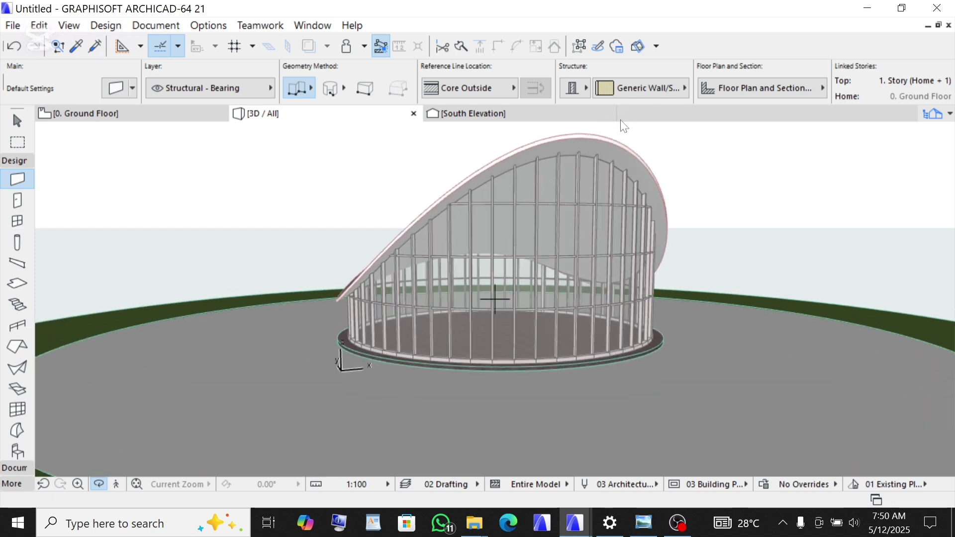
scroll(550, 217, down, 2)
scroll(552, 161, up, 3)
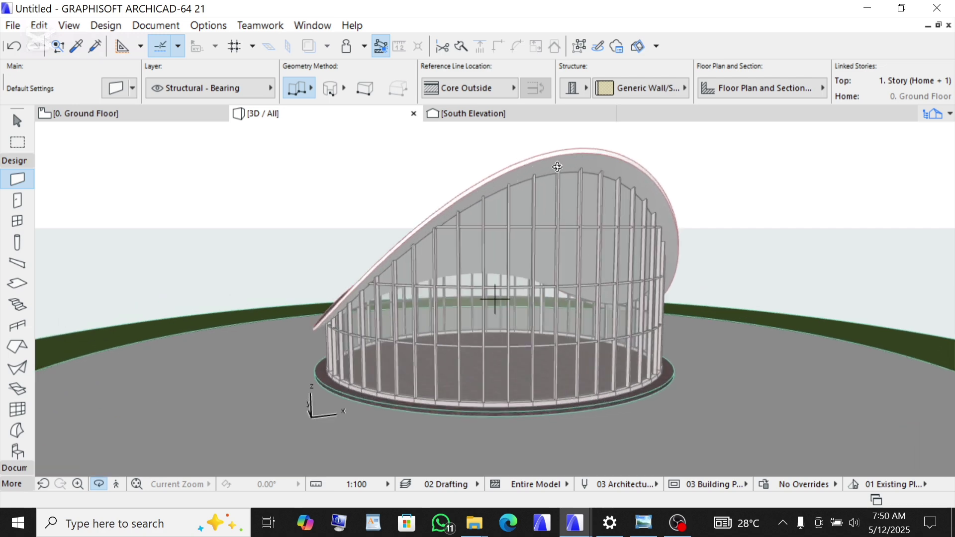
scroll(557, 167, up, 1)
scroll(558, 167, up, 2)
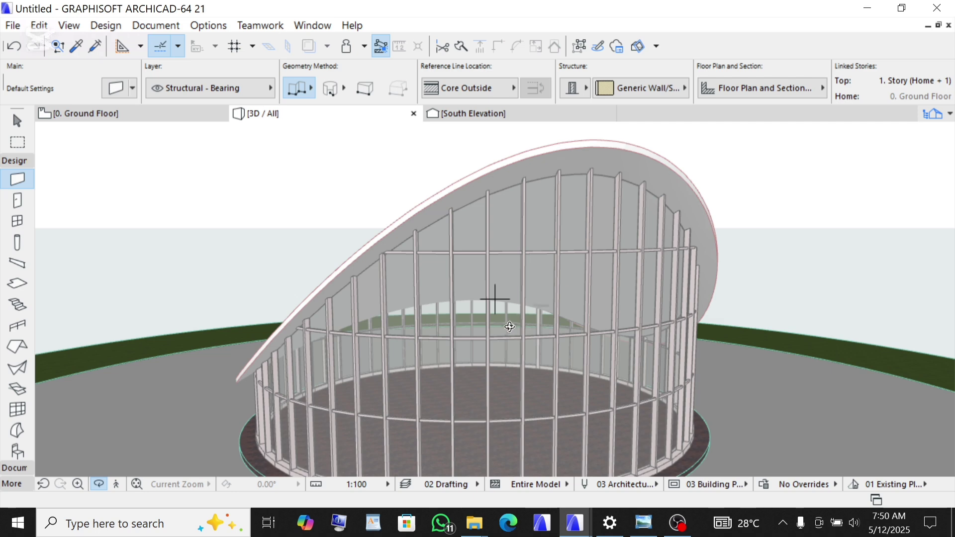
scroll(493, 291, down, 3)
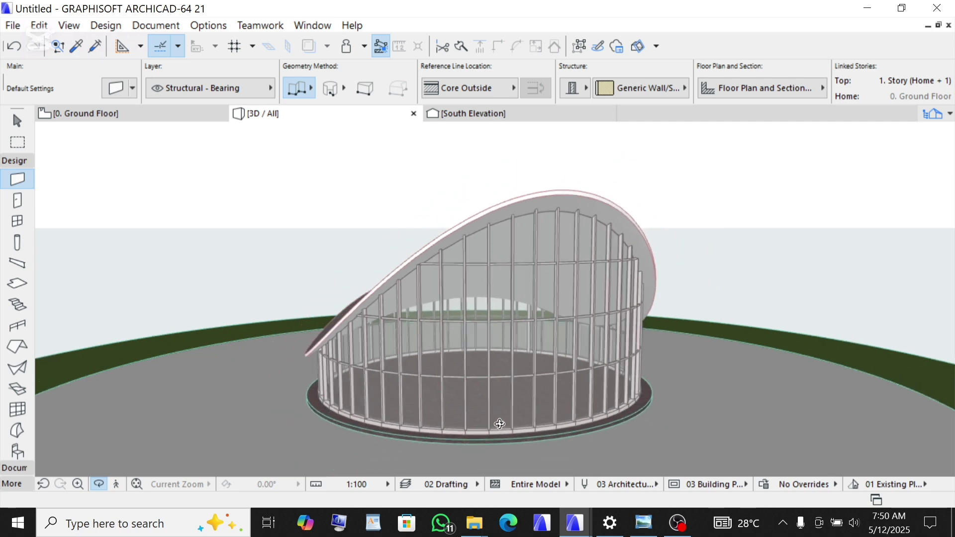
scroll(511, 437, down, 3)
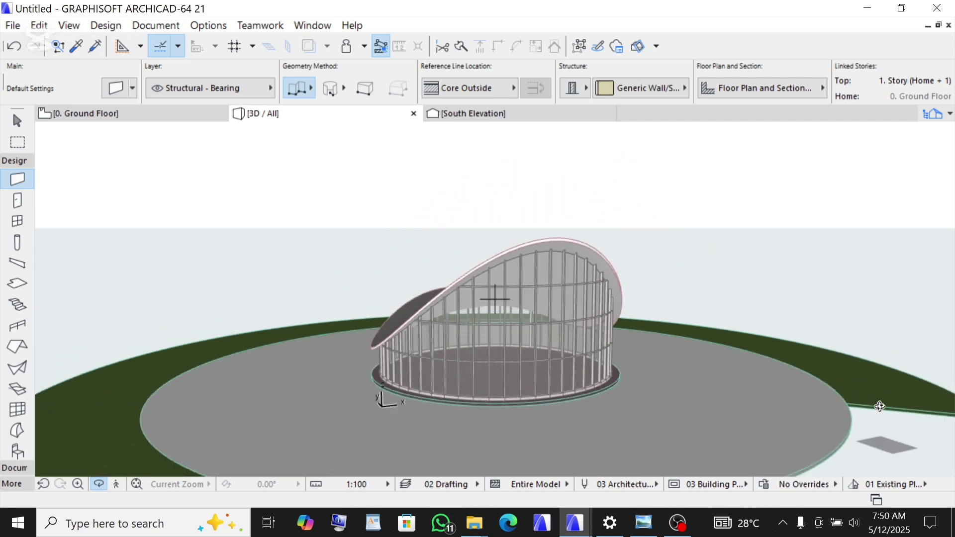
scroll(549, 387, up, 3)
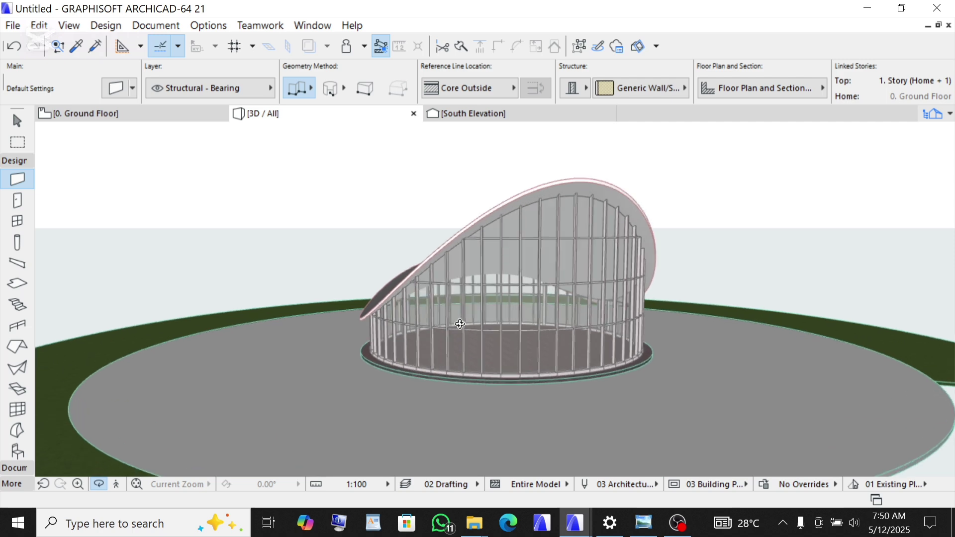
scroll(419, 237, up, 2)
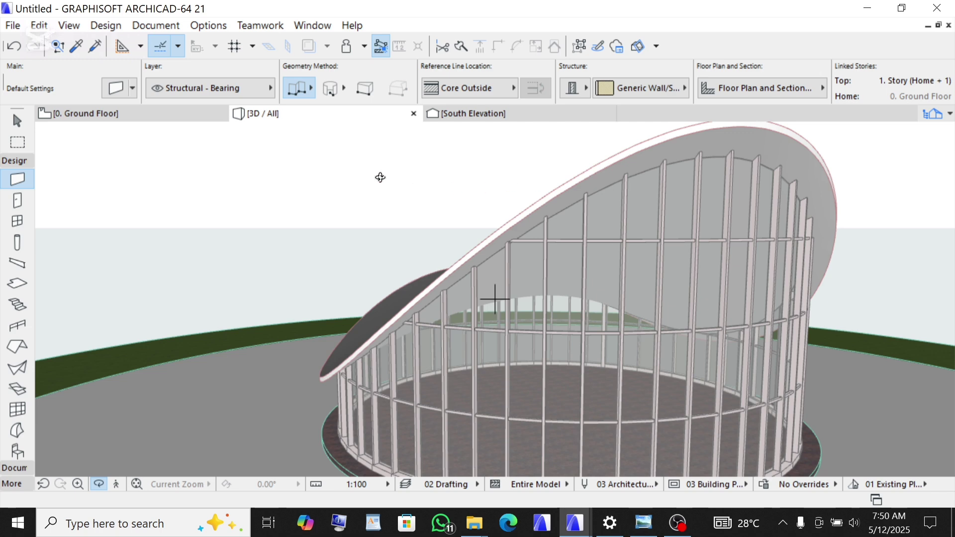
Step: Open the Ground Floor plan and show the empty area beside the existing circular building
click(107, 120)
scroll(654, 256, down, 3)
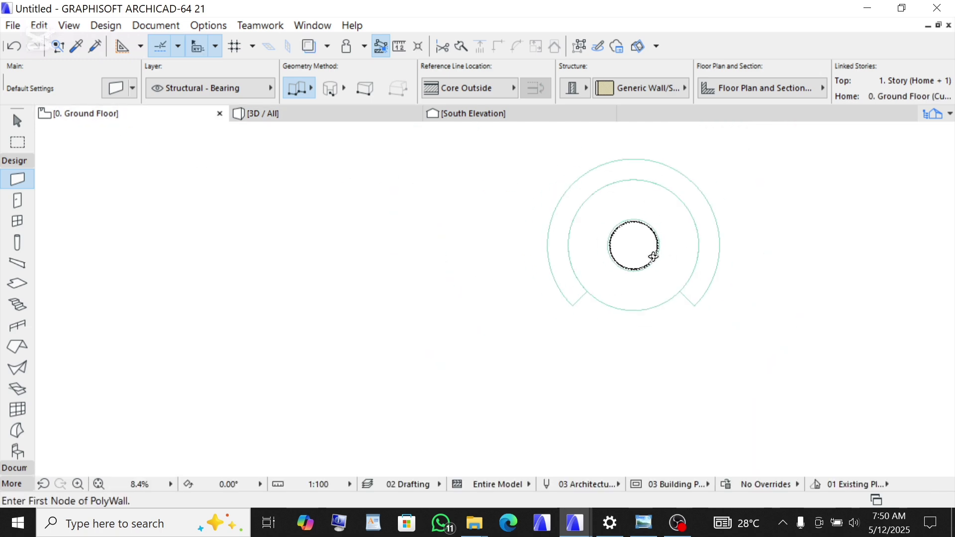
scroll(653, 256, down, 1)
scroll(422, 266, up, 1)
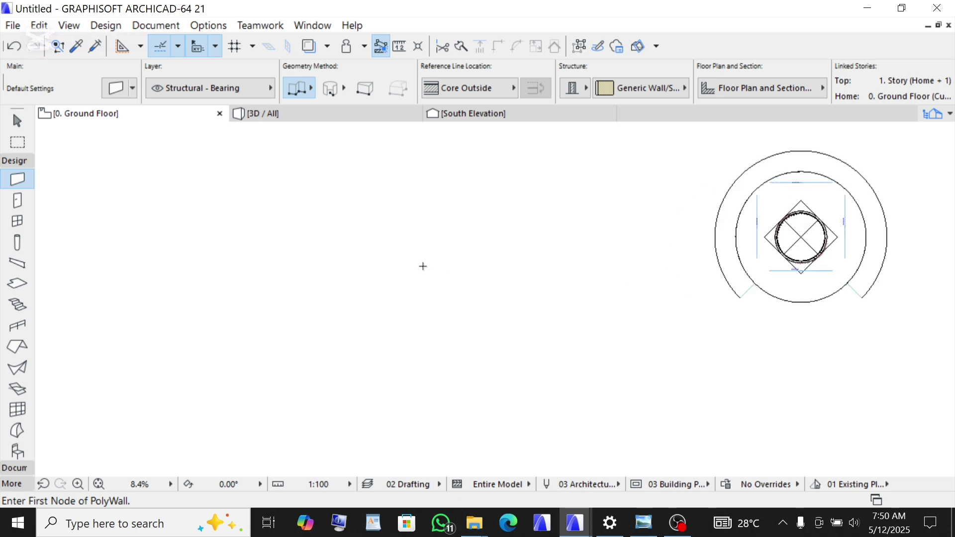
scroll(423, 267, up, 1)
scroll(329, 205, down, 1)
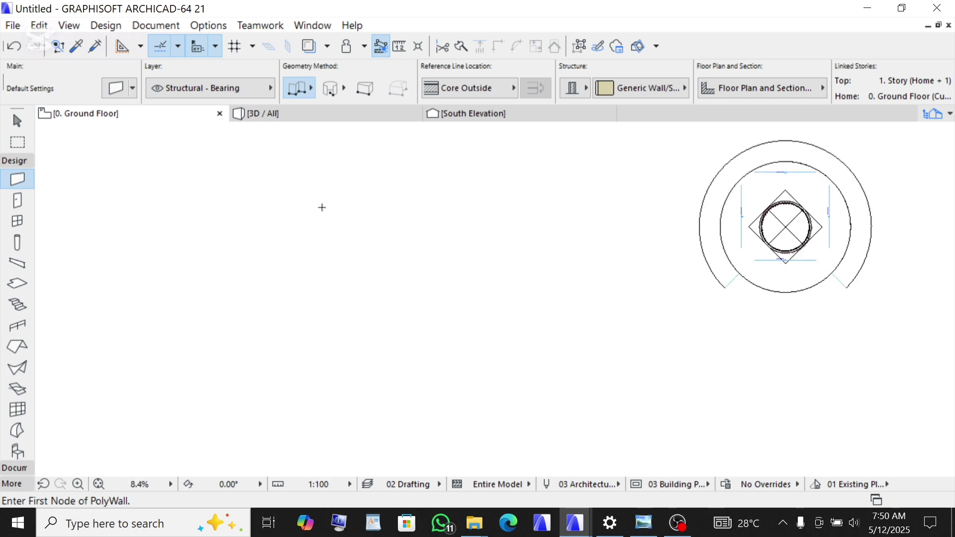
Step: Draw a 20000 by 20000 square with the Line tool's rectangle method in the empty area beside the existing plan
click(8, 164)
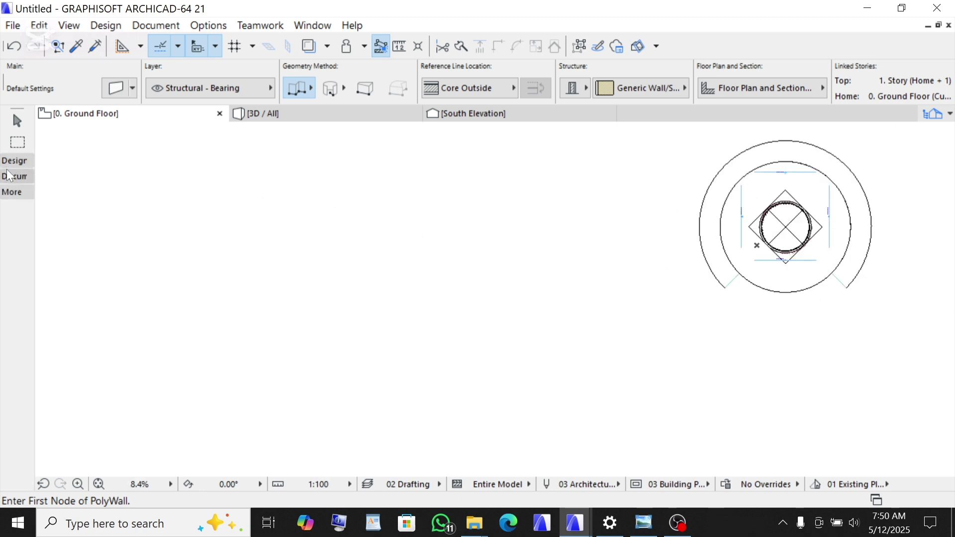
click(9, 175)
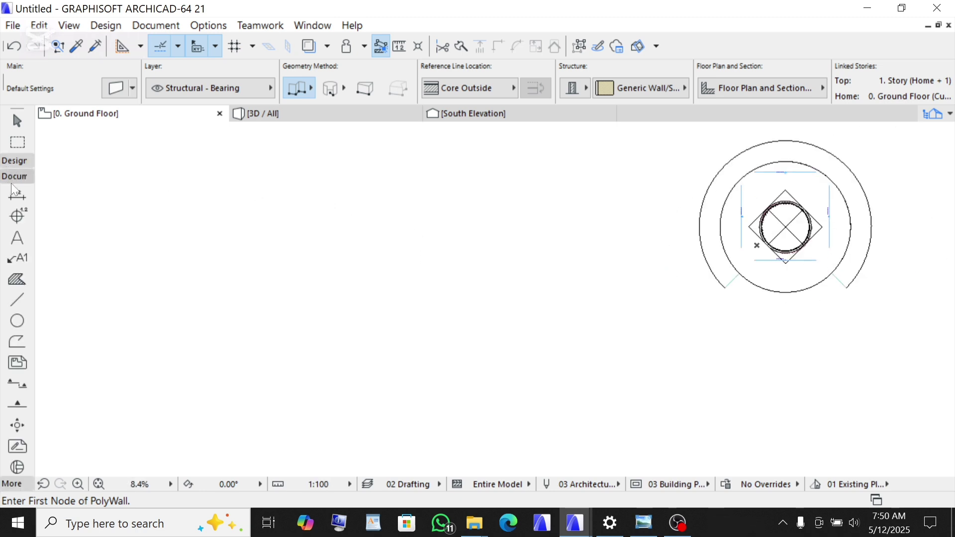
click(18, 303)
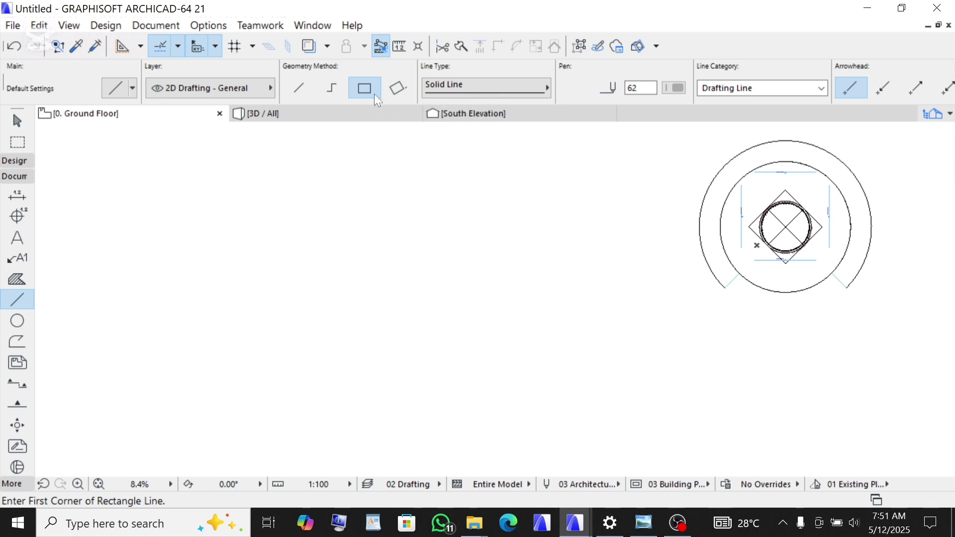
click(443, 190)
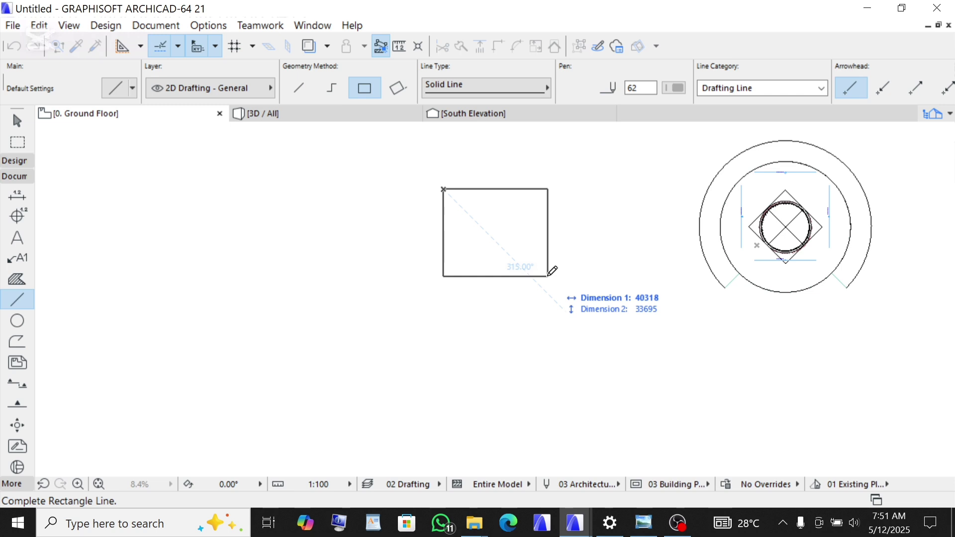
key(Tab)
text(2)
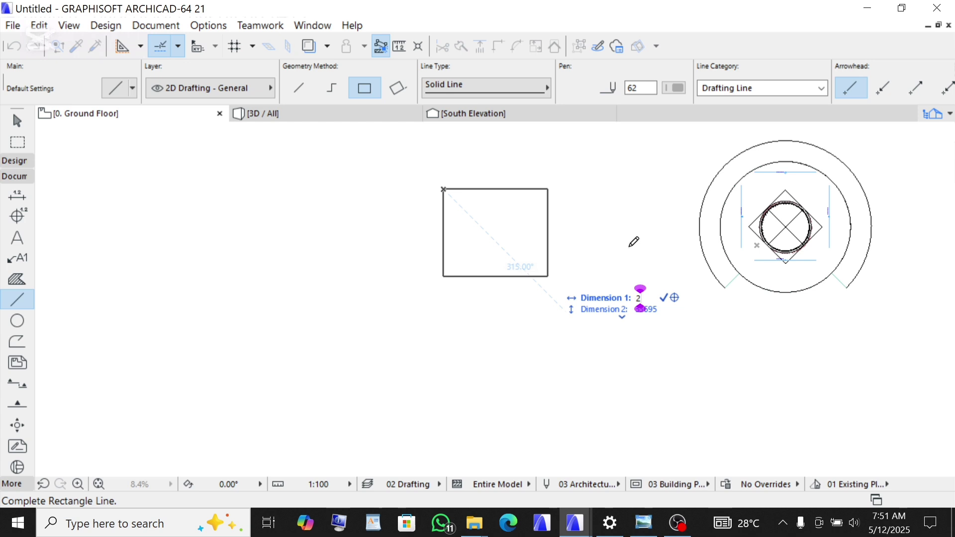
text(0000)
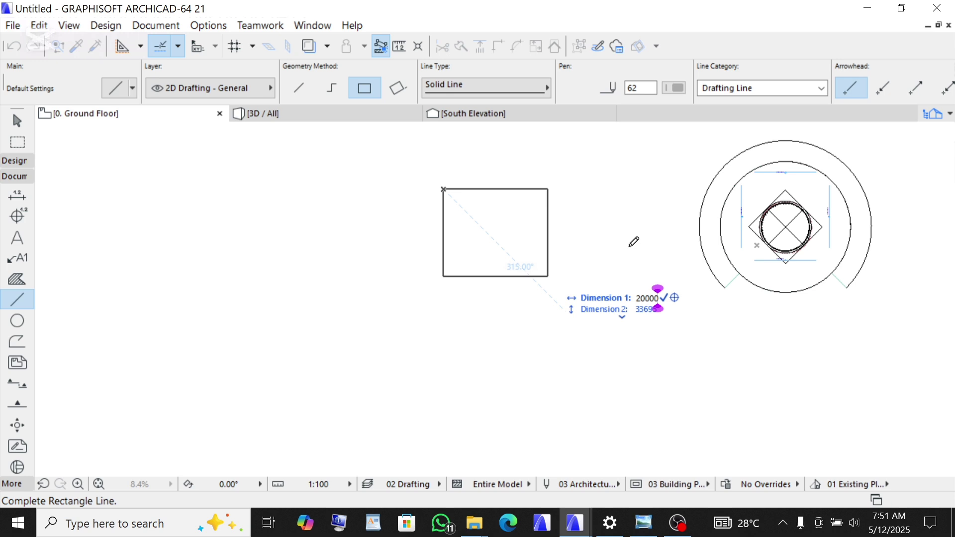
key(Tab)
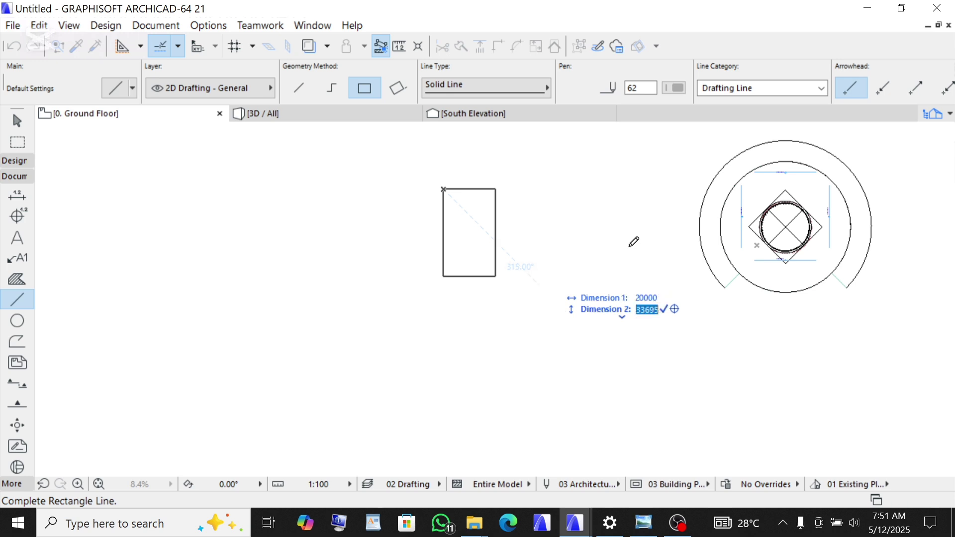
text(20000)
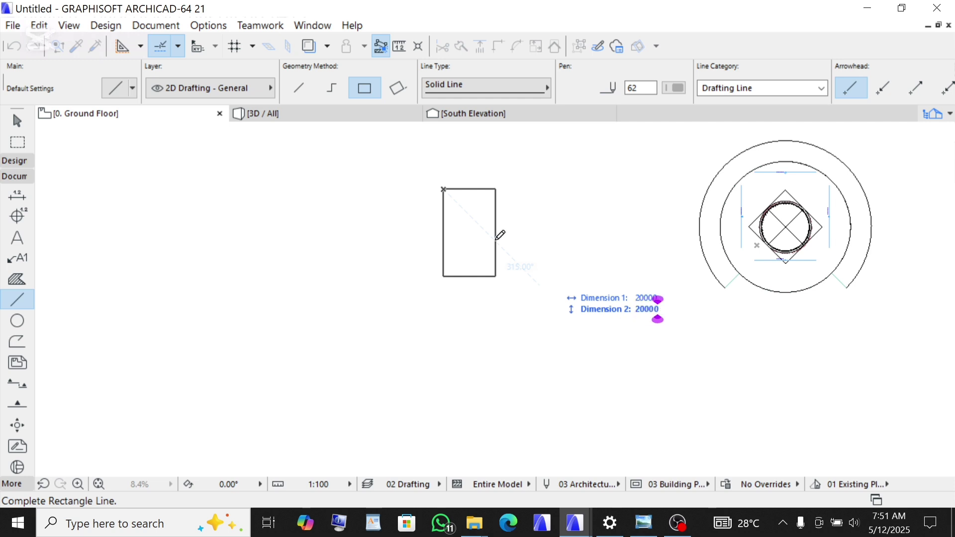
key(Return)
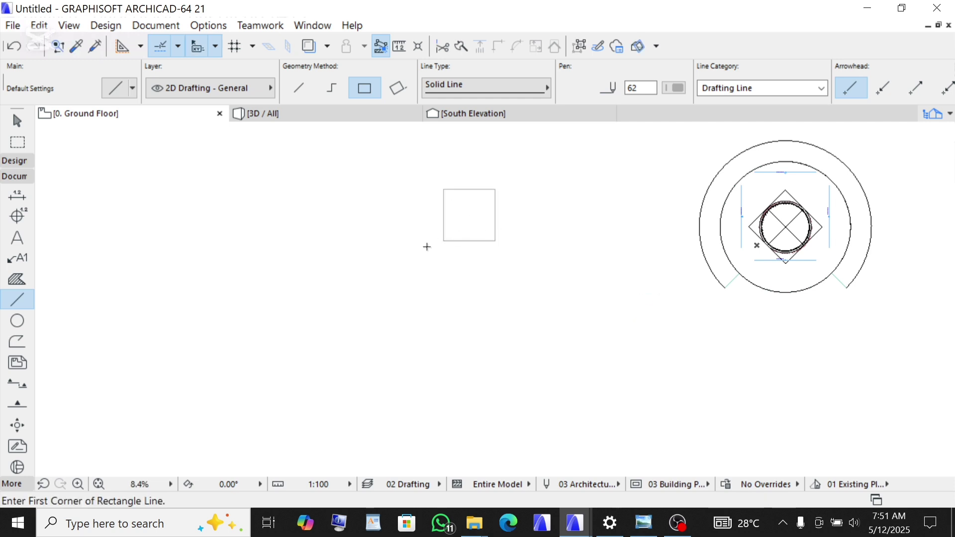
Step: Draw a vertical centre line with the polyline method from the midpoint of the square's upper edge to its lower edge
scroll(463, 228, down, 2)
scroll(461, 196, up, 3)
scroll(455, 216, up, 1)
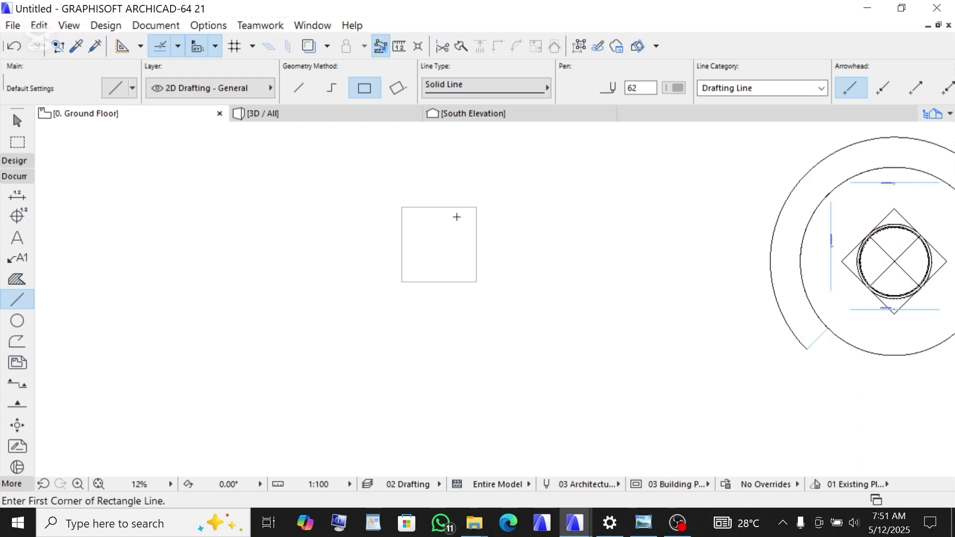
scroll(456, 217, up, 3)
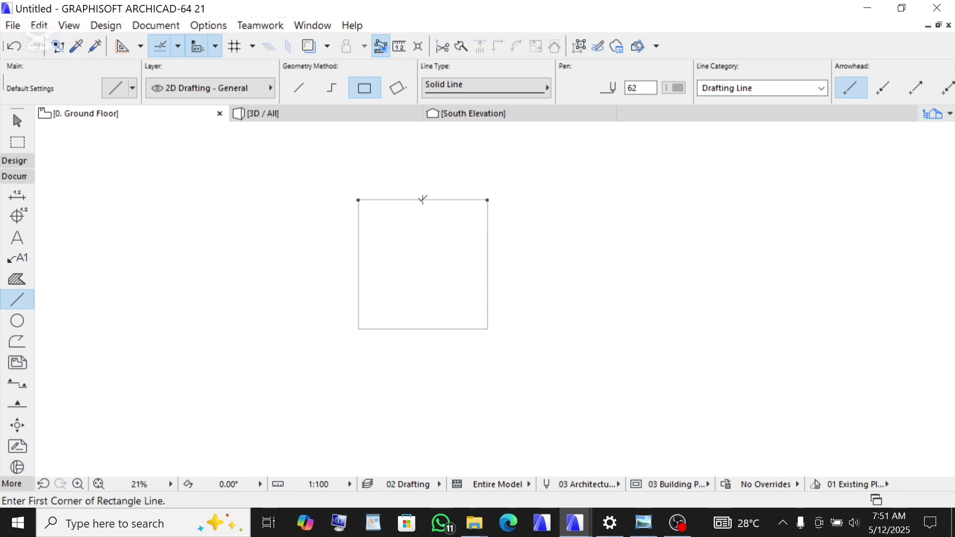
click(423, 200)
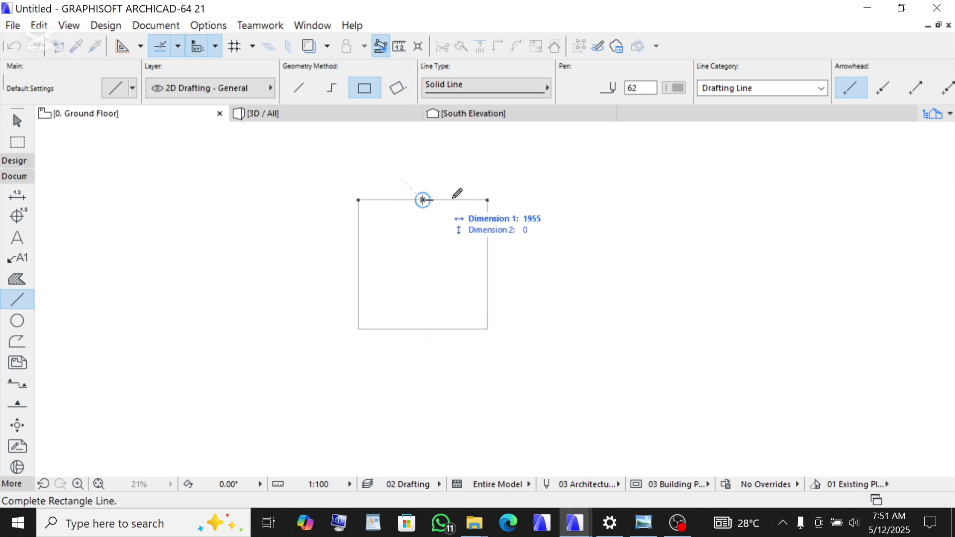
click(333, 88)
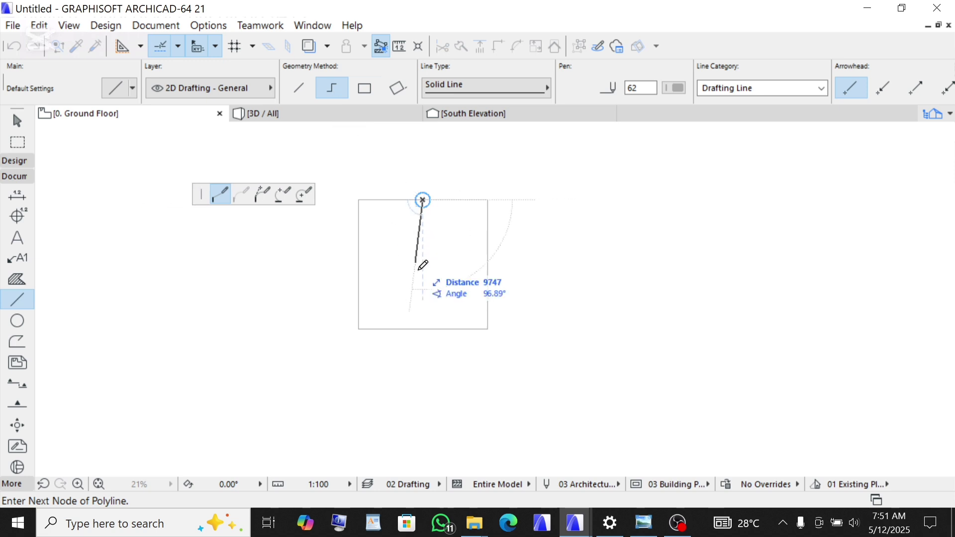
click(427, 324)
click(426, 321)
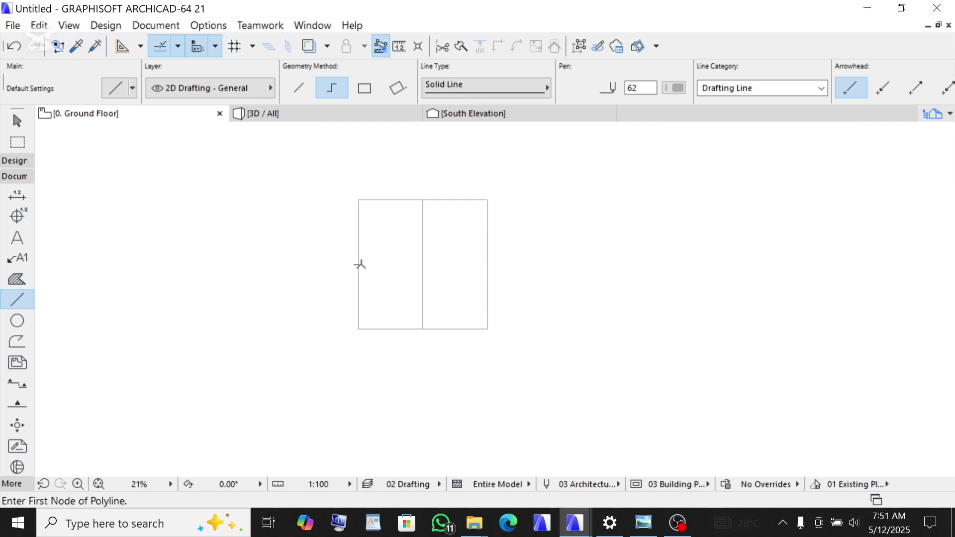
Step: Draw a horizontal centre line across the square between the midpoints of its two vertical edges
click(358, 264)
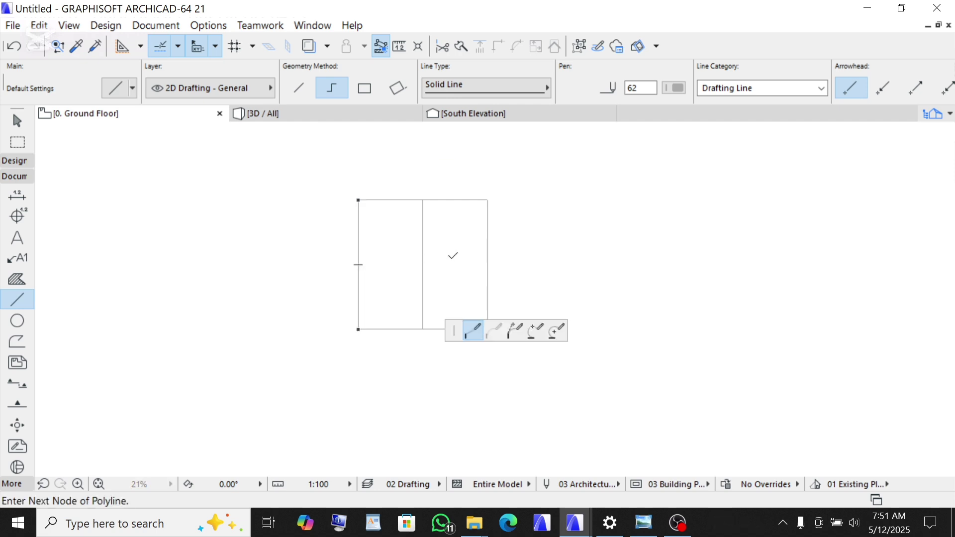
double_click(491, 261)
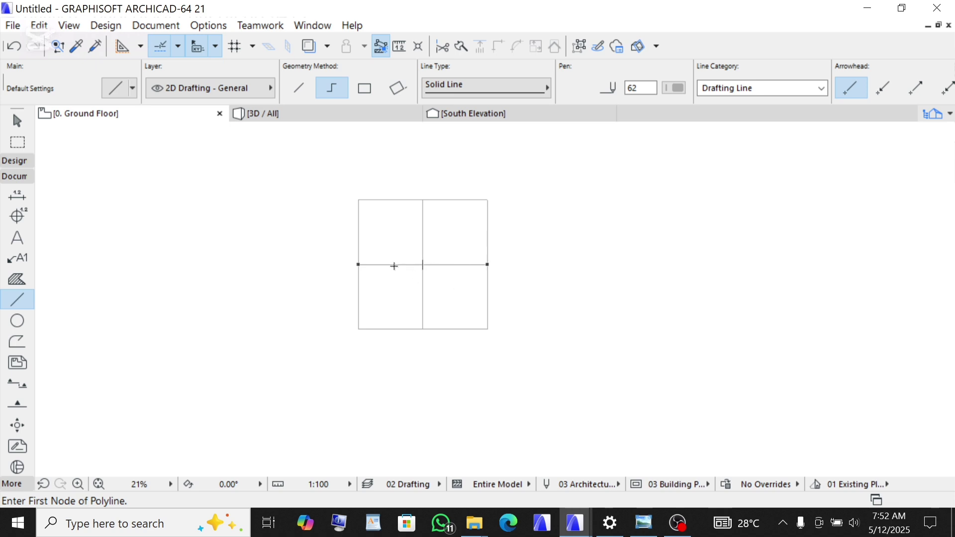
scroll(441, 245, up, 2)
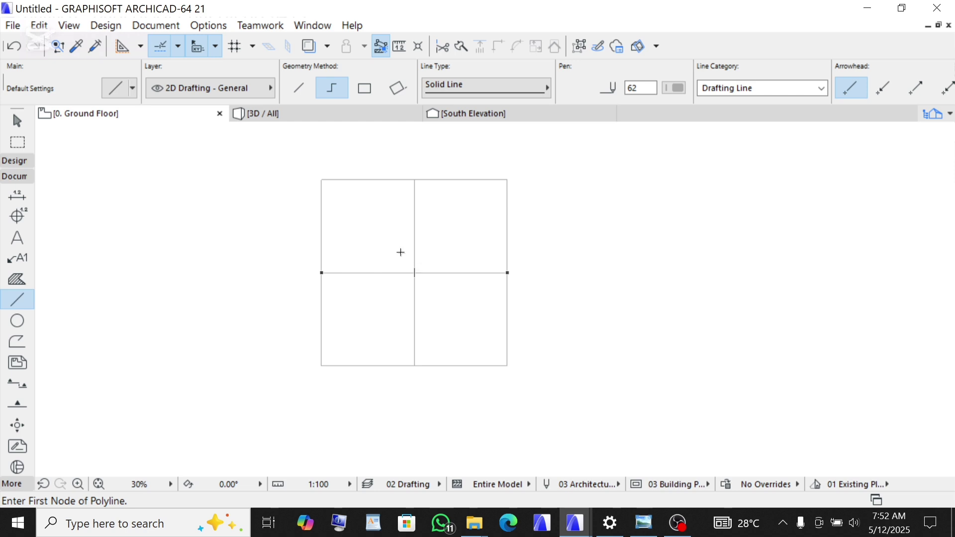
scroll(400, 252, down, 3)
scroll(442, 254, up, 1)
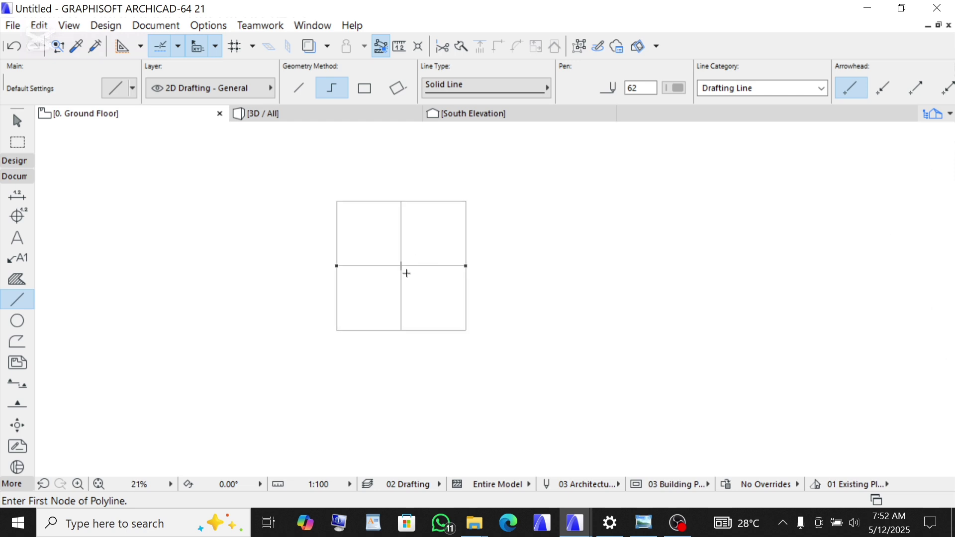
Step: Draw a full circle of radius 10000 centred on the centre-line intersection and touching the square's edges
scroll(345, 240, down, 5)
scroll(398, 248, up, 6)
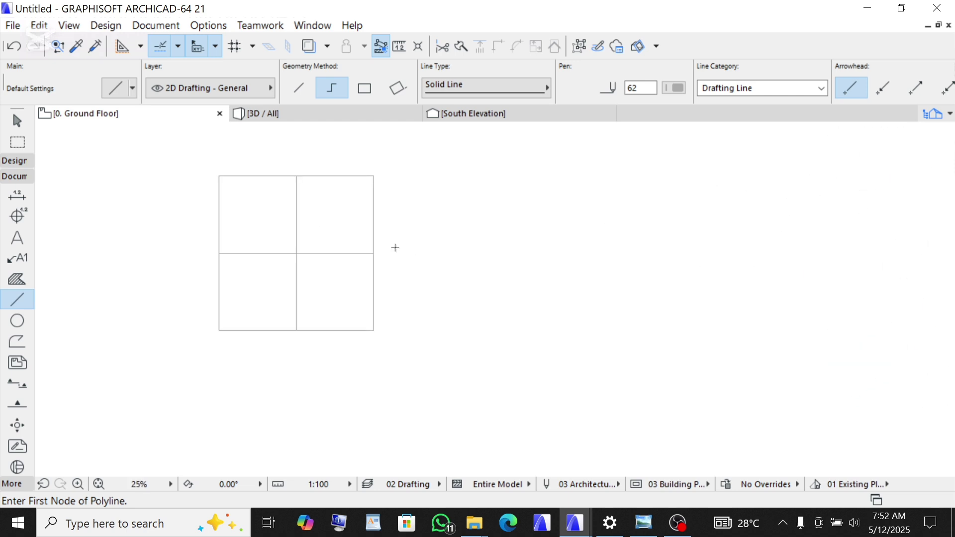
scroll(276, 254, up, 2)
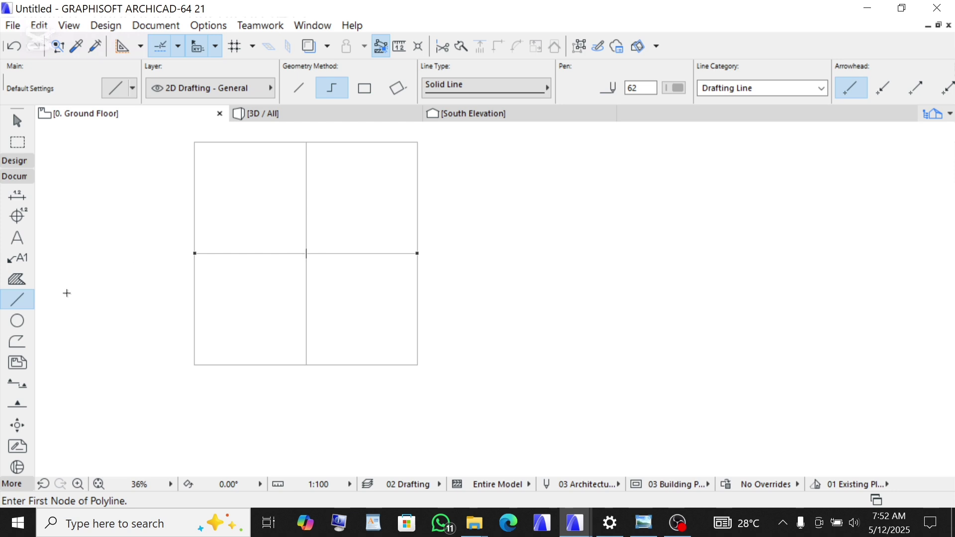
click(15, 321)
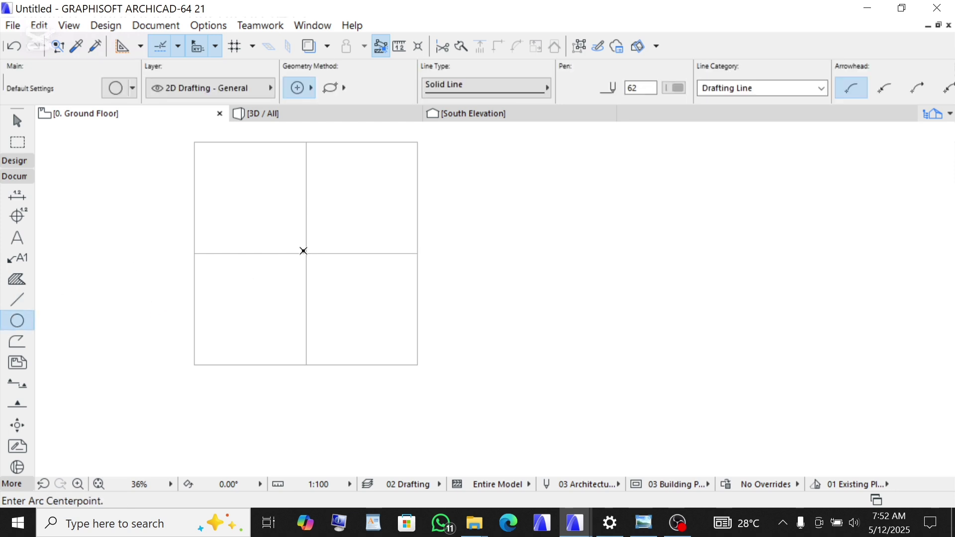
click(306, 254)
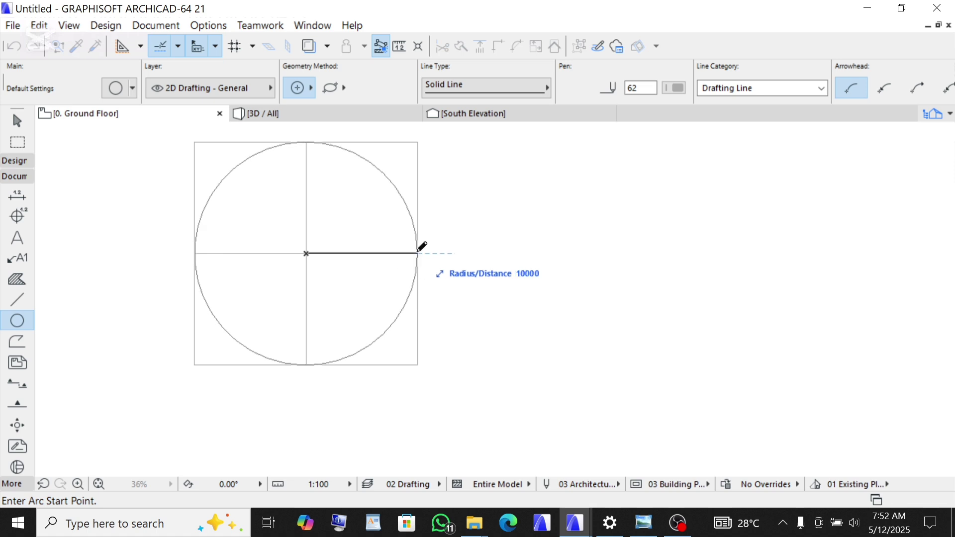
click(418, 253)
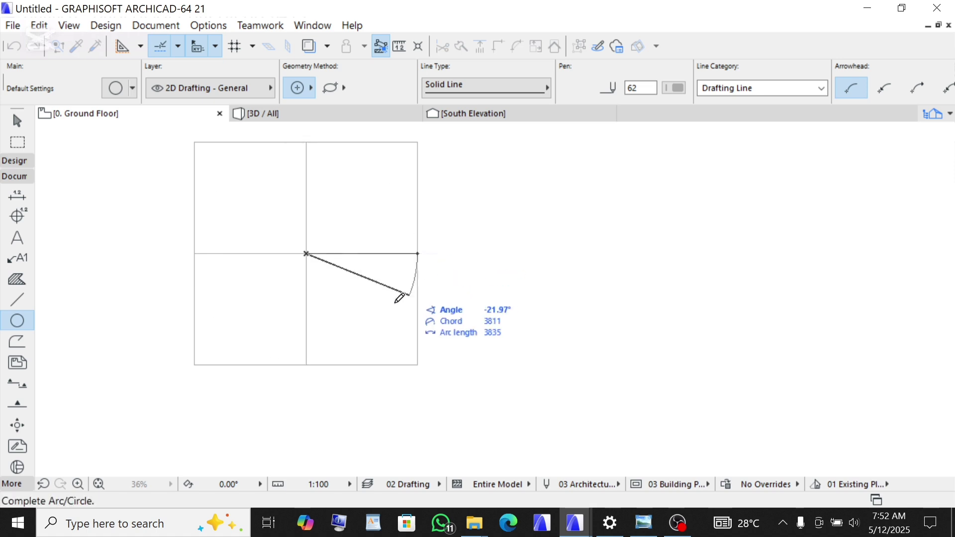
click(419, 250)
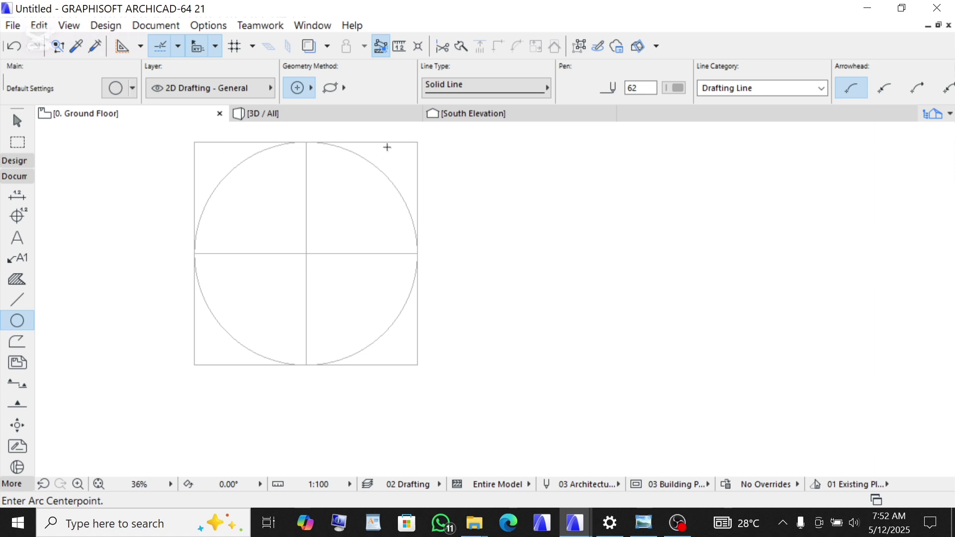
scroll(283, 190, up, 2)
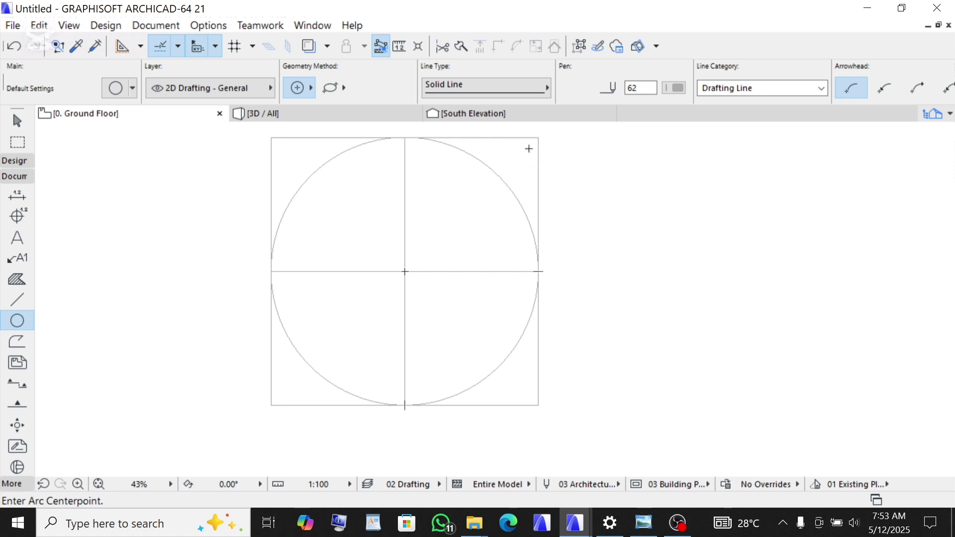
scroll(418, 248, up, 1)
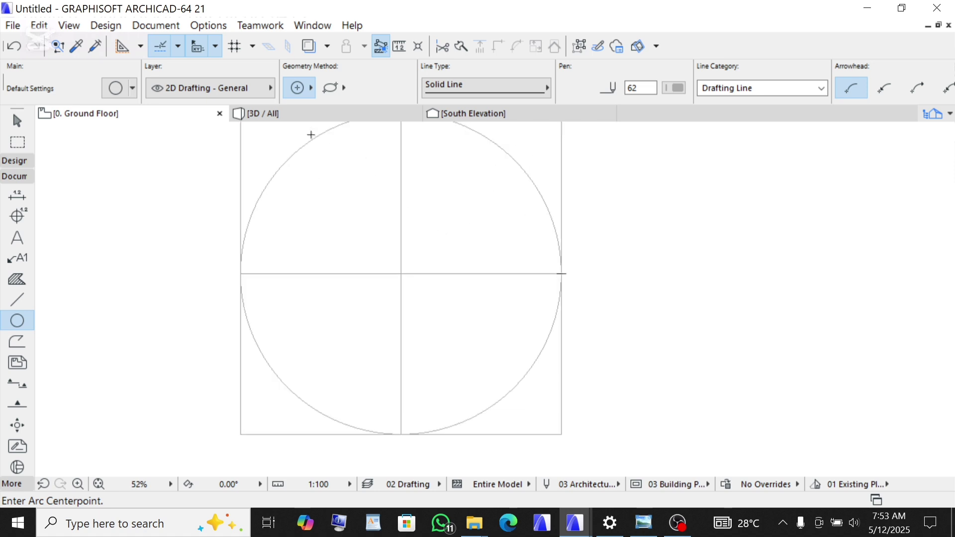
Step: Examine the existing pavilion's roof edge against its curtain wall in 3D, and return to the Ground Floor plan
click(277, 116)
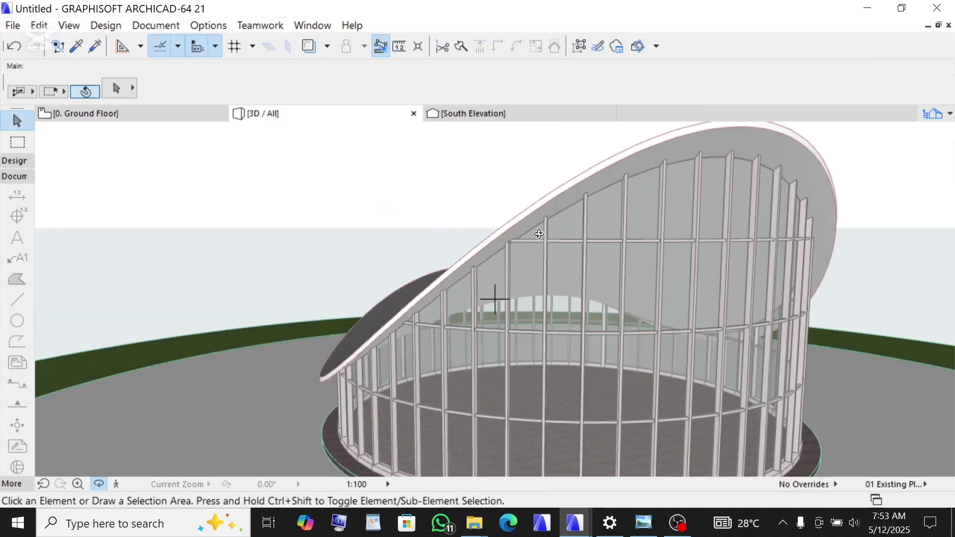
scroll(539, 234, up, 3)
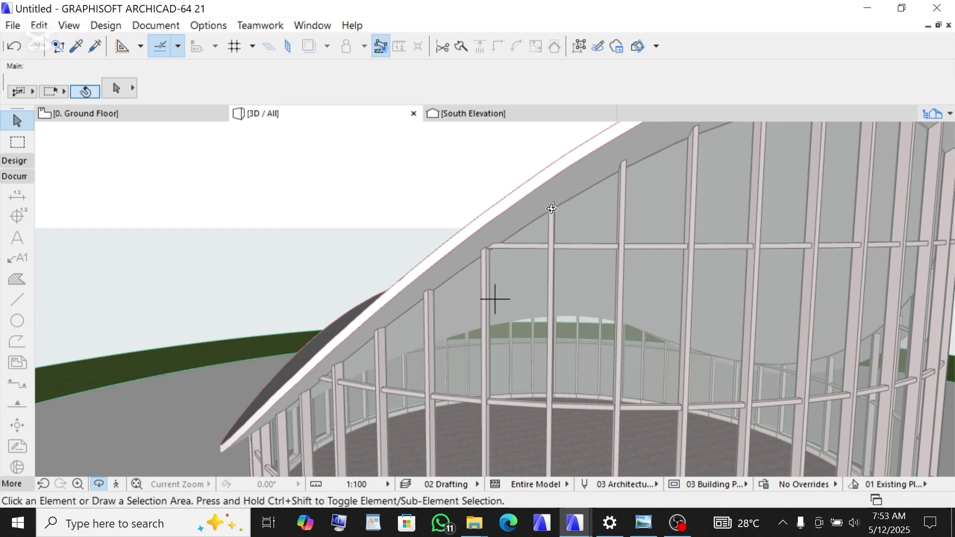
click(129, 117)
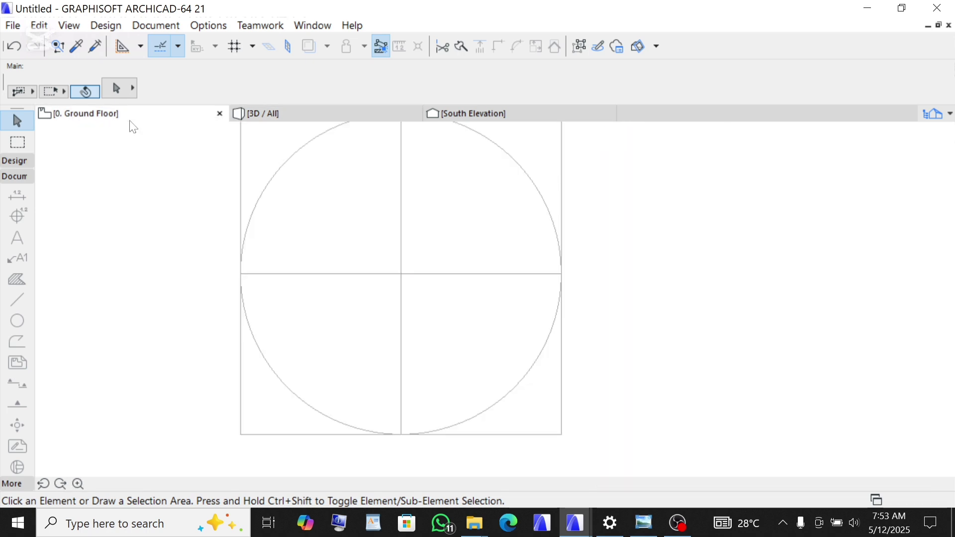
click(392, 273)
scroll(389, 296, down, 1)
scroll(358, 237, up, 3)
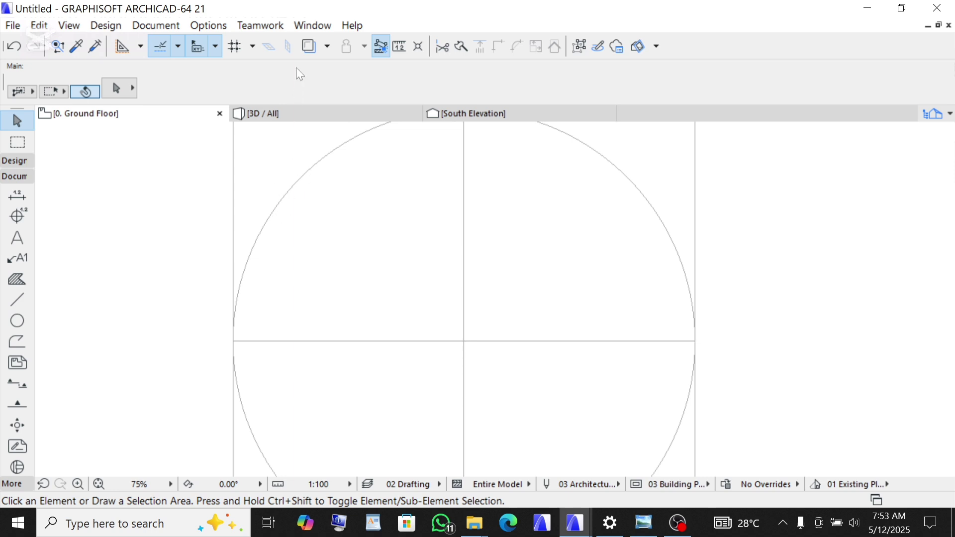
Step: Show the Control Box palette and set the Offset relative construction method for the Circle tool
click(327, 34)
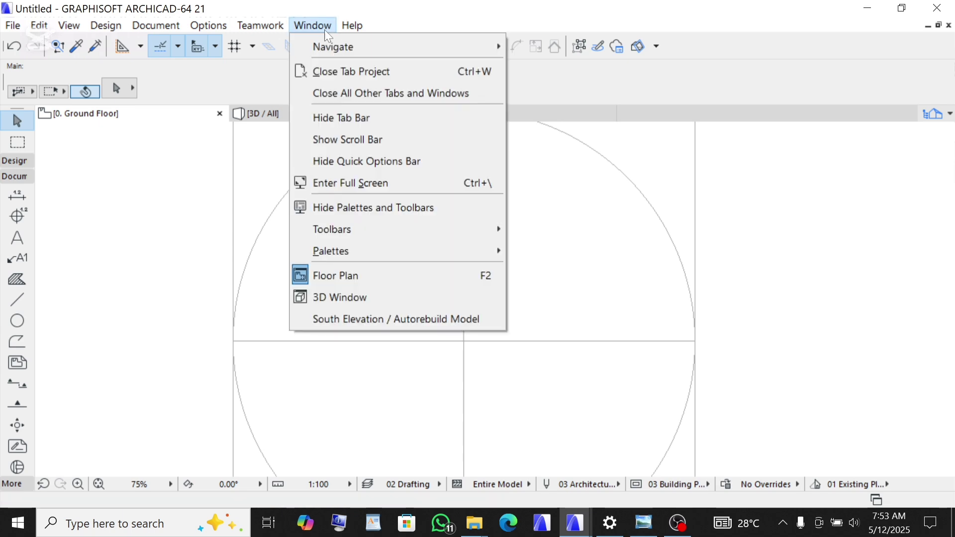
mouse_move(333, 258)
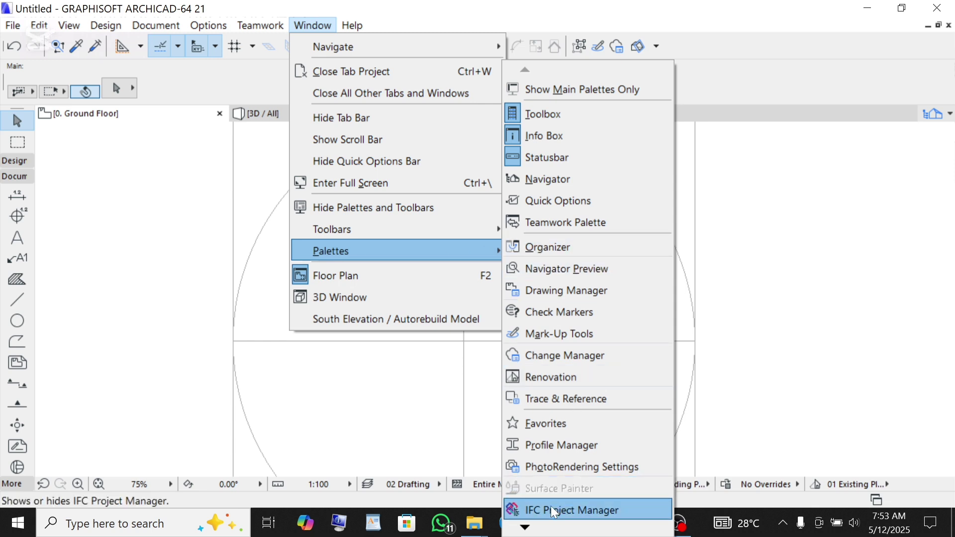
mouse_move(524, 530)
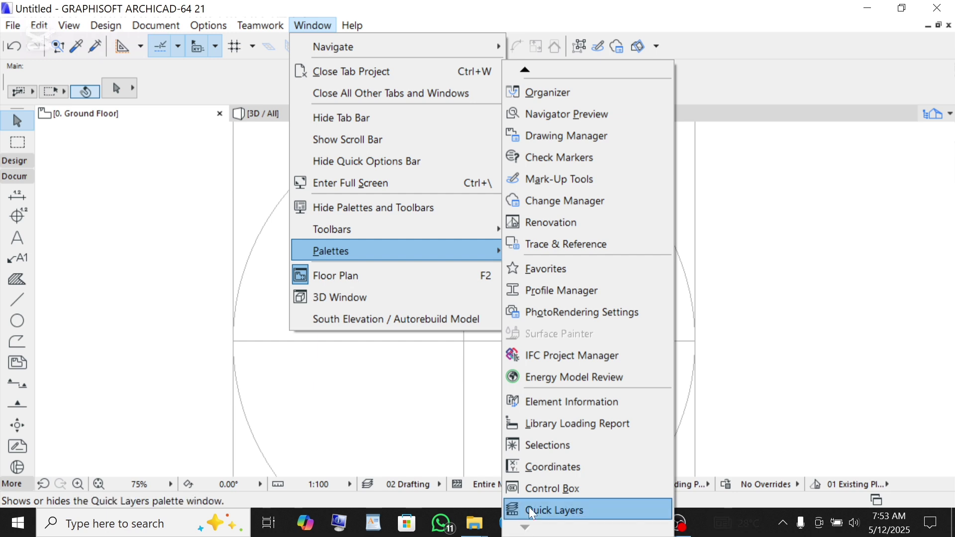
click(551, 487)
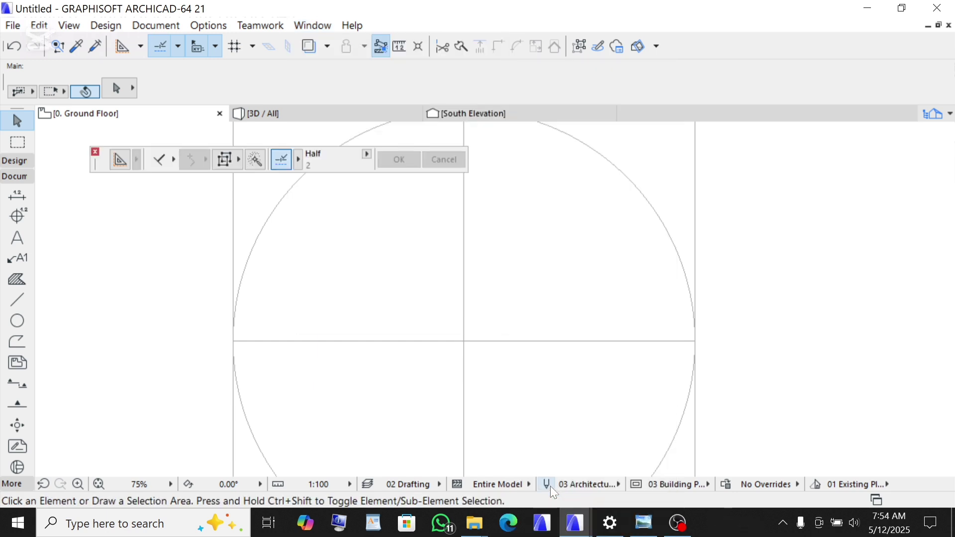
click(14, 325)
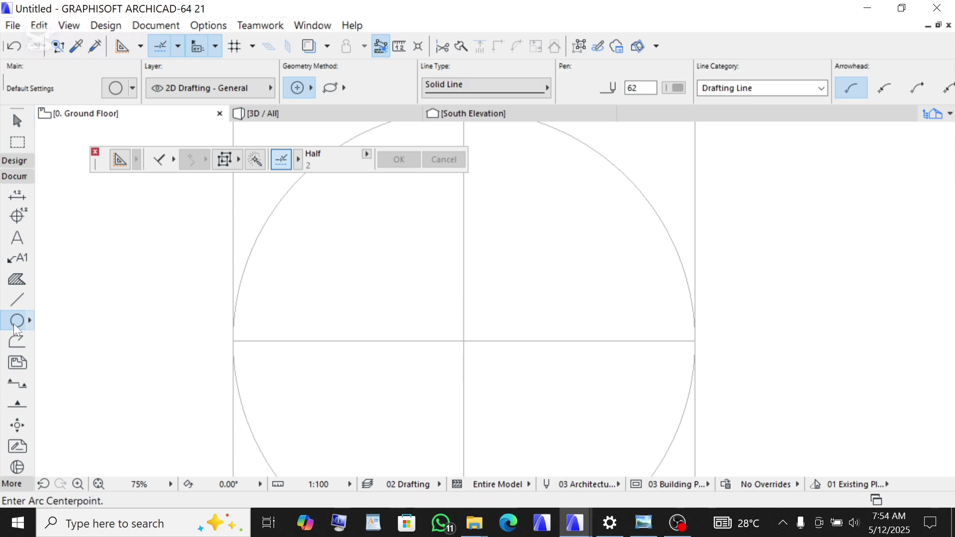
click(172, 164)
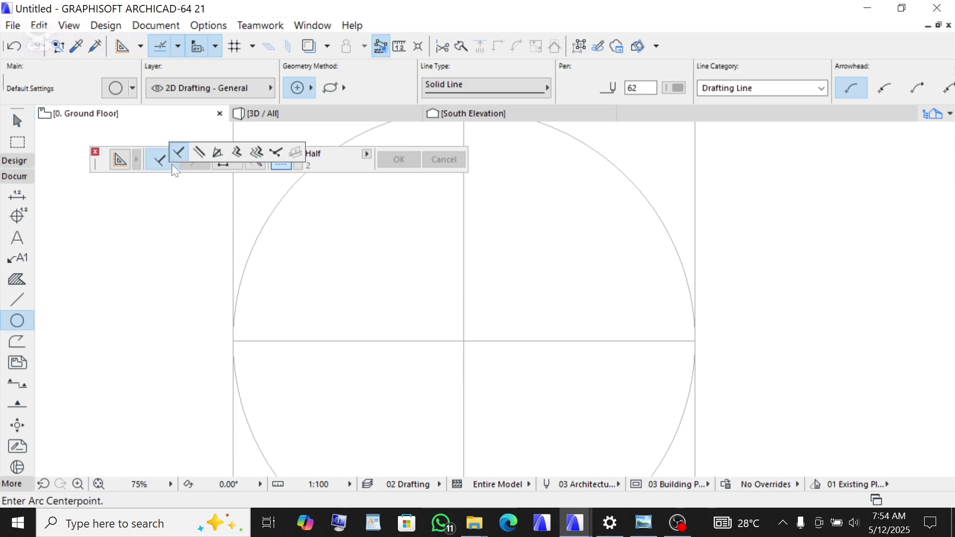
click(232, 153)
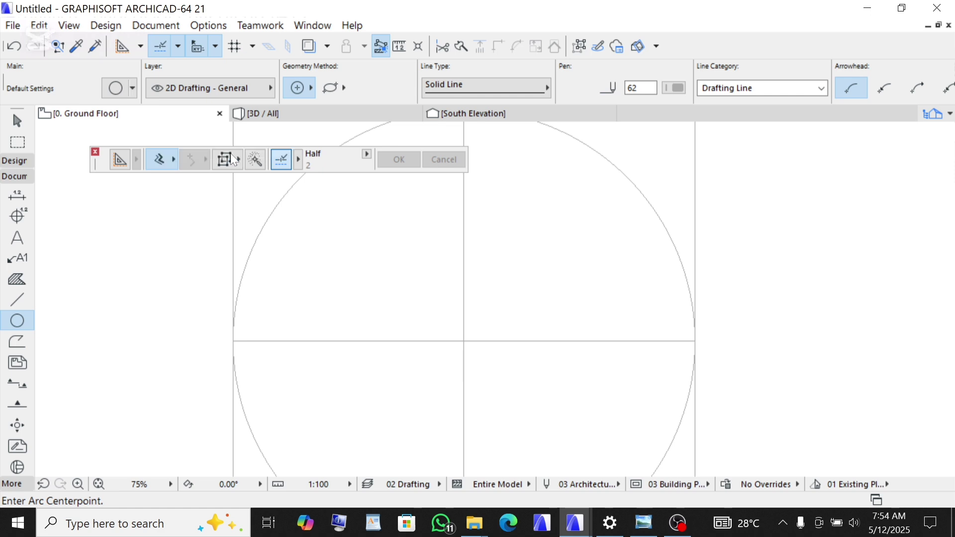
click(251, 168)
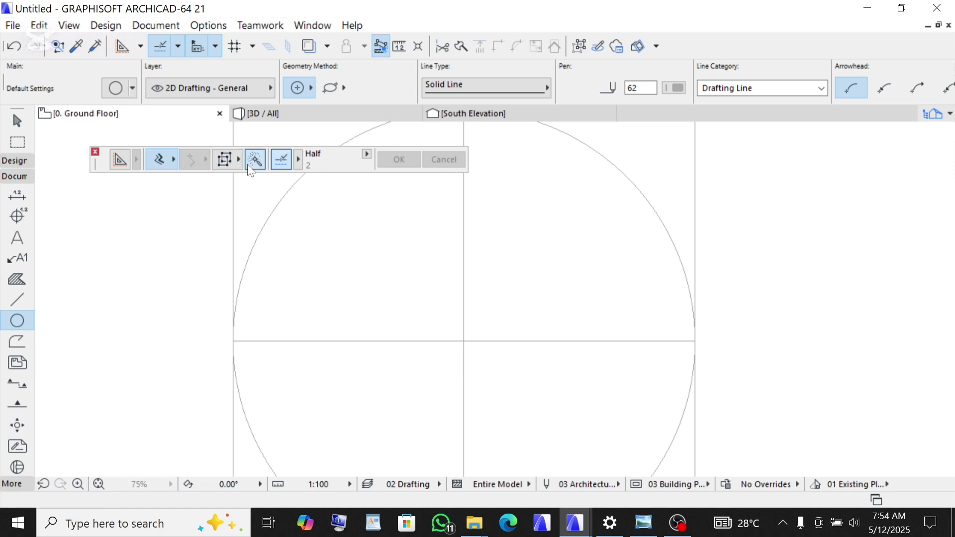
scroll(465, 284, down, 5)
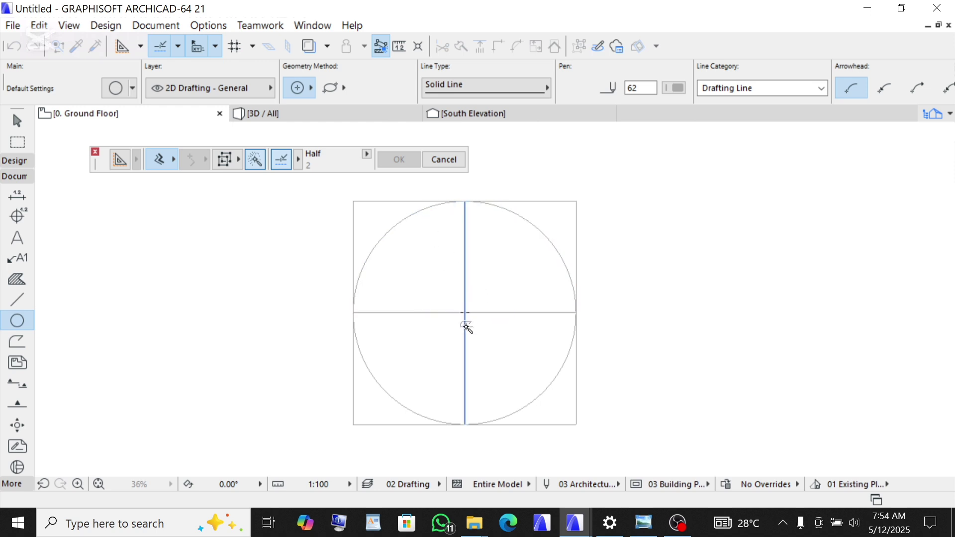
click(378, 333)
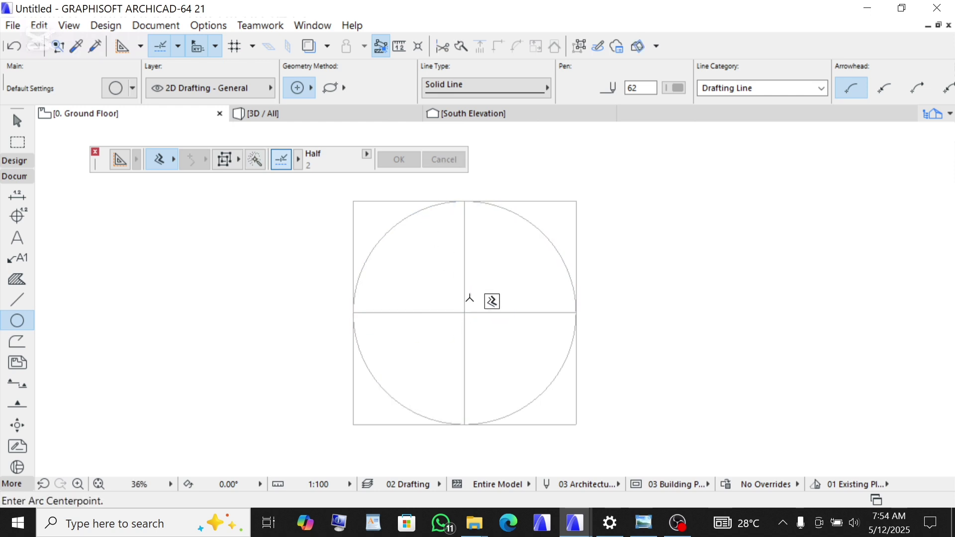
Step: Select both centre lines and move them horizontally about 26000 to the right, clear of the square
click(445, 306)
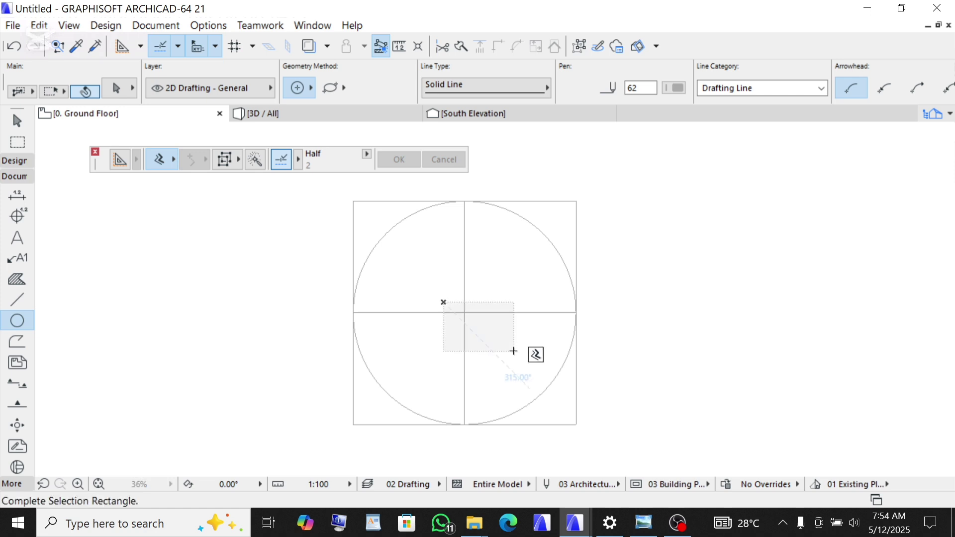
click(502, 348)
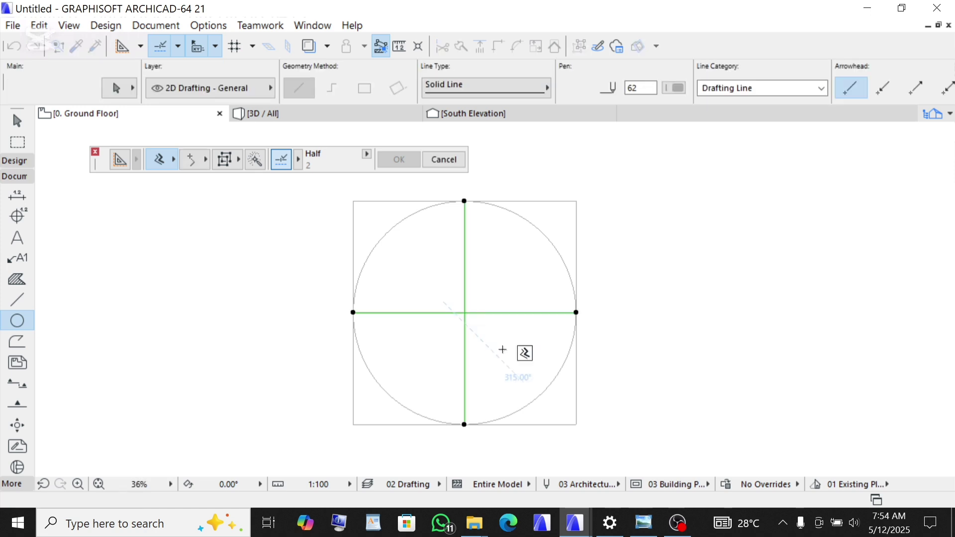
click(518, 282)
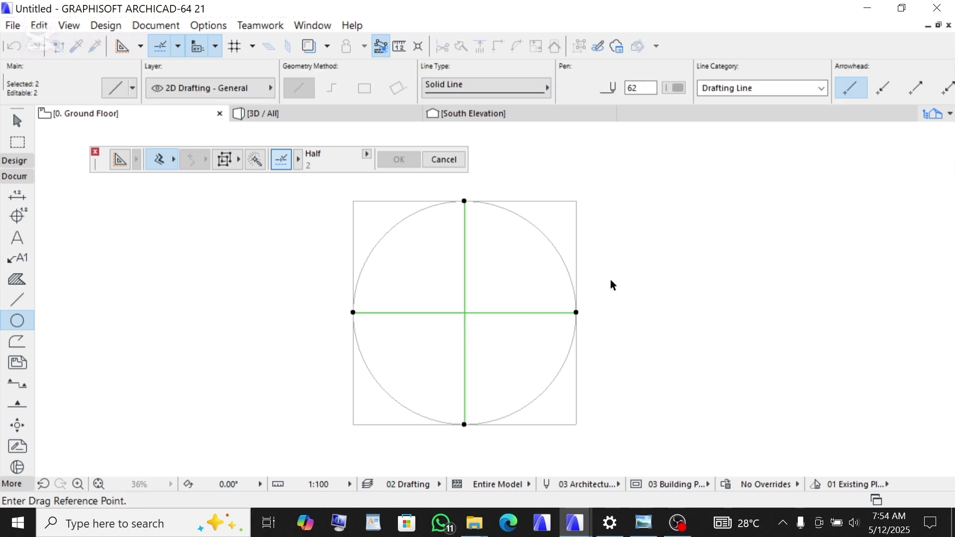
click(808, 282)
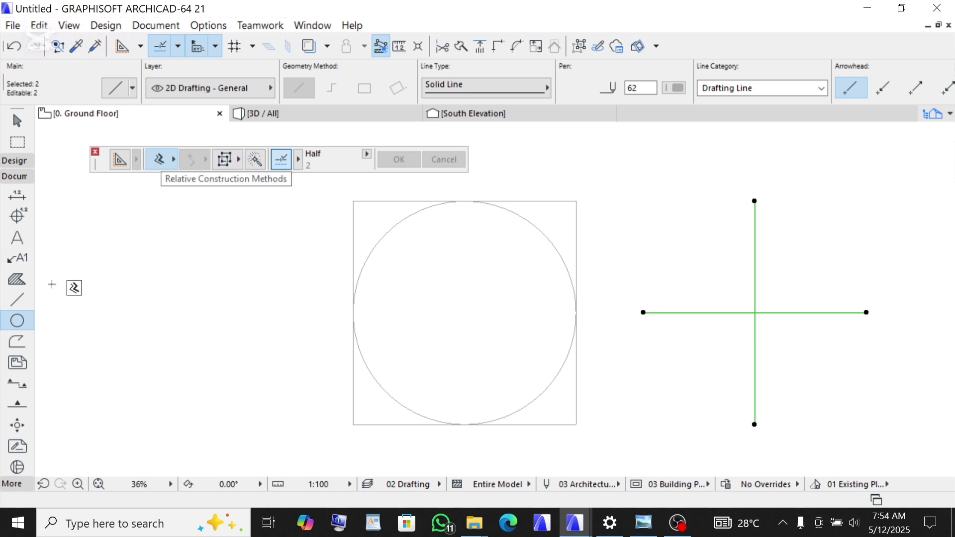
Step: Trace the circle with the Magic Wand at an inward offset of 600 to create a concentric inner circle
click(18, 321)
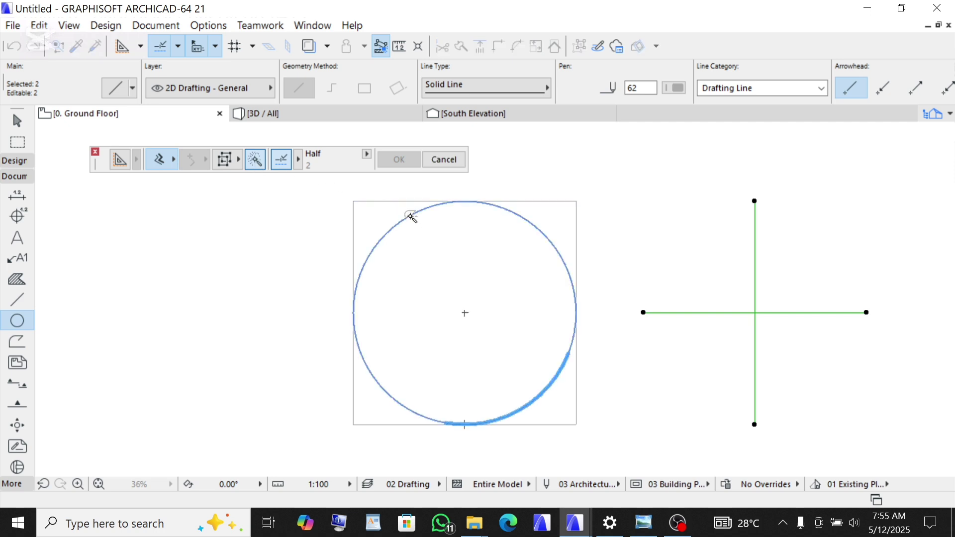
click(412, 218)
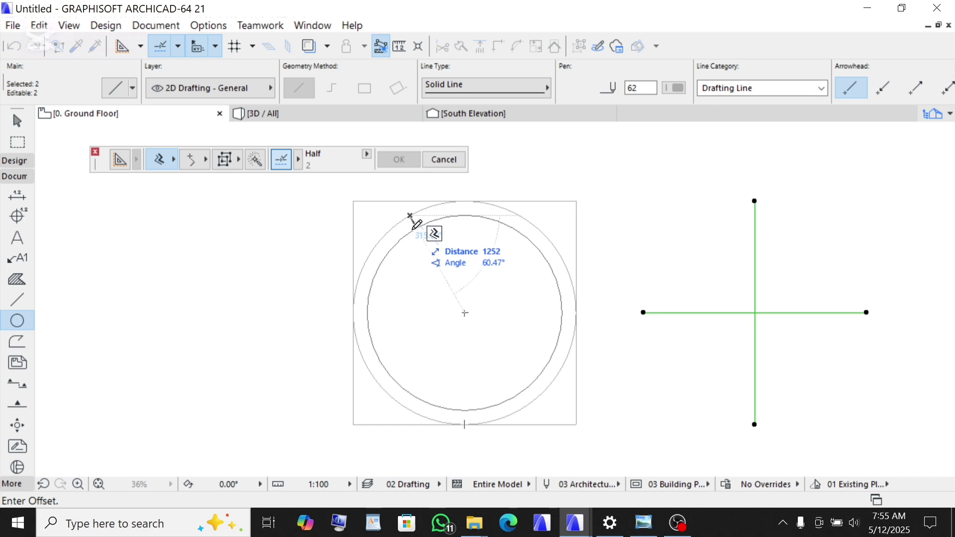
text(600)
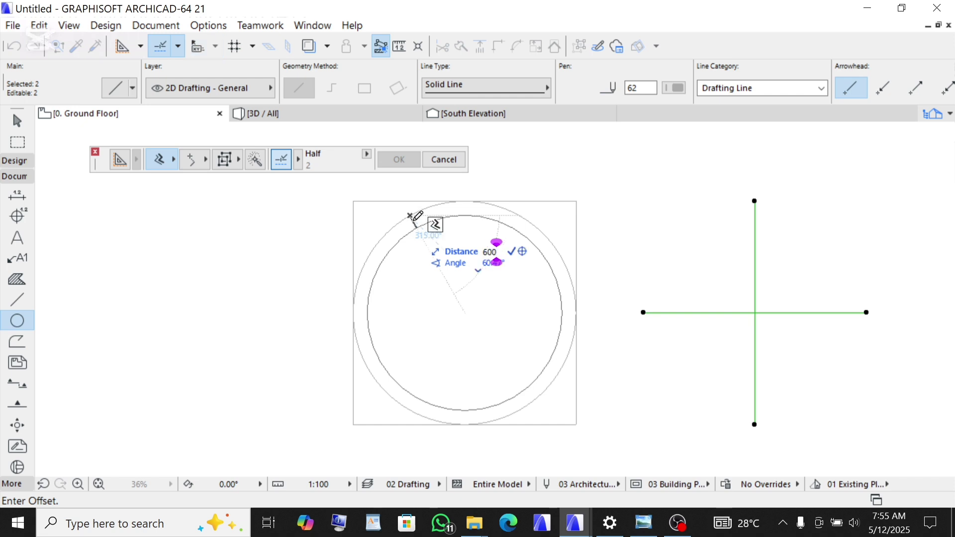
key(Return)
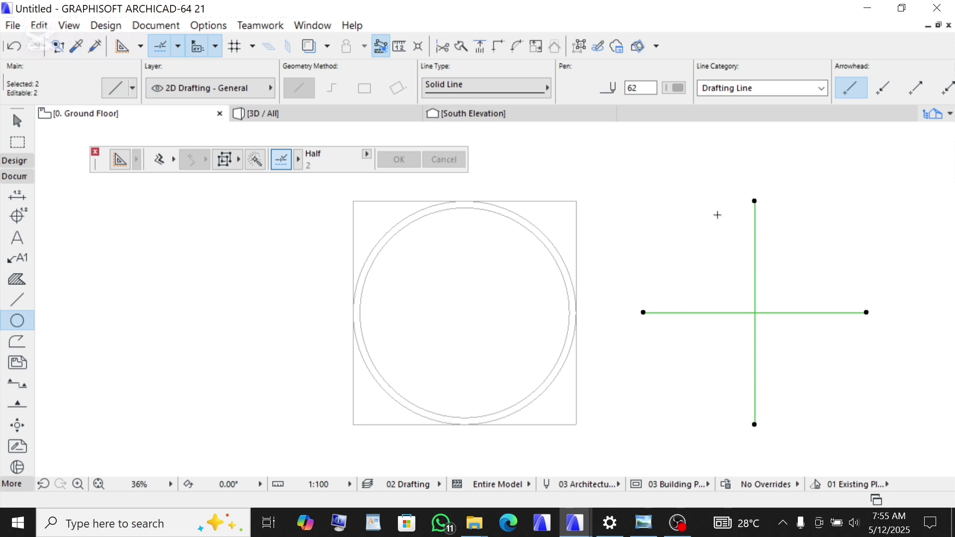
Step: Move the centre lines back by their upper endpoint to the midpoint of the square's upper edge, and deselect them
key(ctrl+d)
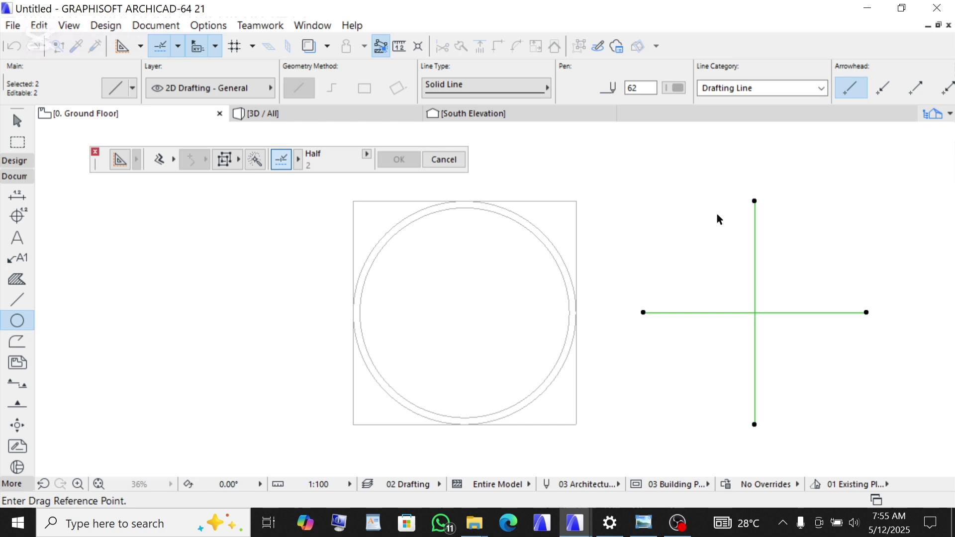
click(754, 201)
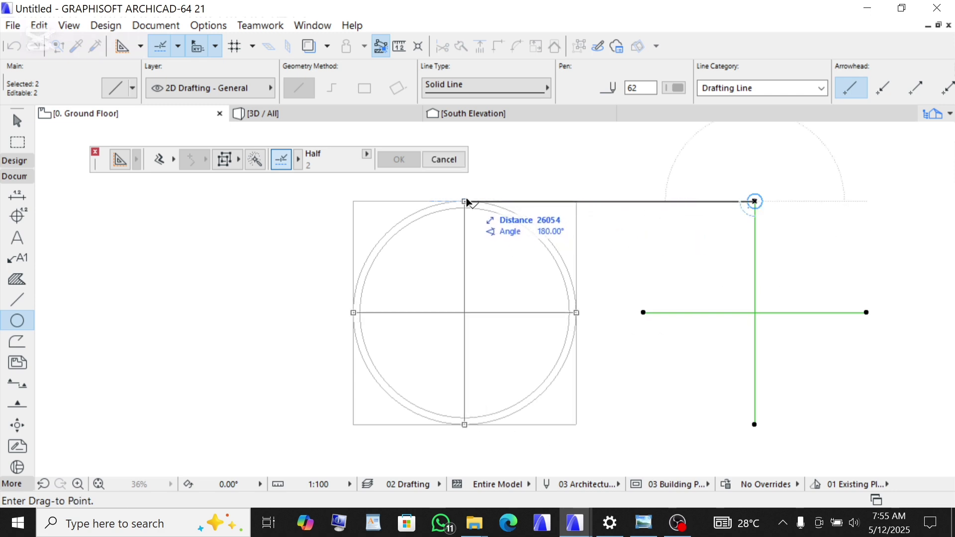
click(465, 201)
scroll(448, 275, down, 1)
scroll(441, 248, up, 3)
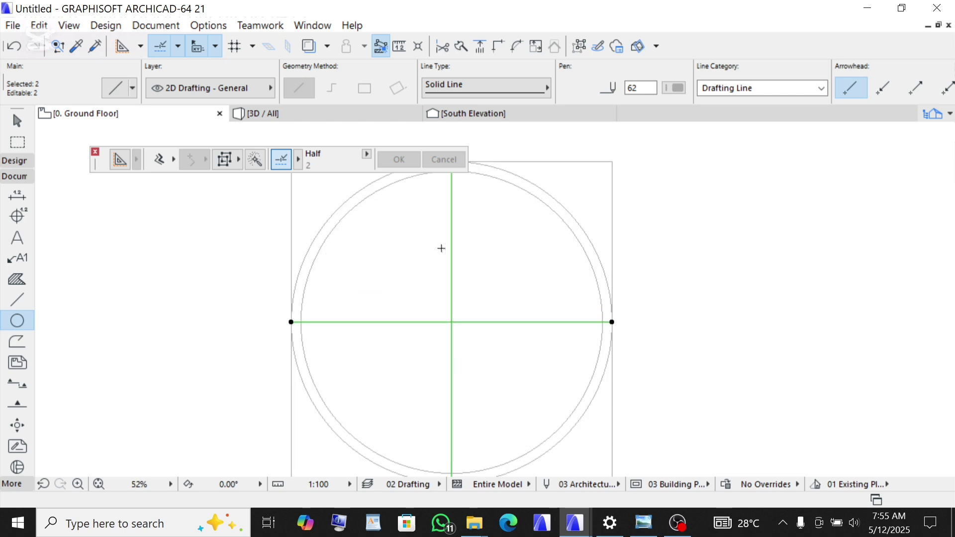
scroll(453, 307, down, 1)
scroll(441, 239, up, 2)
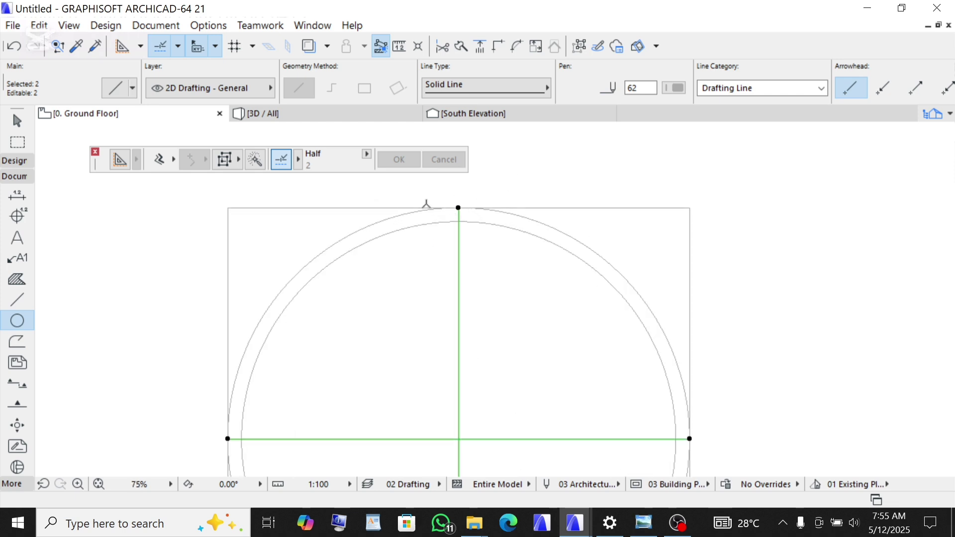
scroll(427, 204, down, 1)
key(Escape)
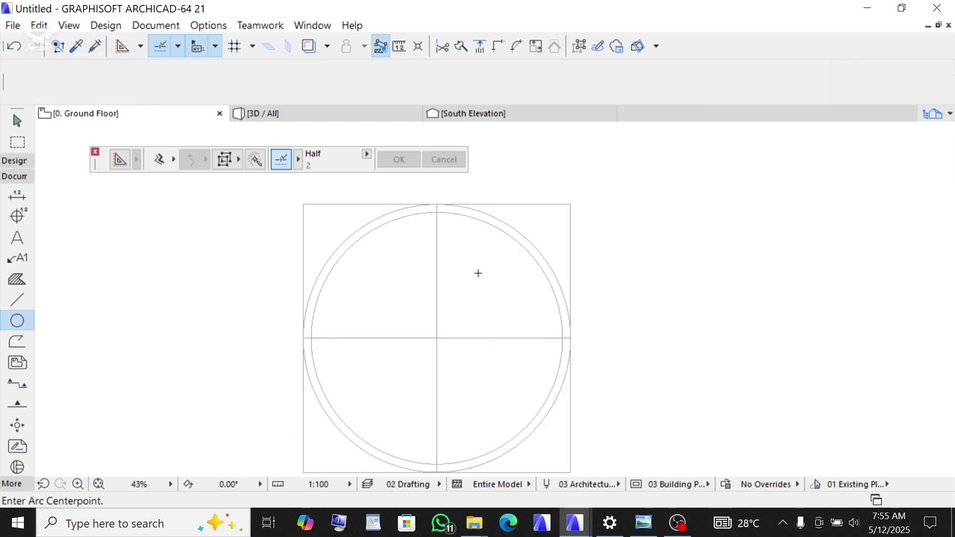
Step: Examine the reference pavilion's curved roof and curtain wall in the 3D view, and return to the ground floor plan
scroll(431, 335, up, 1)
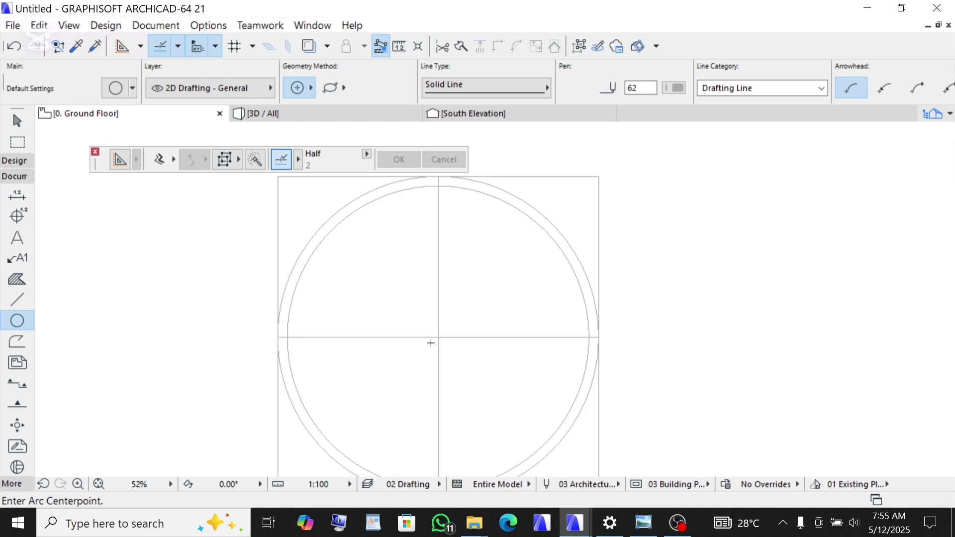
scroll(451, 253, down, 1)
scroll(465, 226, up, 2)
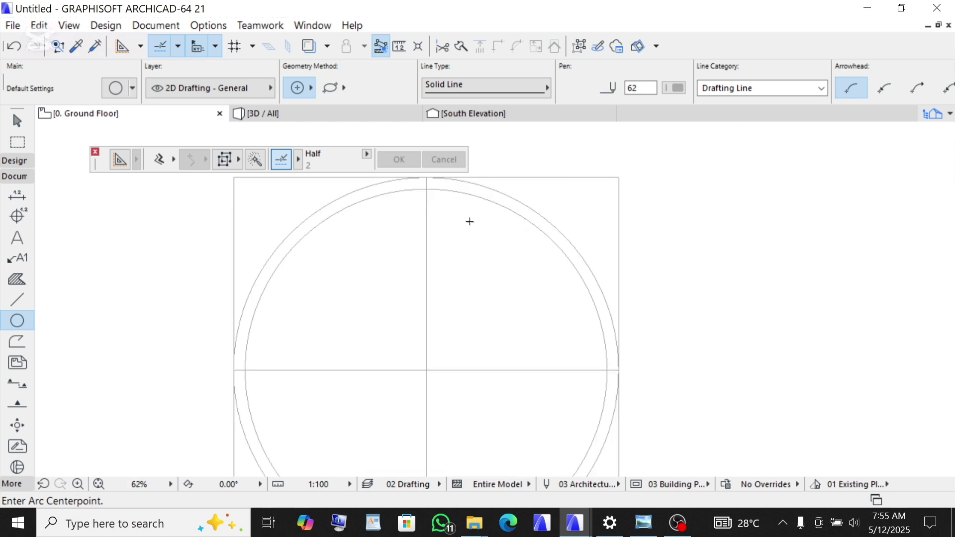
click(283, 114)
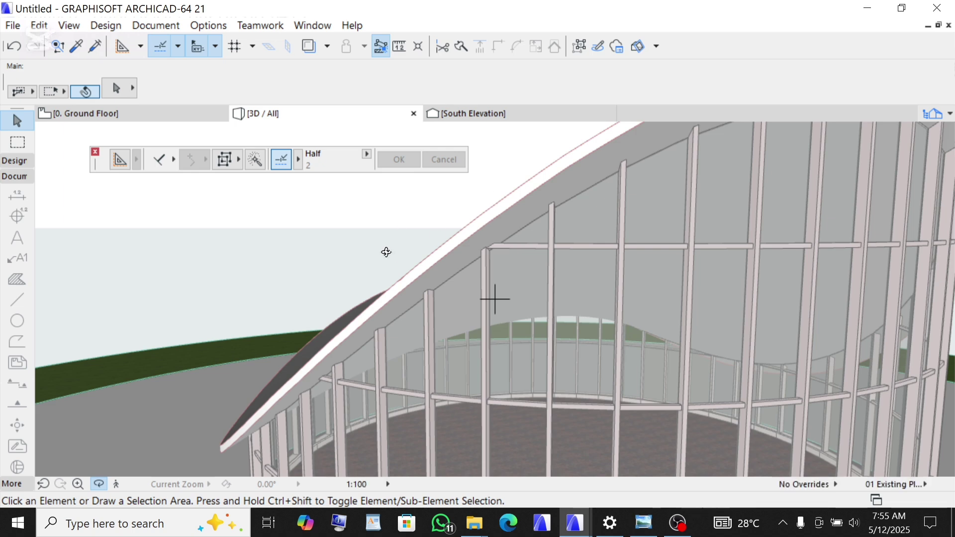
scroll(330, 271, down, 3)
scroll(444, 431, up, 3)
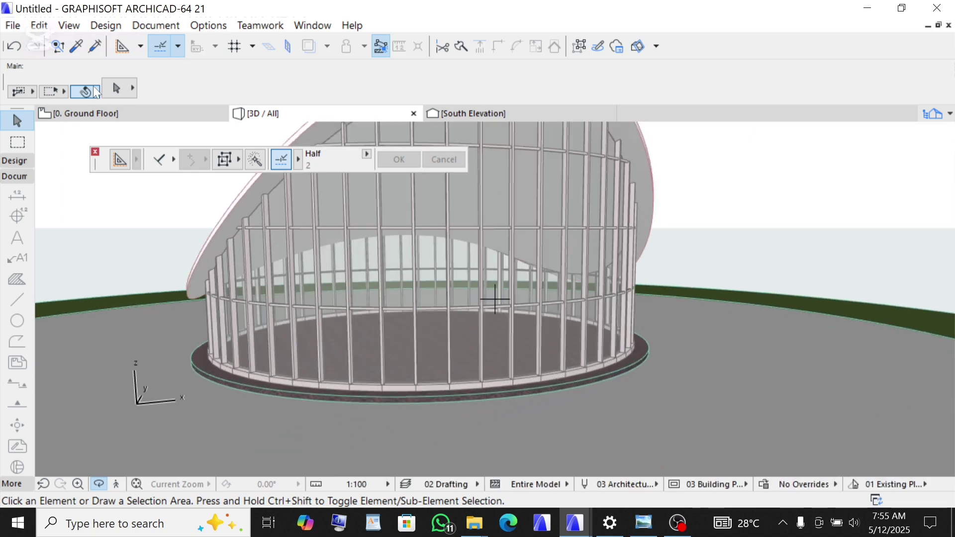
click(86, 113)
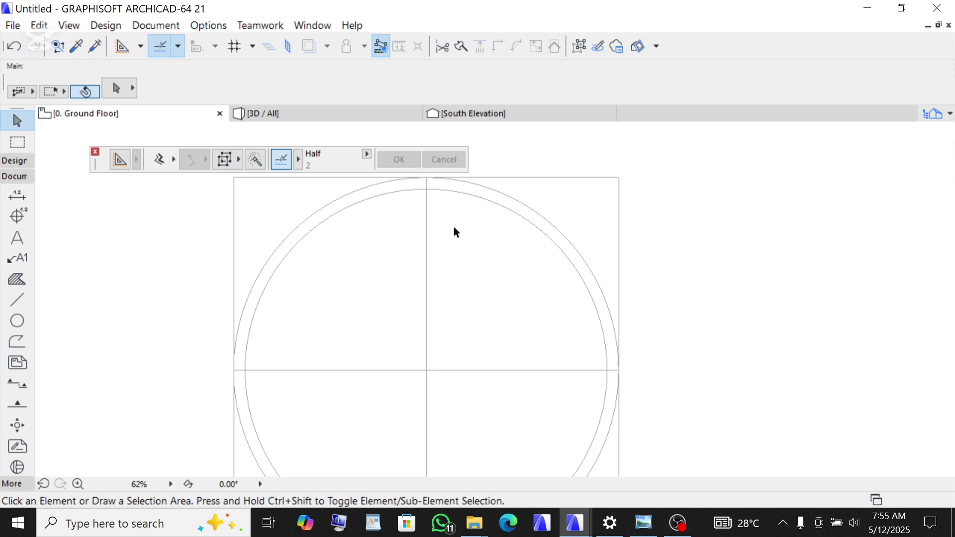
scroll(479, 237, down, 3)
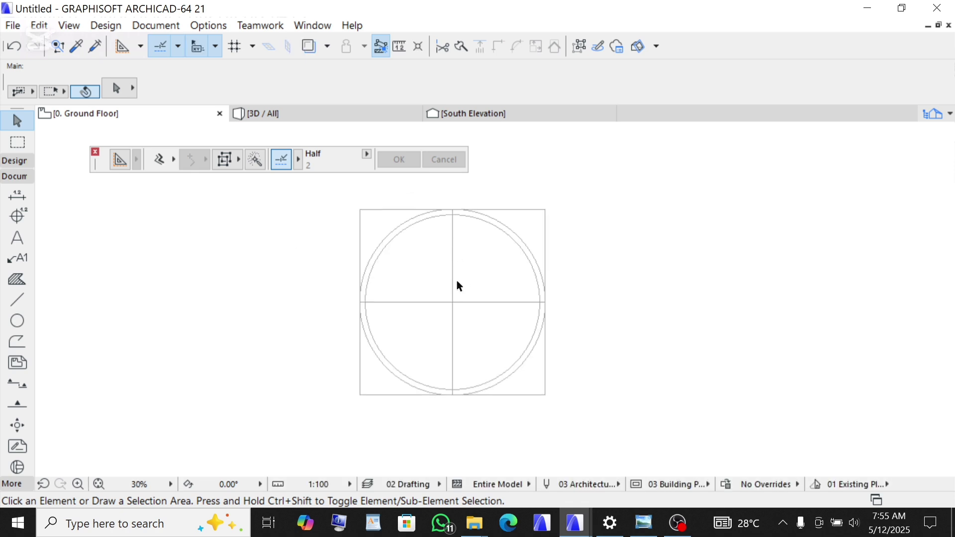
scroll(458, 286, up, 2)
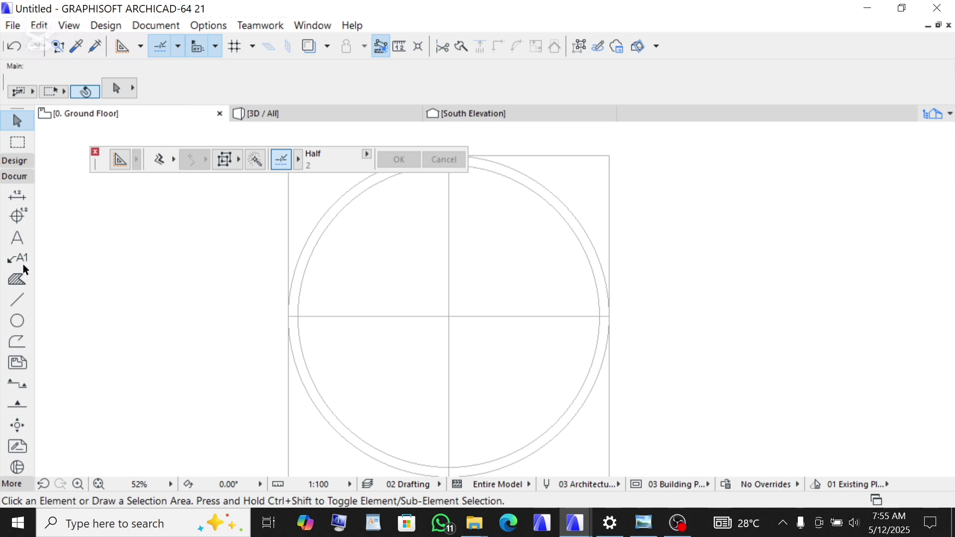
Step: Open the Shell tool's default settings and set a basic structure with a shell thickness of 150
click(8, 161)
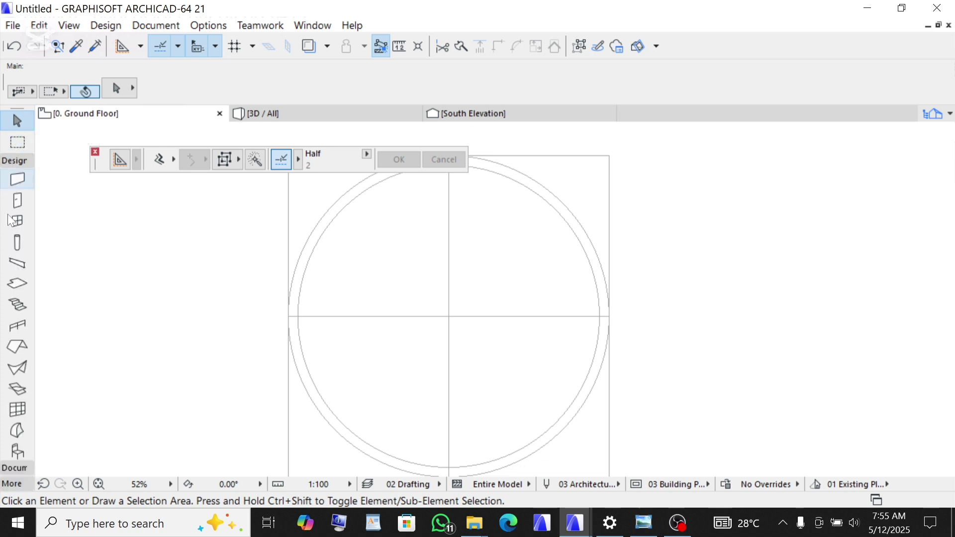
click(14, 372)
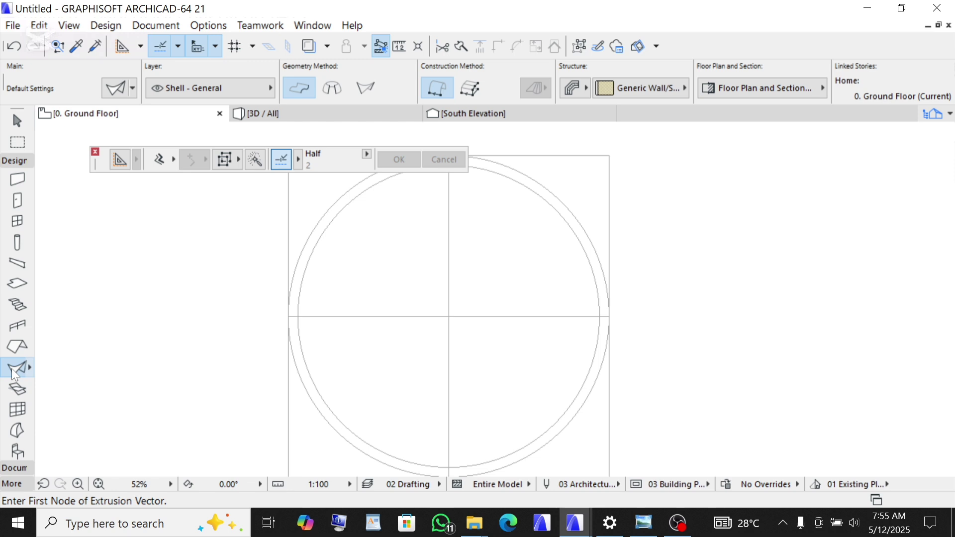
click(114, 89)
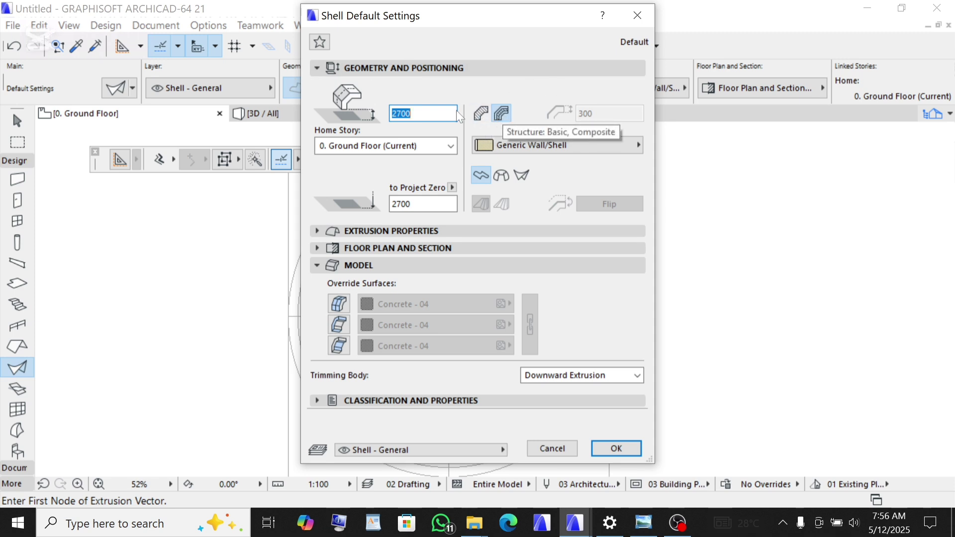
click(481, 113)
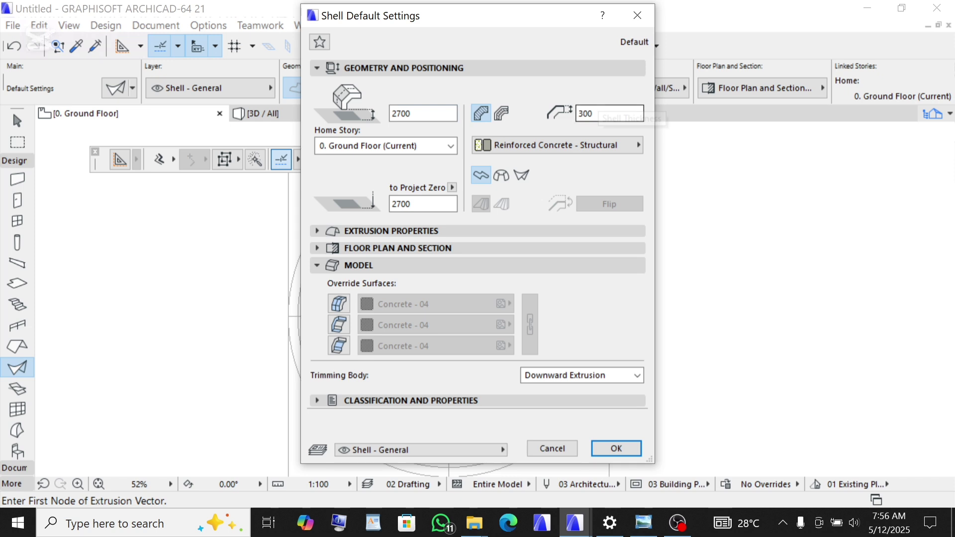
double_click(587, 114)
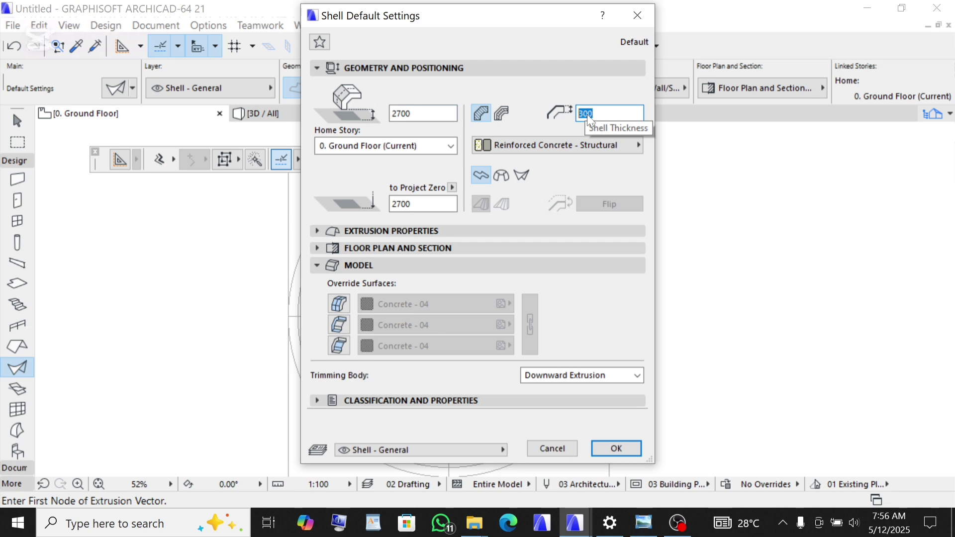
text(150)
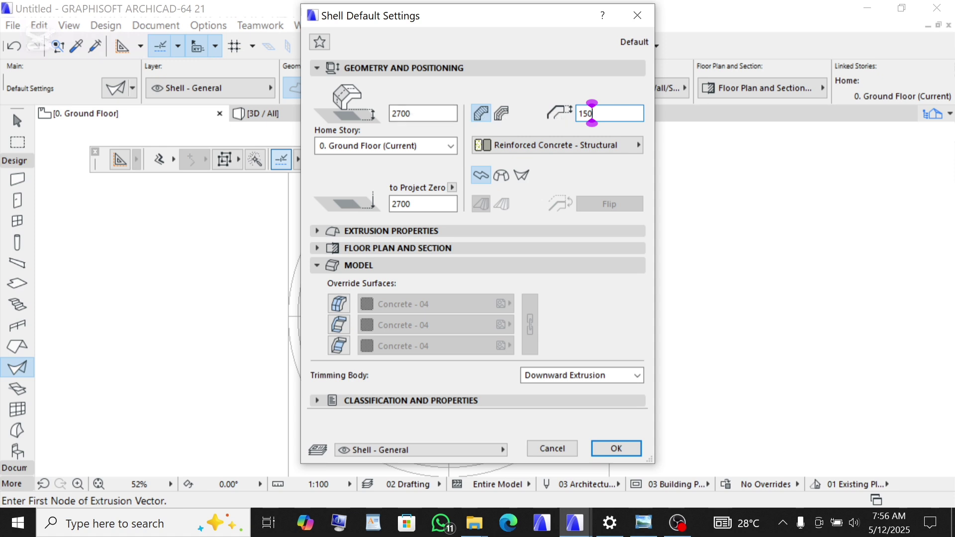
Step: Set the default shell's base elevation to 4000 and its geometry method to Ruled
click(423, 114)
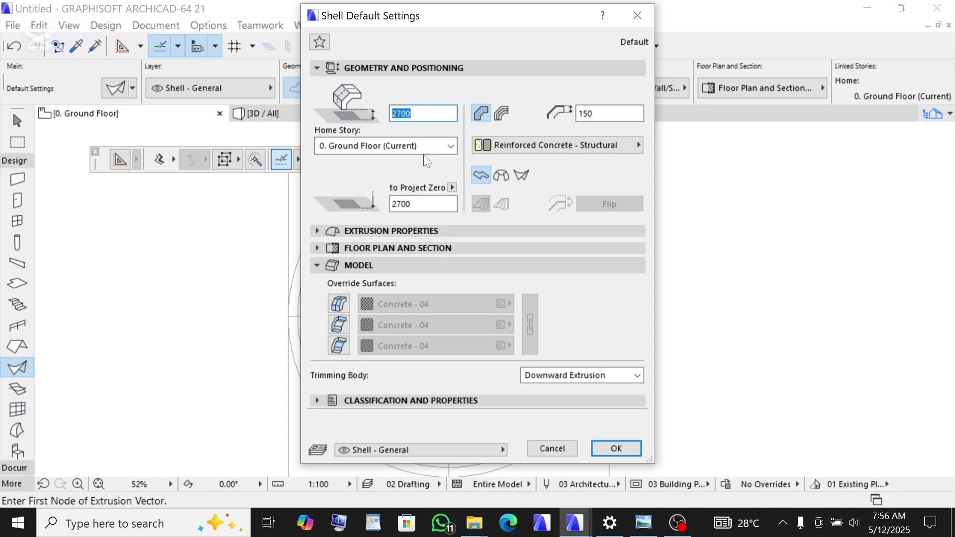
text(4000)
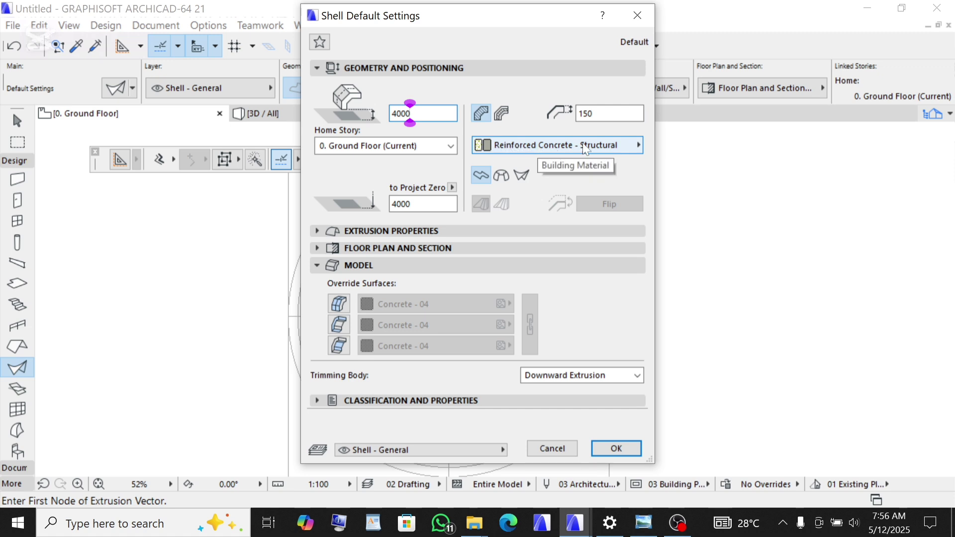
click(530, 175)
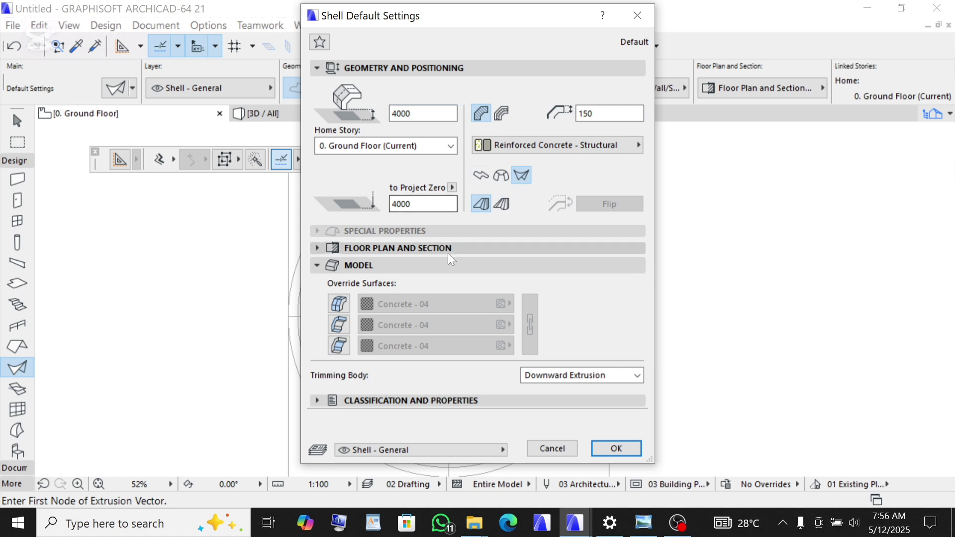
Step: Enable all three surface overrides for the shell and set the first one to Paint - Dark Gray
click(368, 267)
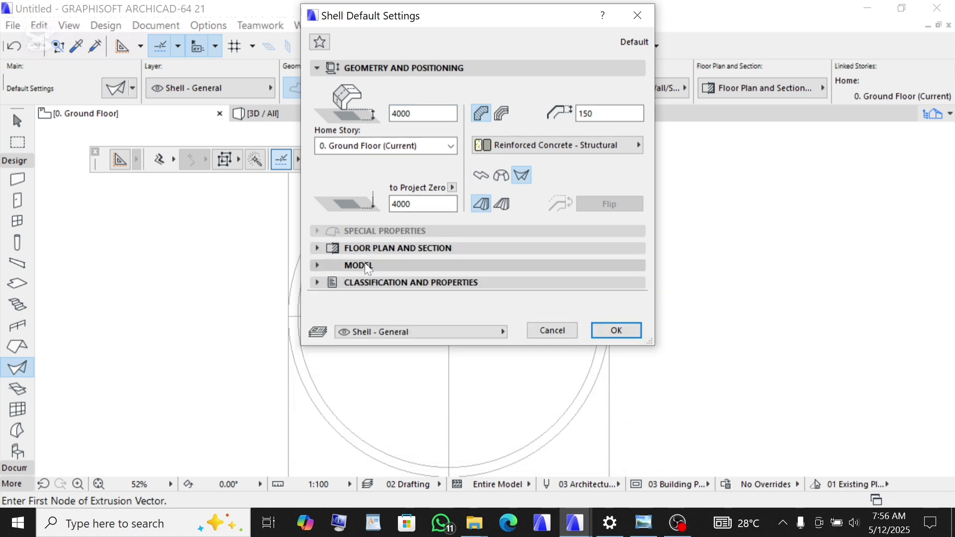
click(368, 267)
click(339, 303)
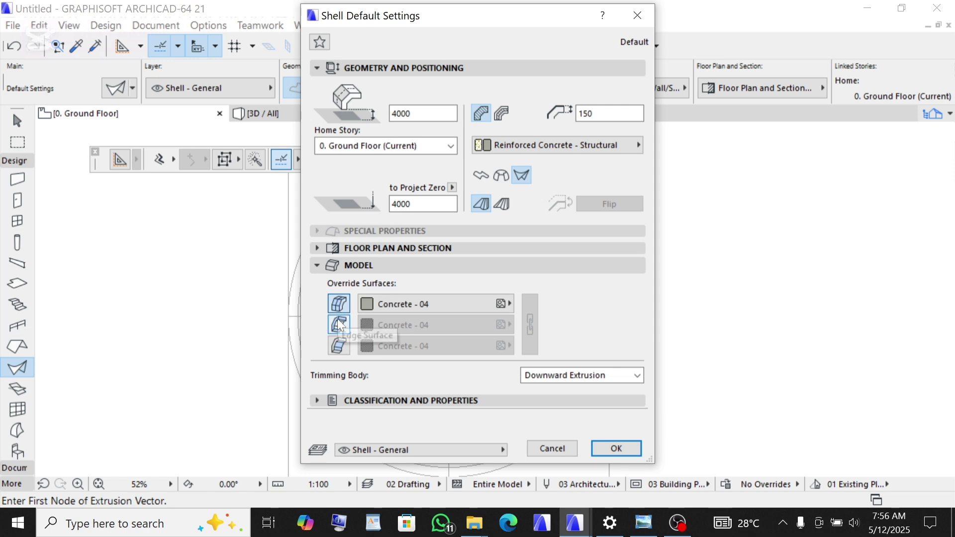
click(339, 325)
click(339, 346)
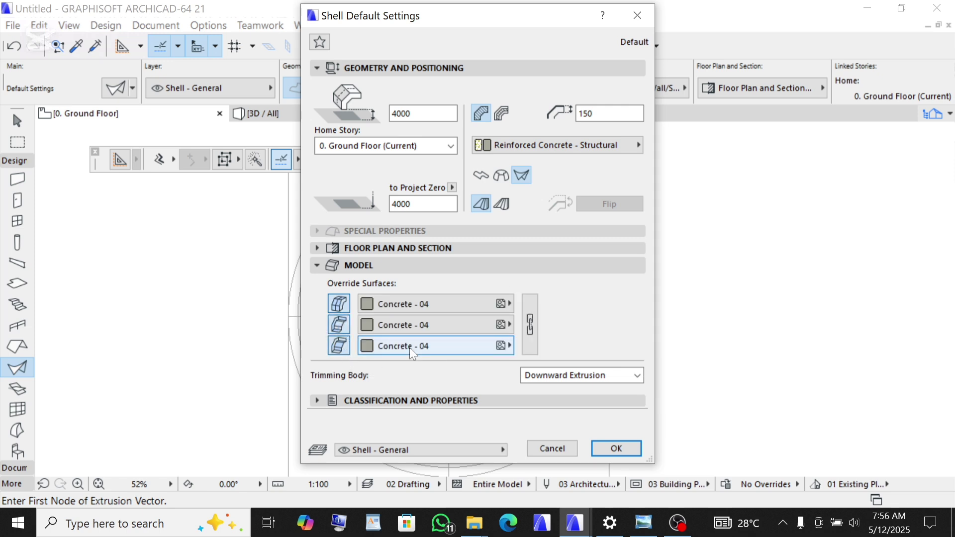
click(412, 307)
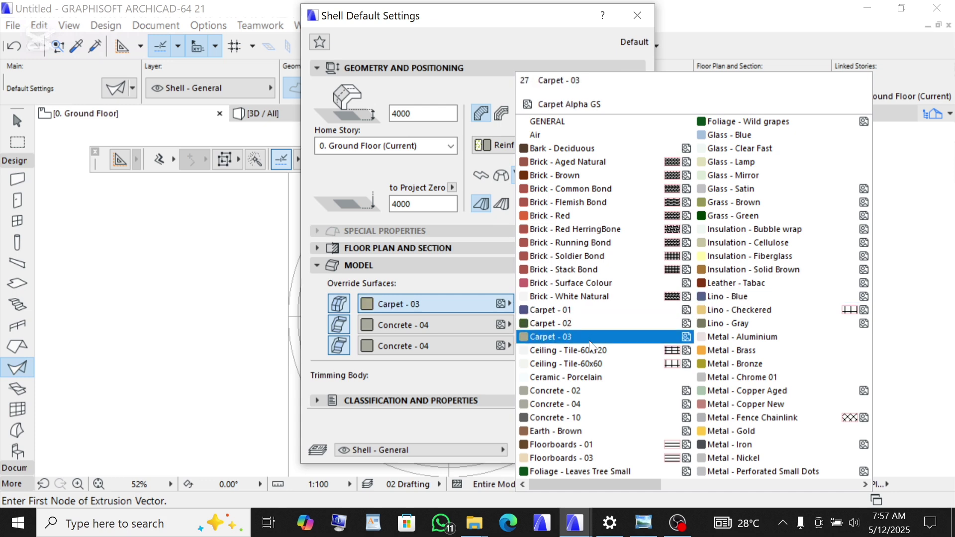
scroll(646, 398, right, 3)
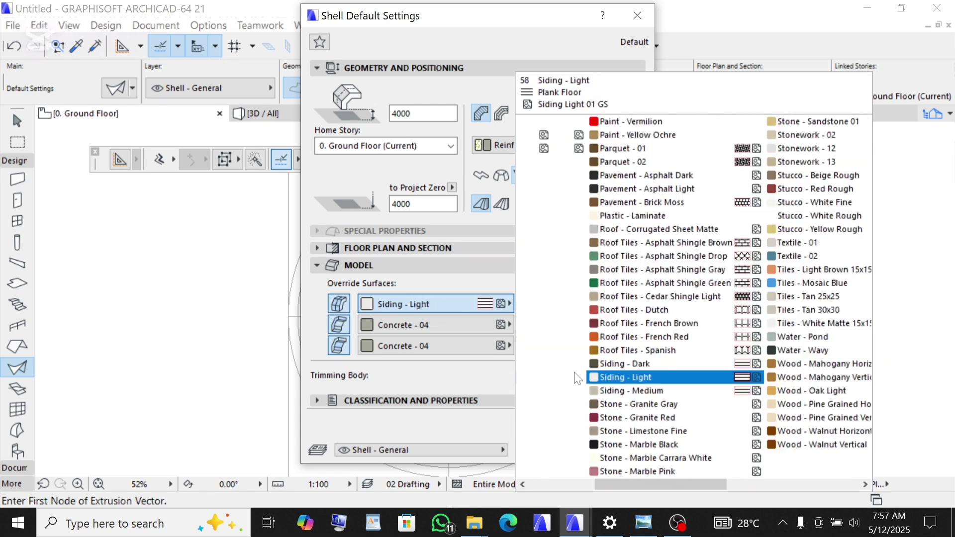
scroll(577, 388, left, 2)
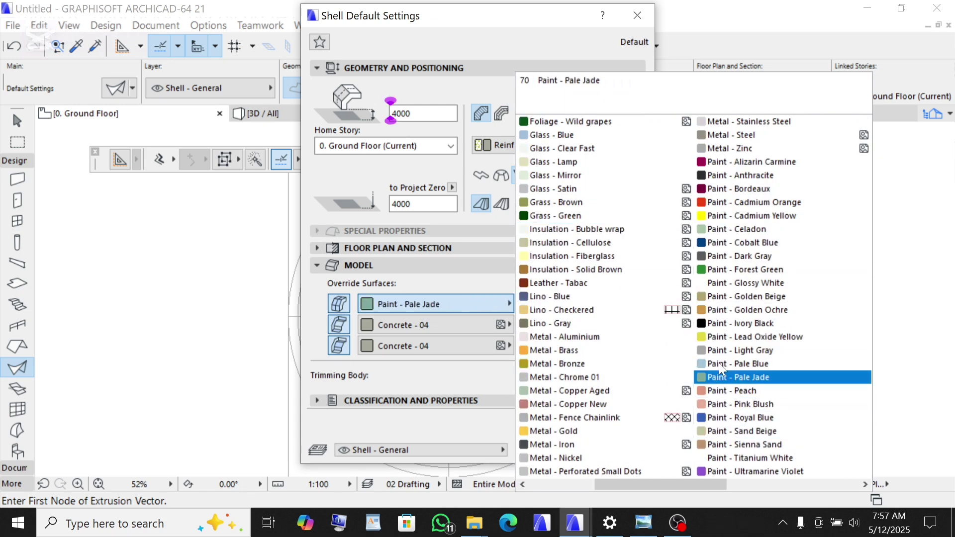
click(737, 256)
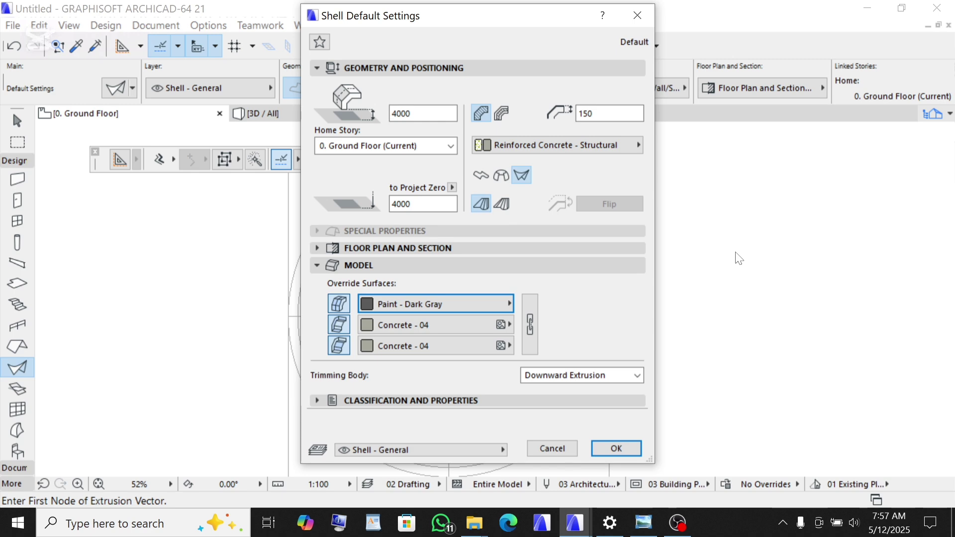
Step: Set the shell's edge surface and the third surface override to Paint - Titanium White, and accept the default settings
click(373, 326)
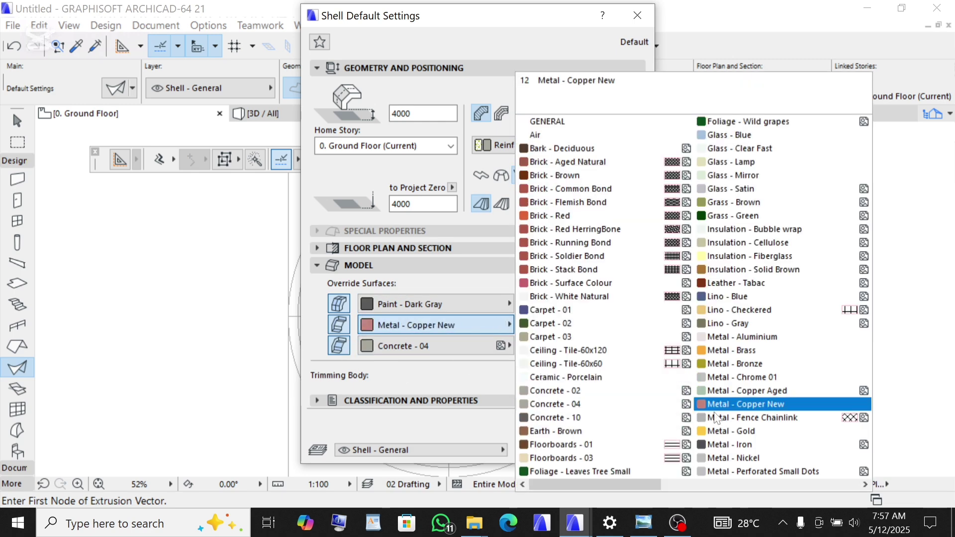
scroll(796, 356, down, 1)
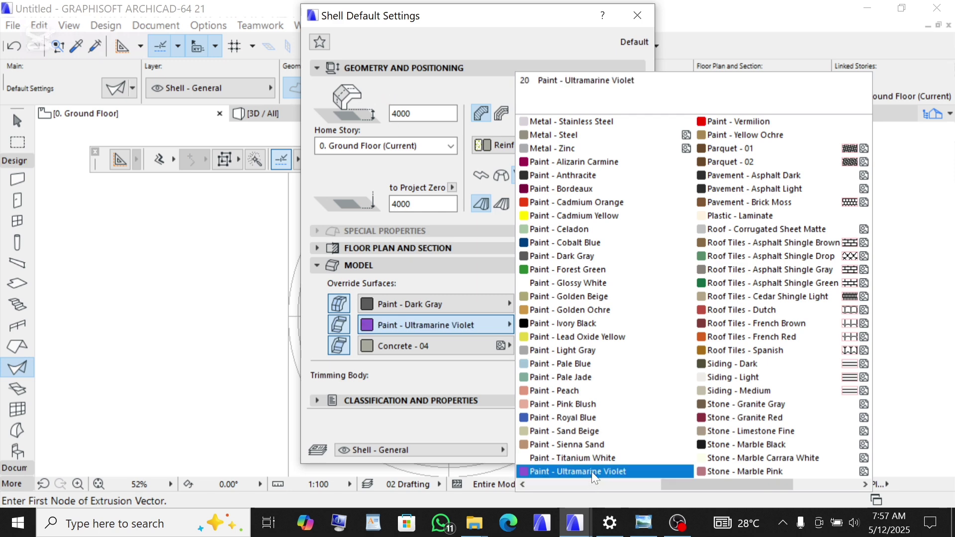
click(572, 458)
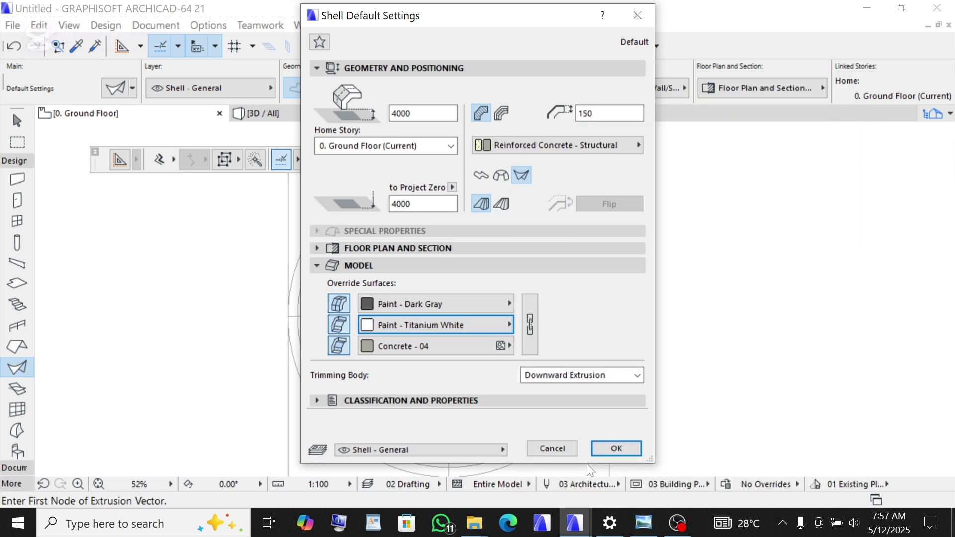
click(422, 348)
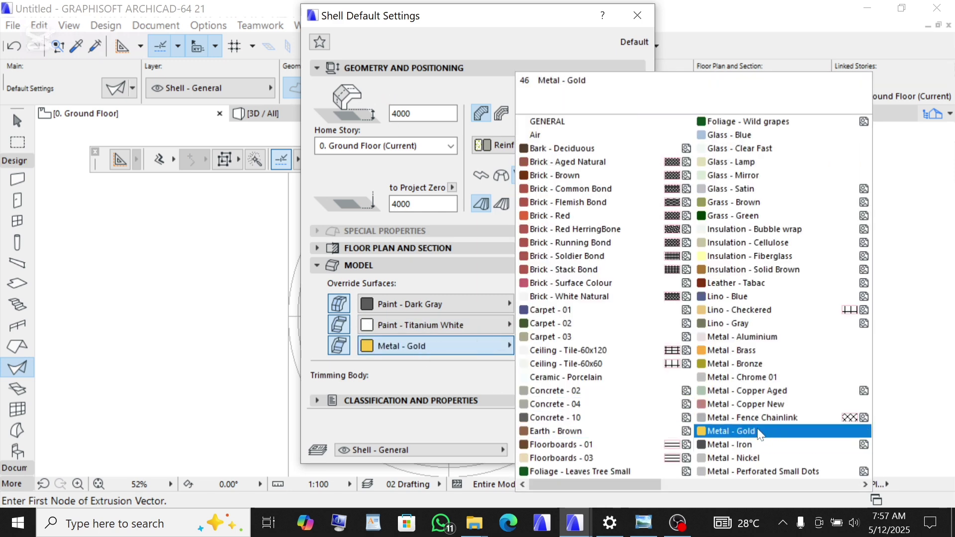
scroll(579, 457, down, 3)
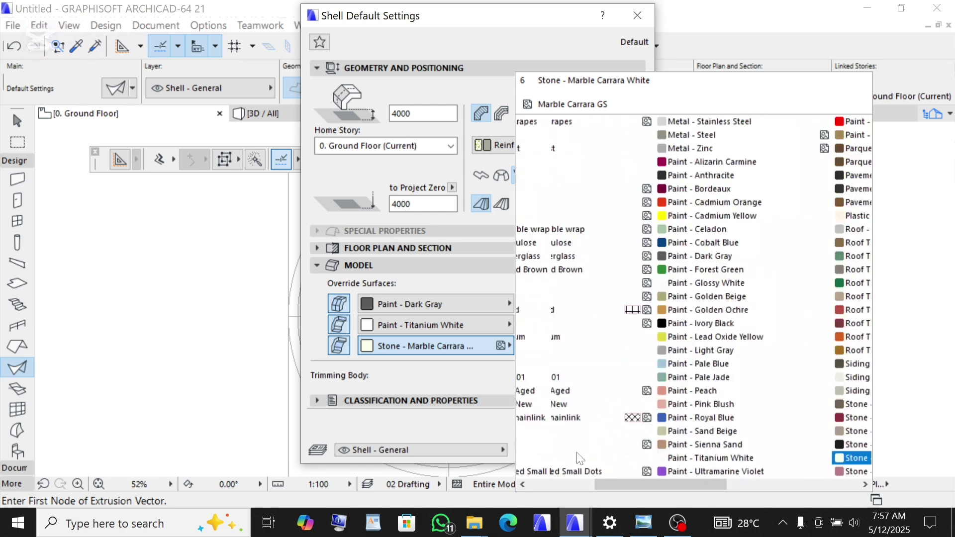
scroll(580, 458, up, 2)
click(756, 458)
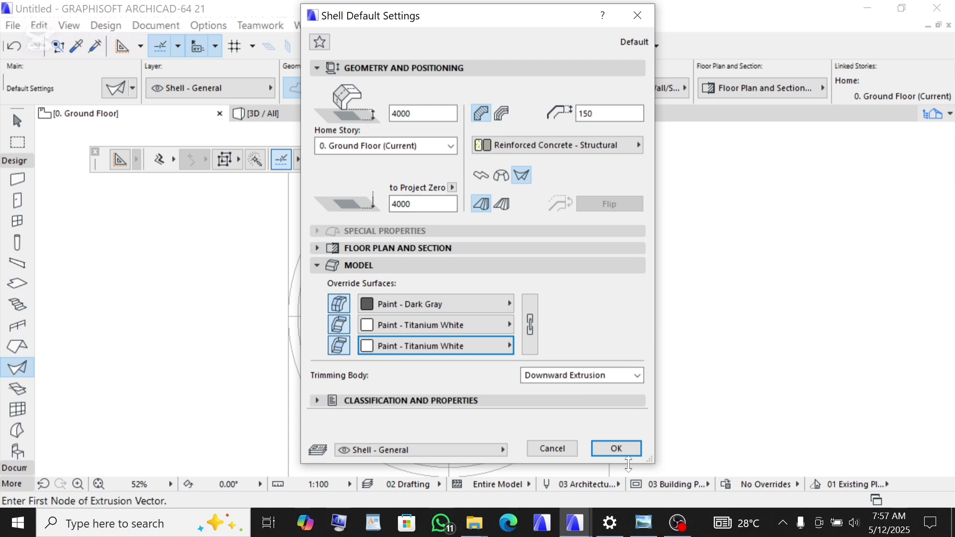
click(616, 449)
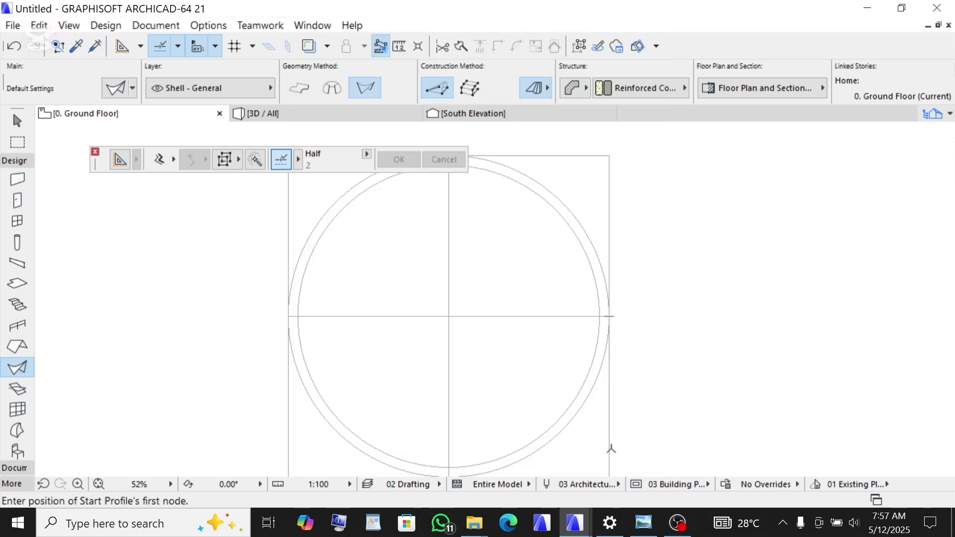
Step: Draw the ruled shell with a 20000 start profile along the guide square's upper edge and a 20000 end profile along its lower edge
scroll(488, 365, down, 1)
scroll(415, 282, up, 2)
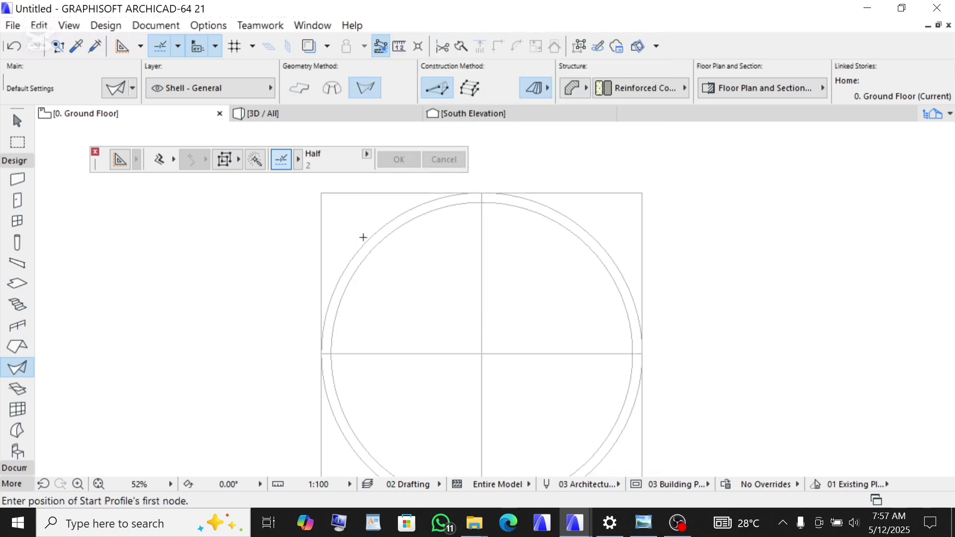
click(321, 193)
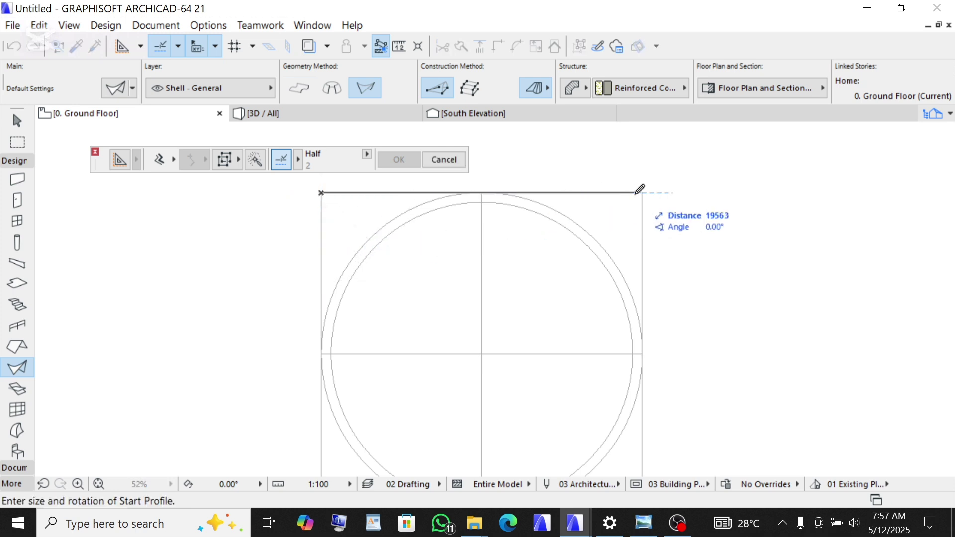
click(641, 193)
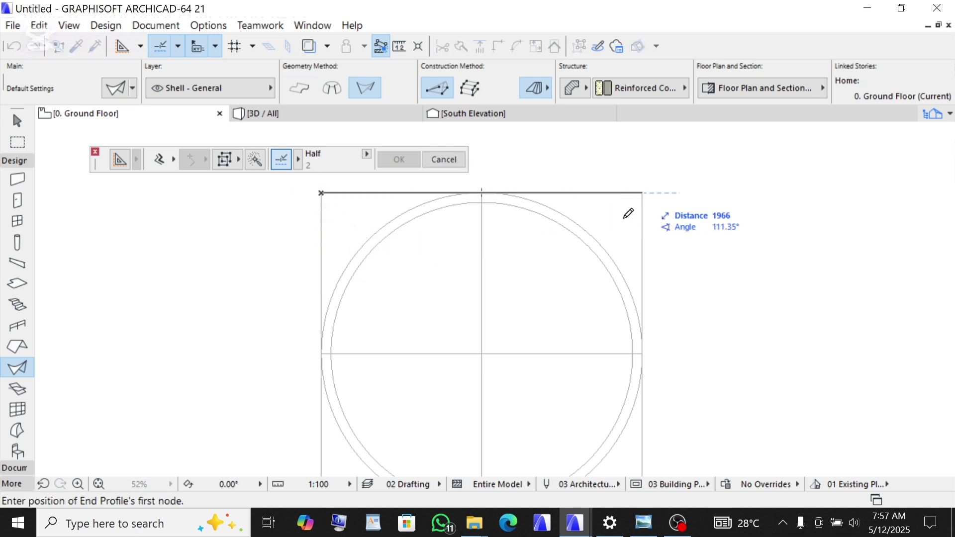
scroll(643, 324, down, 5)
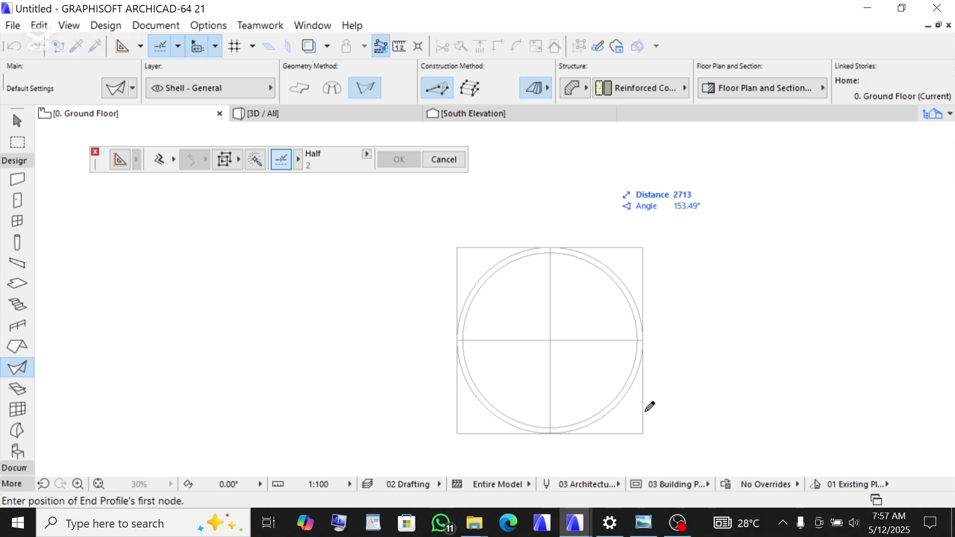
click(643, 433)
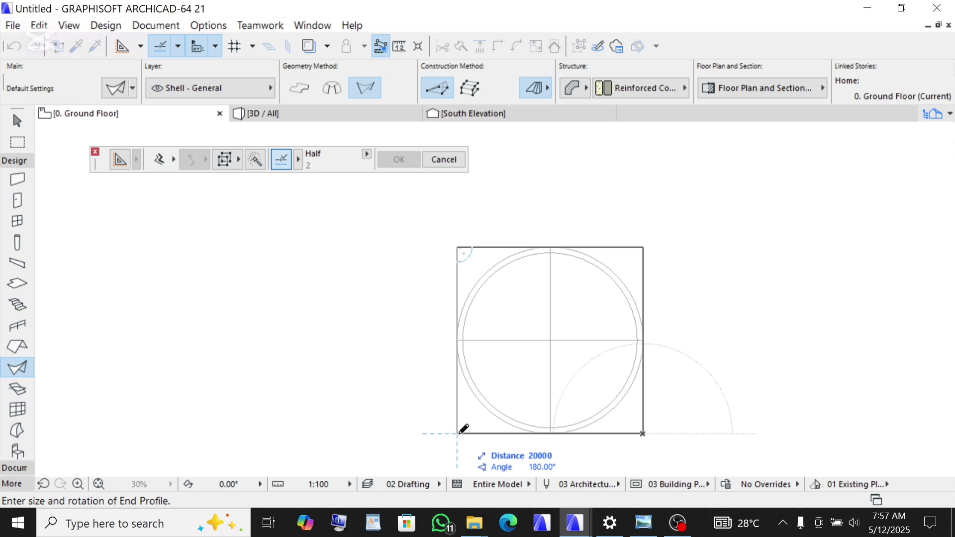
click(458, 433)
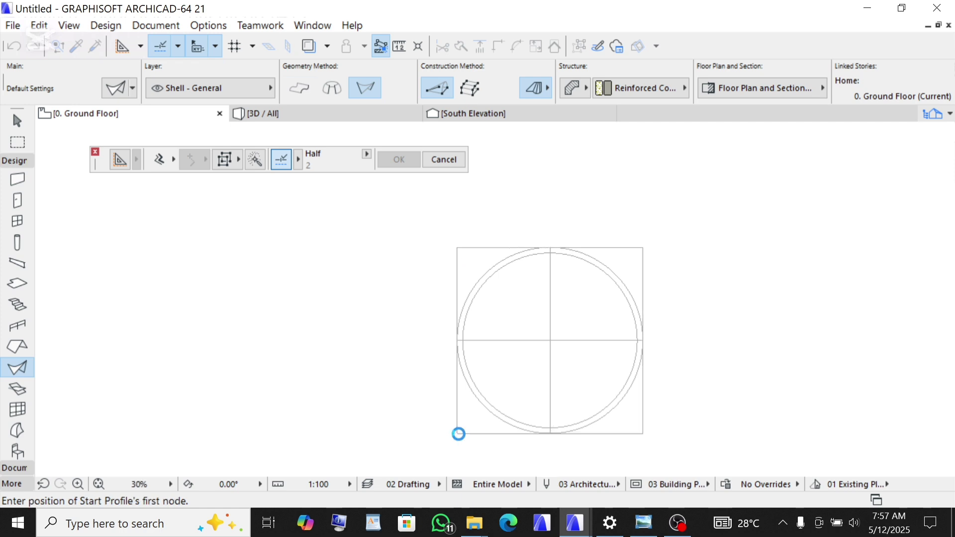
scroll(511, 266, down, 3)
scroll(450, 230, down, 6)
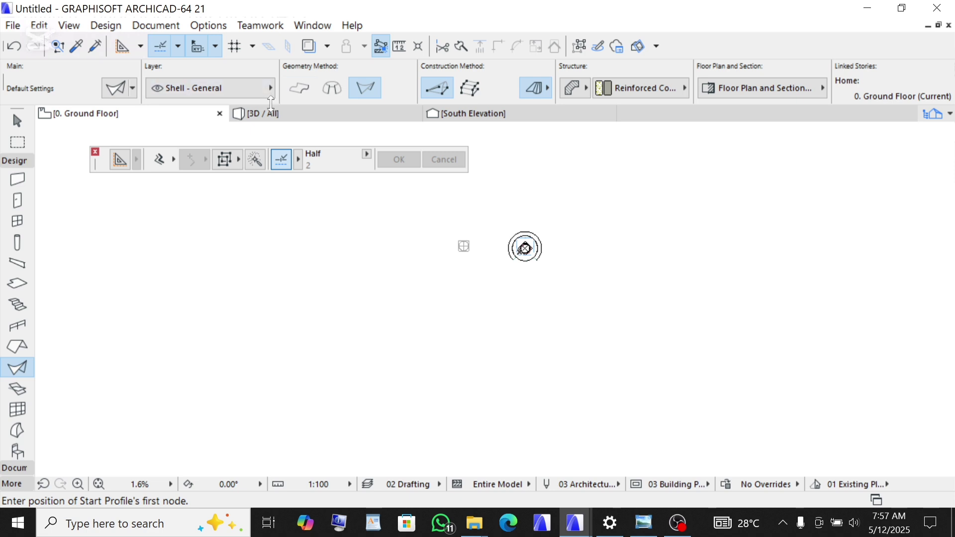
Step: Examine the new ruled shell from the side in the 3D view and leave the Shell tool
click(270, 115)
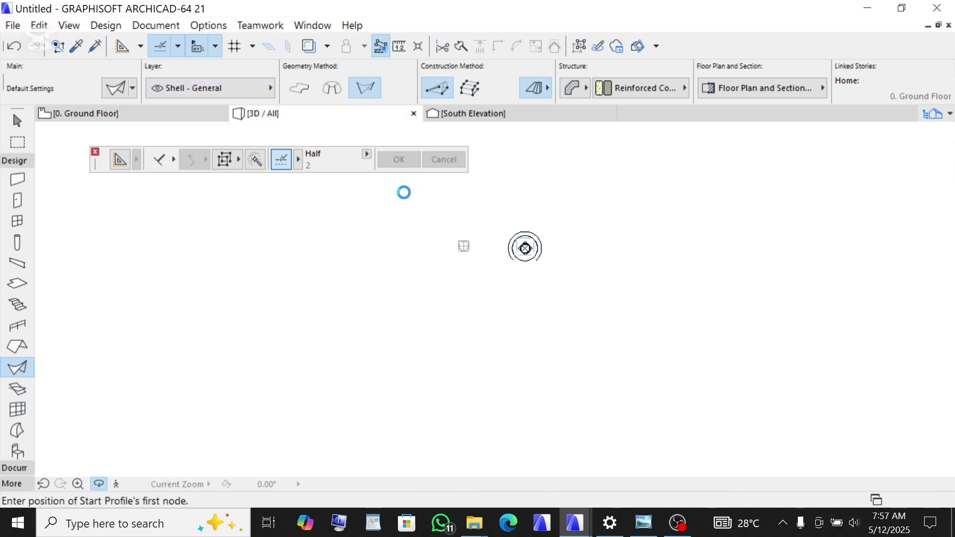
scroll(722, 306, down, 5)
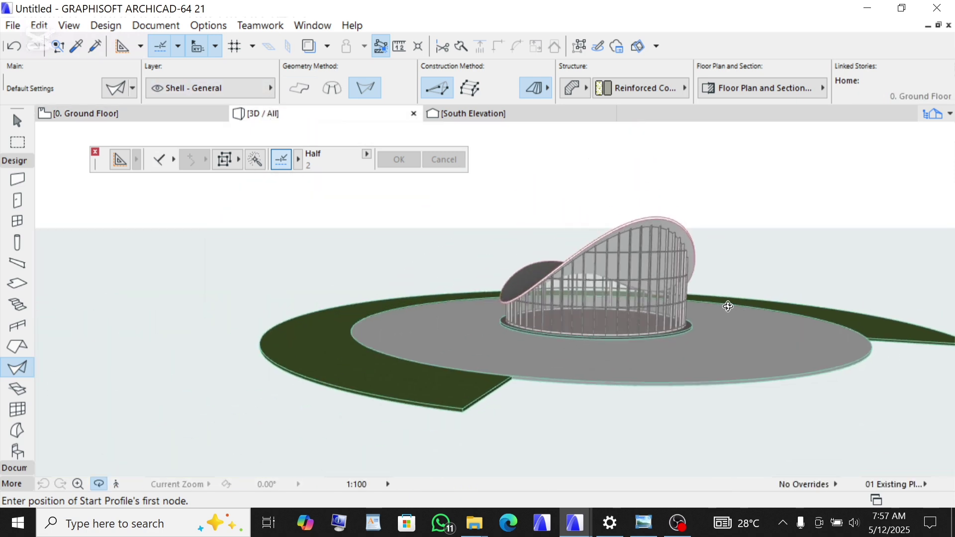
scroll(216, 311, up, 5)
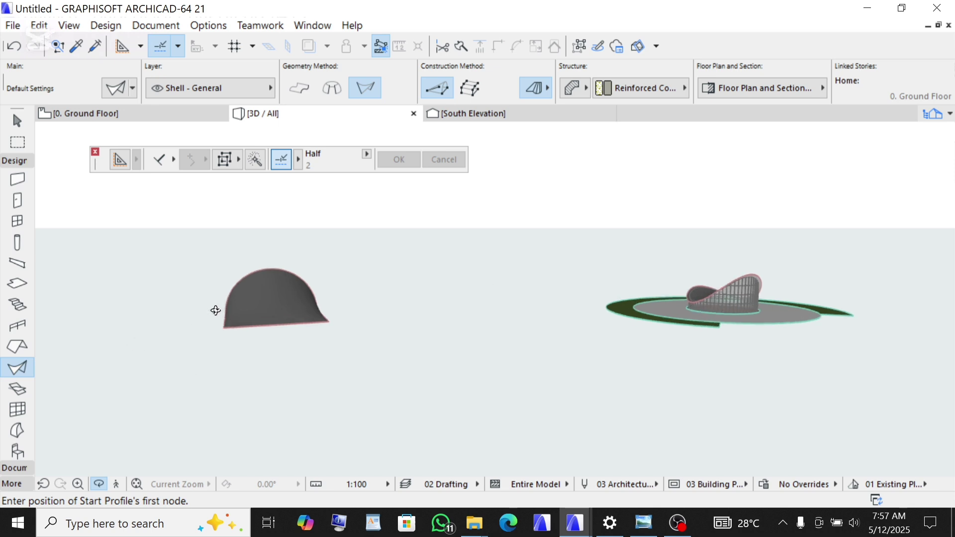
shift+middle_drag(248, 334, 577, 306)
shift+middle_drag(258, 276, 610, 260)
scroll(732, 272, up, 4)
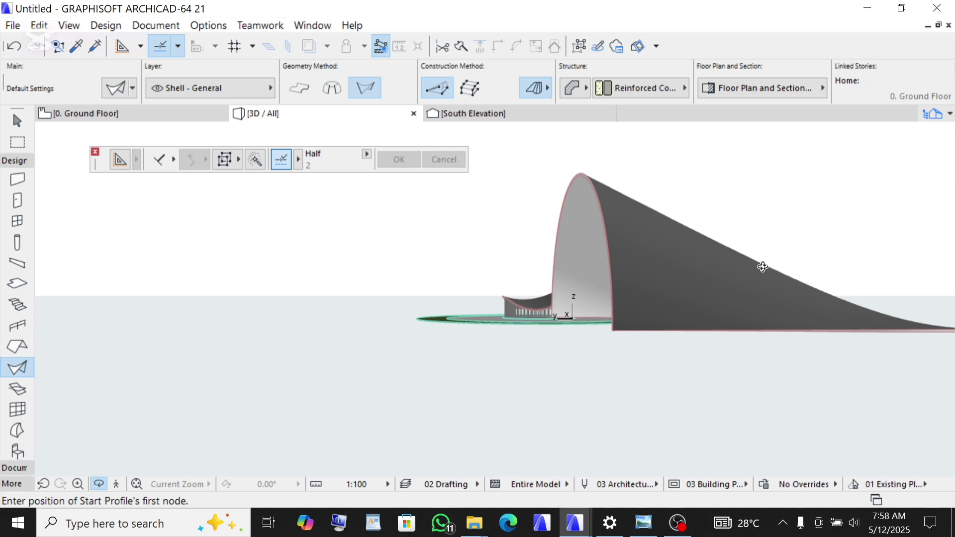
key(Escape)
key(Escape)
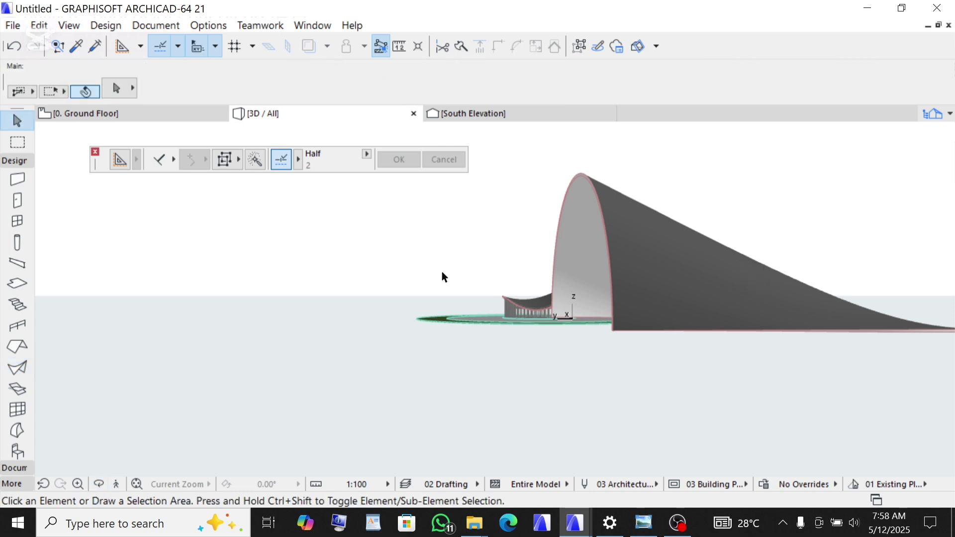
Step: Select the ruled shell in 3D and straighten its arched end profile so the shell lies flat
scroll(444, 278, down, 1)
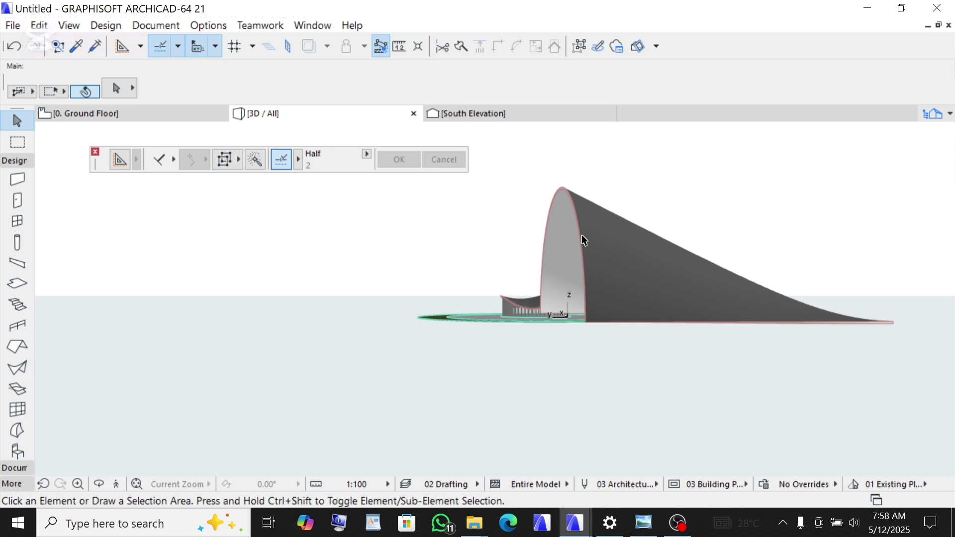
scroll(622, 224, up, 2)
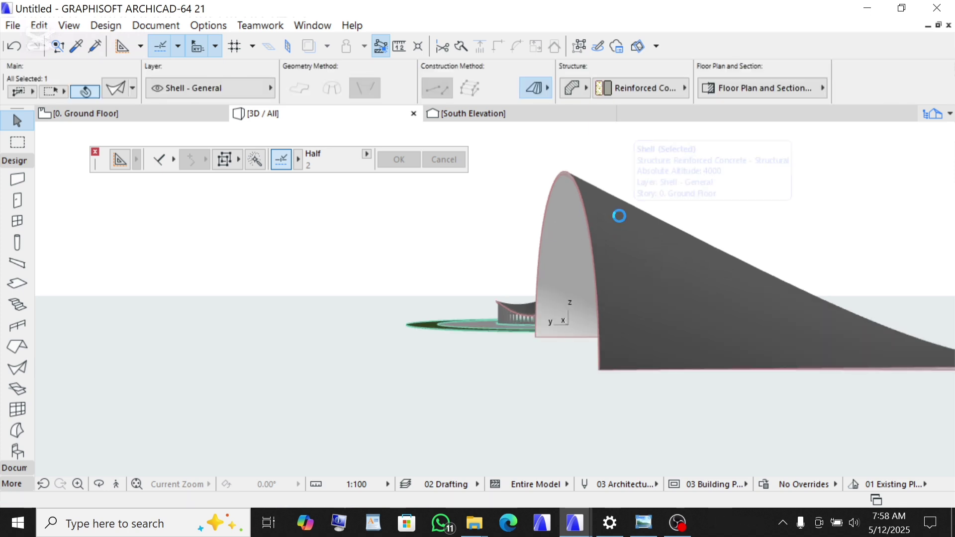
click(619, 215)
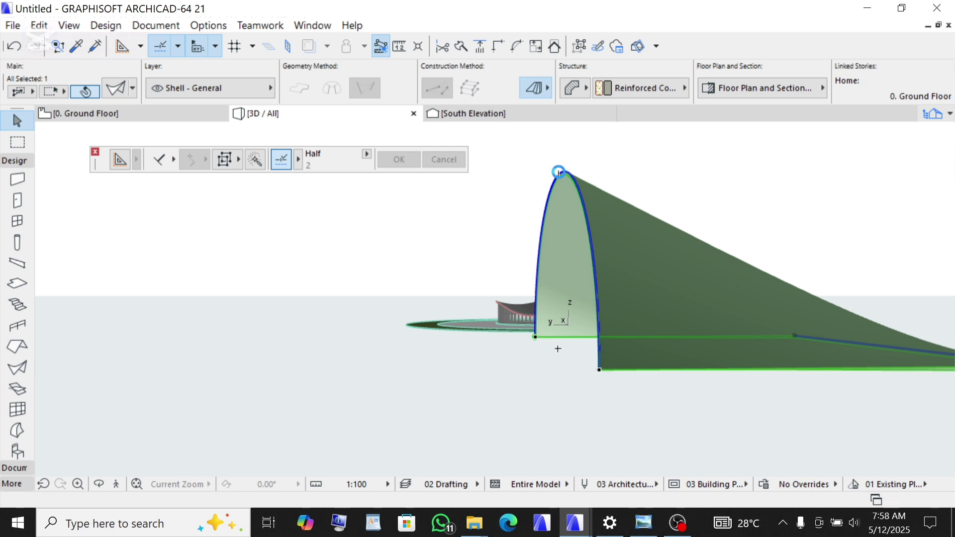
click(560, 175)
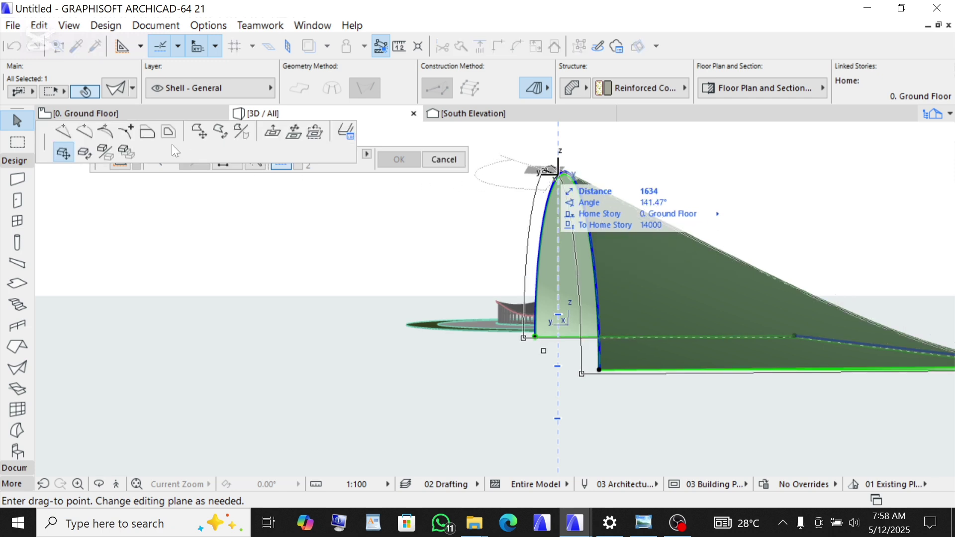
click(65, 136)
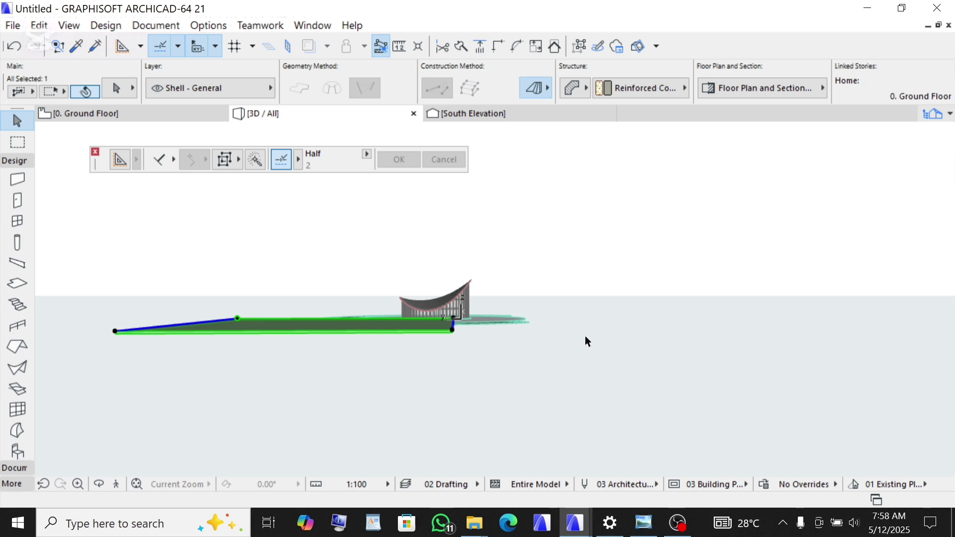
mouse_move(586, 337)
shift+middle_down()
mouse_move(521, 365)
mouse_move(312, 332)
mouse_move(250, 335)
mouse_move(331, 335)
mouse_move(347, 354)
shift+middle_up()
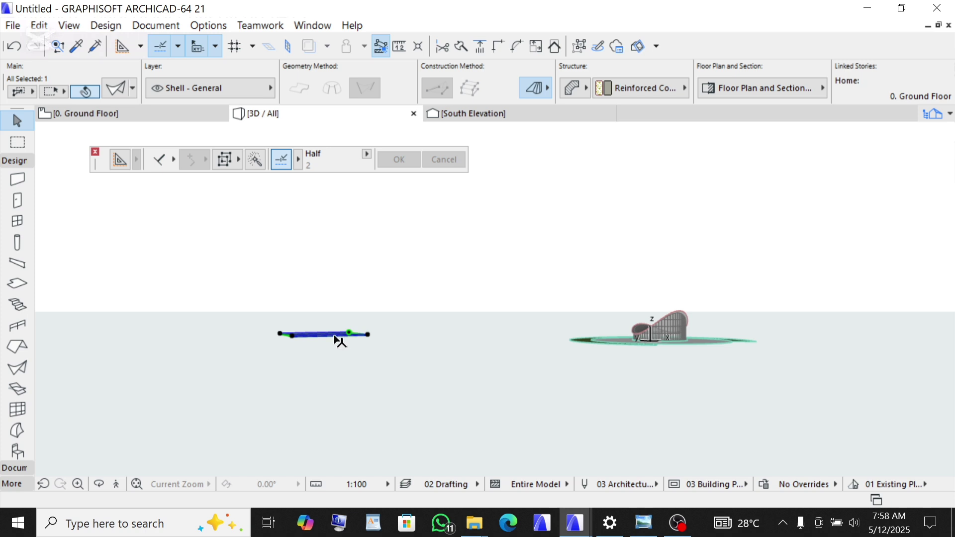
scroll(341, 348, up, 3)
Step: On the ground floor plan, rotate the guide square with its circles and cross lines 45° counterclockwise about the square's lower-left corner and deselect it
click(91, 118)
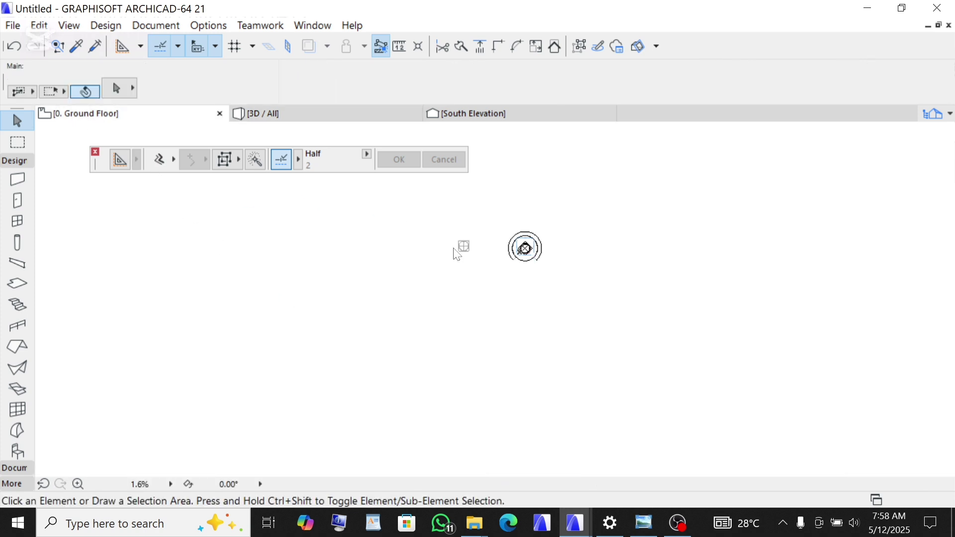
scroll(456, 246, up, 2)
scroll(462, 248, up, 6)
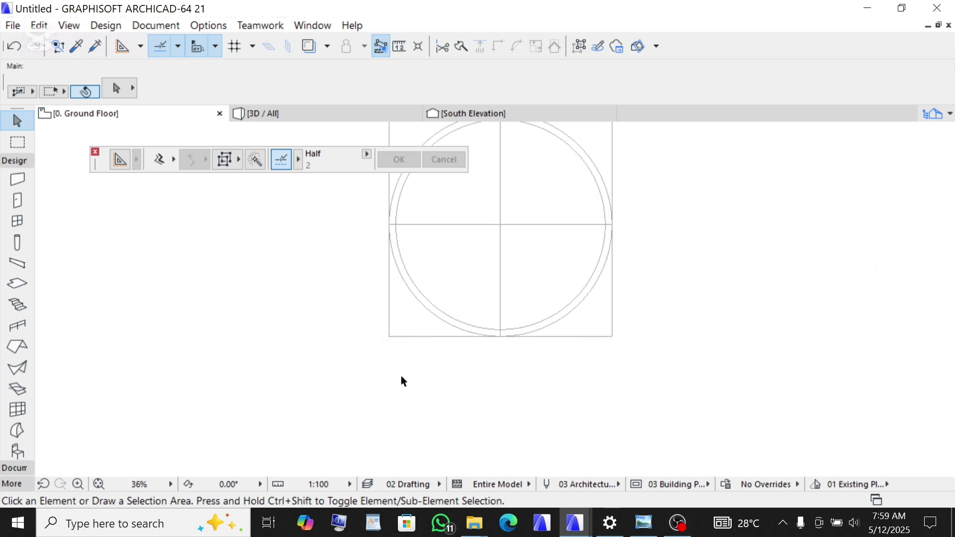
scroll(449, 400, down, 1)
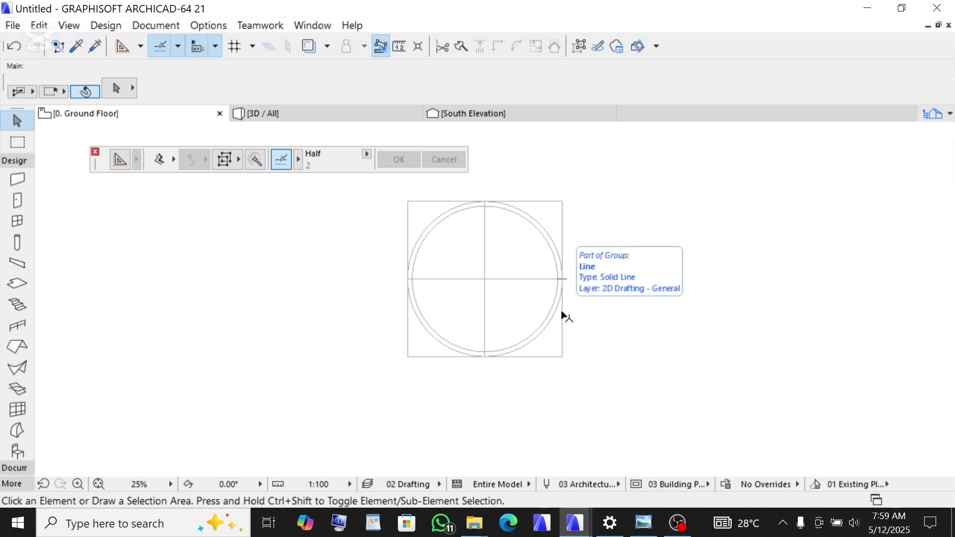
click(388, 185)
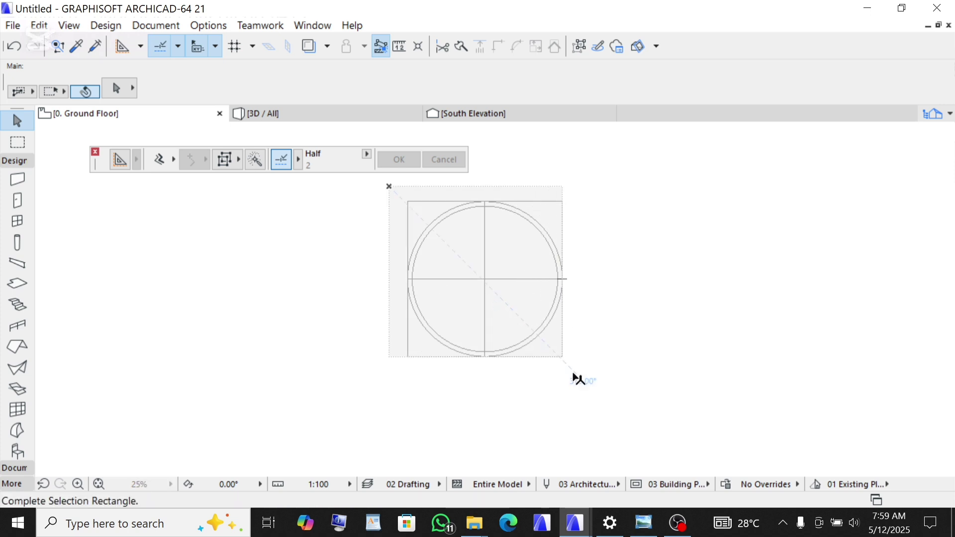
click(585, 383)
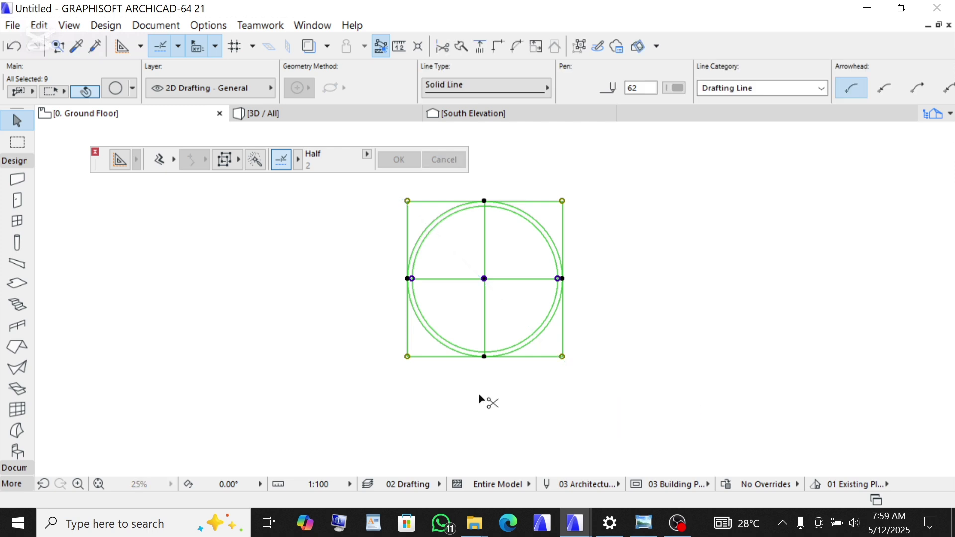
key(ctrl+e)
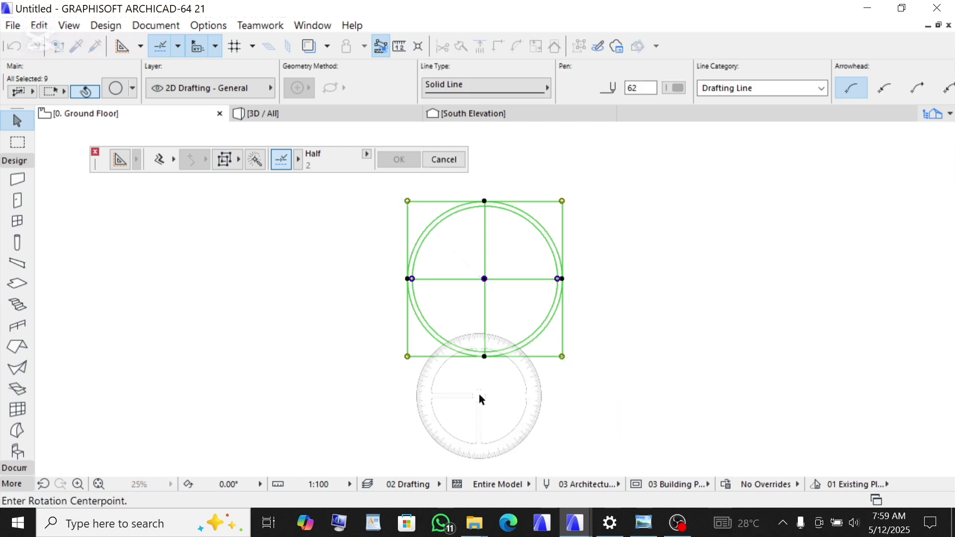
click(408, 356)
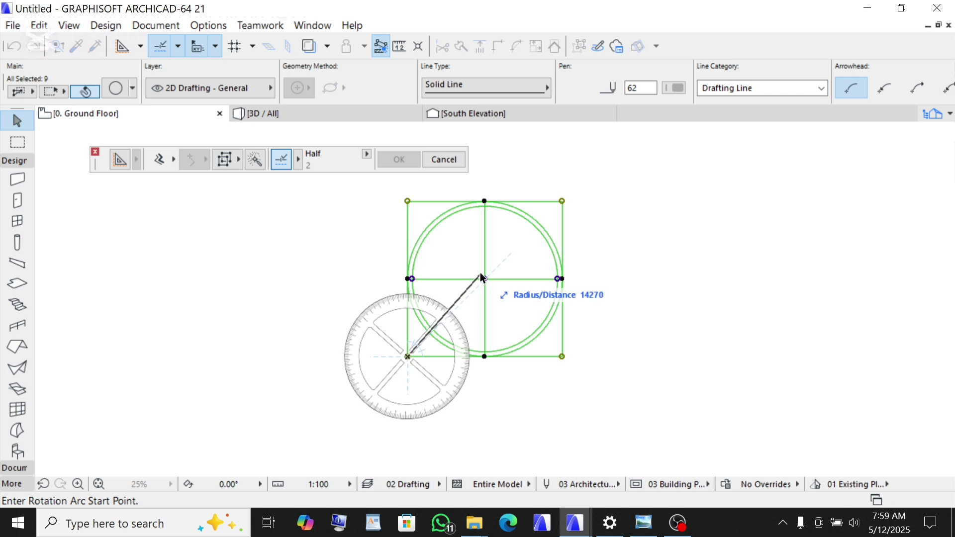
click(482, 275)
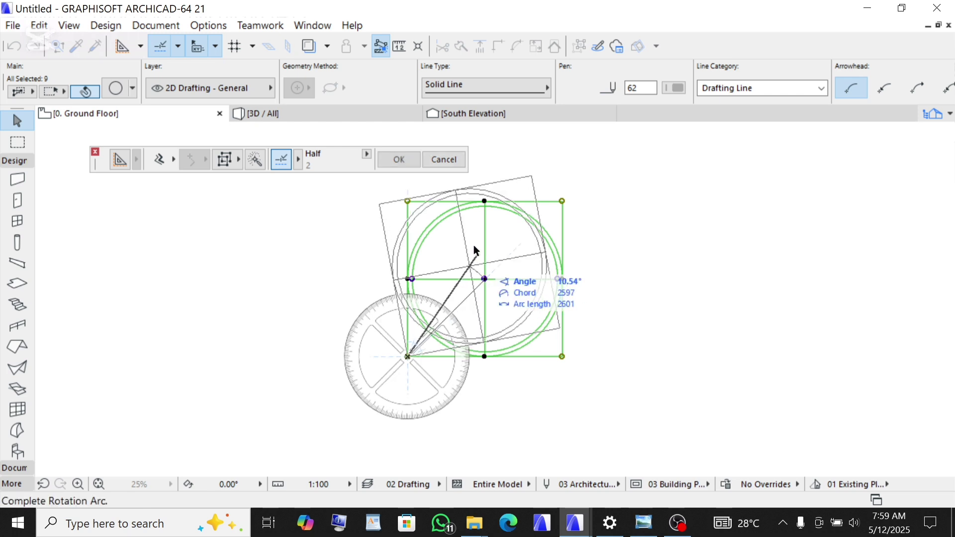
click(407, 187)
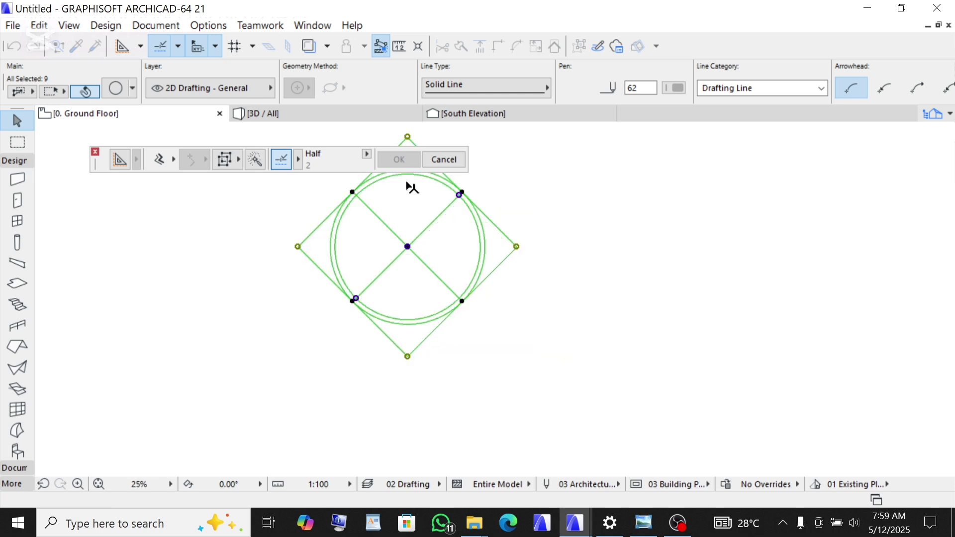
scroll(377, 296, down, 4)
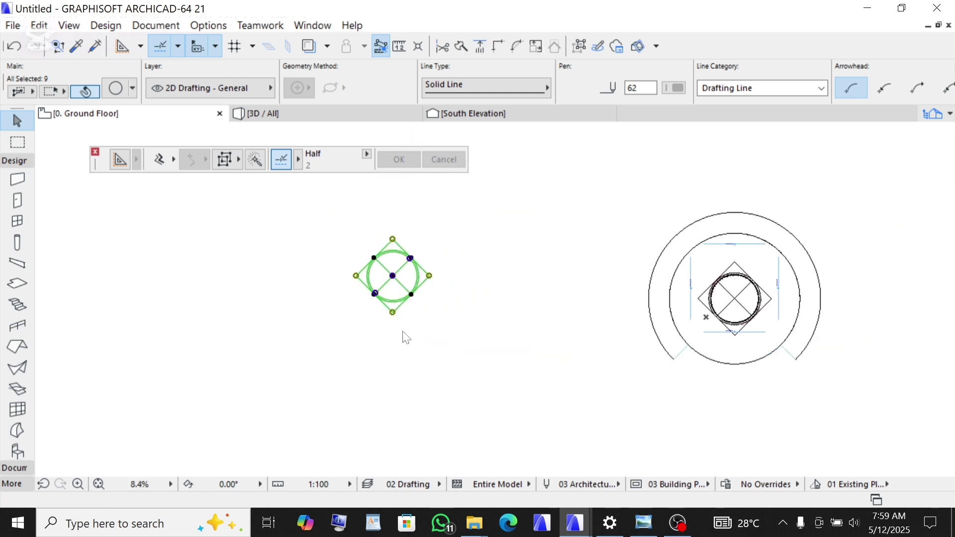
scroll(373, 309, up, 3)
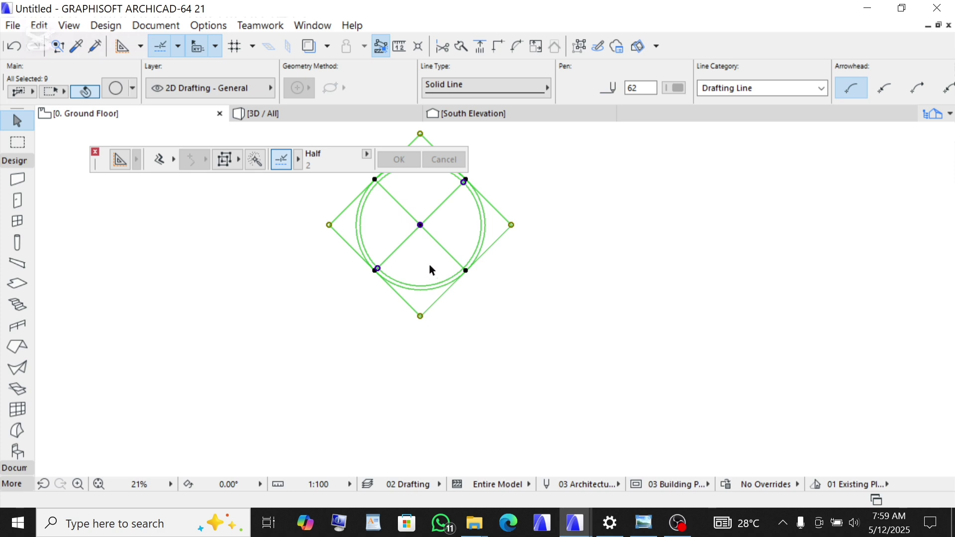
scroll(467, 310, down, 2)
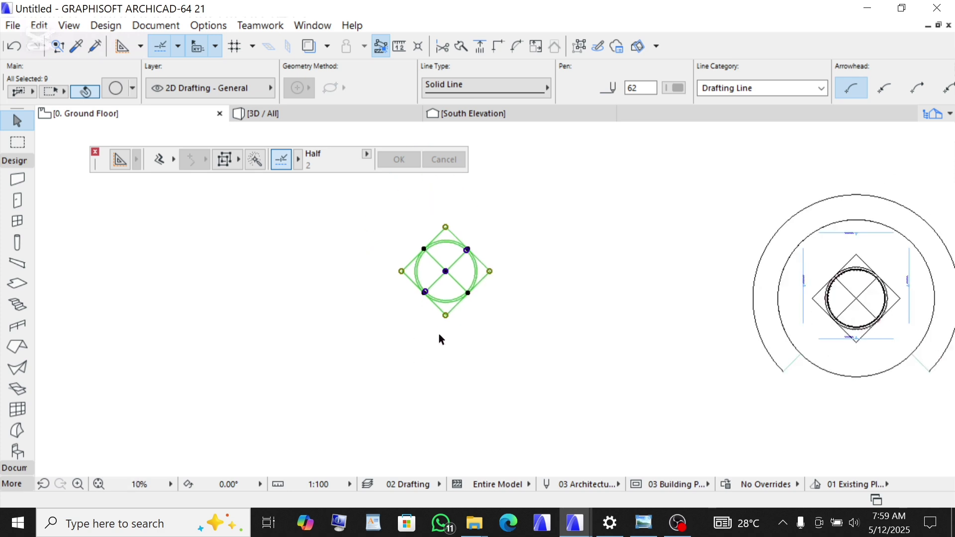
click(463, 378)
scroll(350, 288, down, 1)
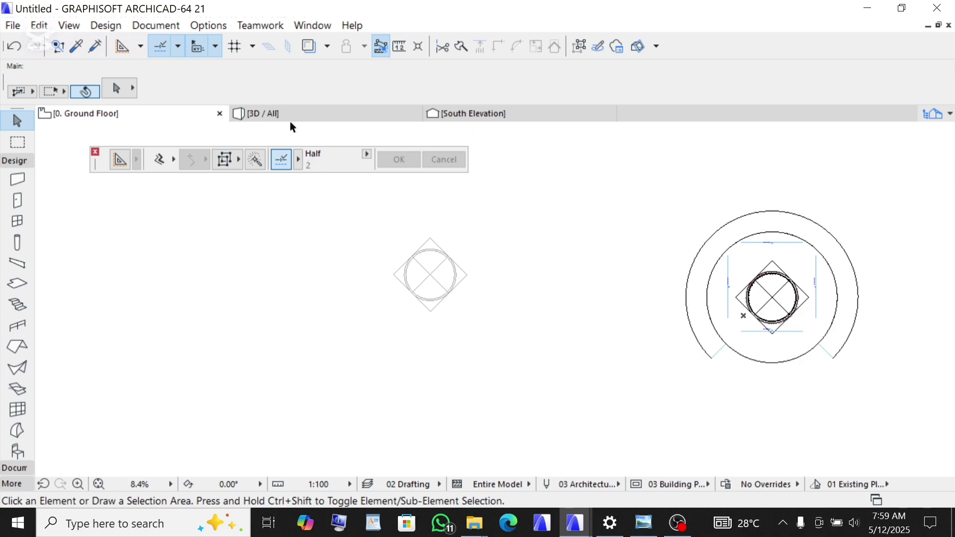
Step: Examine the corners and edge thickness of the flat ruled shell up close in the 3D view
click(274, 117)
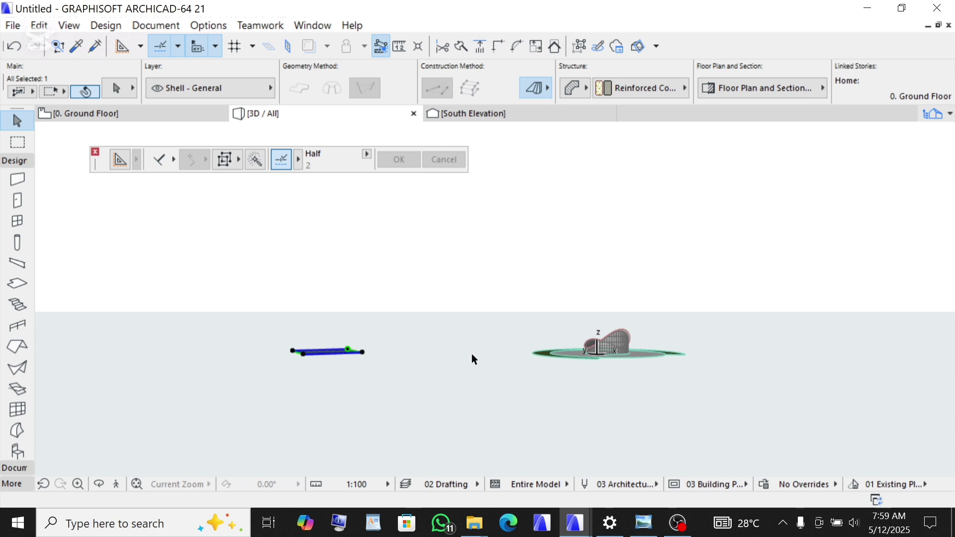
shift+middle_drag(471, 358, 132, 362)
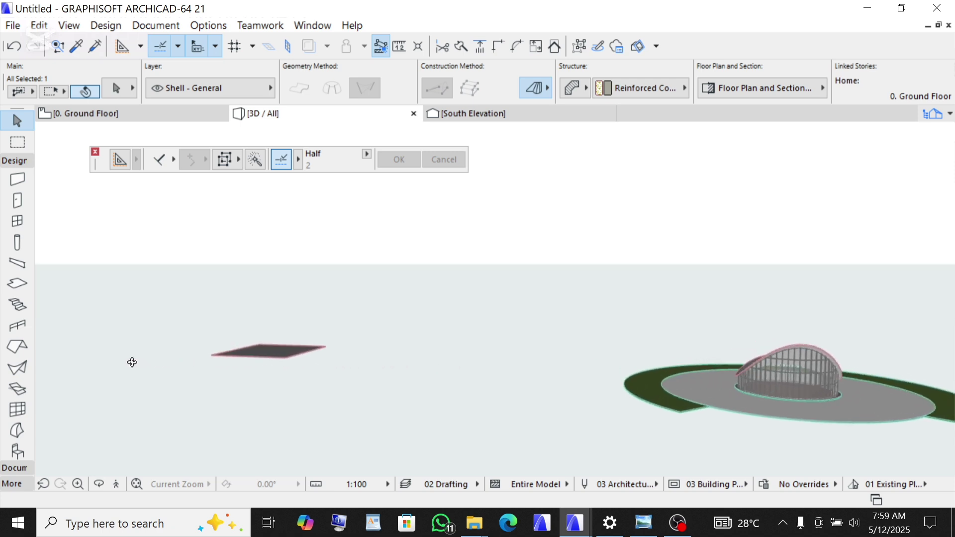
scroll(318, 378, up, 10)
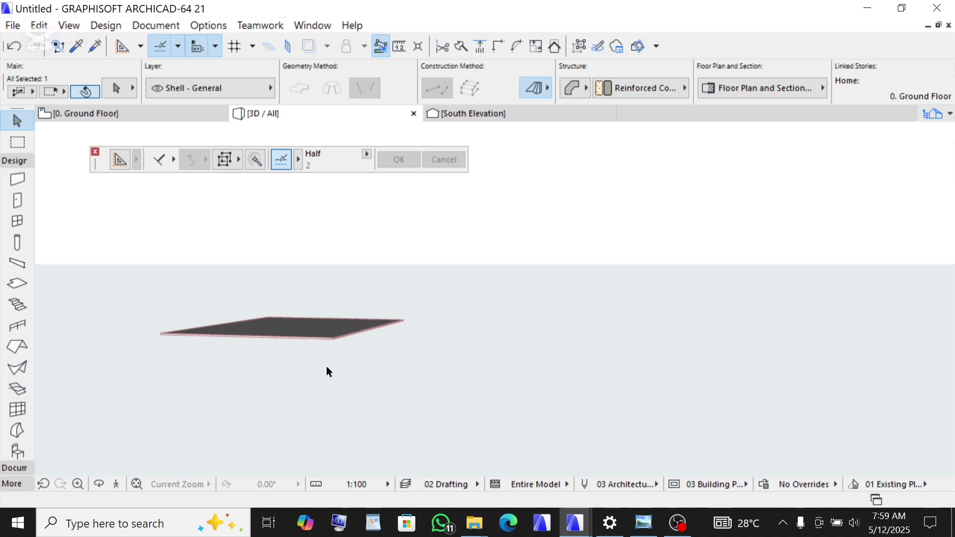
scroll(324, 336, up, 5)
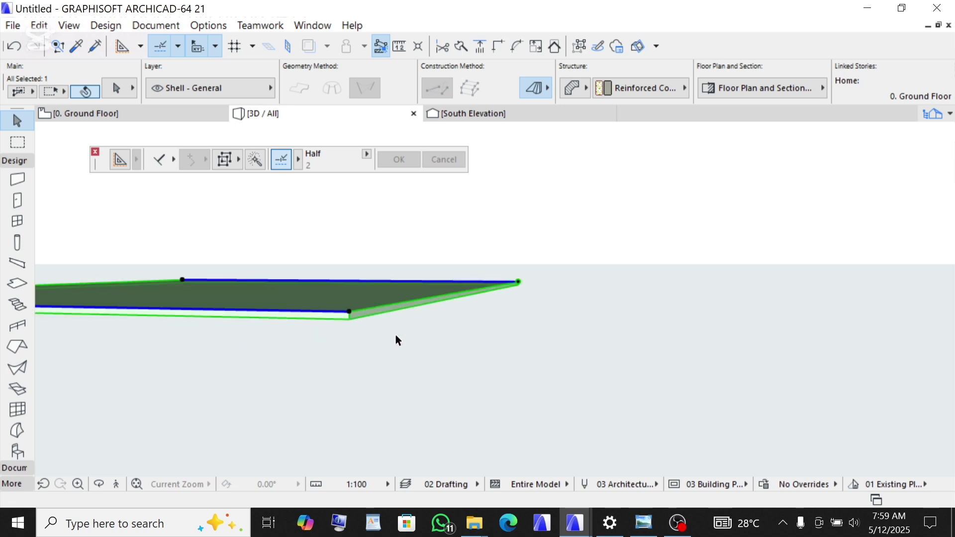
scroll(370, 326, up, 1)
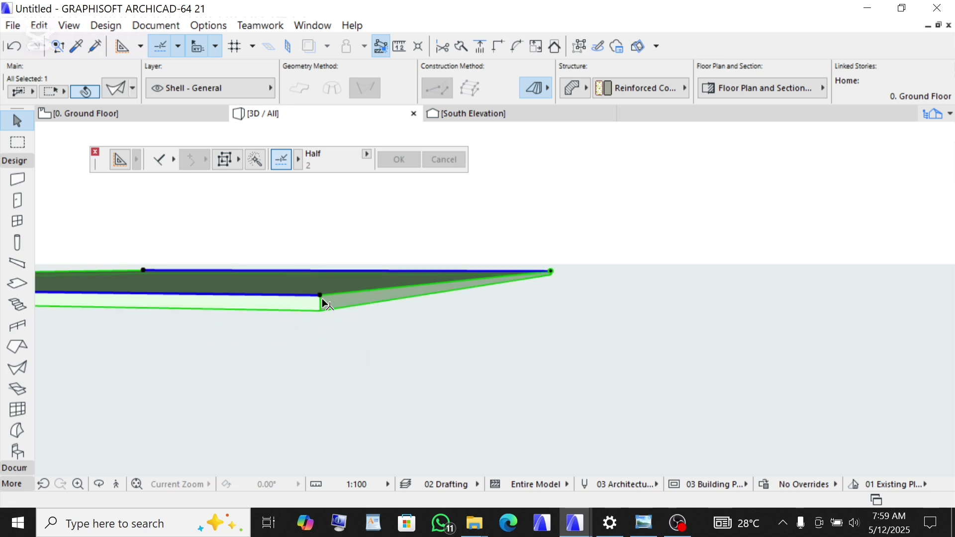
scroll(596, 303, down, 2)
scroll(595, 304, down, 1)
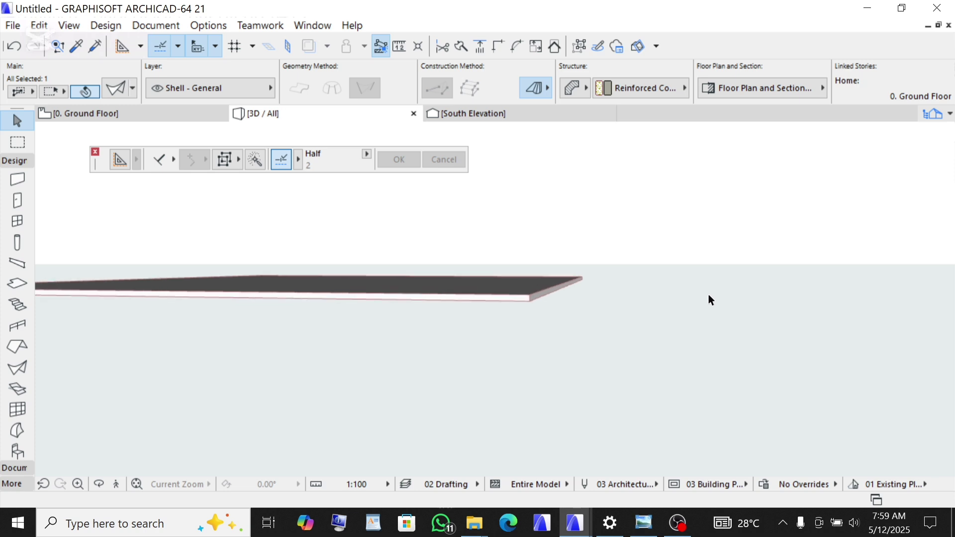
scroll(128, 286, up, 4)
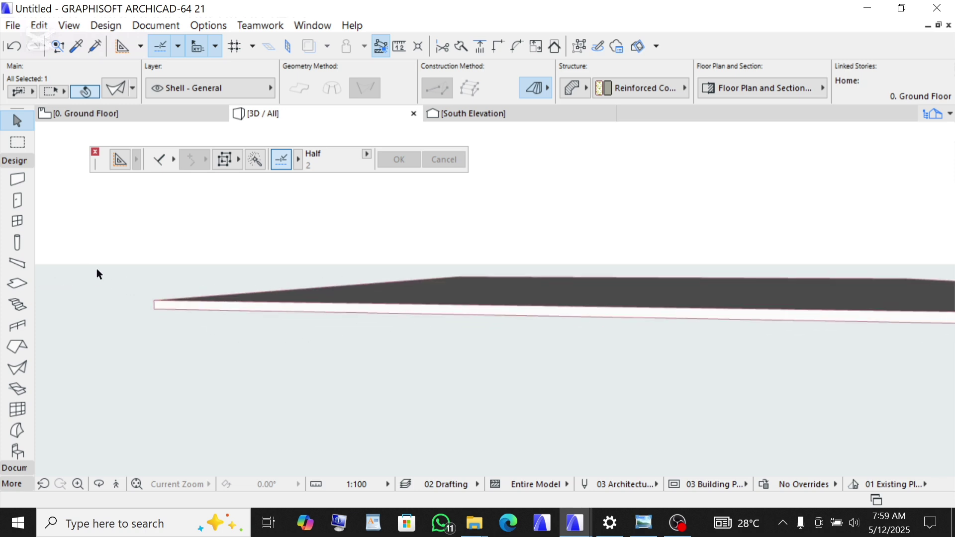
Step: Try to move the whole flat shell vertically downward from its near corner
click(154, 302)
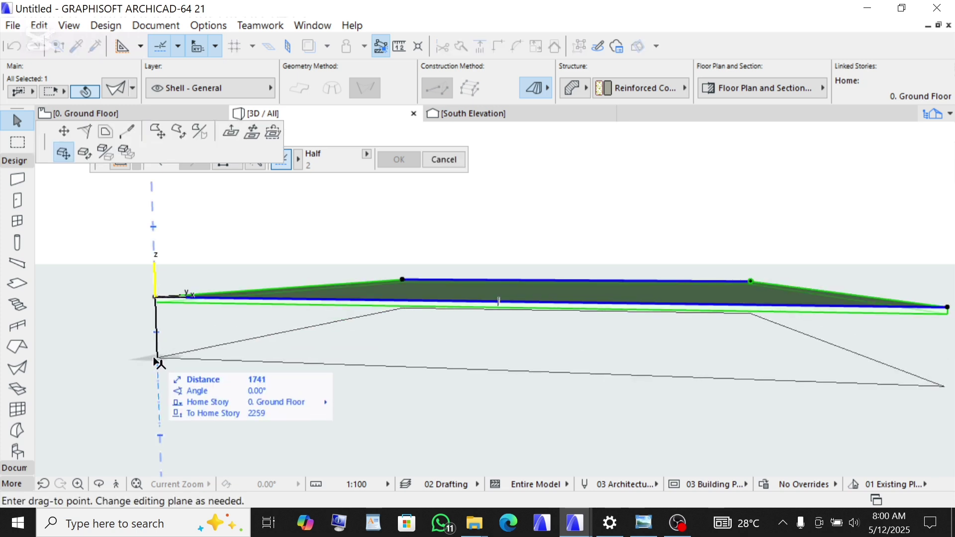
click(161, 394)
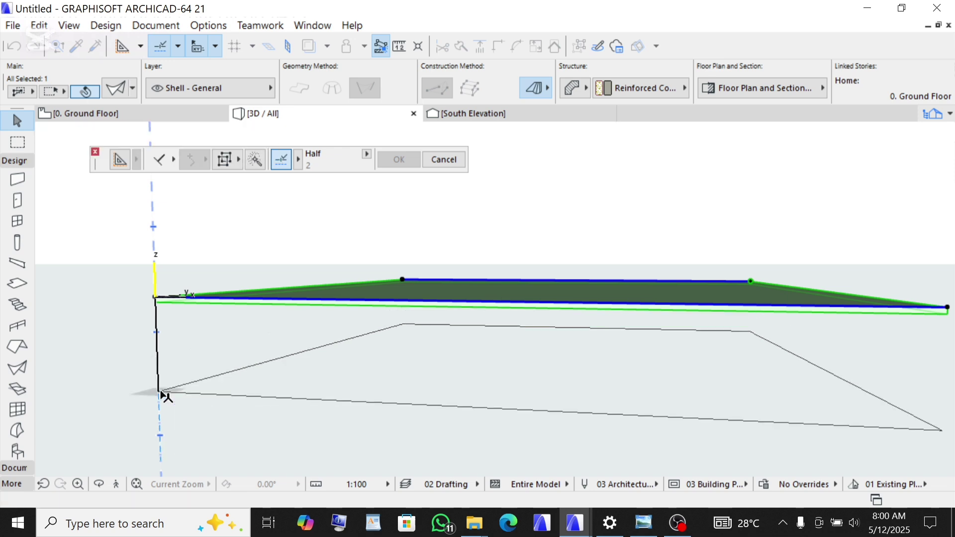
Step: Raise the profile node at the near corner at the other end of the same shell edge vertically by 9000
mouse_move(147, 360)
shift+middle_down()
mouse_move(482, 363)
mouse_move(563, 326)
mouse_move(521, 327)
mouse_move(537, 321)
mouse_move(525, 334)
shift+middle_up()
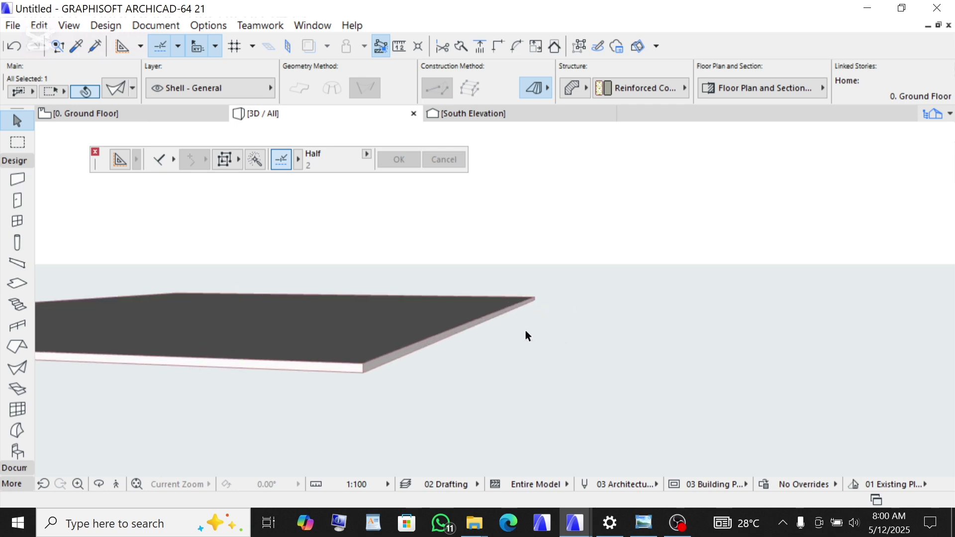
click(362, 366)
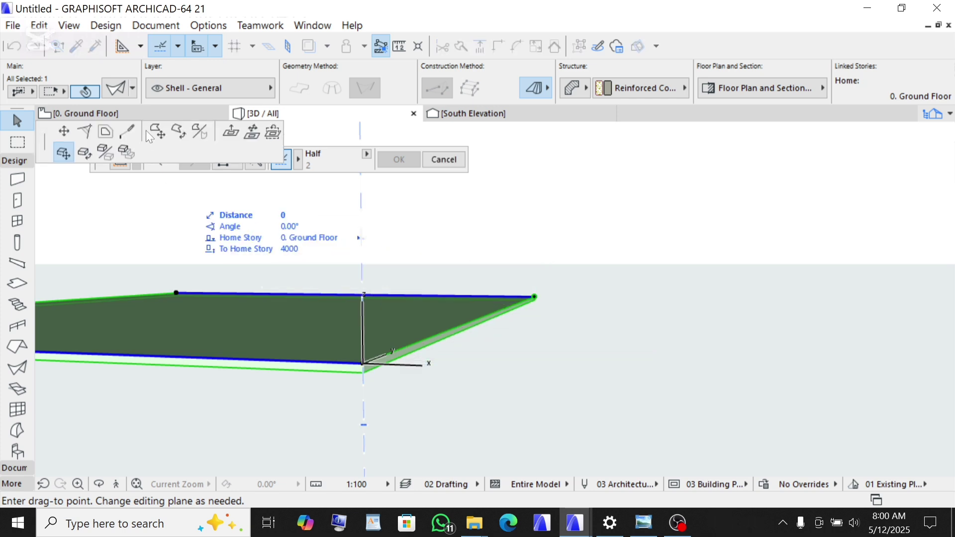
click(62, 132)
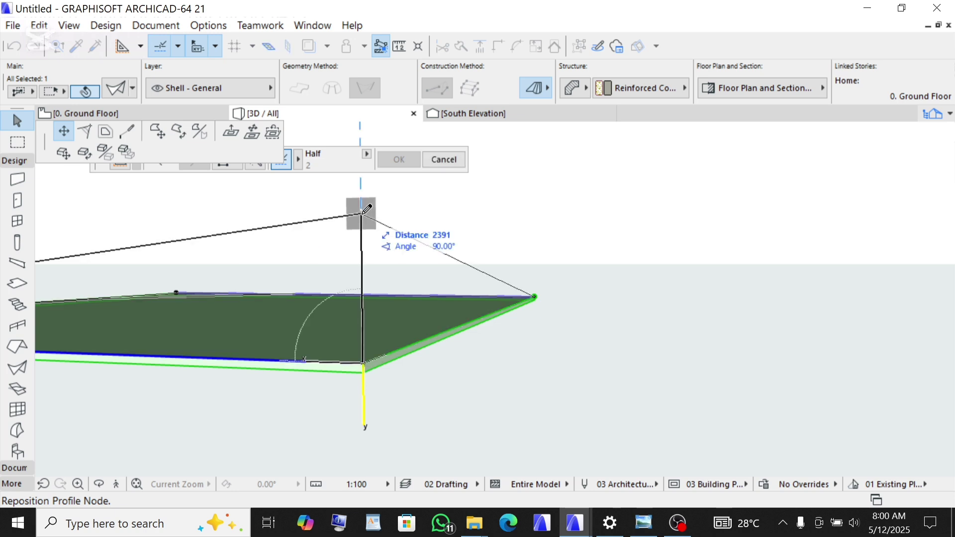
key(Tab)
text(900)
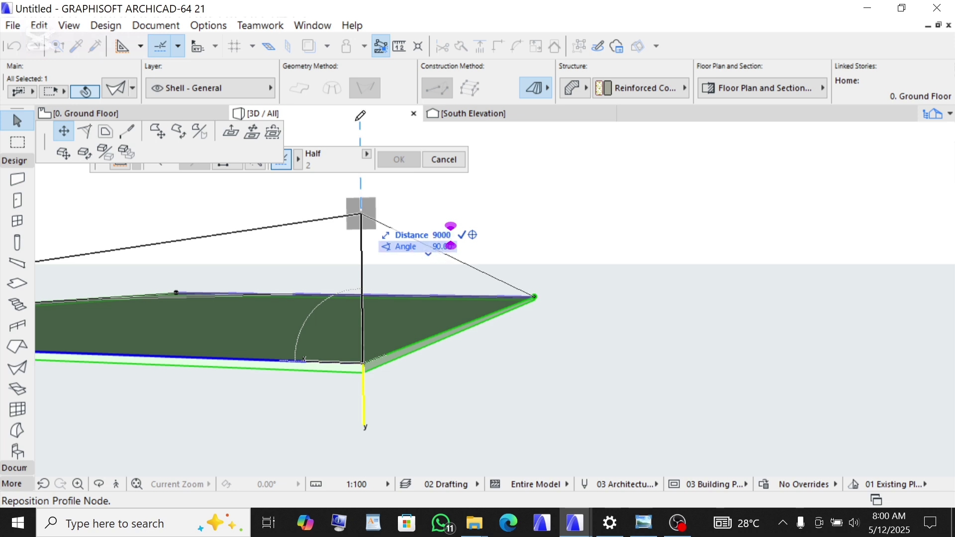
key(Return)
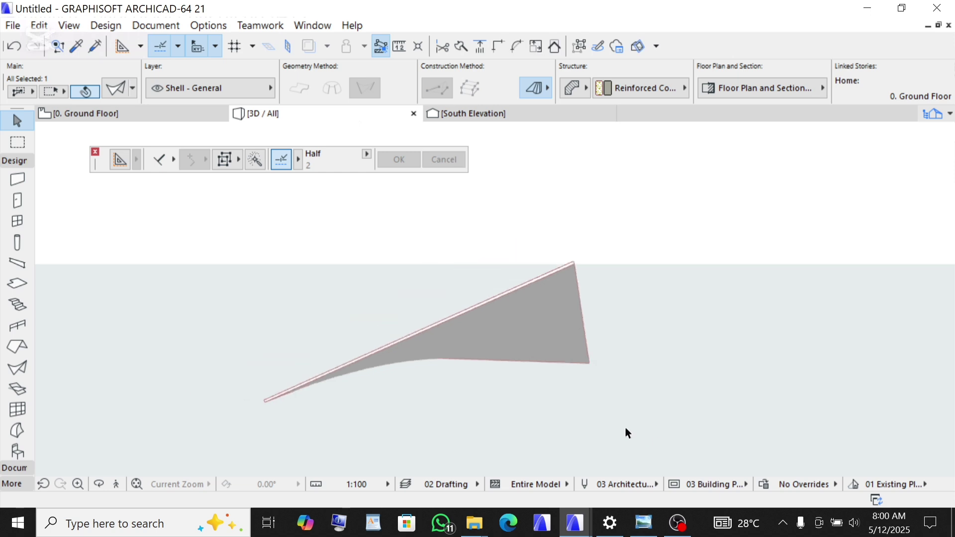
Step: Raise the profile node at the shell corner diagonally opposite the raised one vertically by 3000
click(99, 485)
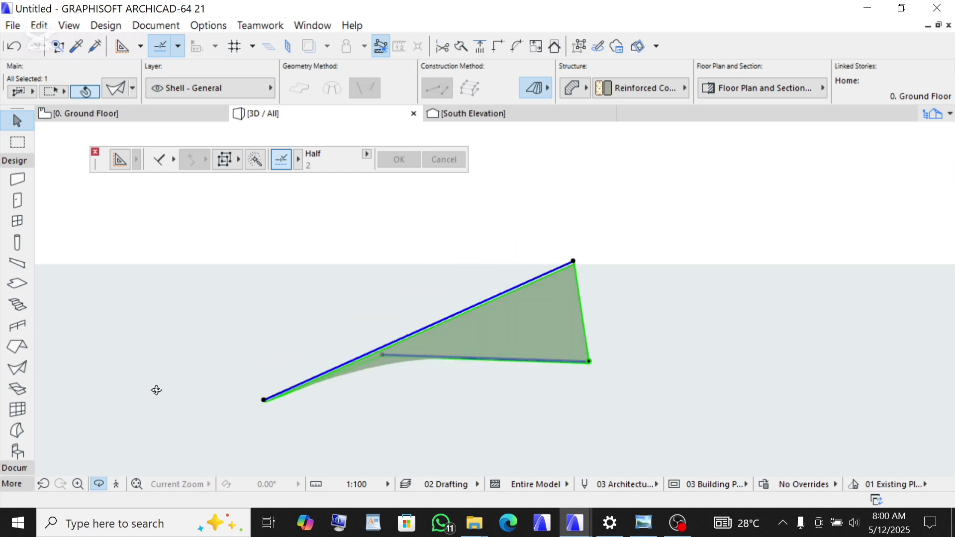
drag(156, 388, 897, 400)
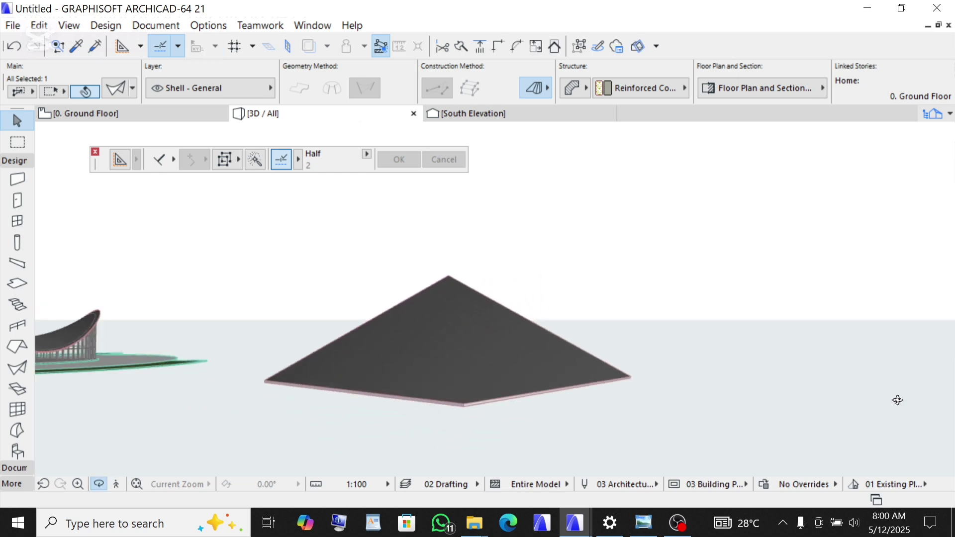
key(Escape)
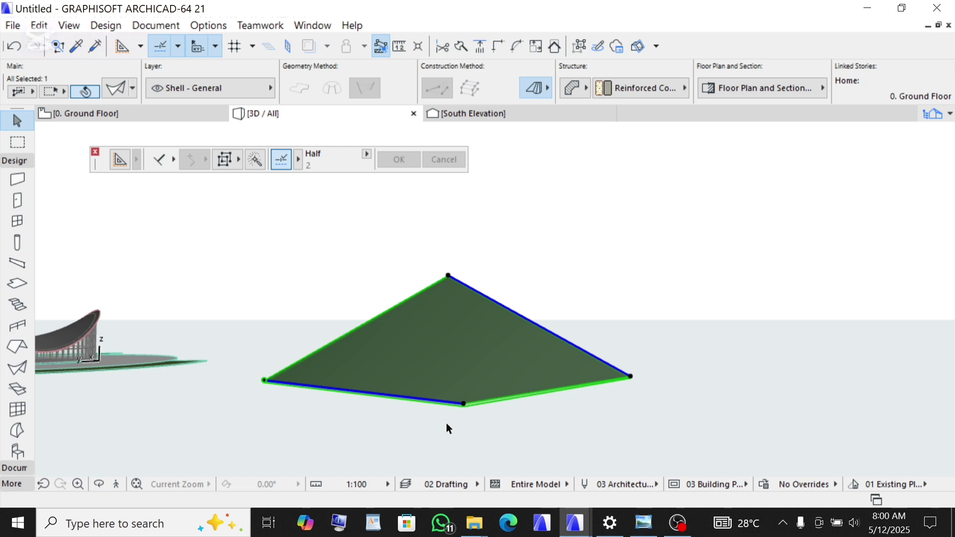
click(464, 398)
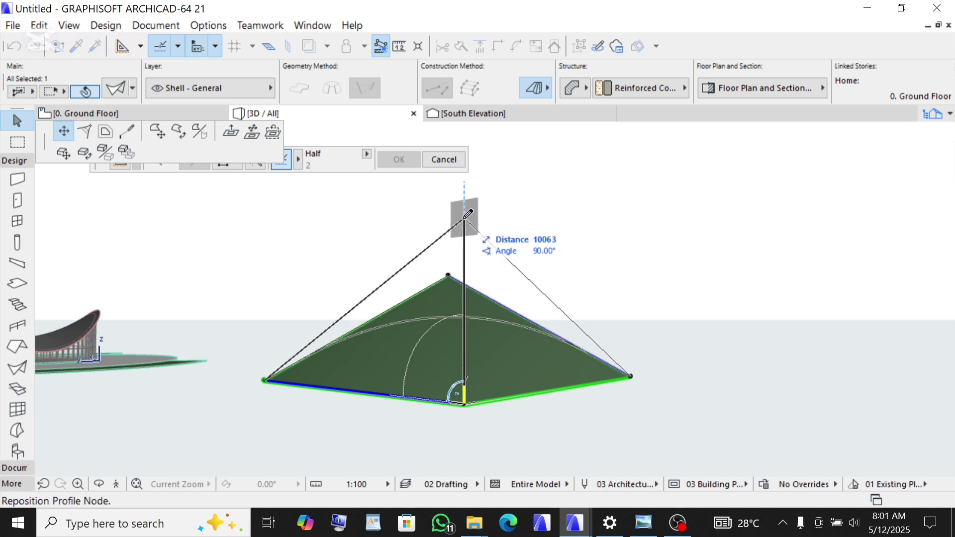
text(3000)
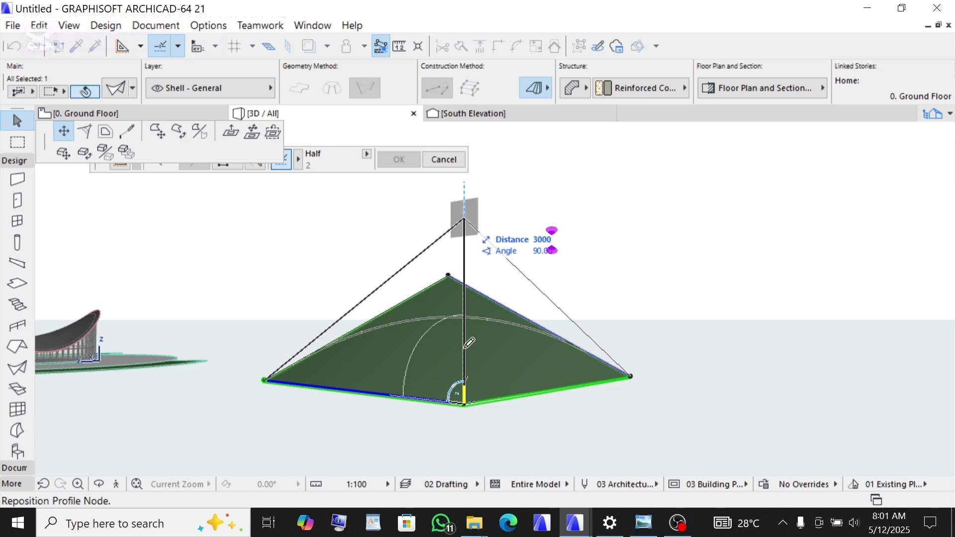
key(Return)
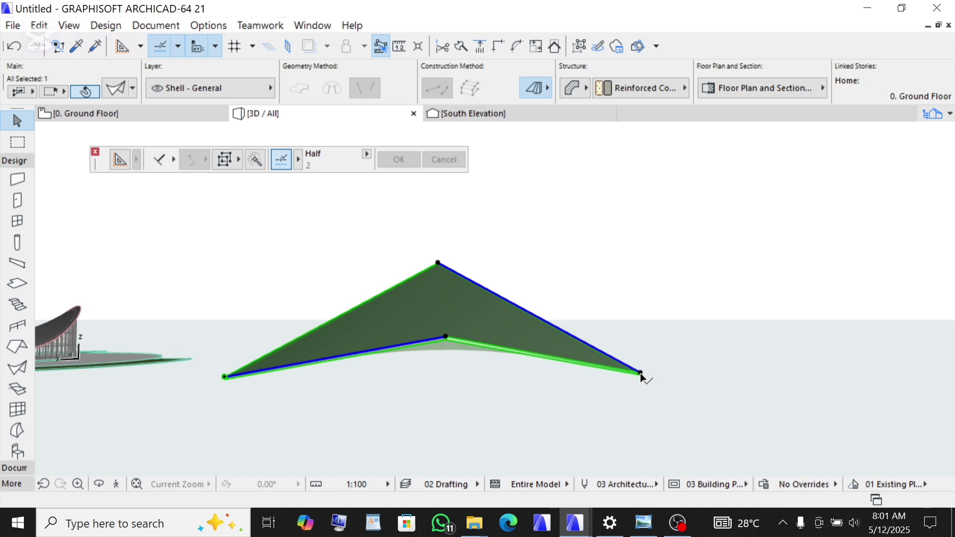
Step: Try repositioning the profile node at one of the two unraised shell corners vertically, and undo that edit
click(641, 374)
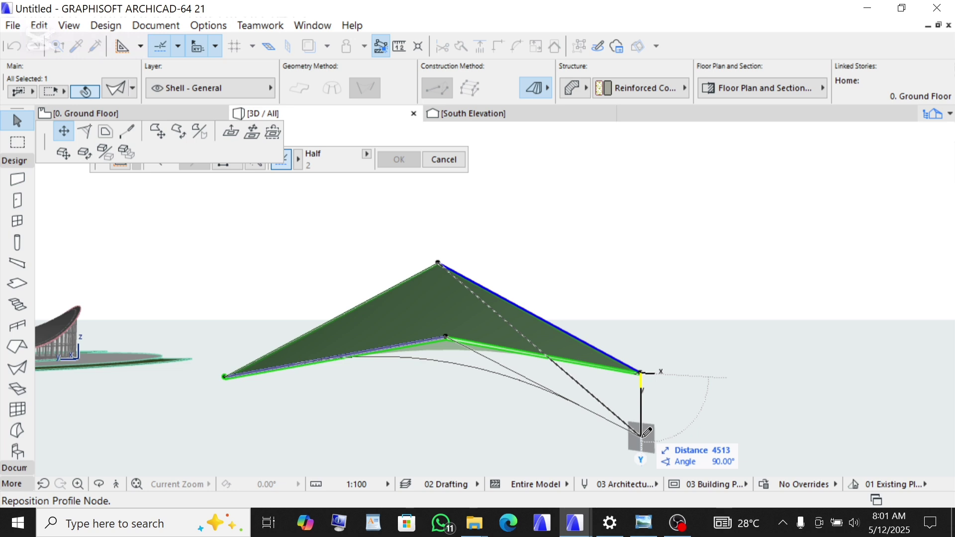
text(-487)
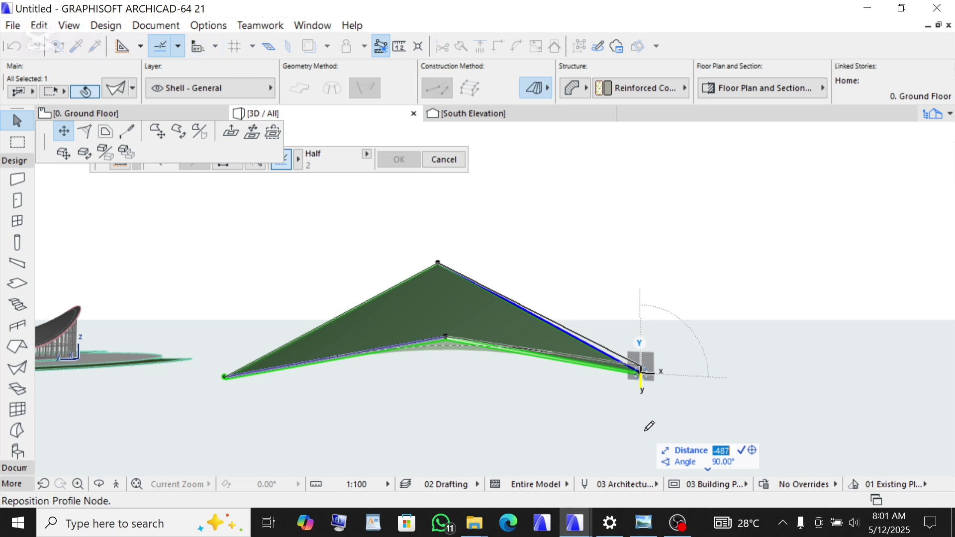
key(BackSpace)
key(Return)
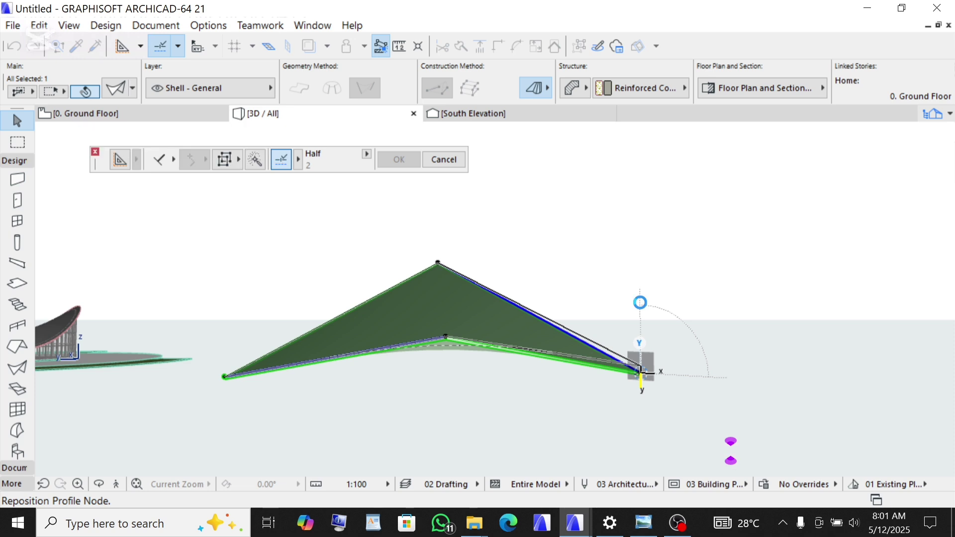
click(639, 302)
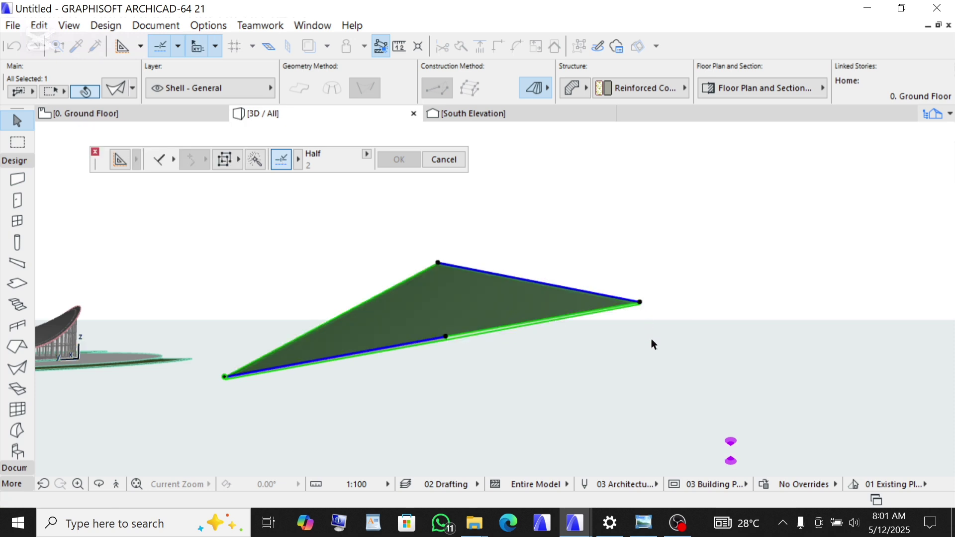
scroll(539, 234, down, 2)
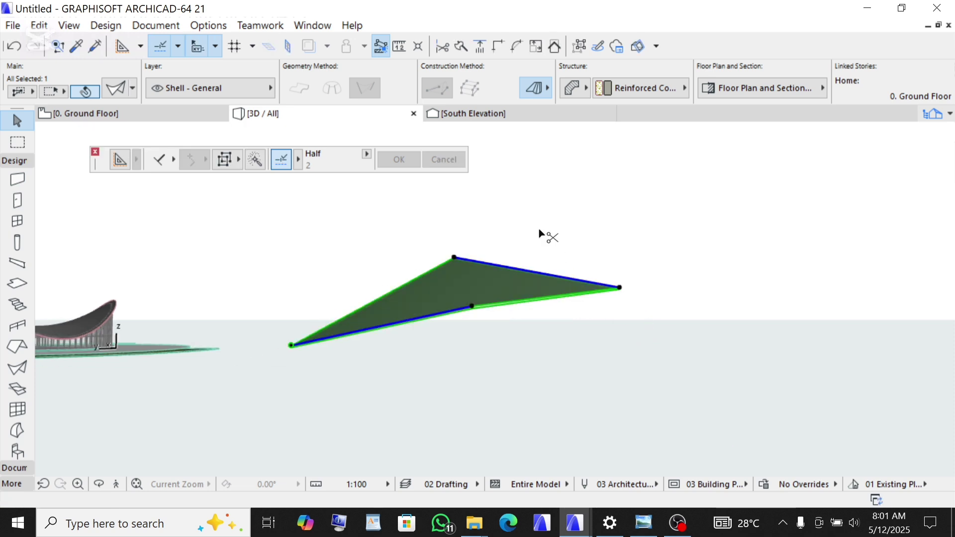
key(ctrl+z)
Step: Lower the profile node at that unraised side corner of the shell vertically by 5000
scroll(622, 386, up, 3)
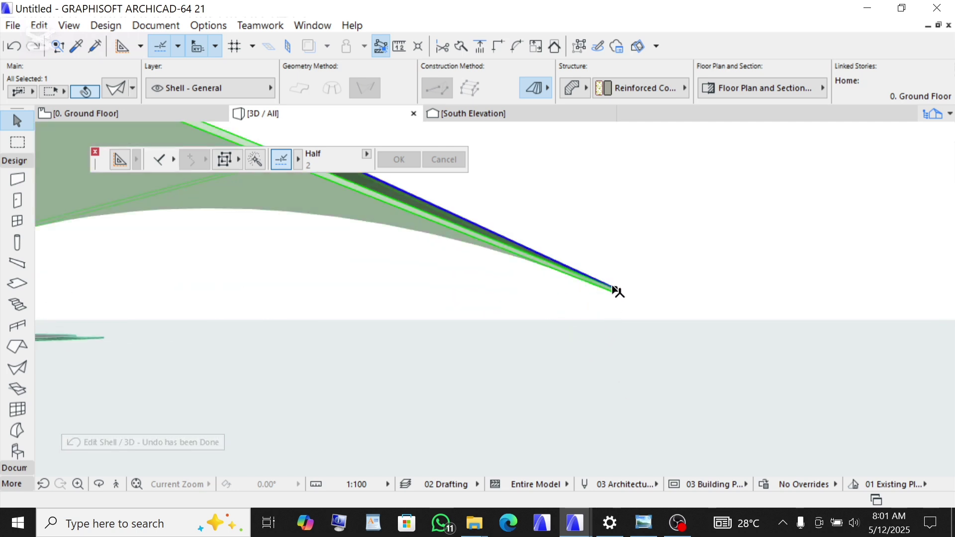
click(615, 290)
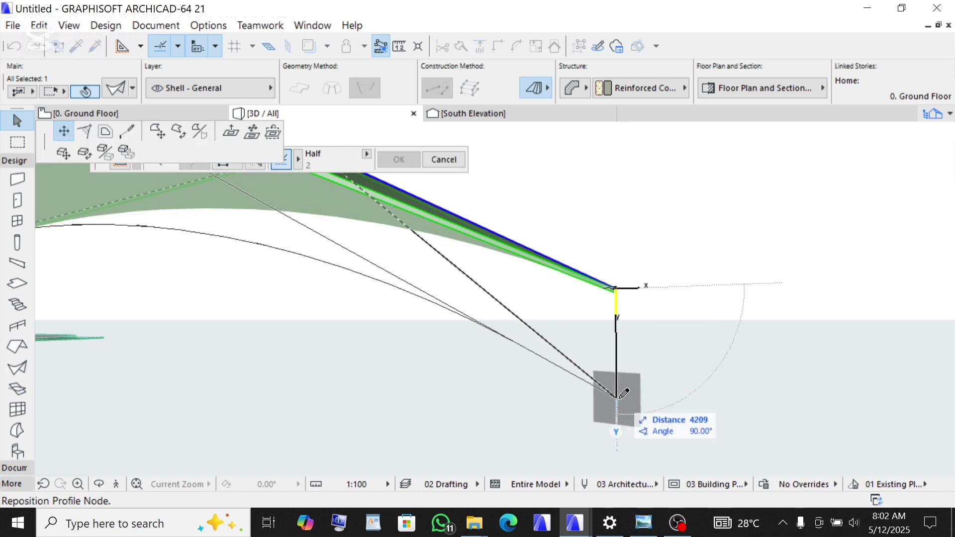
text(5)
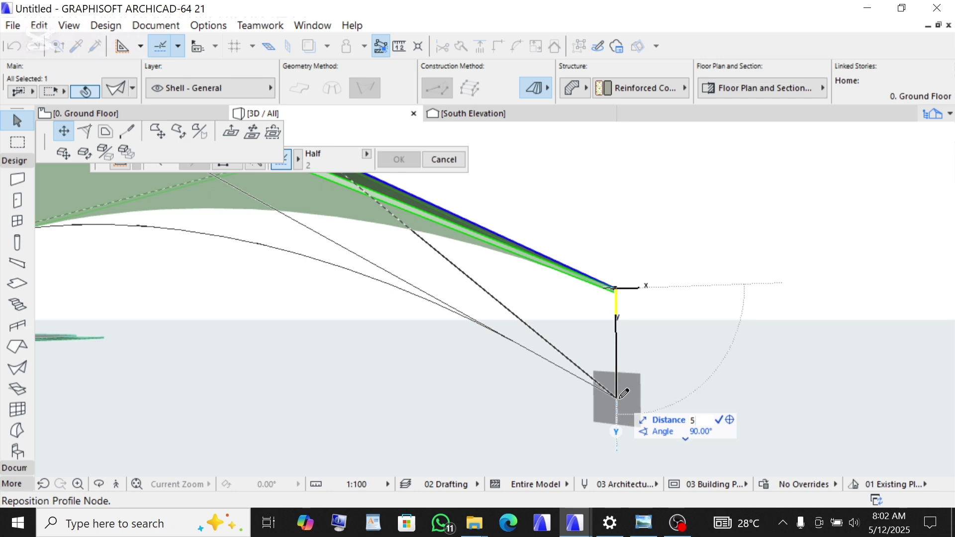
text(000)
key(Return)
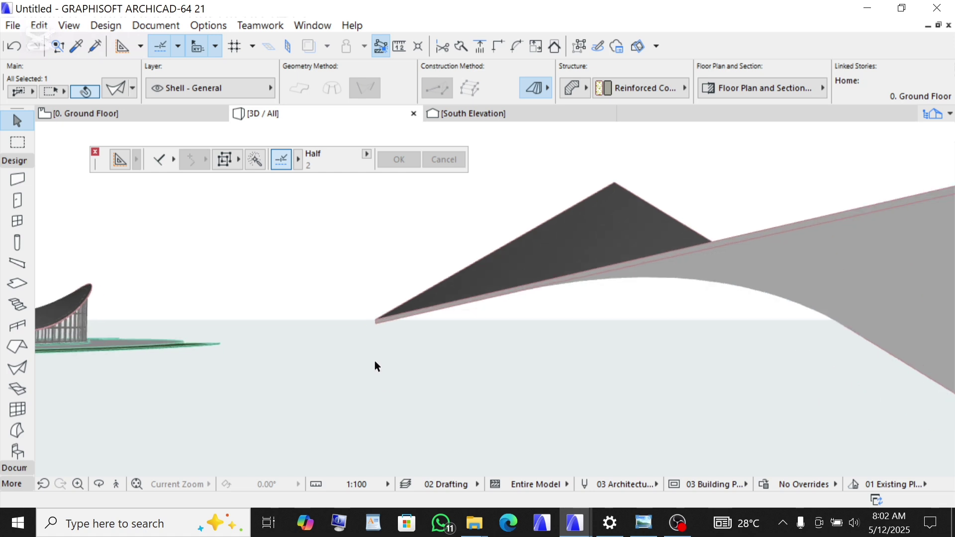
Step: Lower the profile node at the remaining side corner of the shell by 5000 to complete the saddle shape
click(375, 321)
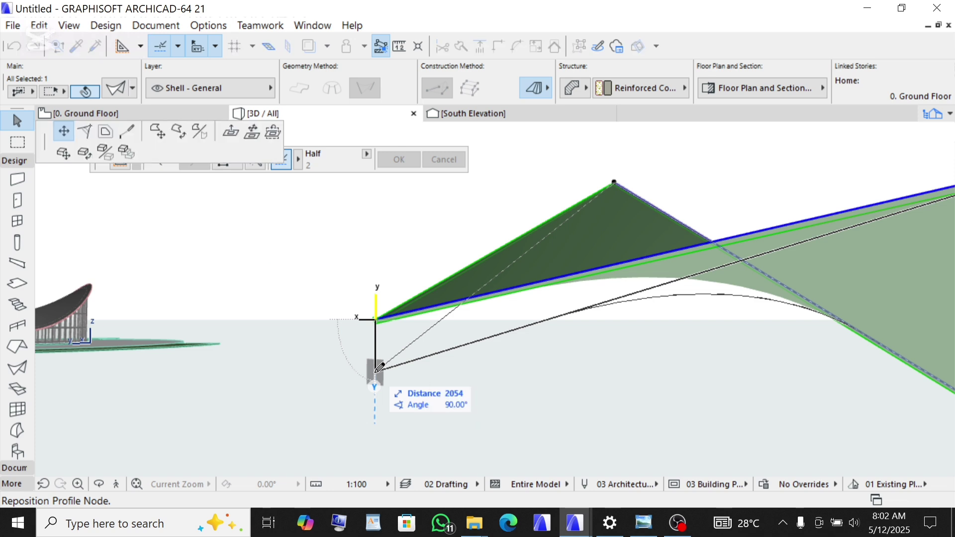
key(Tab)
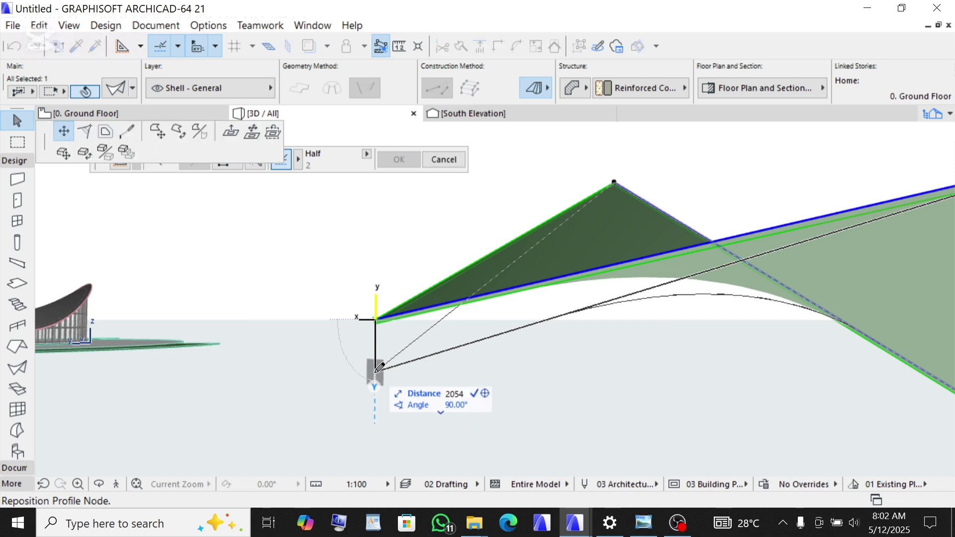
text(50)
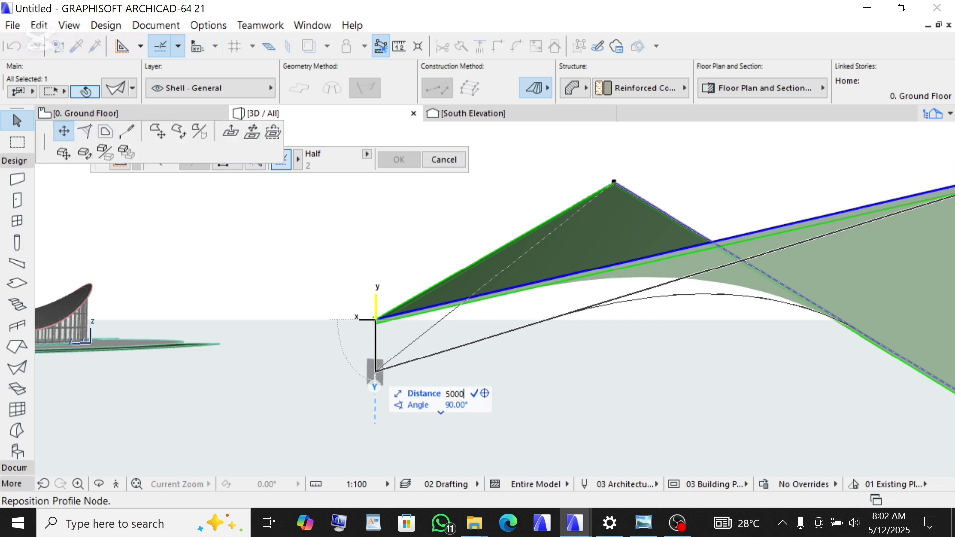
text(00)
key(Return)
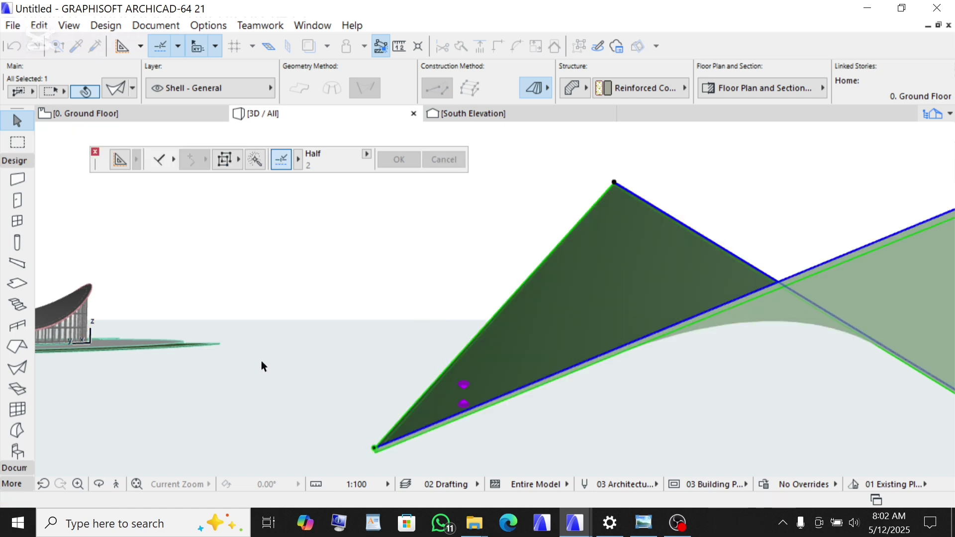
scroll(258, 357, down, 3)
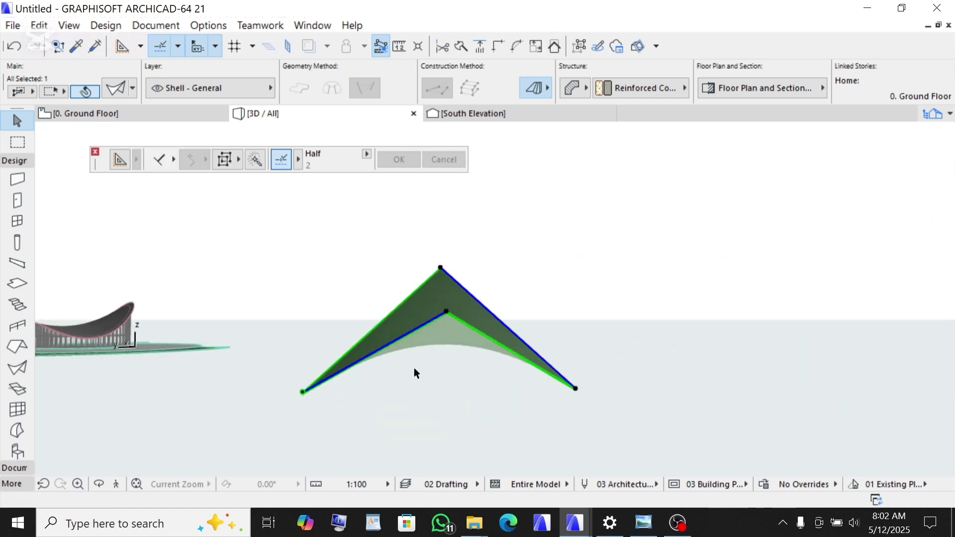
scroll(414, 368, up, 1)
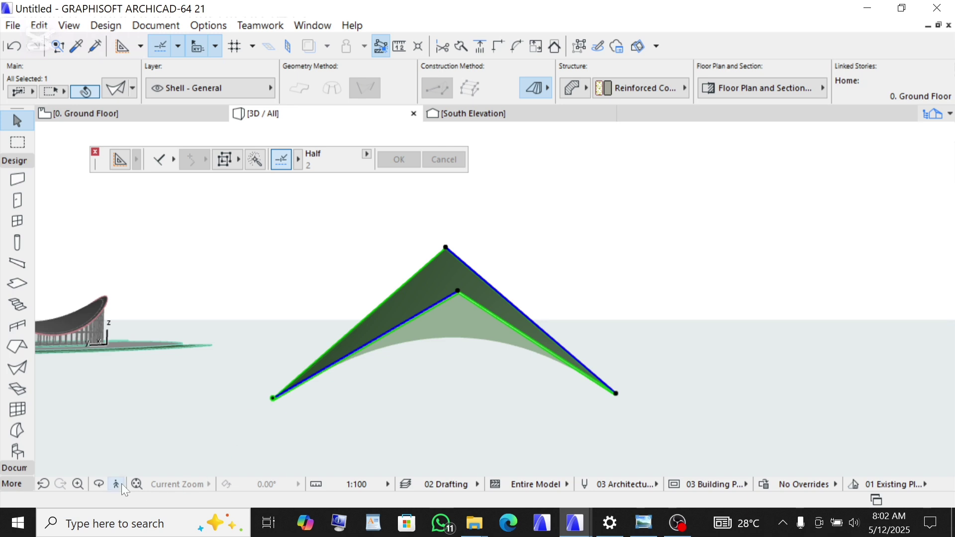
Step: Examine the saddle-shaped shell from several angles in 3D and compare it with the finished pavilion's roof
click(105, 484)
drag(406, 397, 528, 404)
drag(226, 386, 527, 358)
scroll(343, 305, down, 5)
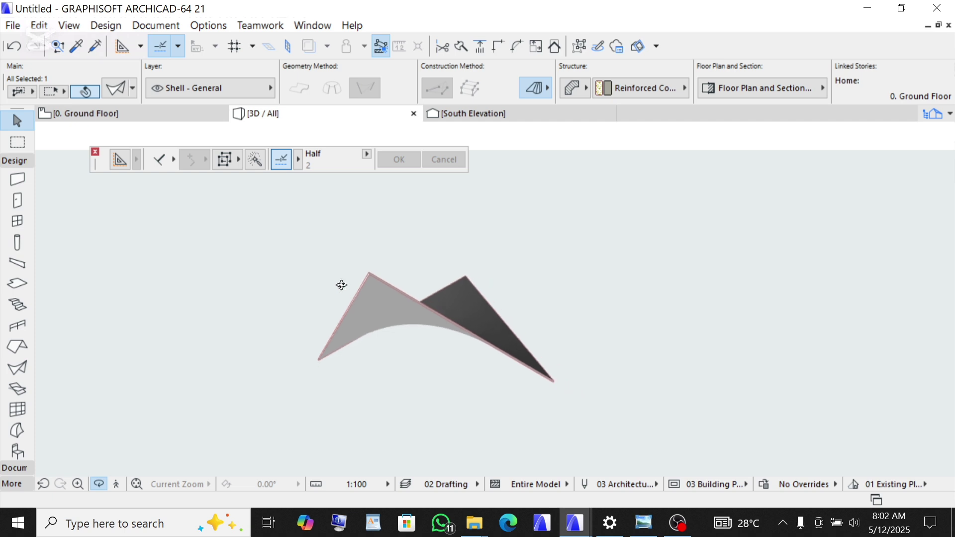
scroll(319, 293, down, 6)
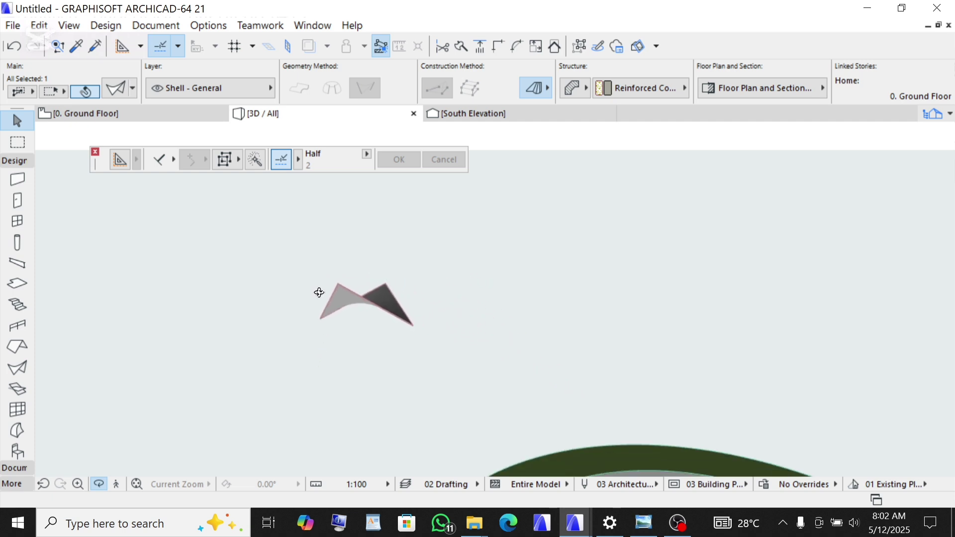
scroll(326, 279, up, 5)
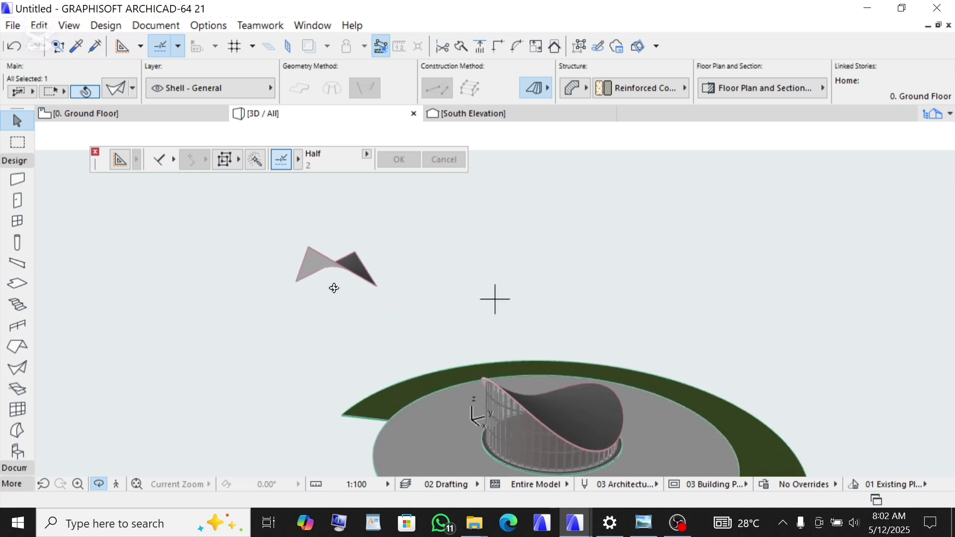
scroll(330, 258, up, 5)
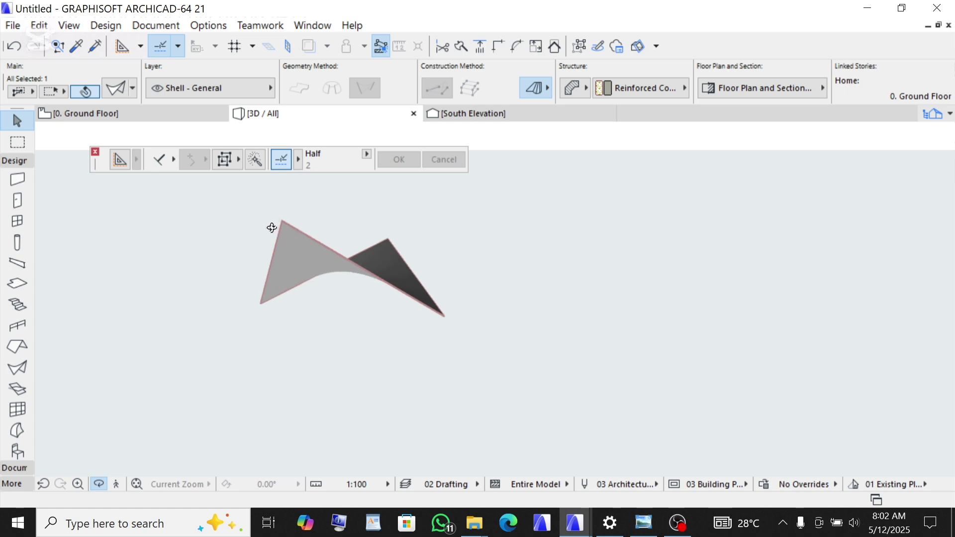
scroll(348, 219, down, 3)
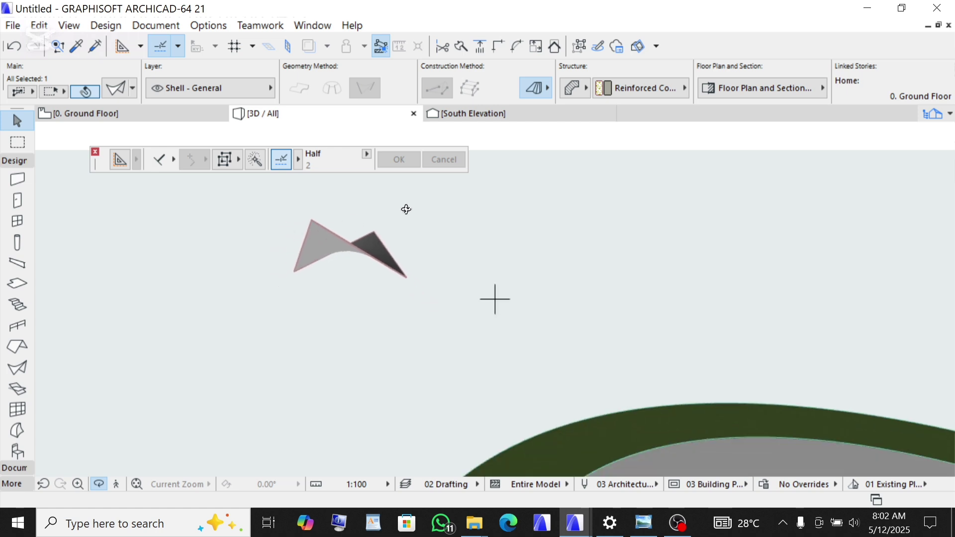
scroll(480, 209, down, 2)
scroll(644, 356, up, 4)
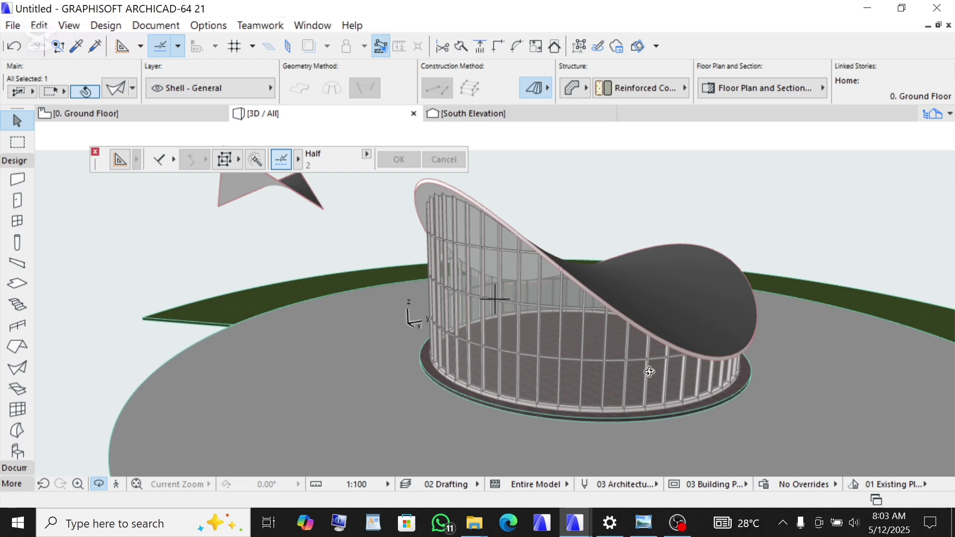
scroll(626, 366, down, 1)
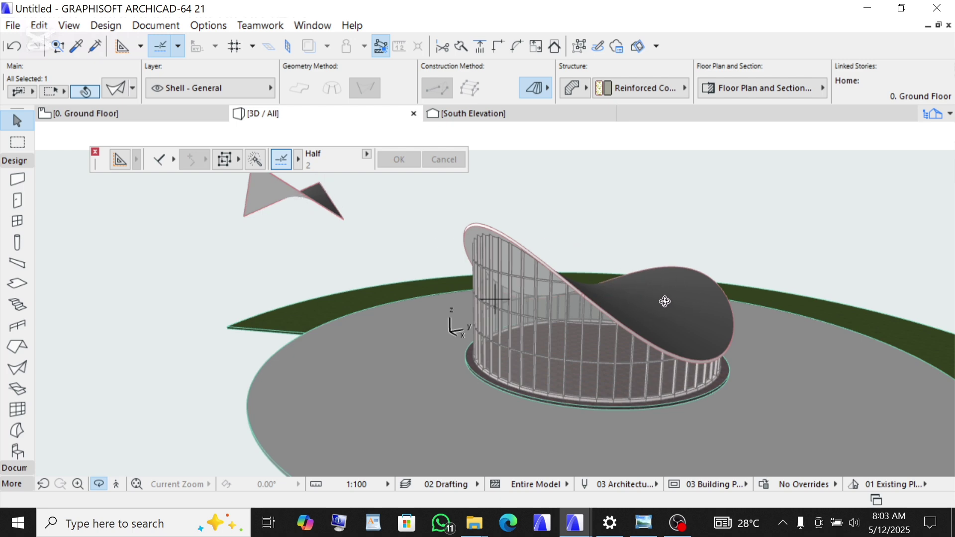
Step: Inspect how the shell's outline sits relative to the diagonal guide square and circles on the Ground Floor plan
click(111, 119)
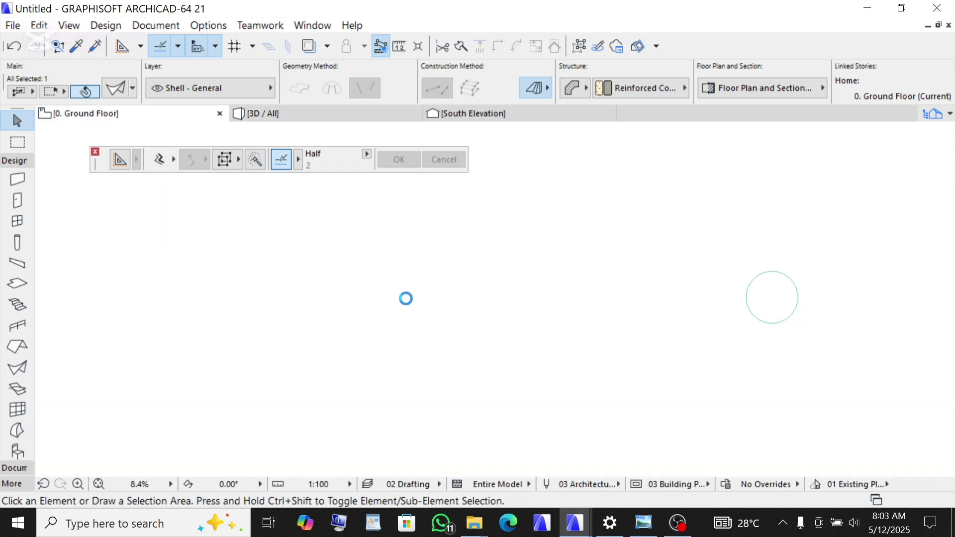
scroll(428, 276, up, 5)
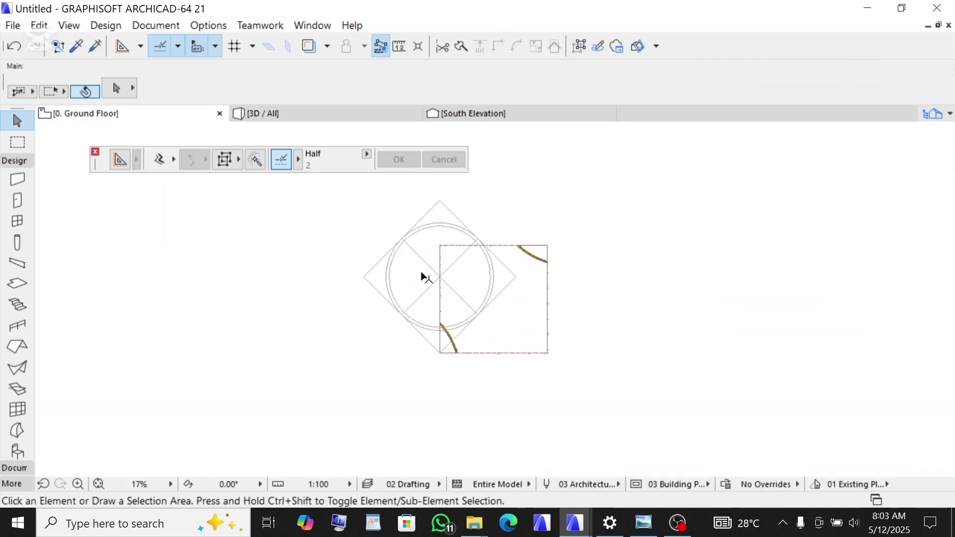
scroll(439, 277, up, 2)
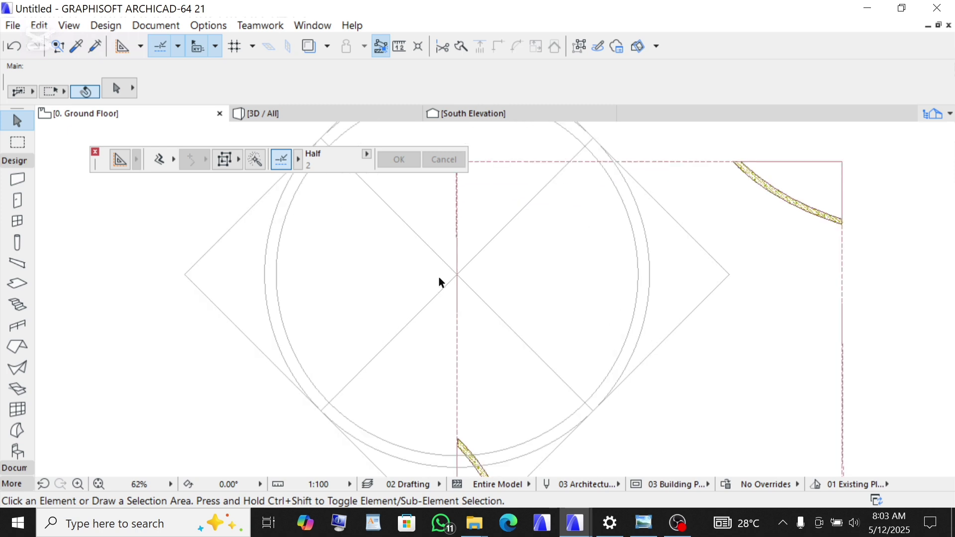
scroll(523, 294, down, 3)
scroll(522, 293, down, 1)
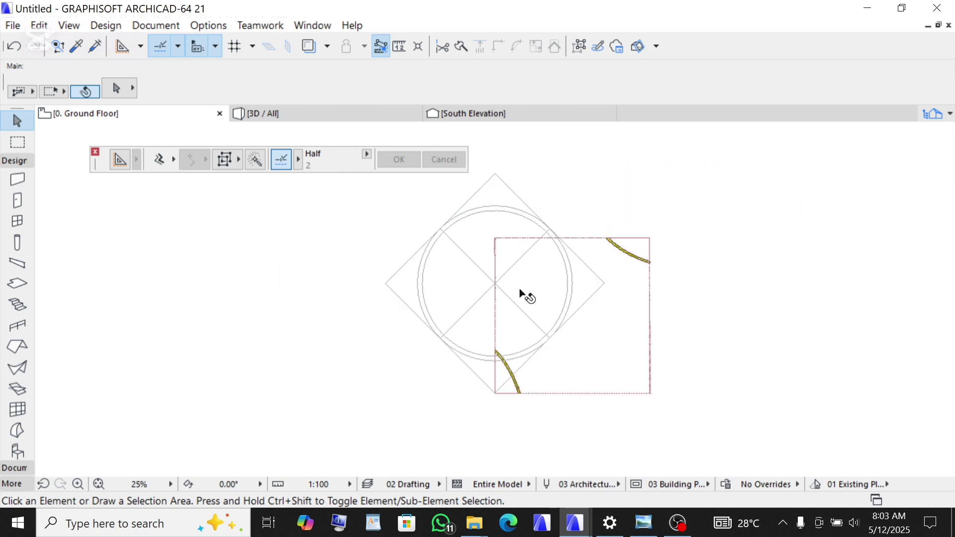
scroll(522, 294, up, 1)
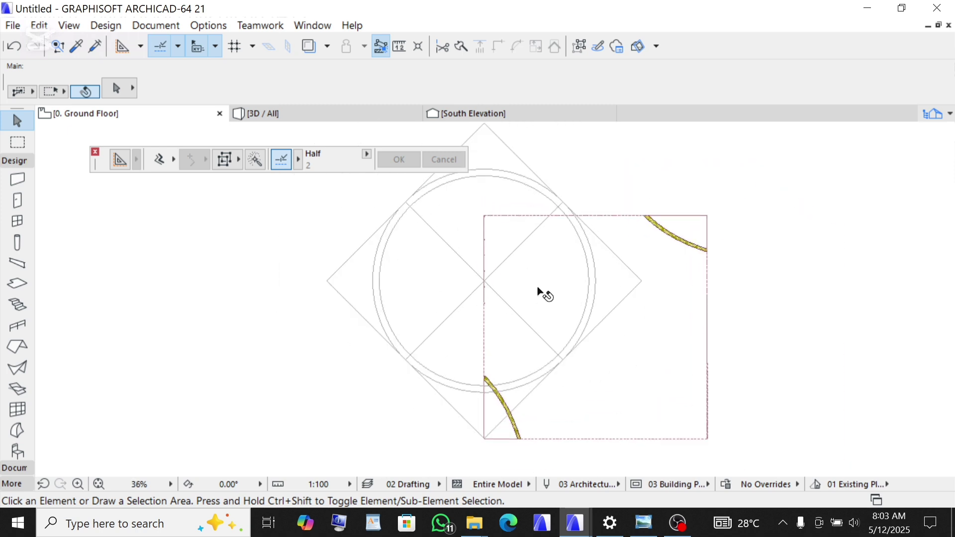
scroll(552, 276, up, 3)
scroll(550, 265, down, 3)
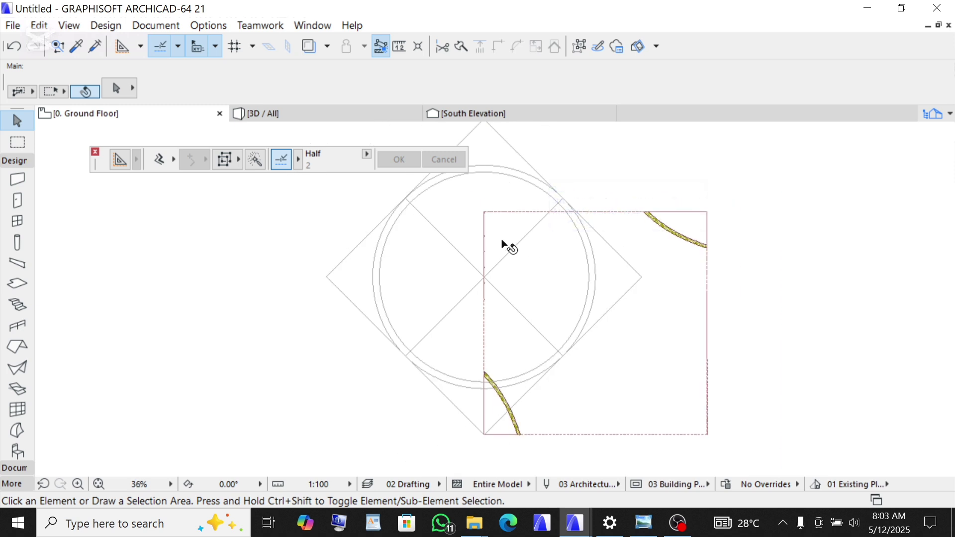
scroll(507, 298, down, 2)
scroll(504, 260, up, 2)
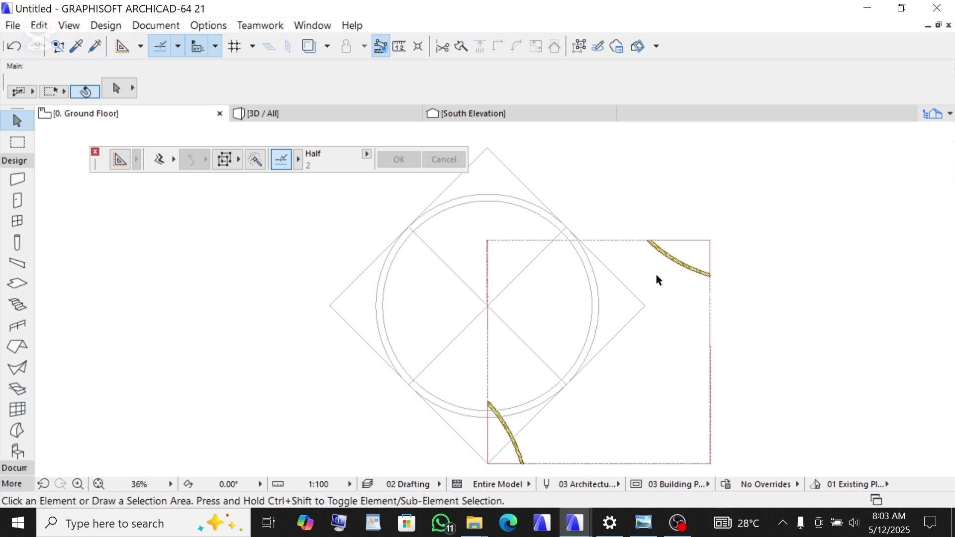
Step: Rotate the guide circles, square and cross lines clockwise about the midpoint of the square's lower-left side until the square sits upright
click(314, 213)
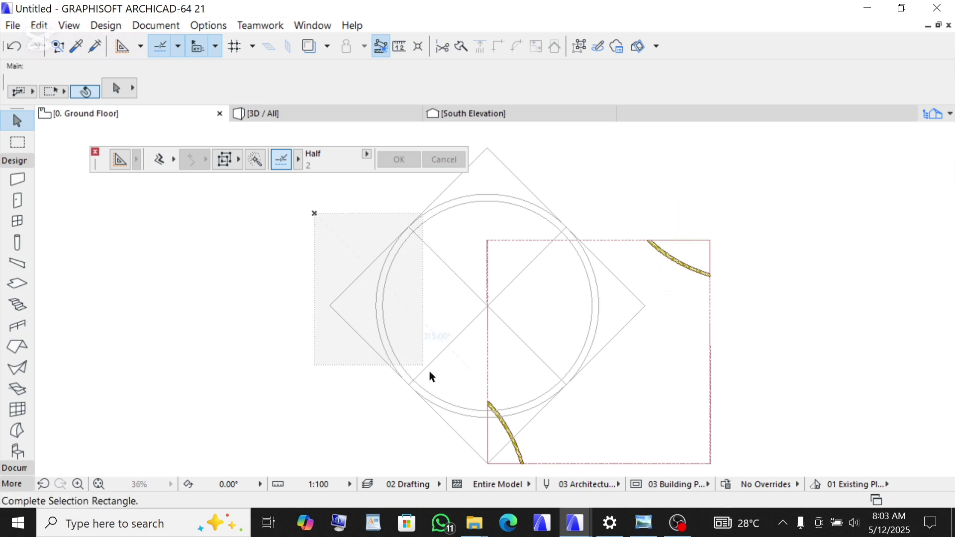
click(442, 421)
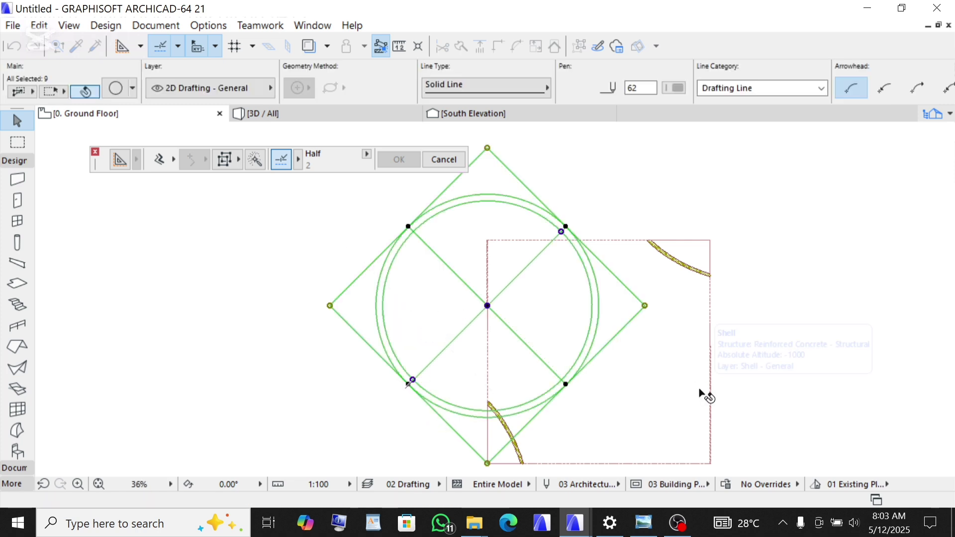
key(ctrl+e)
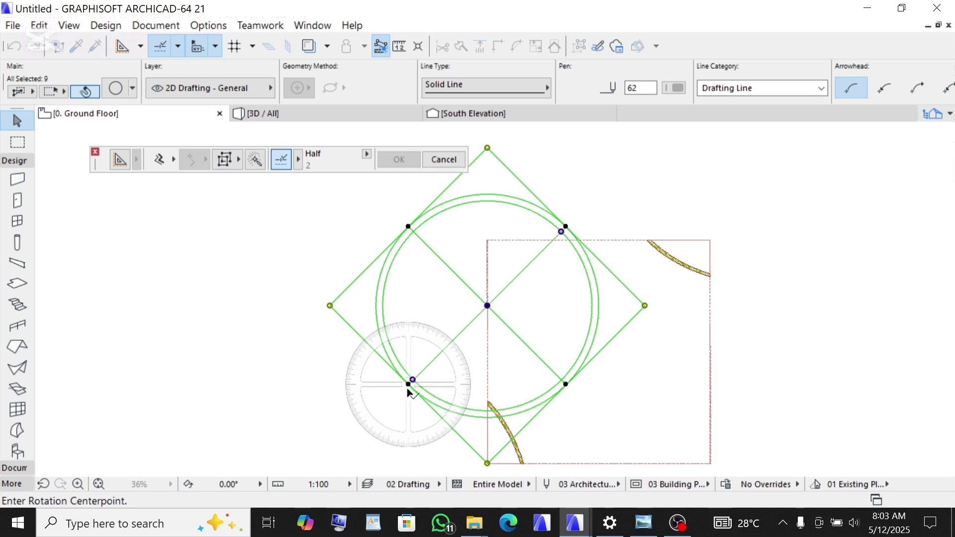
click(408, 385)
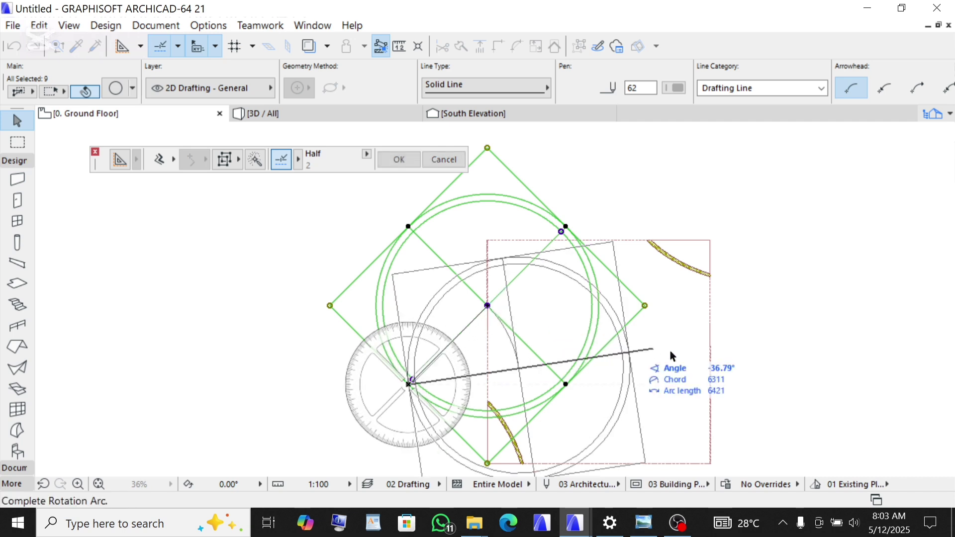
key(Escape)
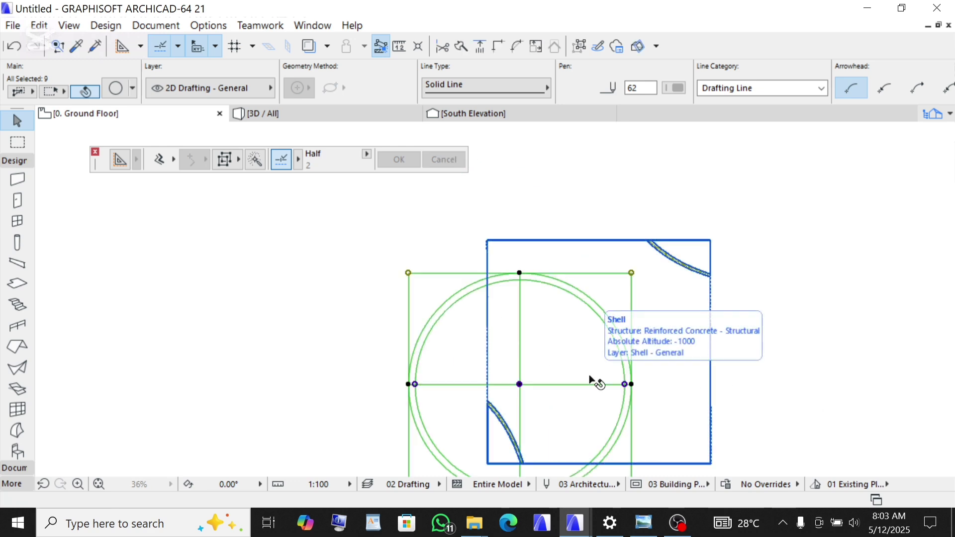
Step: Move the guide linework from its square's upper-right corner onto the shell's upper-right corner so both outlines coincide
key(ctrl+d)
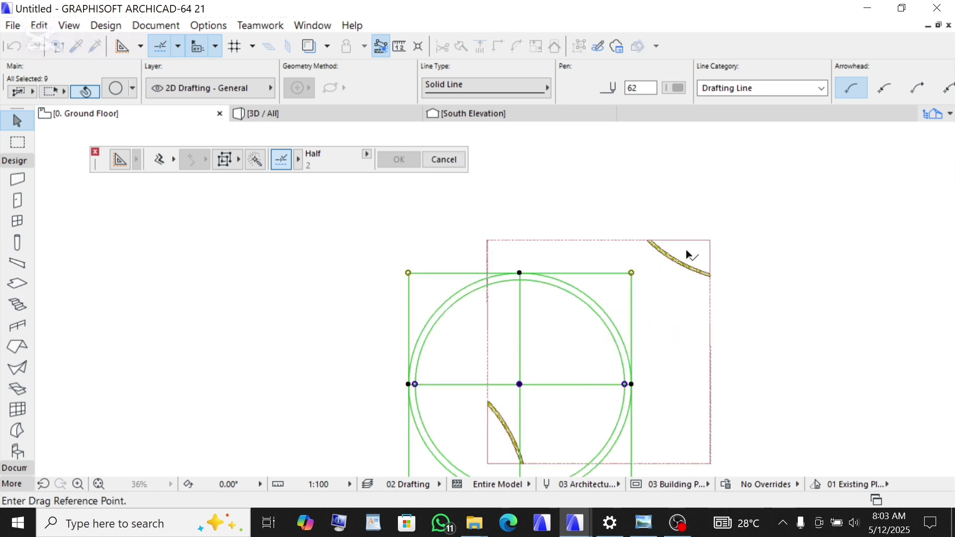
click(632, 273)
click(710, 240)
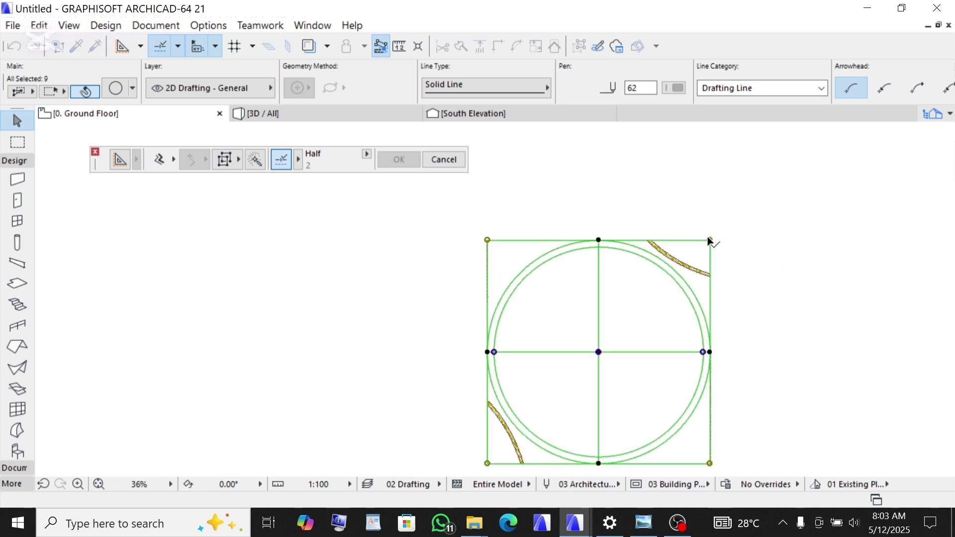
click(610, 180)
Step: Rotate the shell together with its guide linework 45° counterclockwise about the shell's lower-left corner
scroll(571, 192, down, 2)
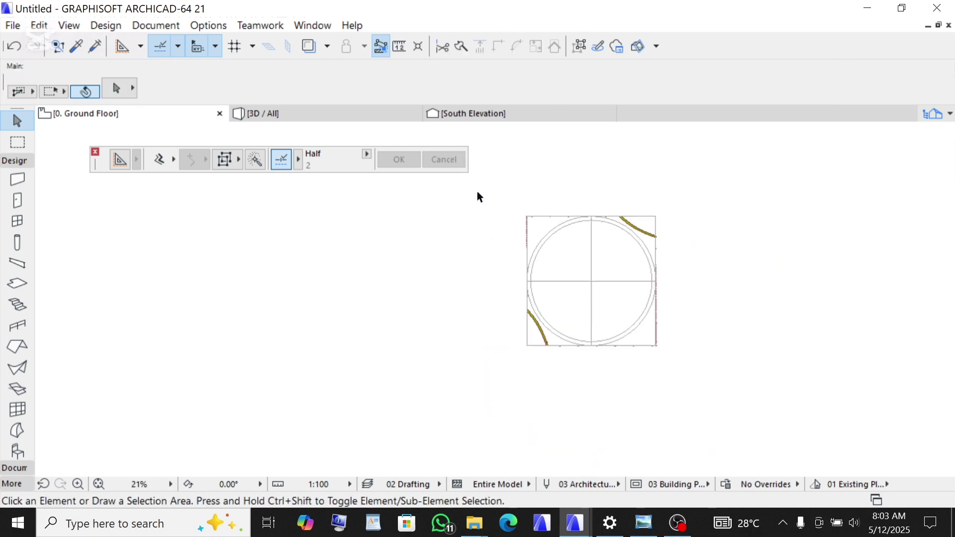
drag(477, 192, 705, 378)
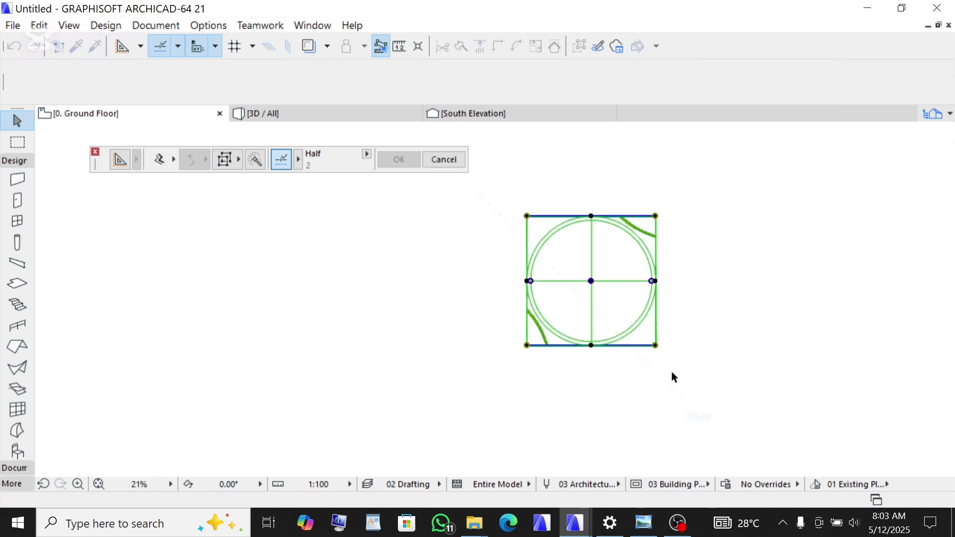
key(ctrl+e)
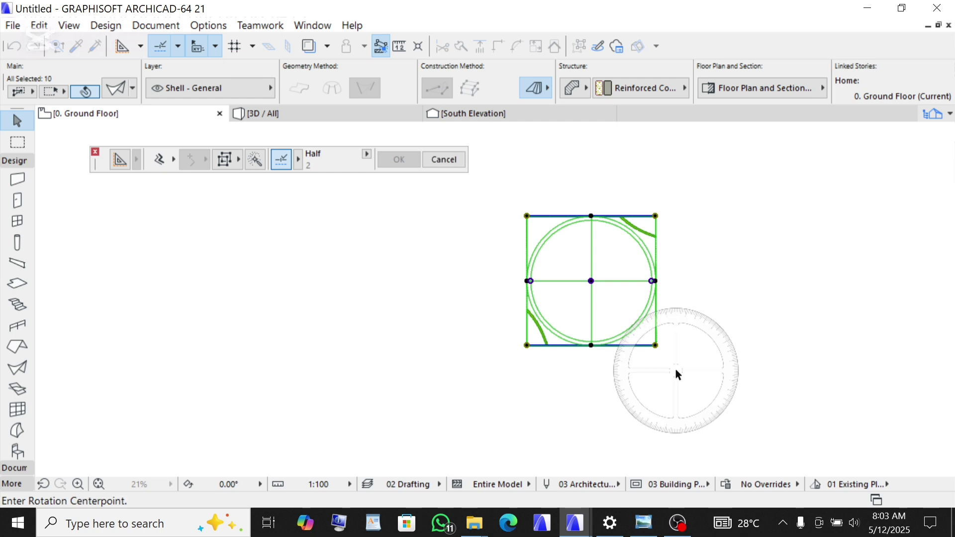
scroll(561, 348, up, 3)
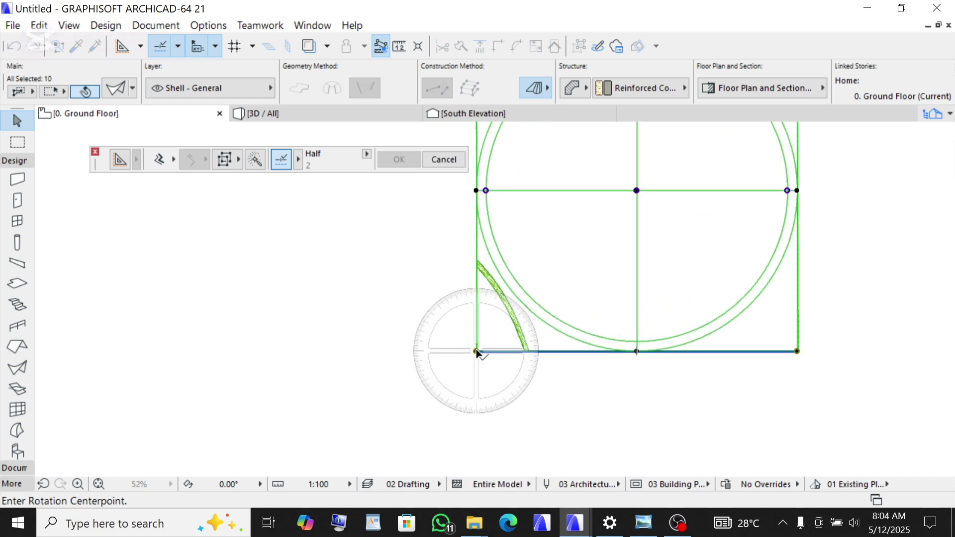
click(476, 351)
click(635, 187)
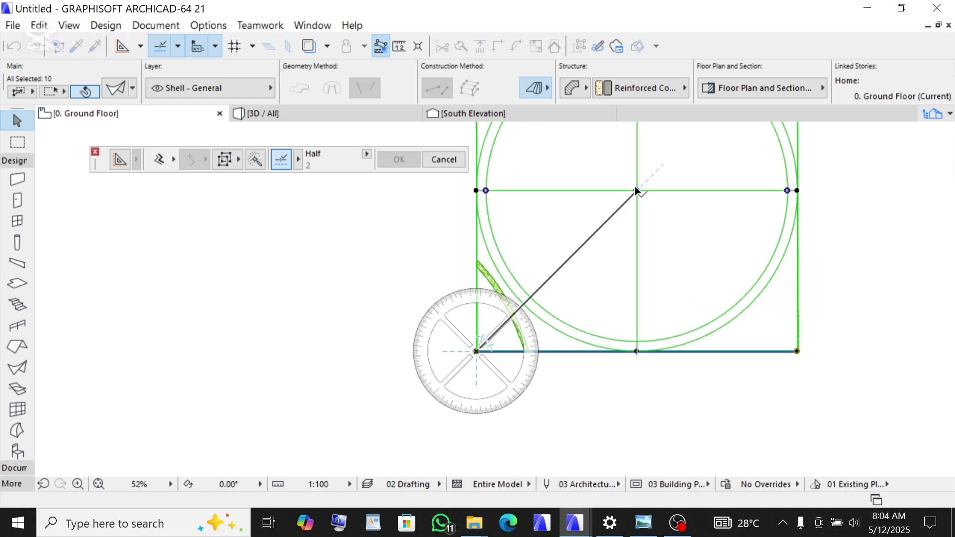
scroll(617, 244, down, 3)
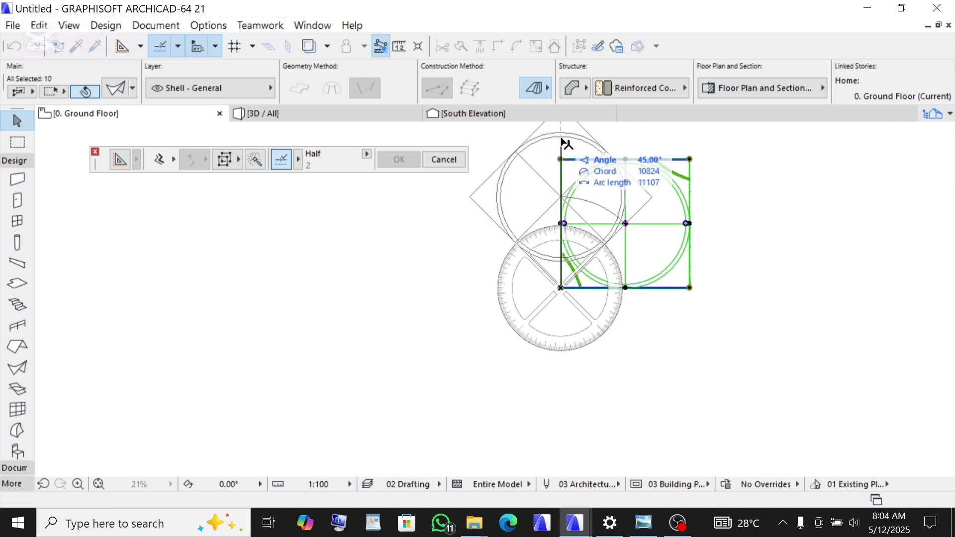
click(563, 143)
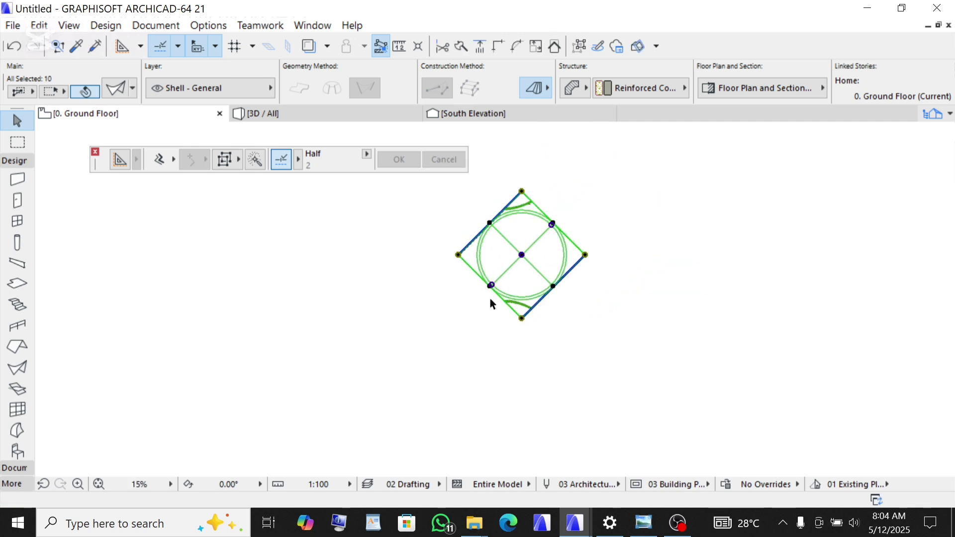
scroll(489, 297, up, 1)
click(706, 373)
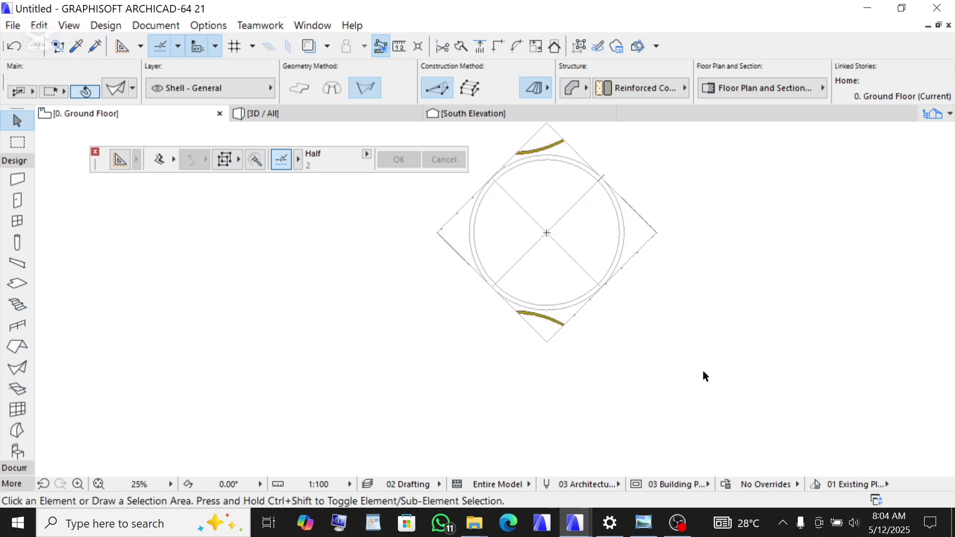
Step: Select the rotated shell in plan and examine its saddle shape from several angles in 3D
scroll(539, 219, up, 3)
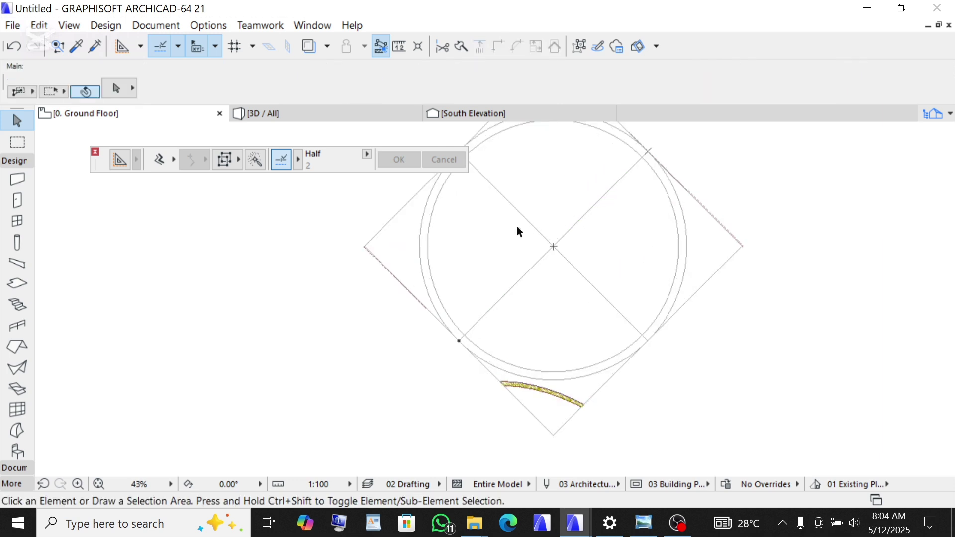
scroll(499, 232, down, 3)
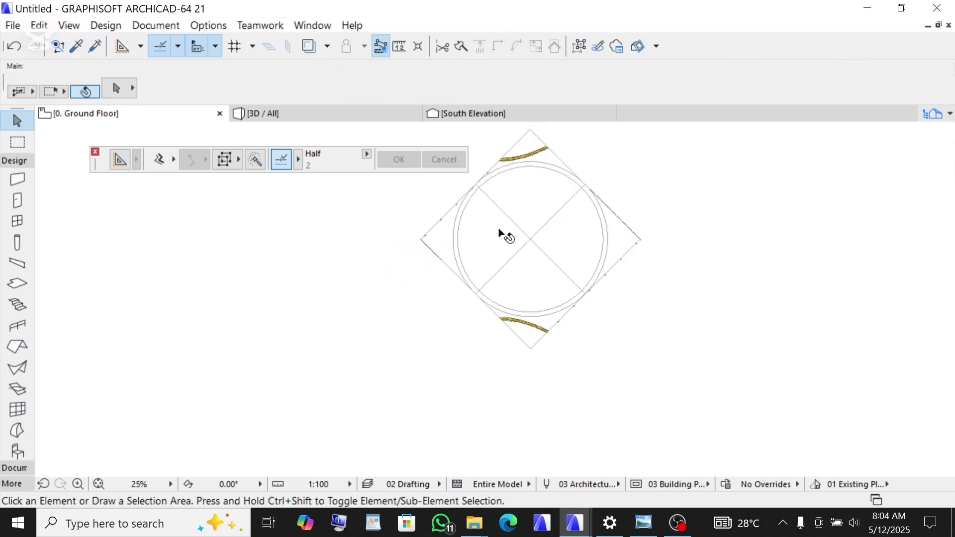
click(532, 340)
click(275, 114)
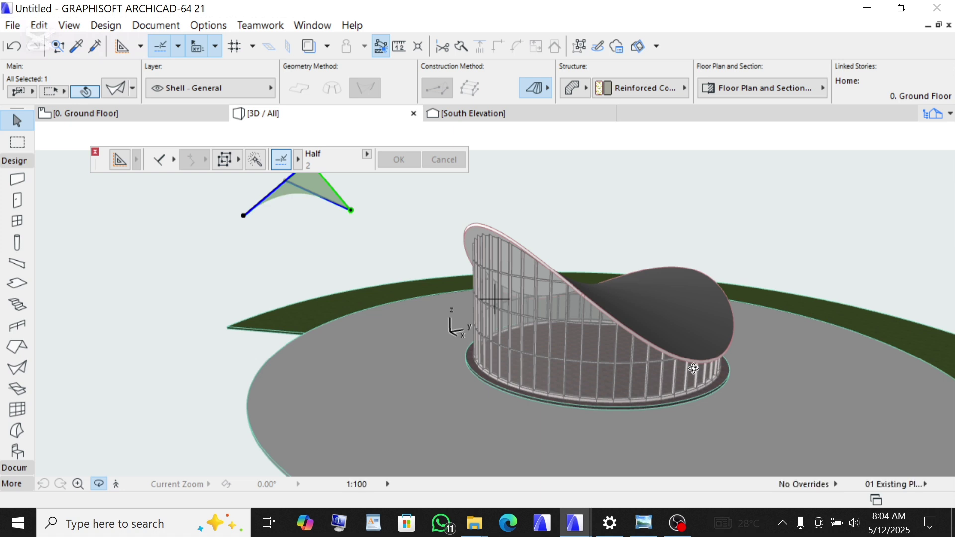
drag(552, 363, 687, 368)
scroll(646, 366, down, 5)
drag(335, 344, 643, 335)
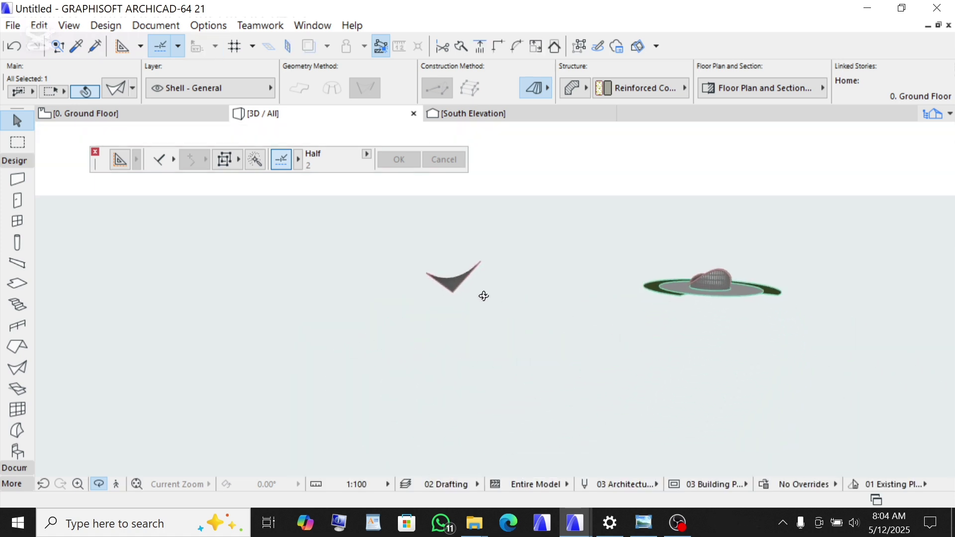
scroll(483, 296, up, 5)
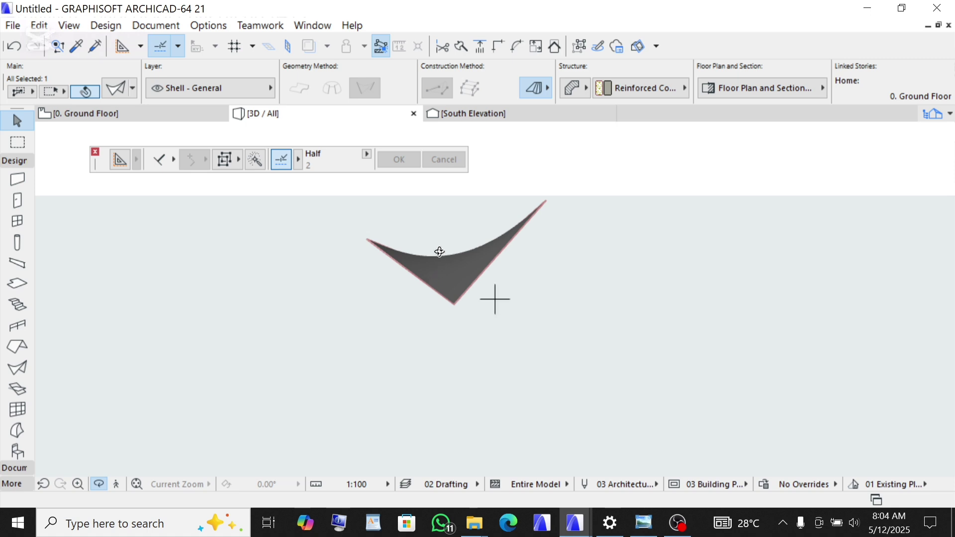
drag(440, 252, 612, 192)
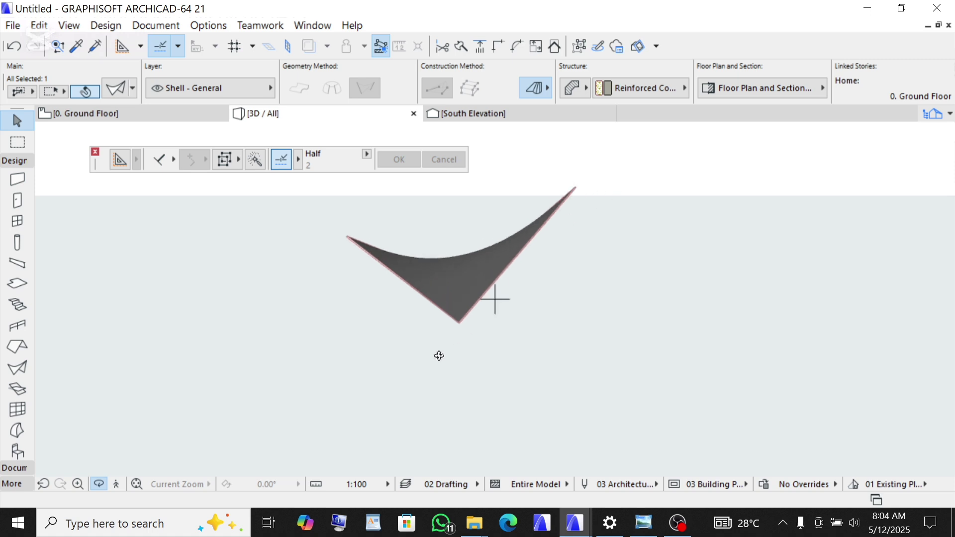
Step: Rotate the shell and its guide linework 270° about the circles' centre in plan and inspect the result in 3D
click(87, 116)
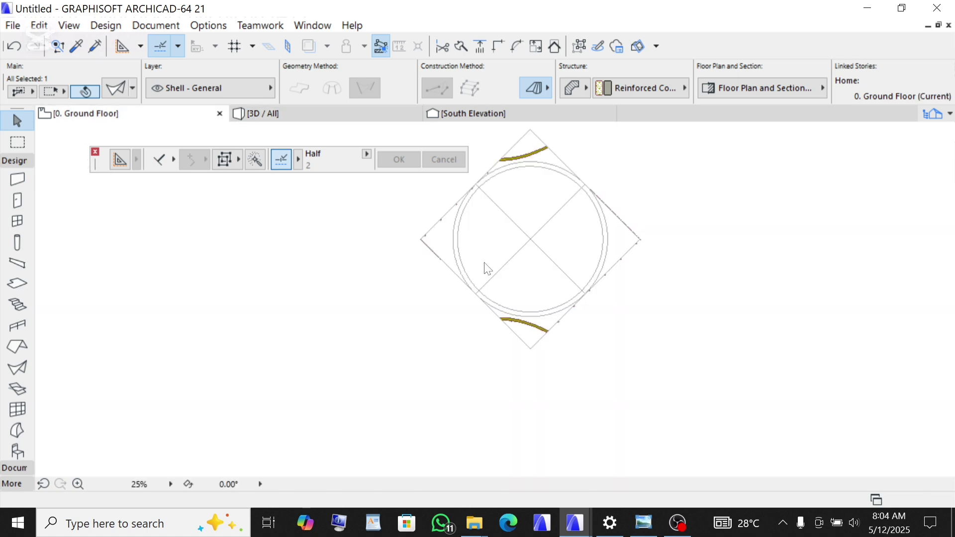
key(Escape)
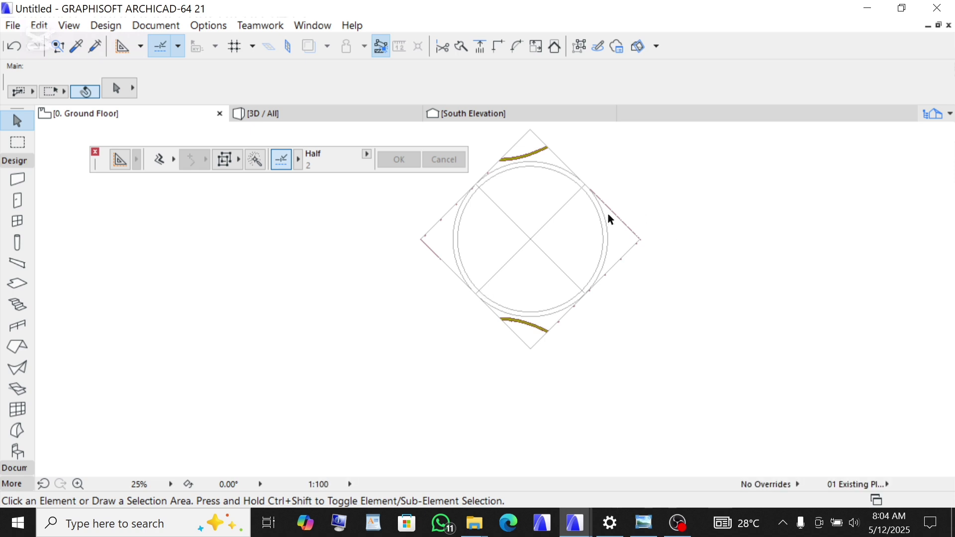
scroll(577, 251, down, 2)
click(476, 195)
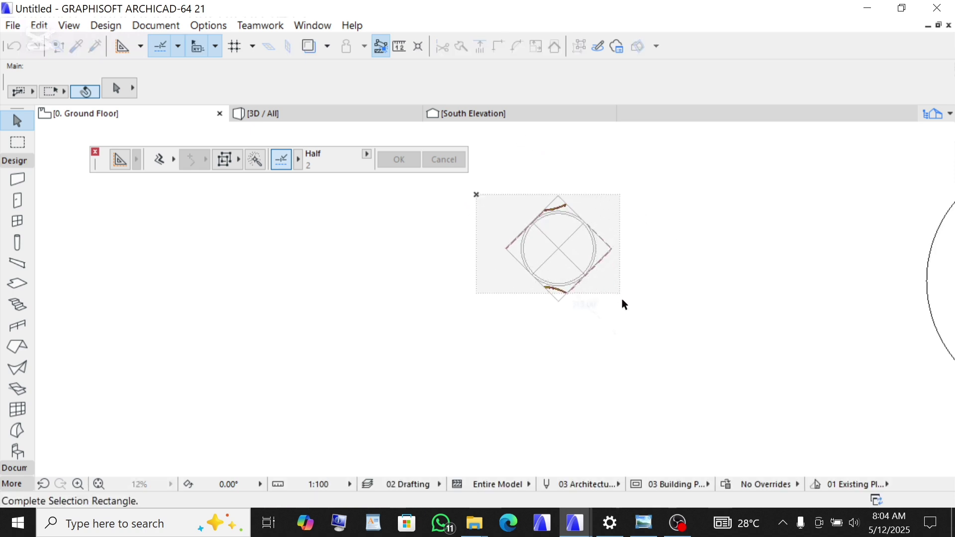
click(641, 334)
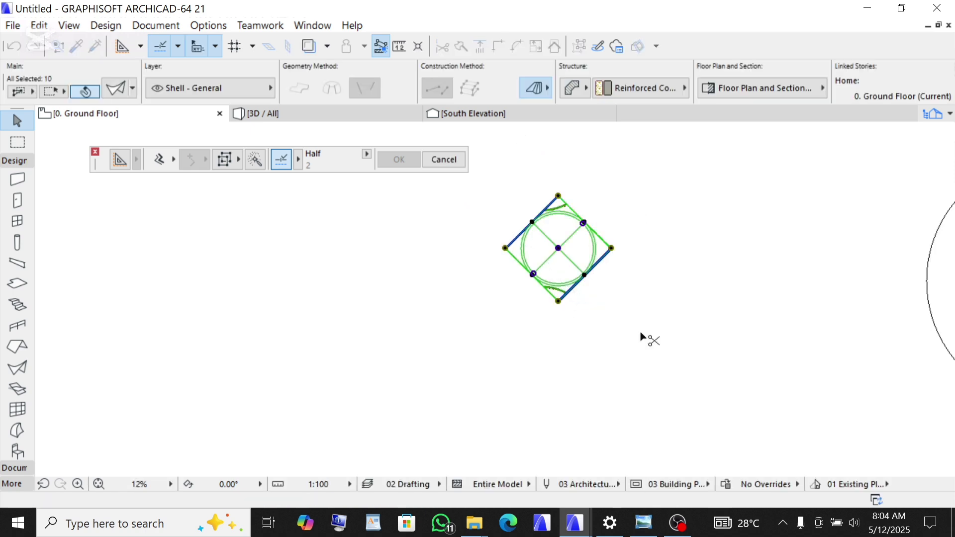
key(ctrl+e)
scroll(645, 289, up, 2)
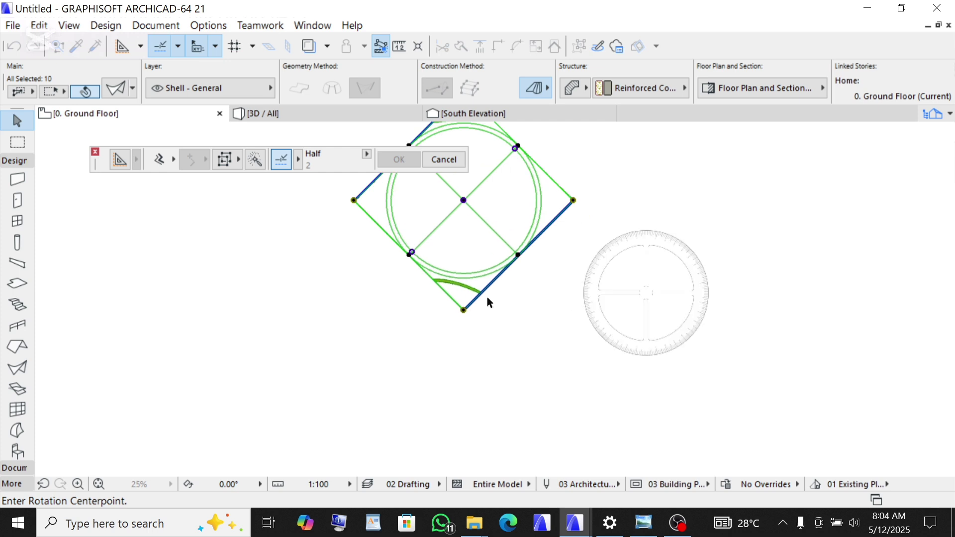
click(463, 201)
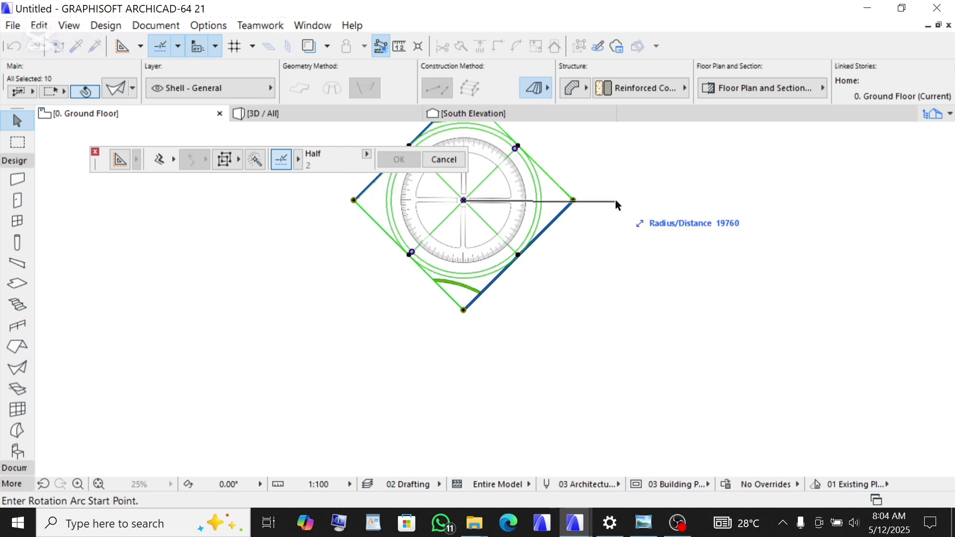
click(646, 201)
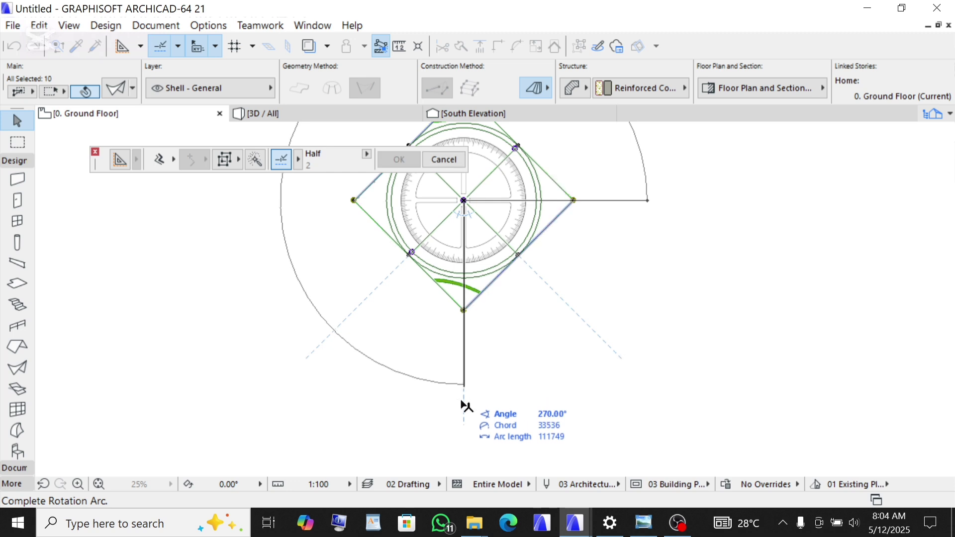
click(462, 404)
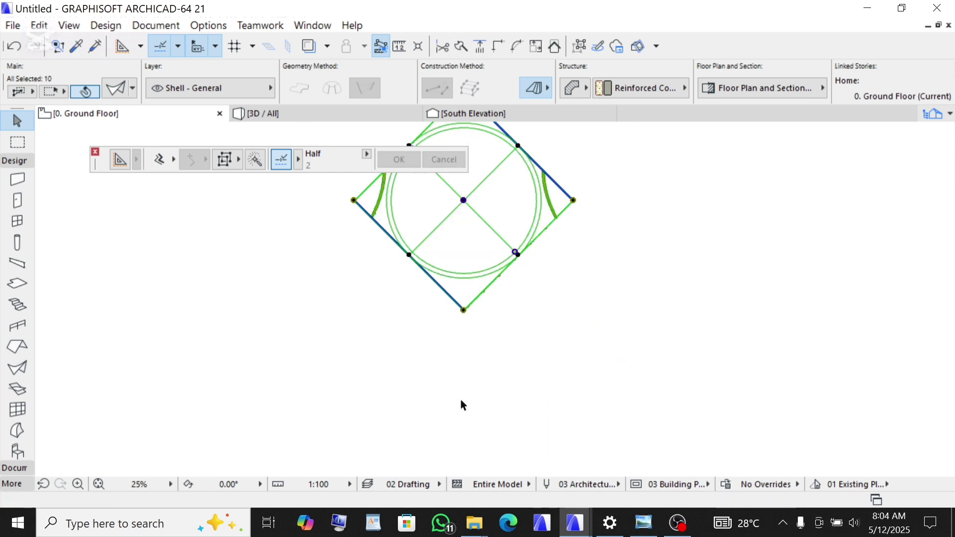
click(298, 114)
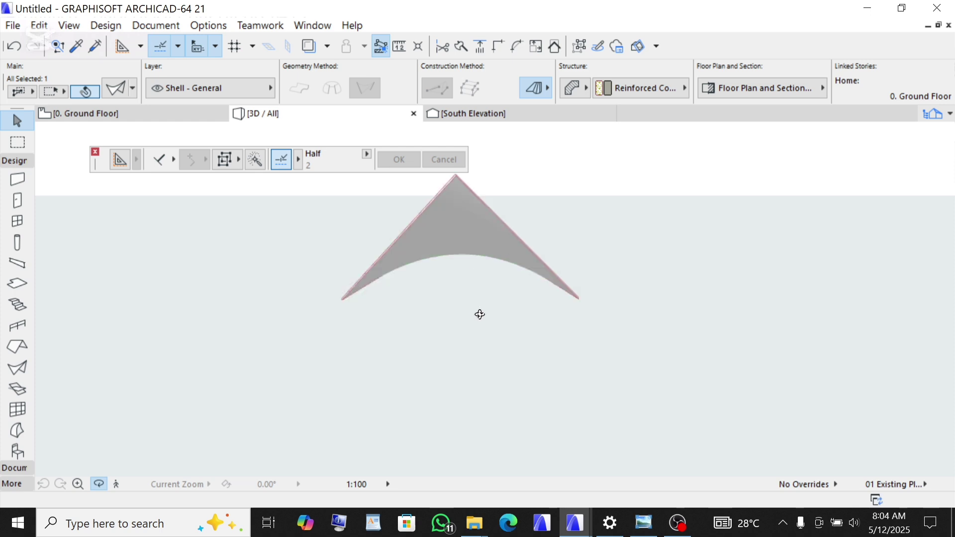
drag(419, 259, 330, 207)
key(F2)
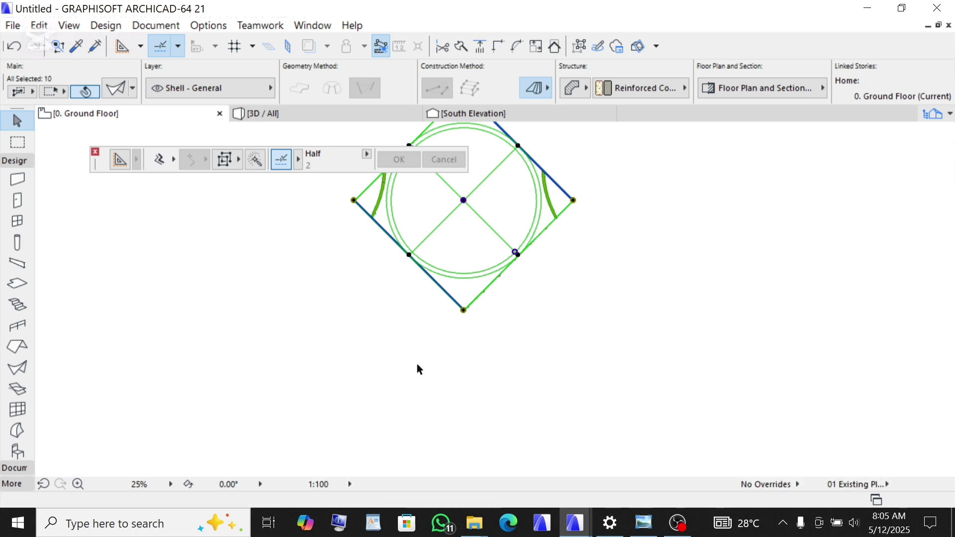
Step: Define the rotated shell's contour from the outer guide circle, trimming the square roof to a round outline
scroll(420, 363, down, 3)
scroll(430, 311, up, 3)
scroll(402, 281, up, 2)
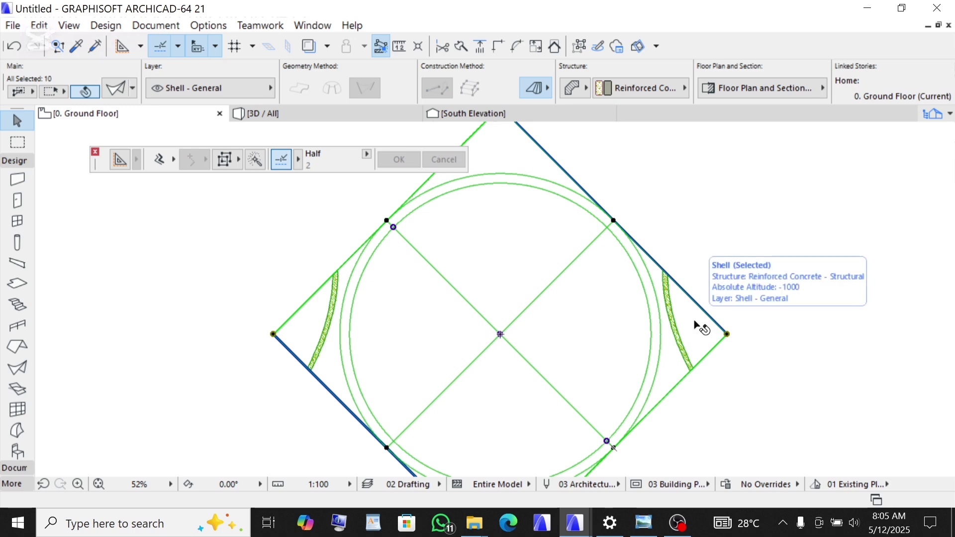
scroll(522, 156, up, 2)
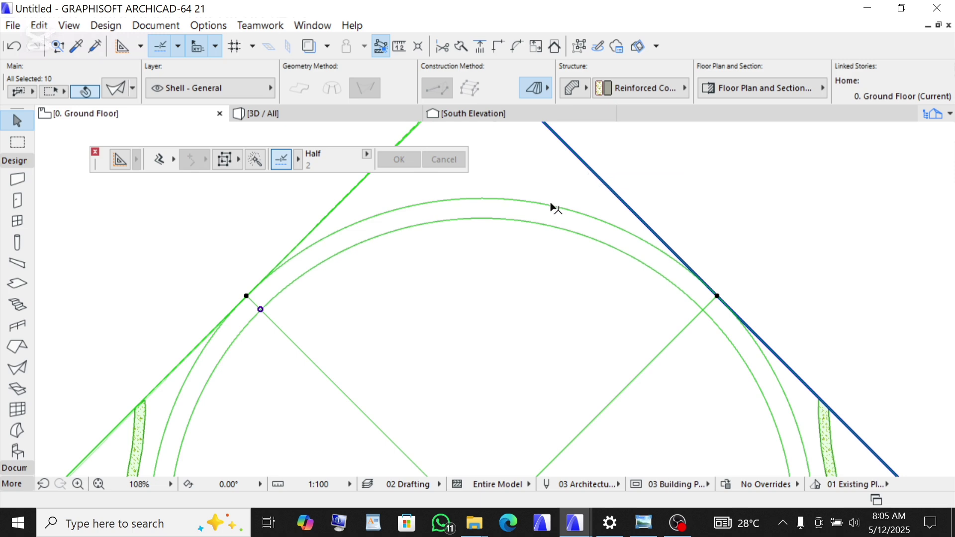
scroll(567, 211, down, 2)
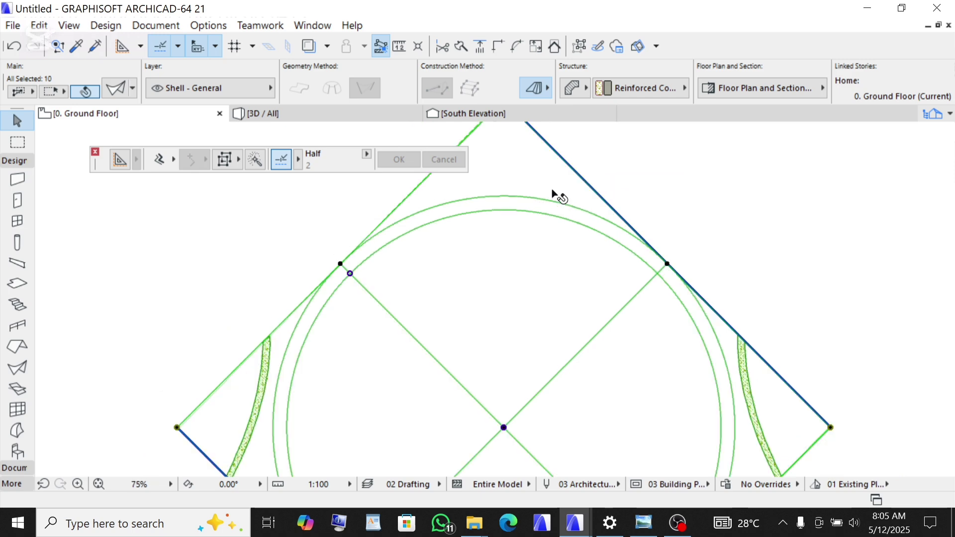
scroll(552, 175, up, 2)
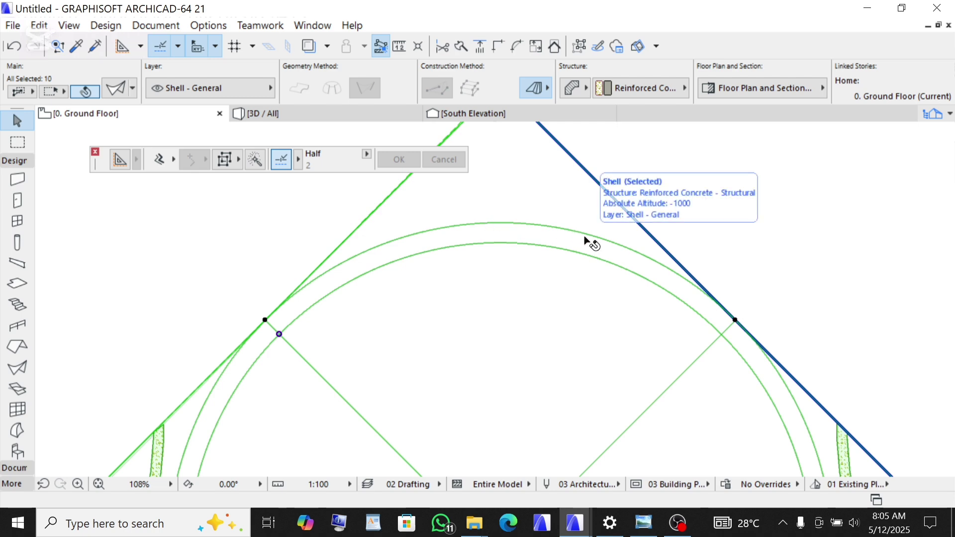
right_click(699, 201)
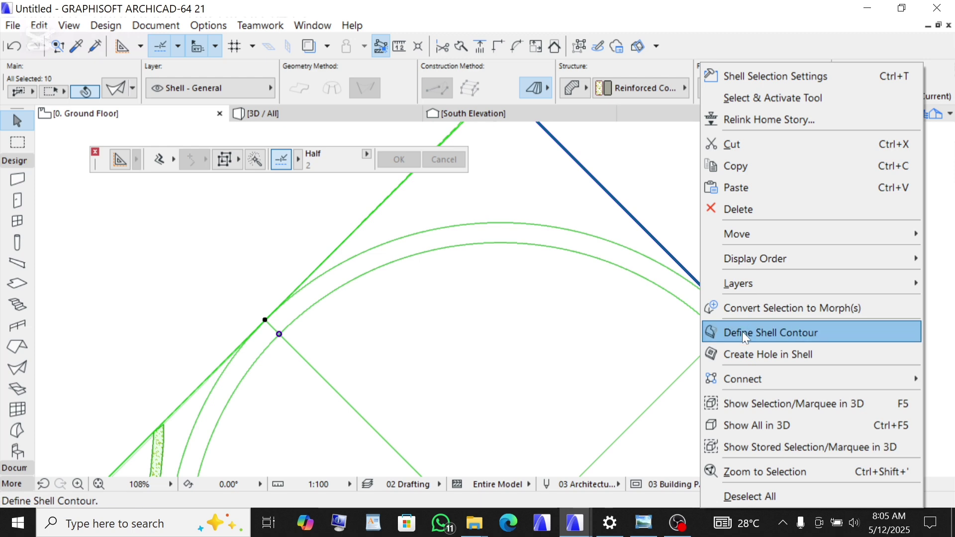
click(778, 334)
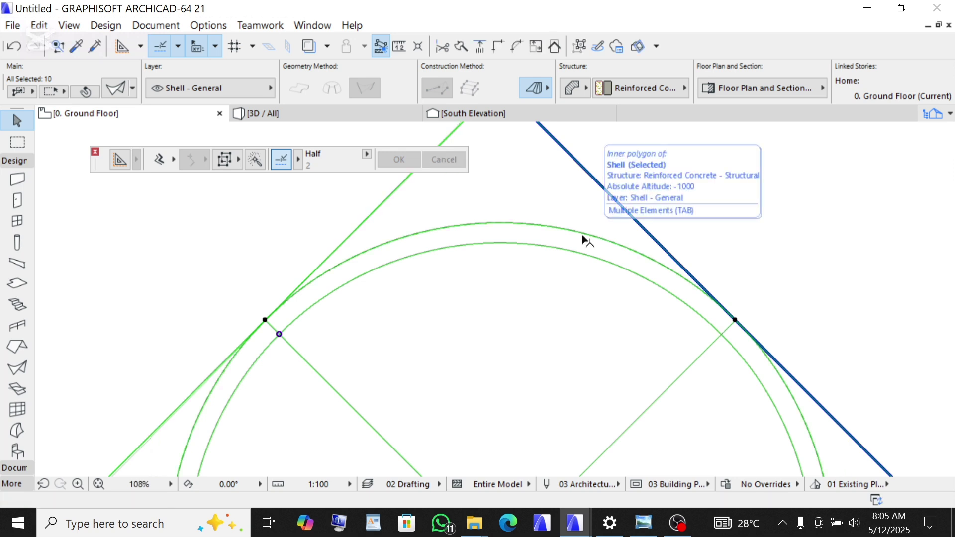
scroll(584, 238, down, 2)
scroll(574, 232, down, 2)
scroll(462, 318, down, 1)
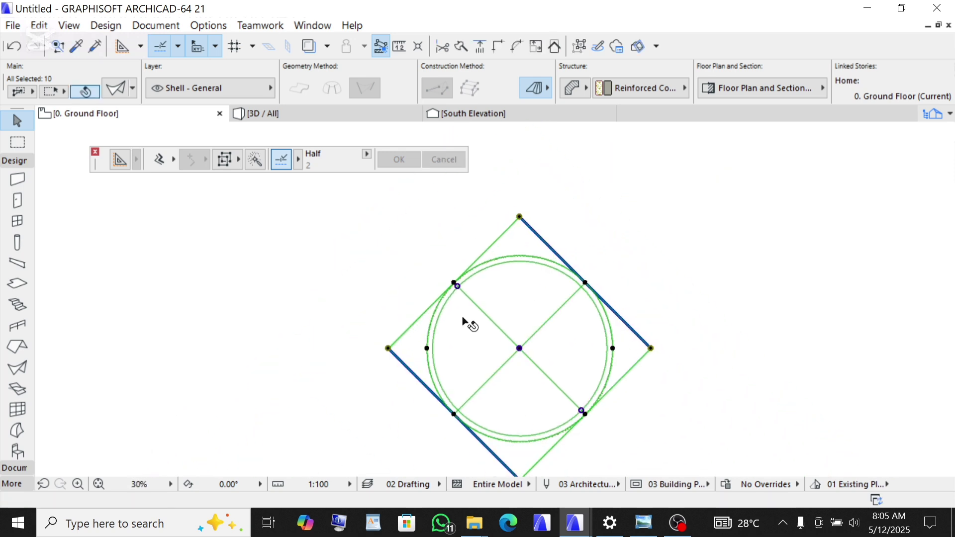
Step: Examine the trimmed saddle shell in 3D, compare it with the finished pavilion's roof and curtain wall, and return to the ground floor plan
click(257, 121)
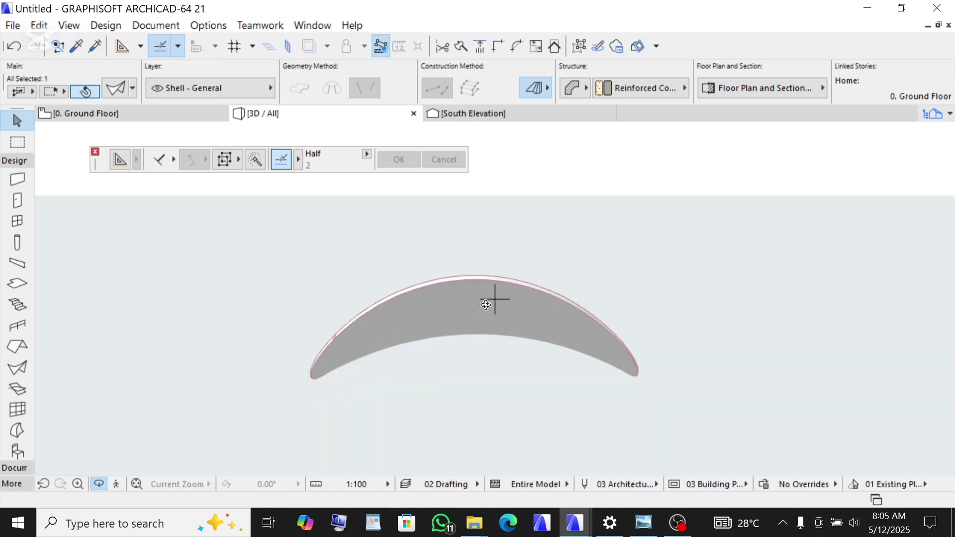
drag(536, 296, 302, 313)
scroll(294, 314, down, 5)
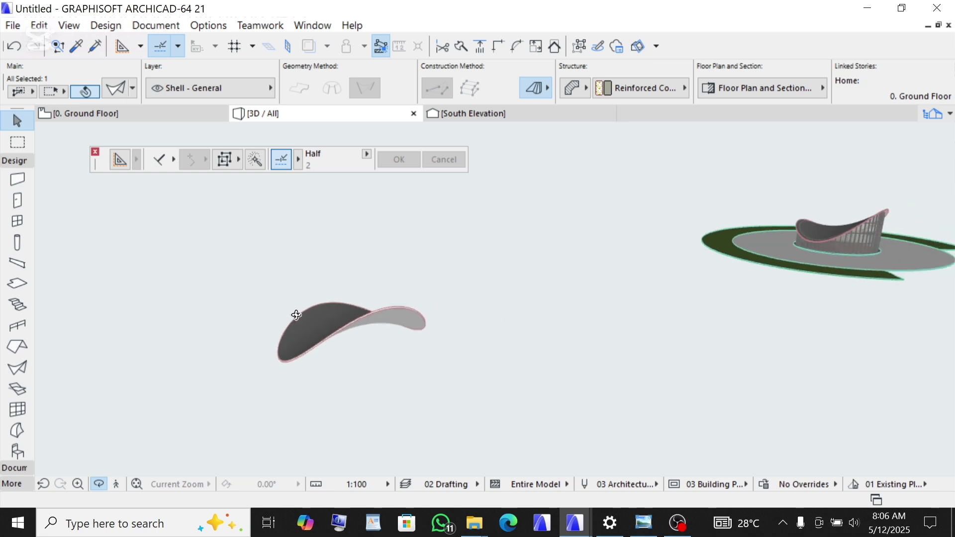
drag(335, 350, 892, 290)
scroll(892, 290, up, 8)
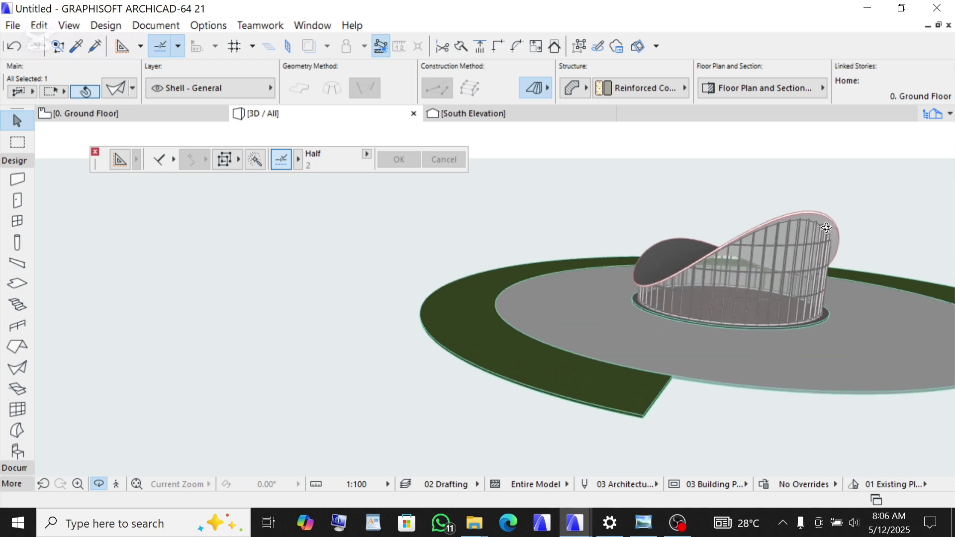
scroll(828, 232, up, 1)
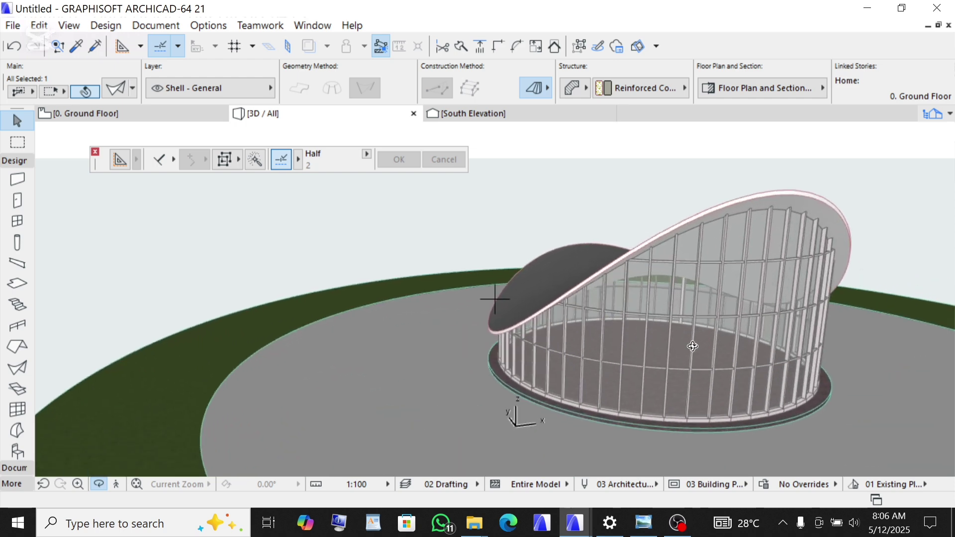
scroll(710, 306, down, 4)
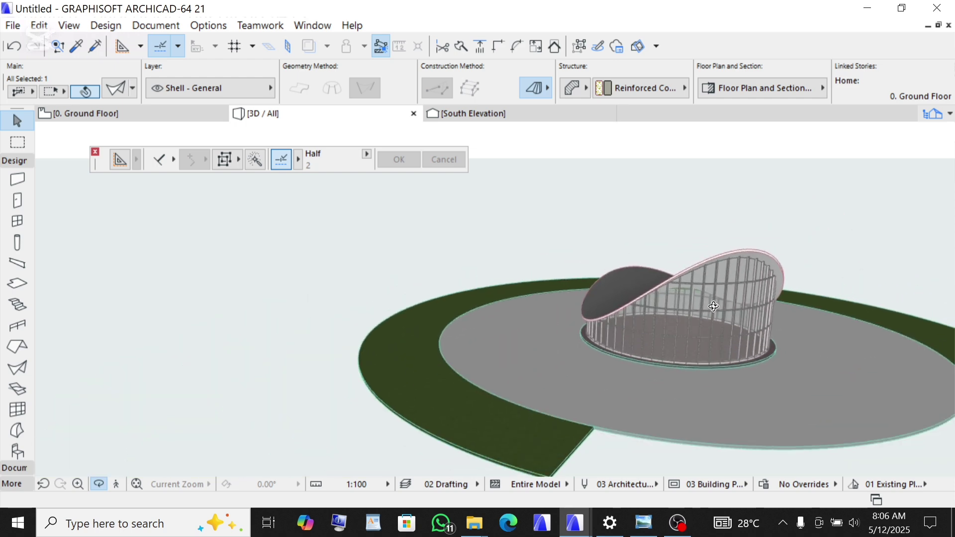
scroll(714, 307, up, 5)
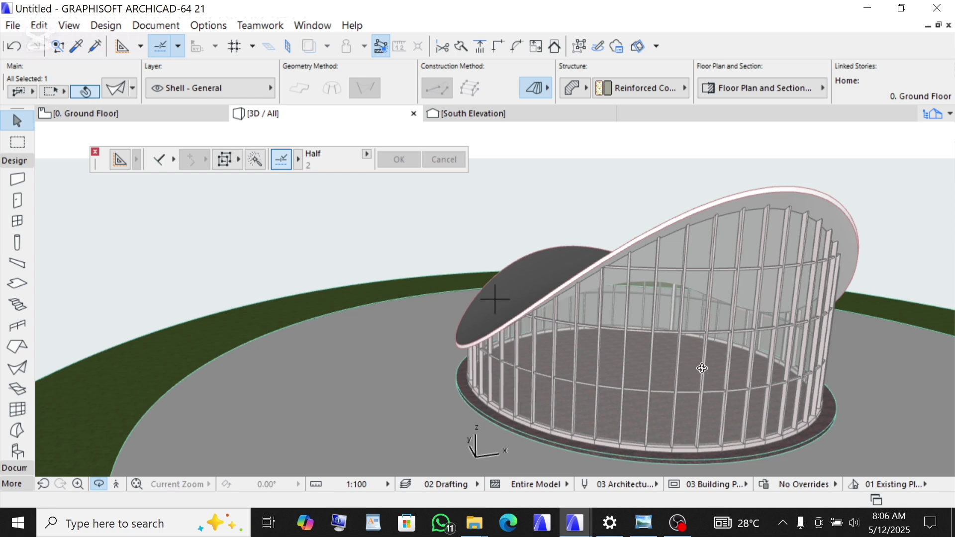
scroll(708, 271, down, 6)
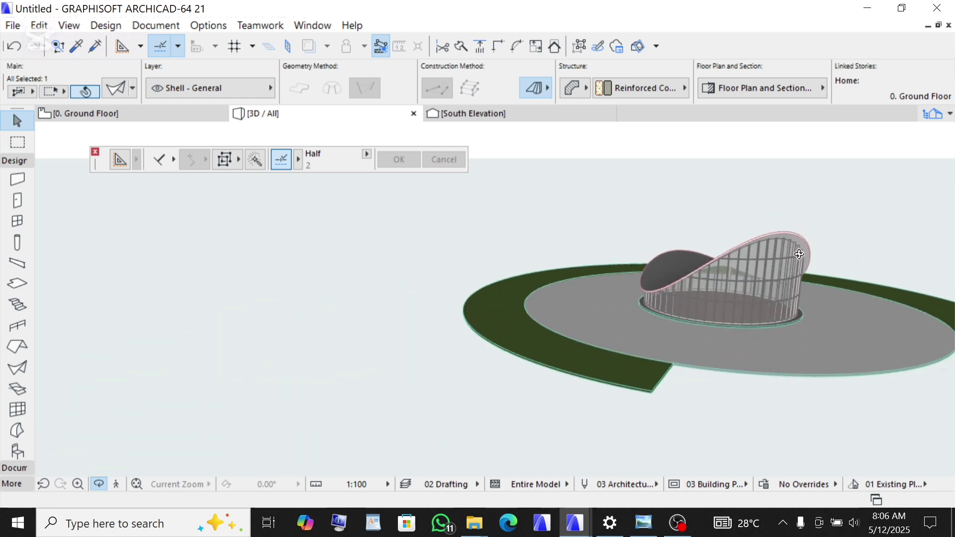
scroll(335, 270, up, 5)
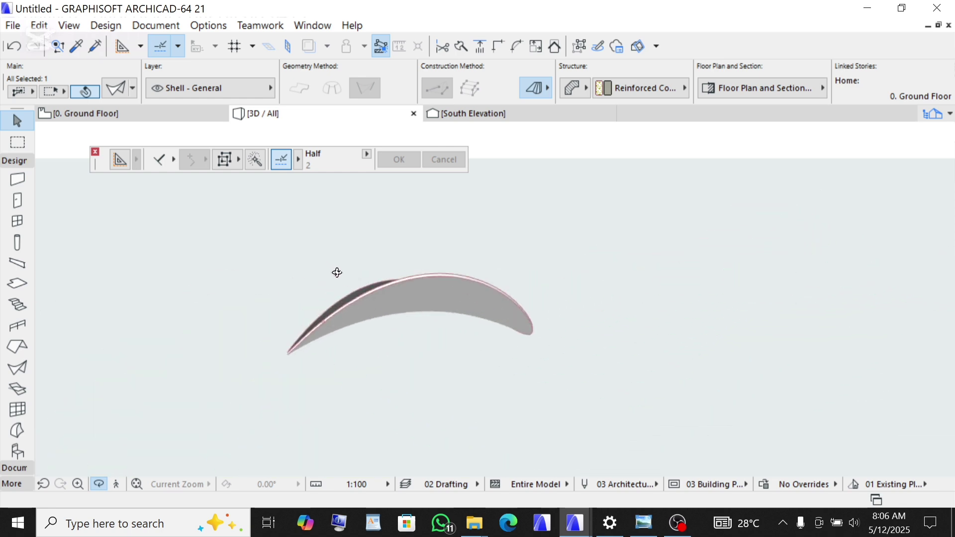
click(77, 115)
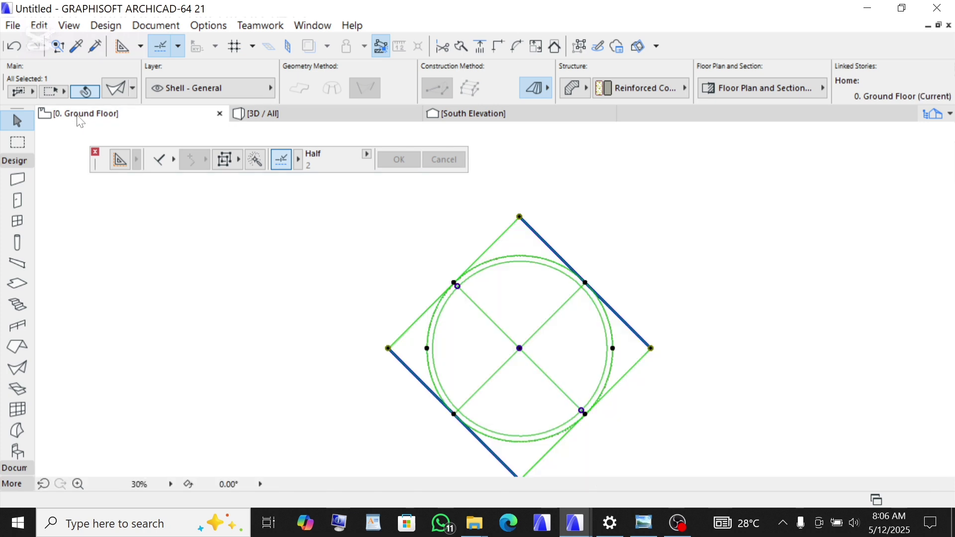
click(23, 407)
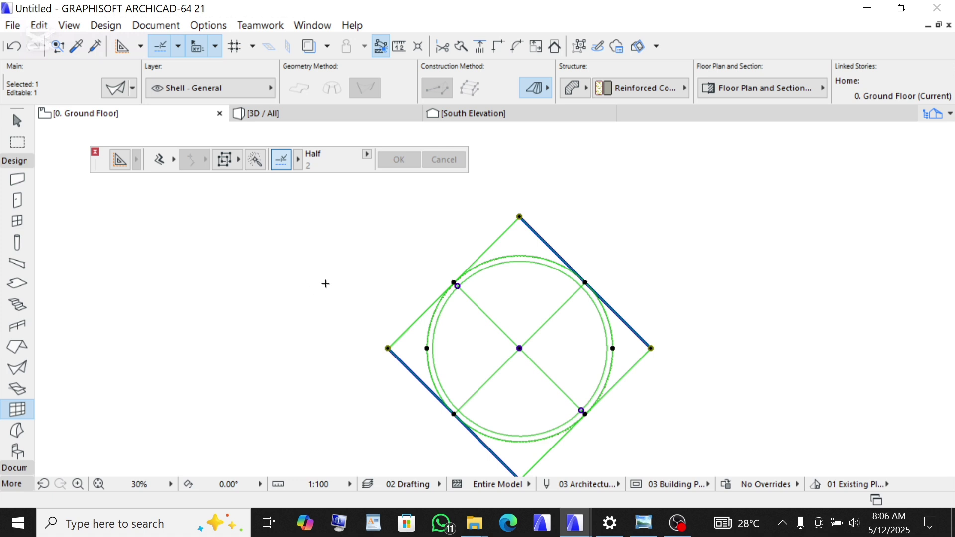
key(Escape)
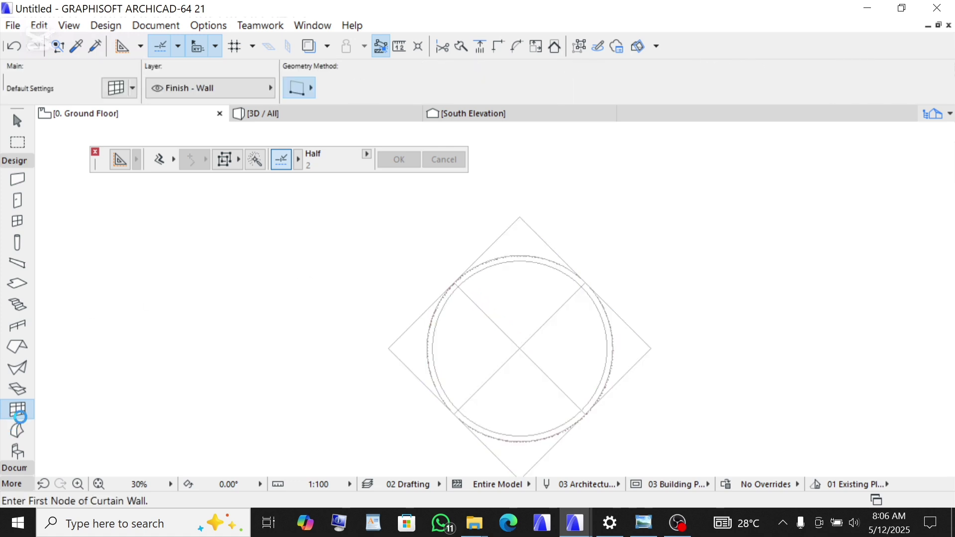
scroll(498, 267, up, 4)
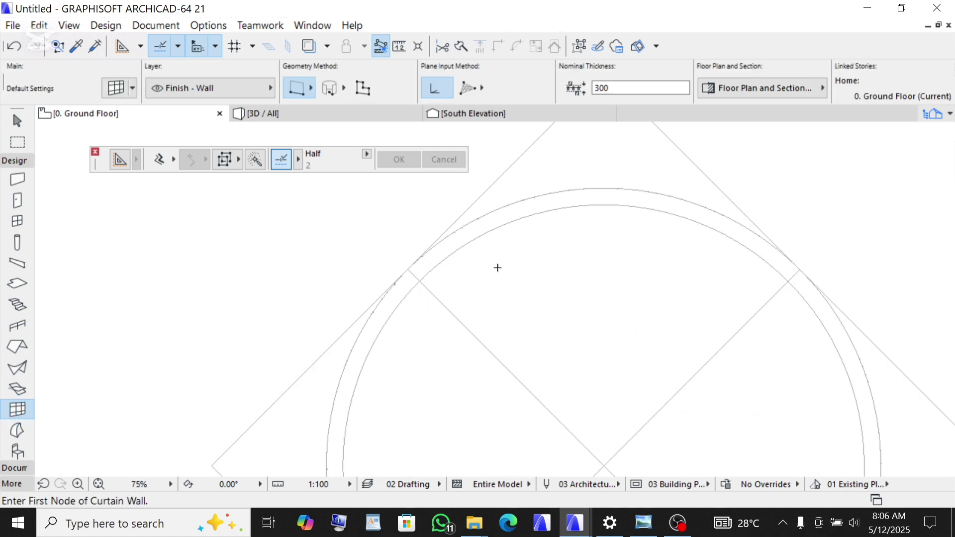
click(332, 96)
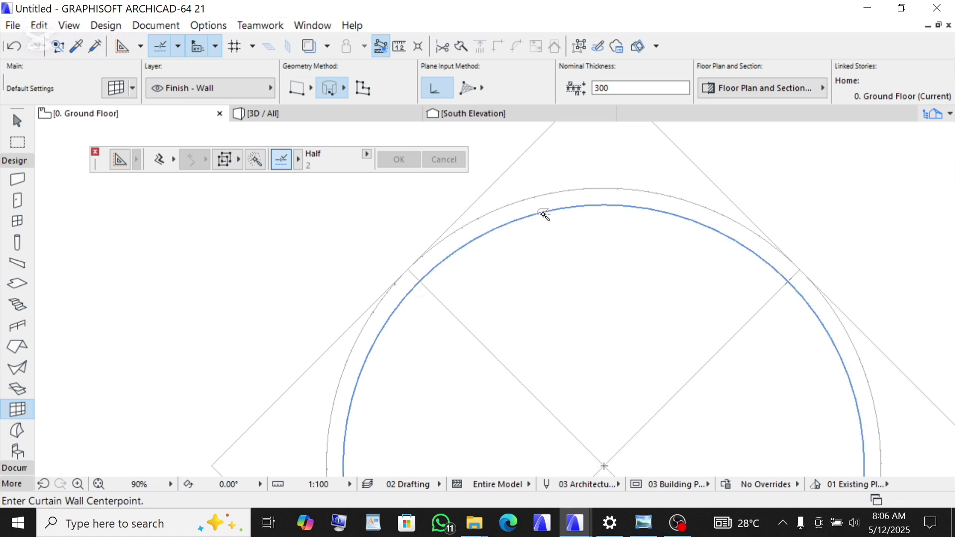
click(543, 214)
scroll(533, 228, down, 3)
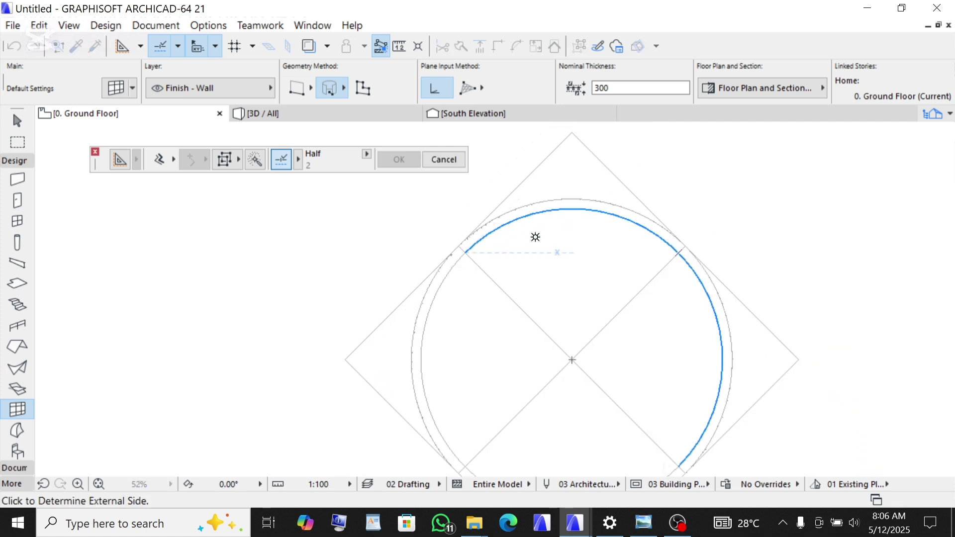
scroll(539, 257, down, 3)
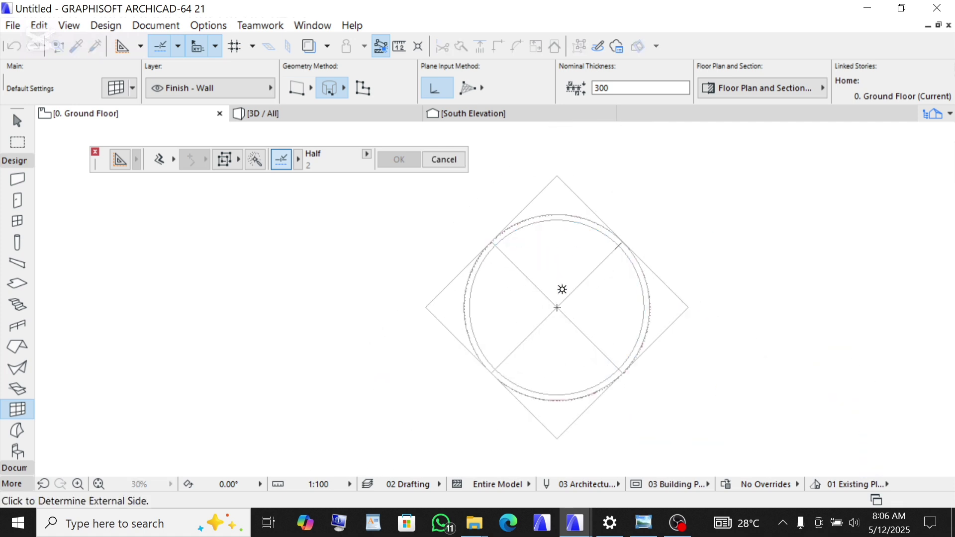
scroll(562, 289, up, 6)
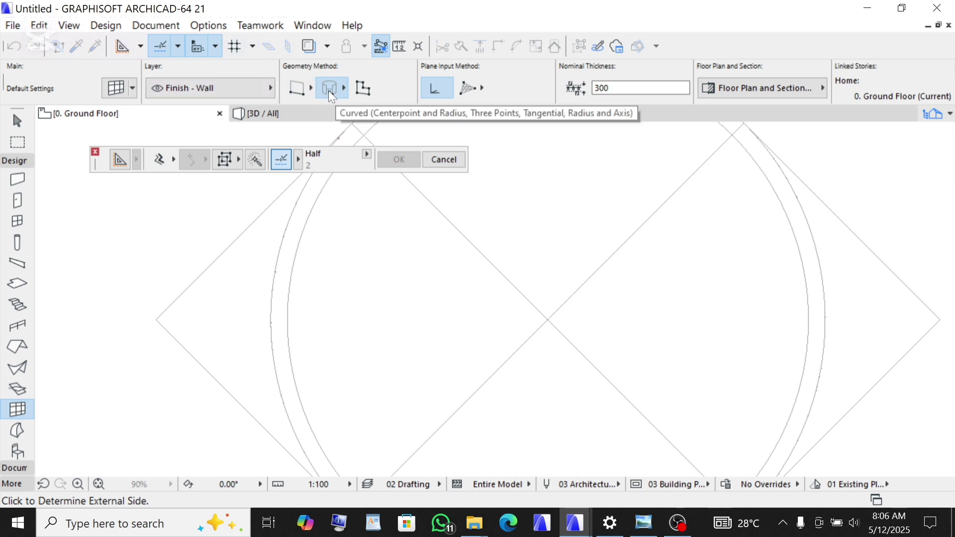
click(330, 92)
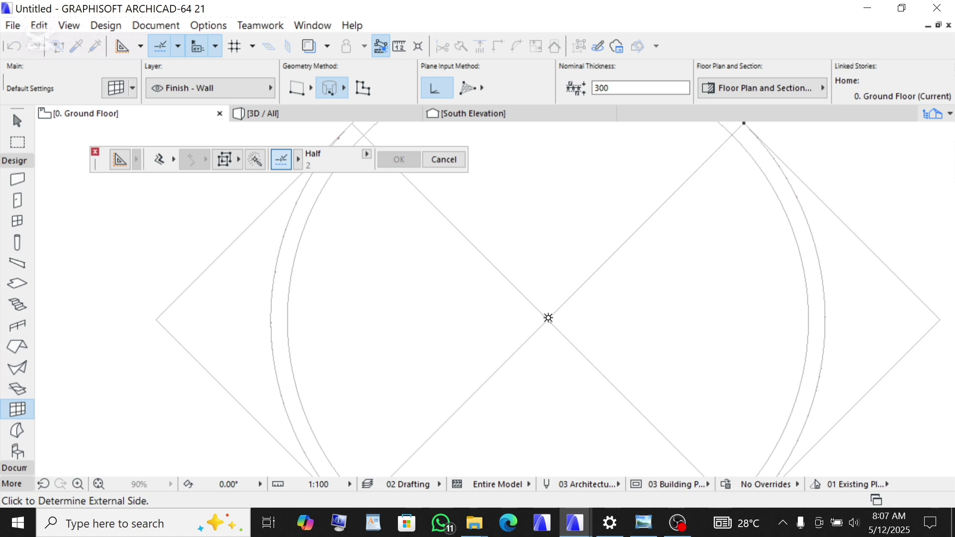
key(Escape)
key(Escape)
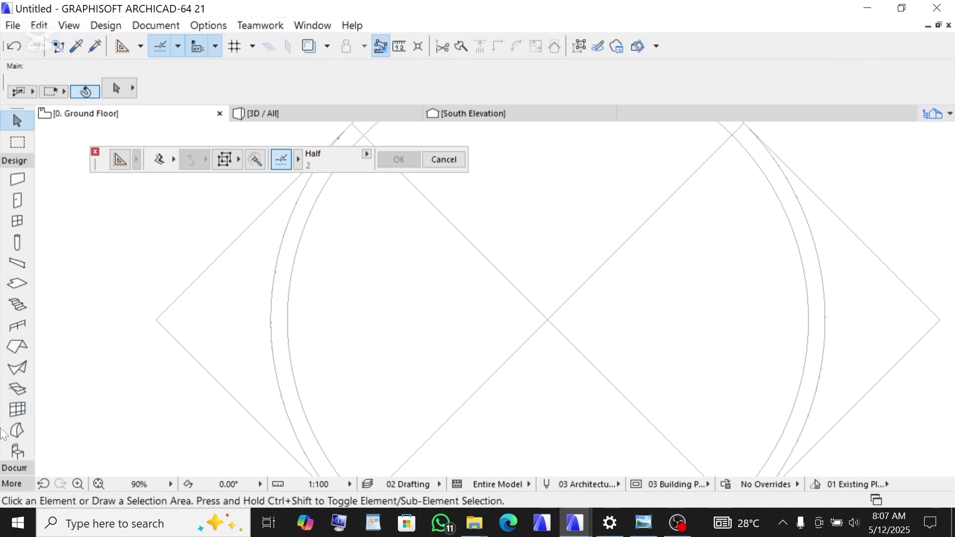
Step: Draw a full-circle curved curtain wall centred on the guide circles, tracing the inner circle, with its external side picked inside
click(20, 408)
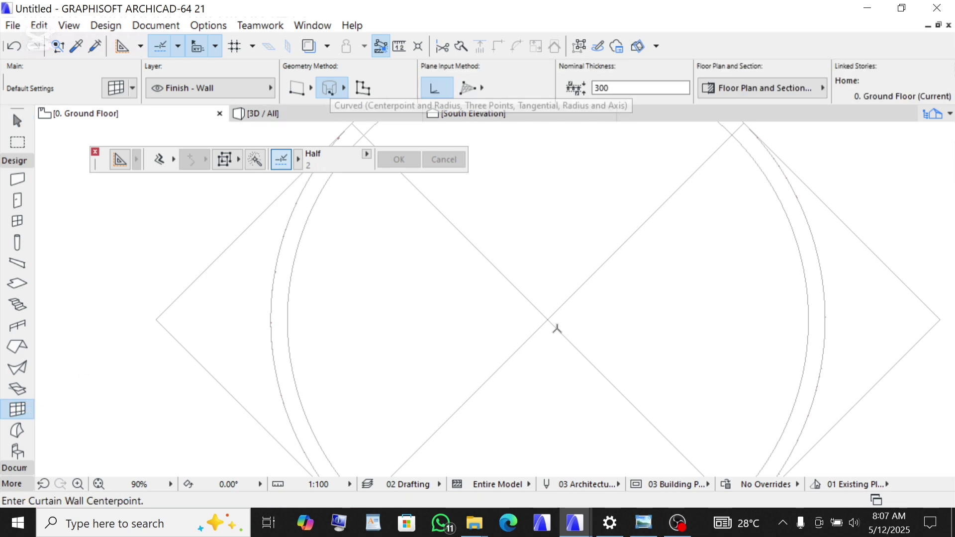
click(548, 320)
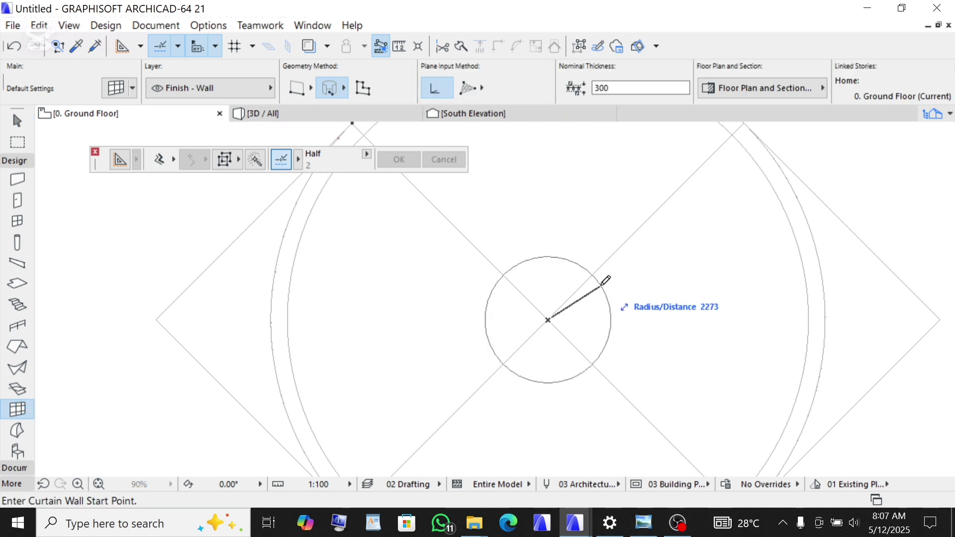
scroll(617, 300, down, 3)
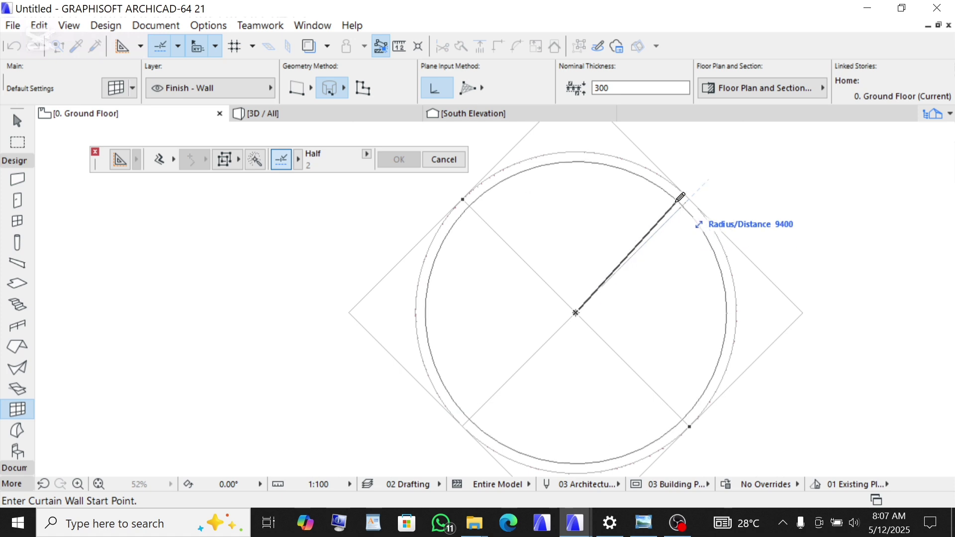
click(684, 201)
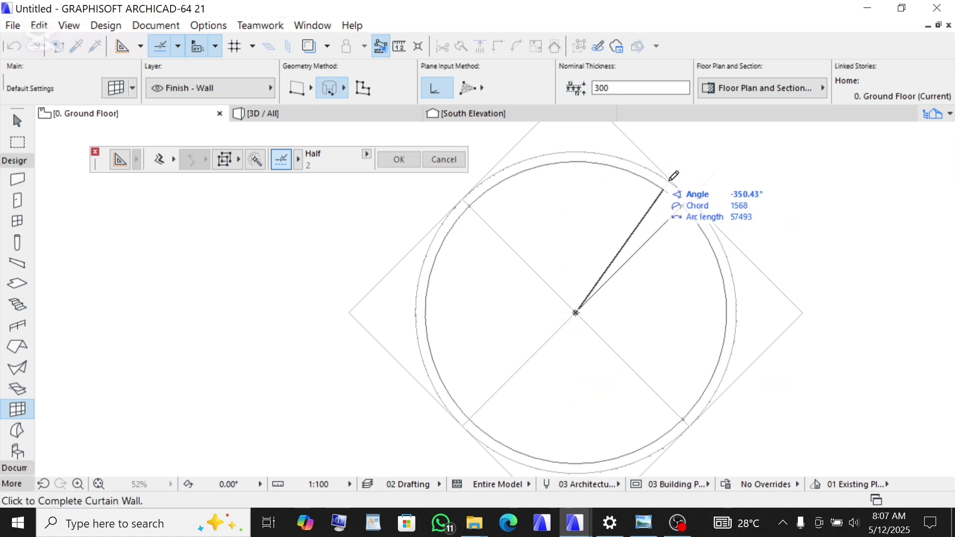
click(683, 203)
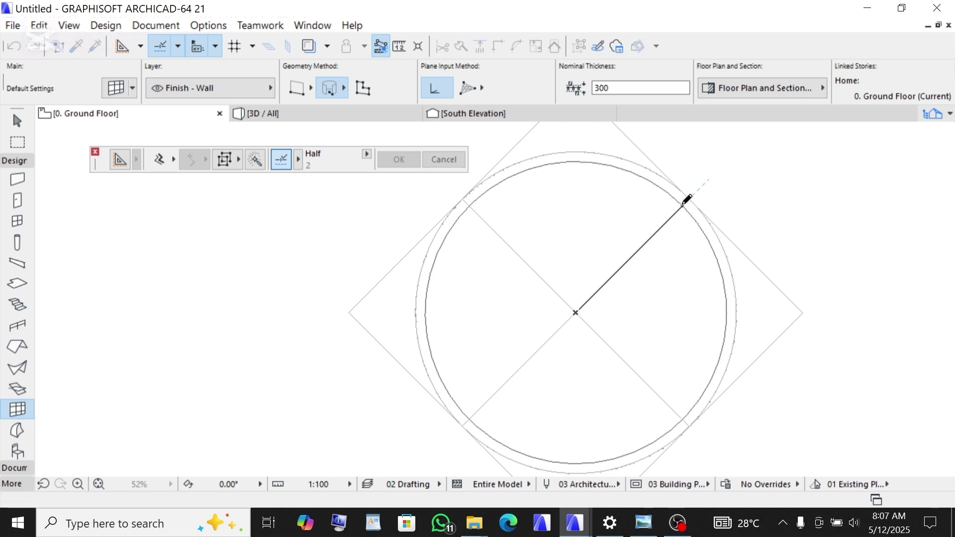
click(669, 215)
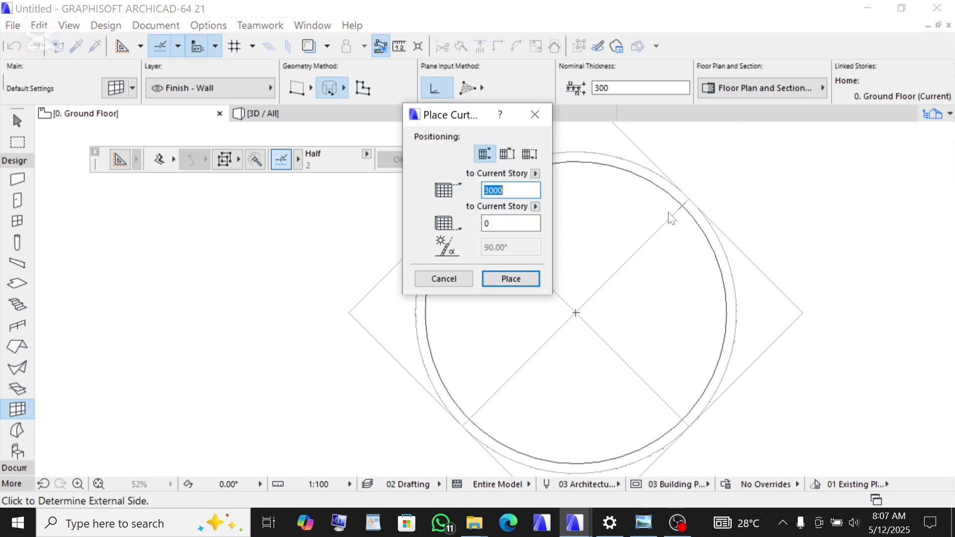
Step: Set the curtain wall's top elevation to 8000 above the current story and place it
click(499, 190)
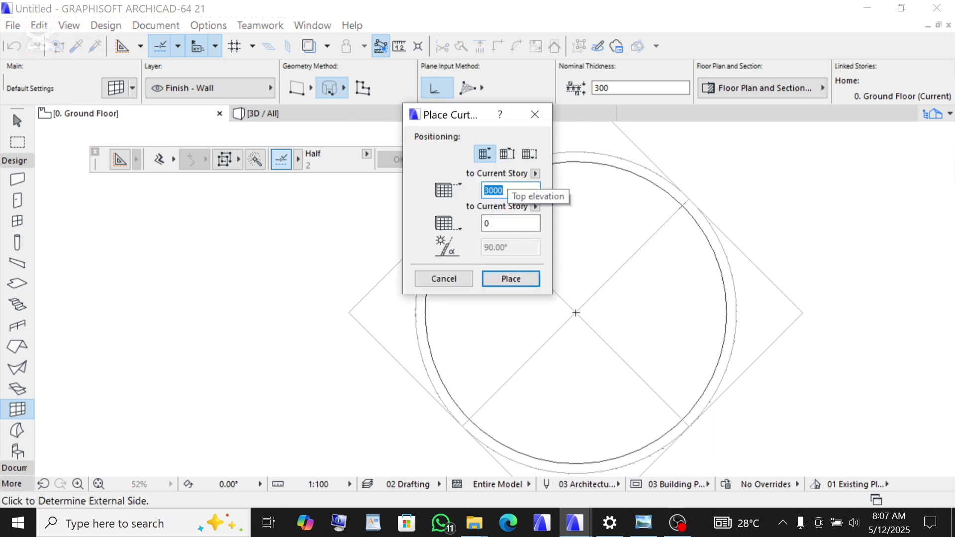
double_click(494, 190)
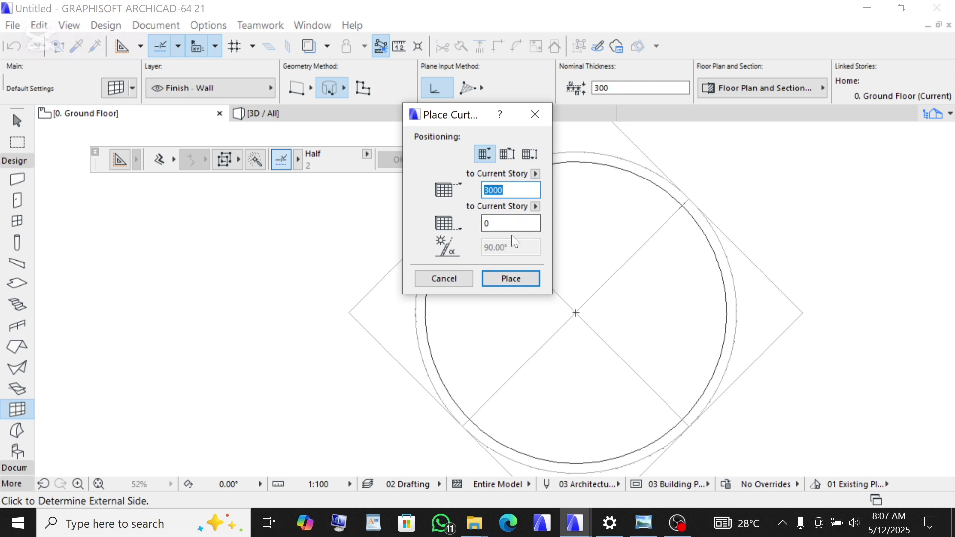
text(1000)
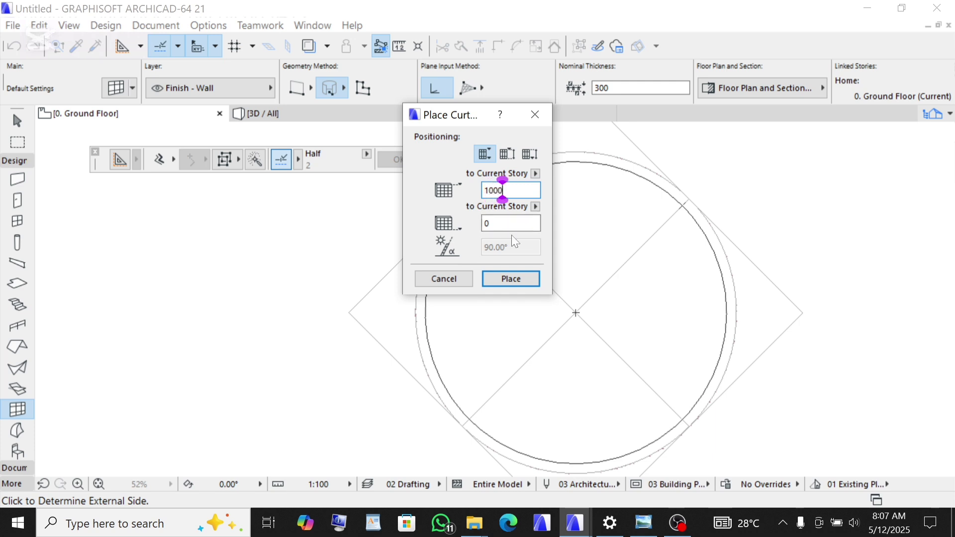
text(0)
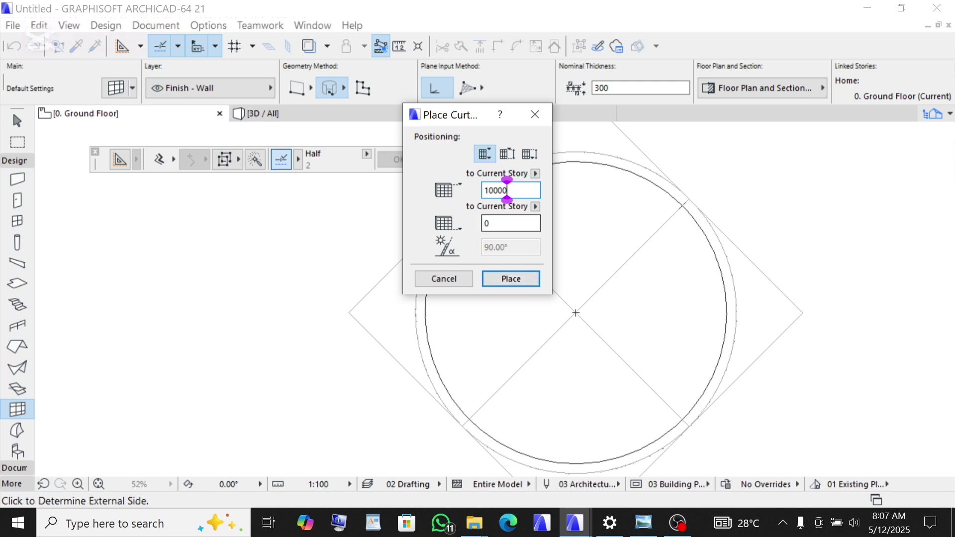
key(ctrl+a)
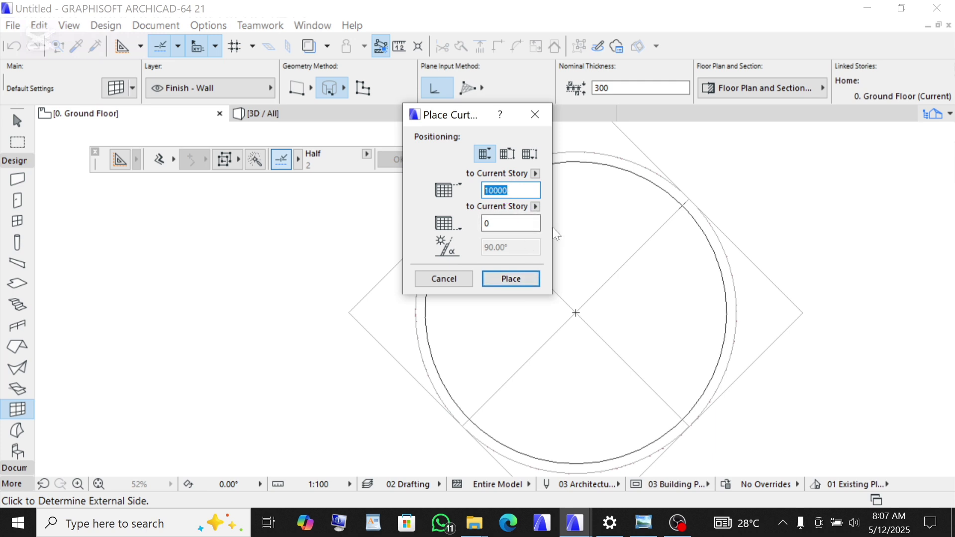
text(8000)
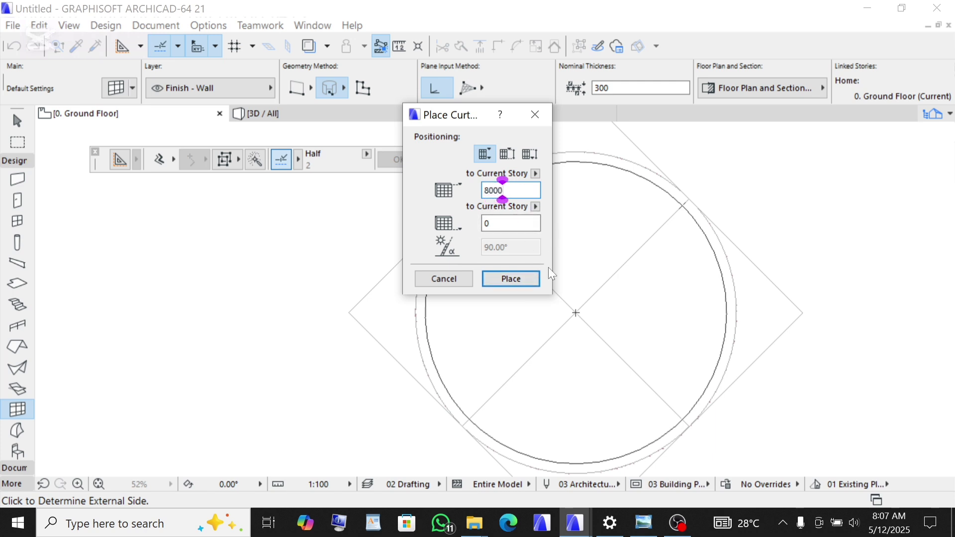
click(512, 280)
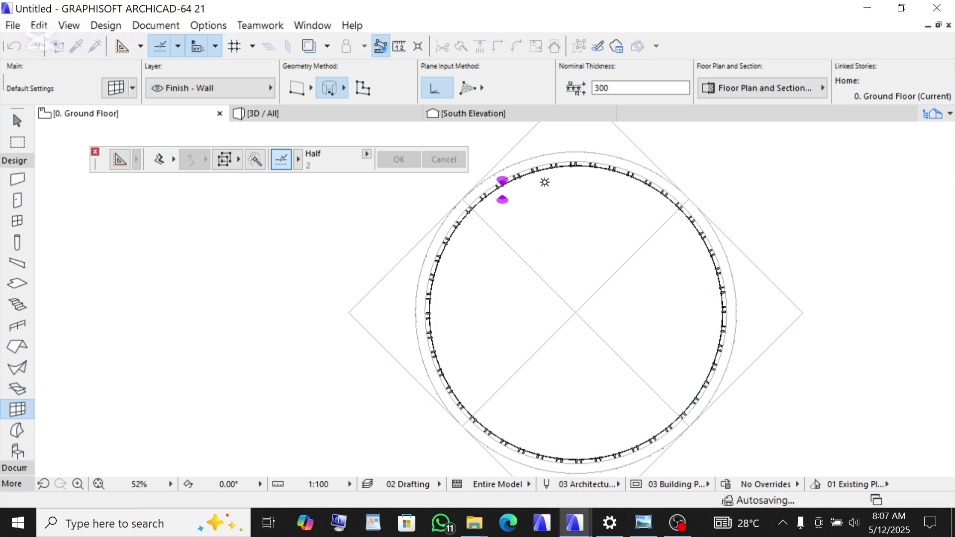
Step: Examine the placed curtain wall's frames in plan and its fit with the saddle roof shell in 3D
scroll(541, 161, up, 4)
scroll(540, 161, up, 4)
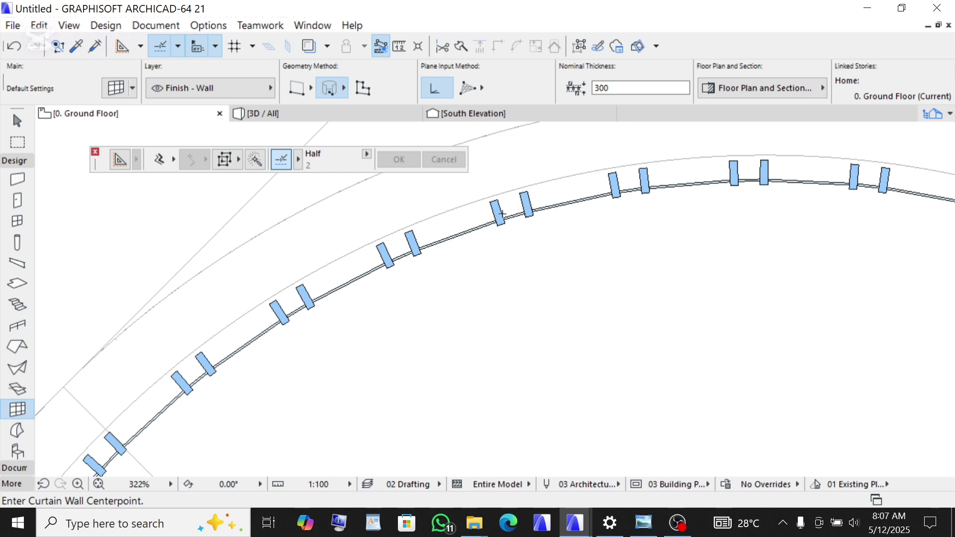
scroll(515, 182, down, 3)
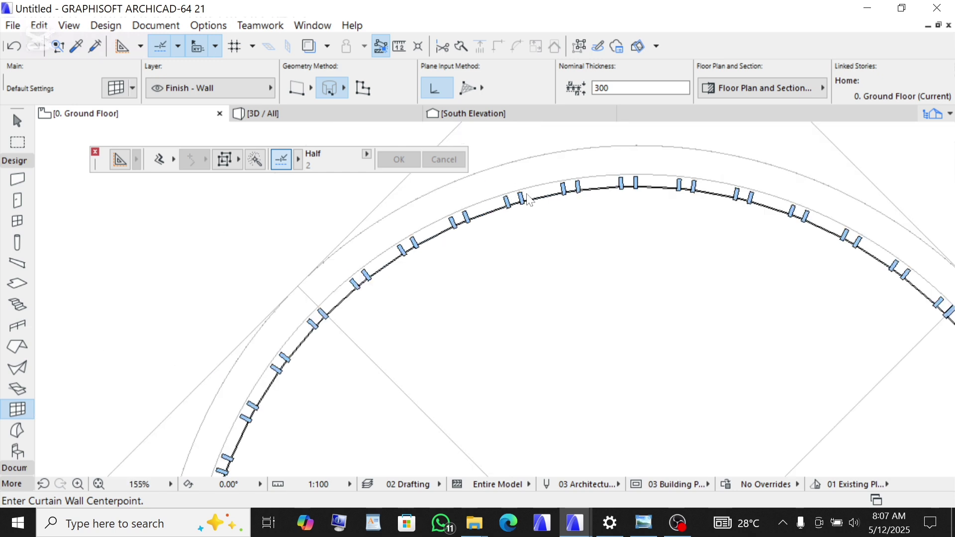
click(264, 117)
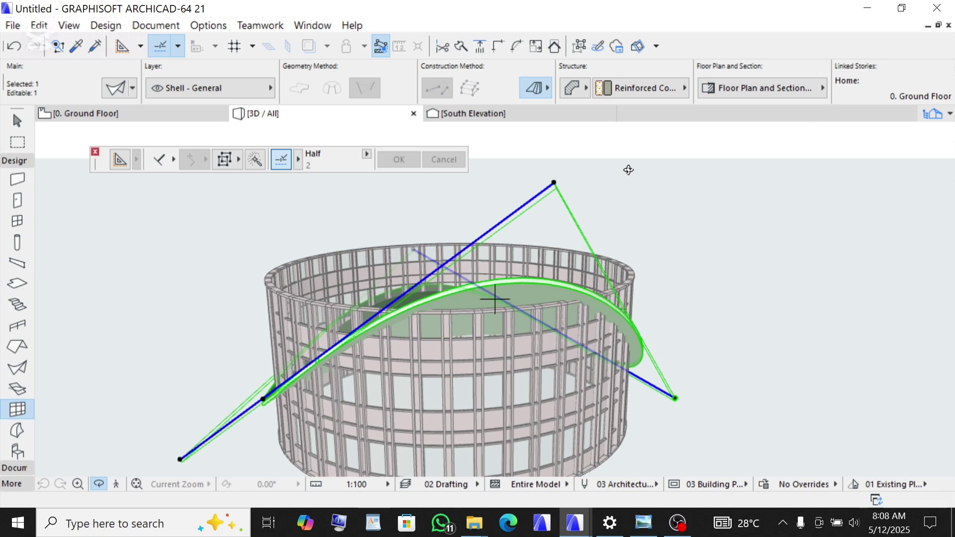
scroll(631, 179, down, 3)
scroll(641, 254, up, 10)
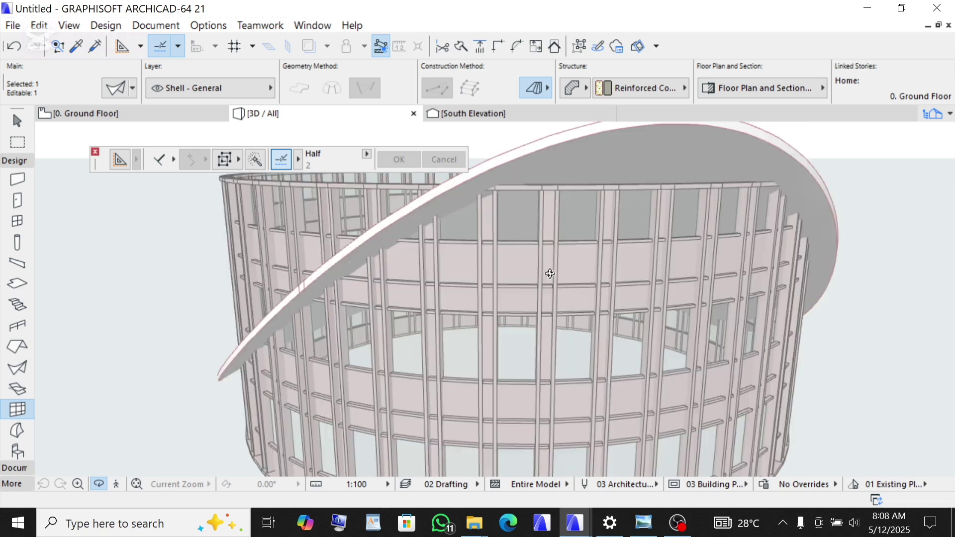
scroll(596, 249, down, 6)
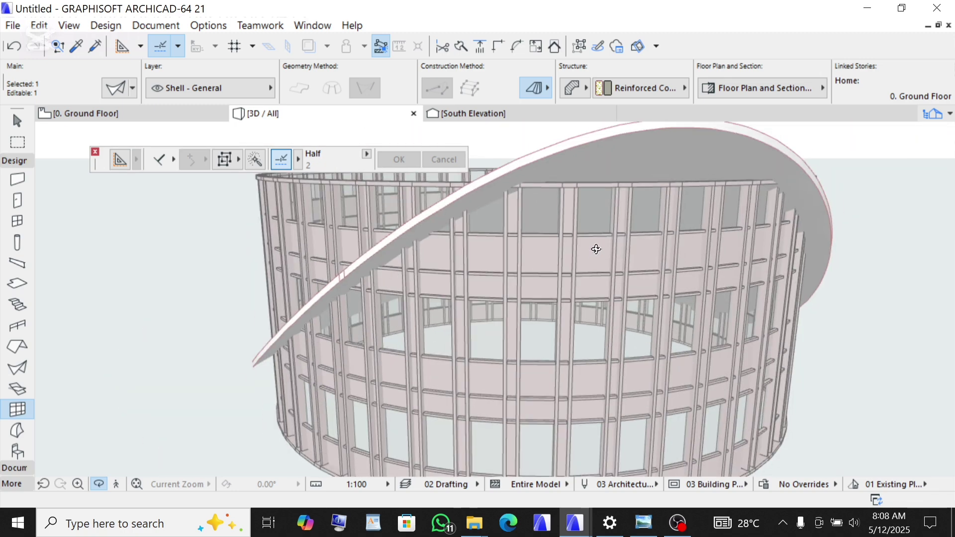
shift+middle_drag(615, 252, 738, 278)
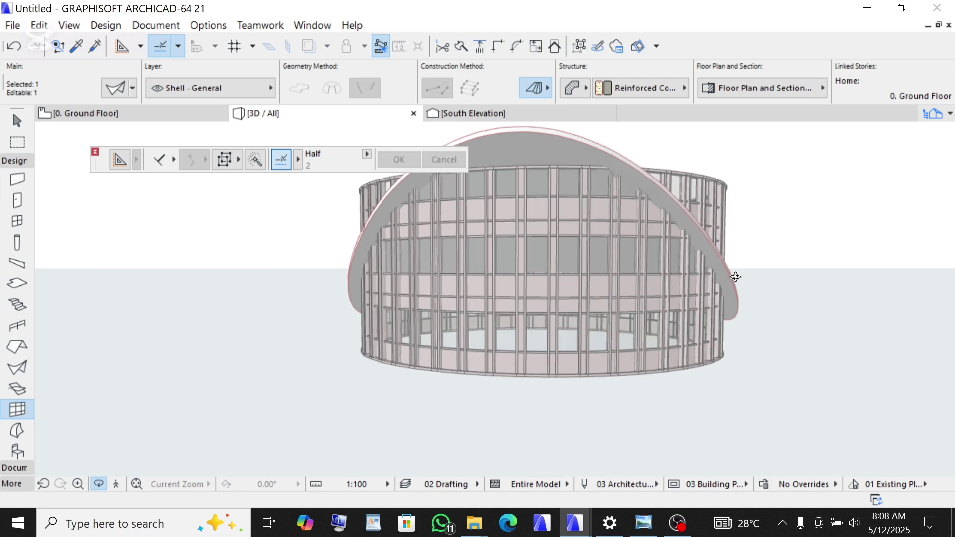
shift+middle_drag(631, 339, 722, 262)
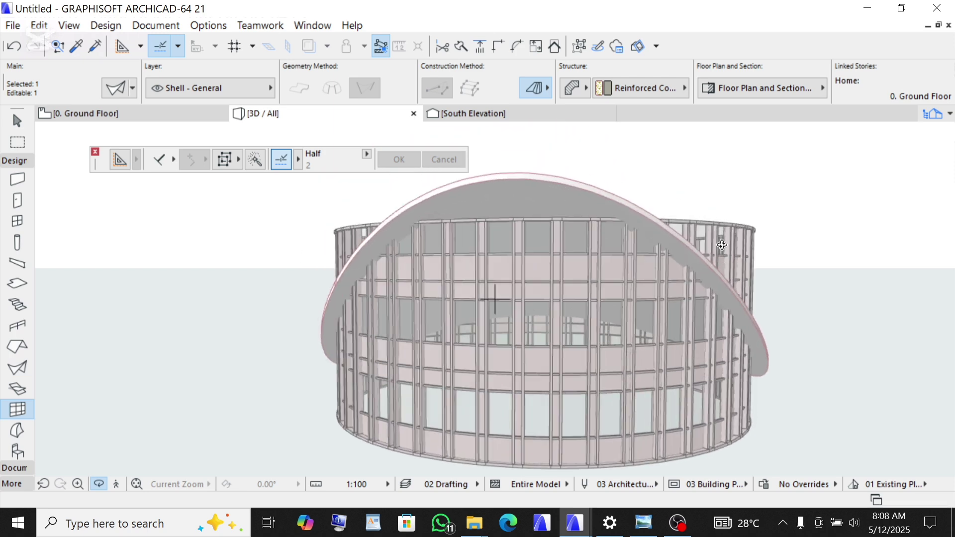
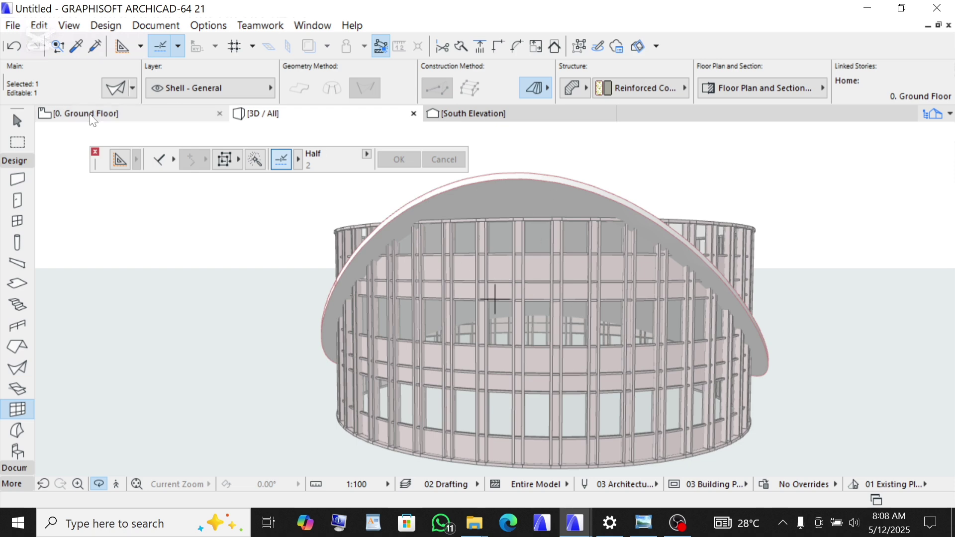
Step: Draw a straight horizontal section line in the ground floor plan just below the pavilion, looking up towards it
click(178, 112)
scroll(352, 187, down, 10)
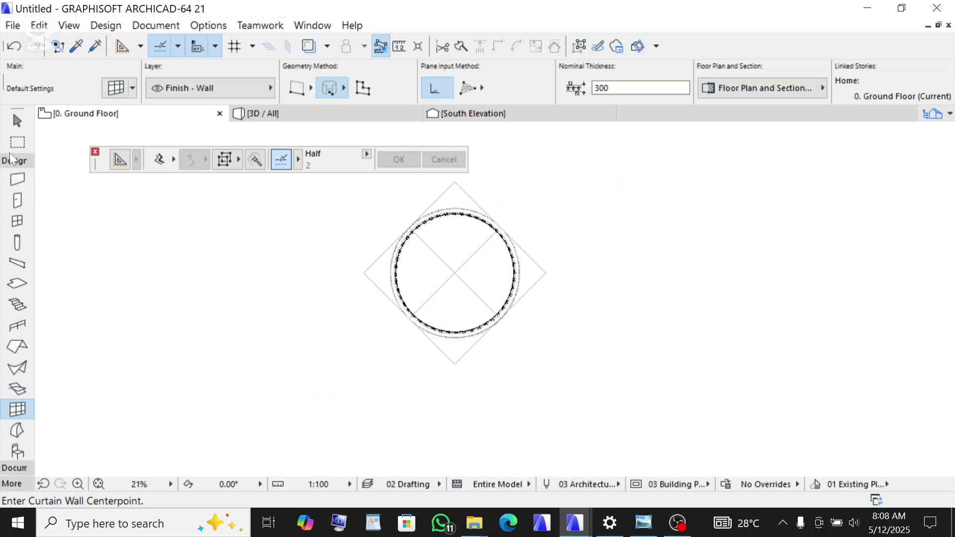
click(12, 162)
click(14, 176)
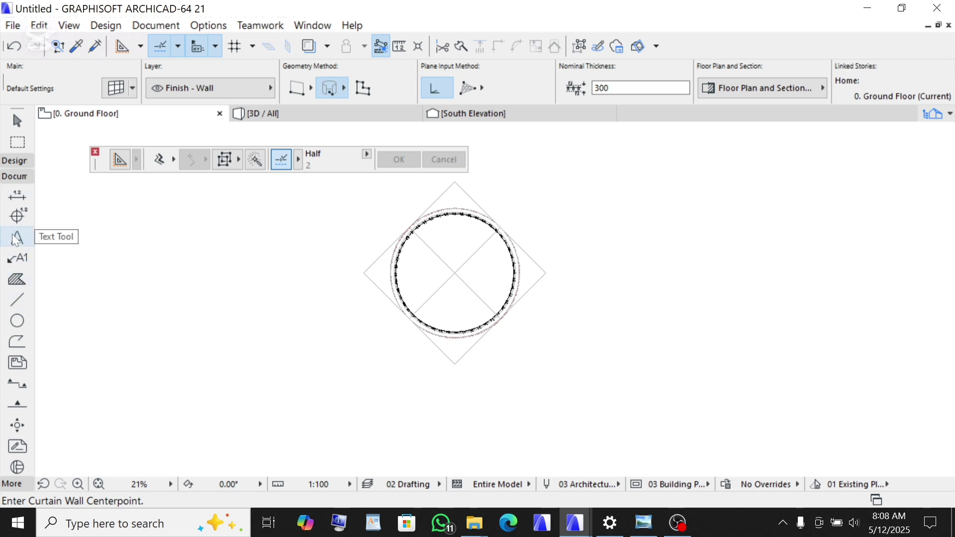
click(19, 384)
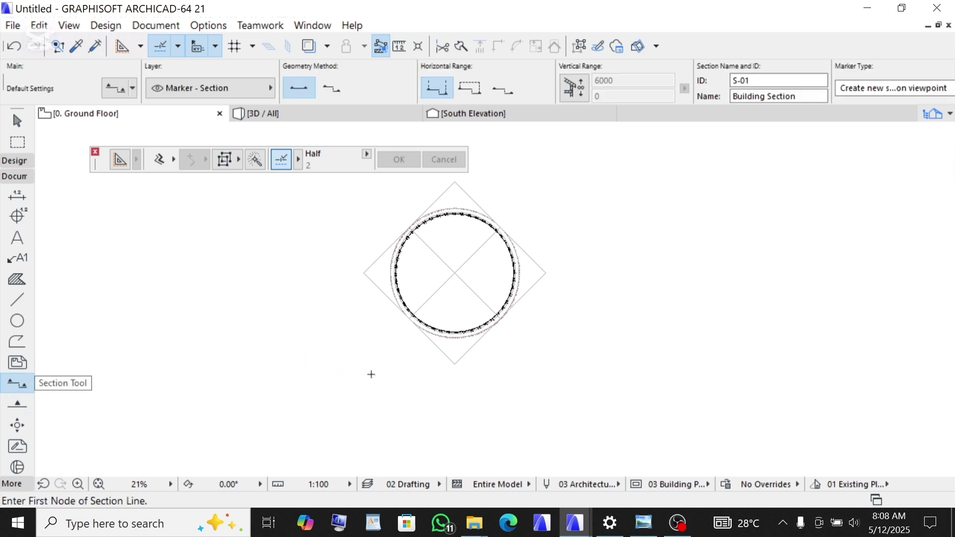
click(320, 396)
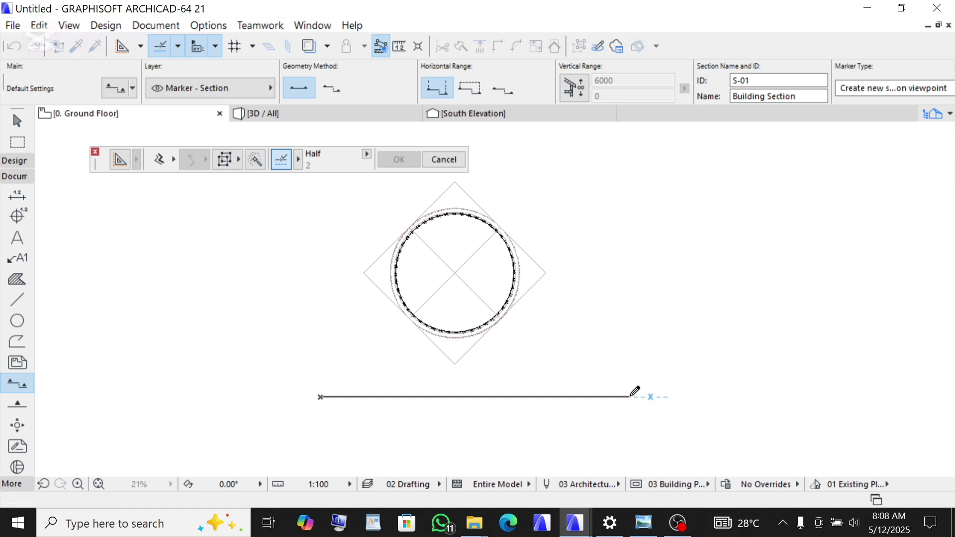
click(630, 397)
key(Escape)
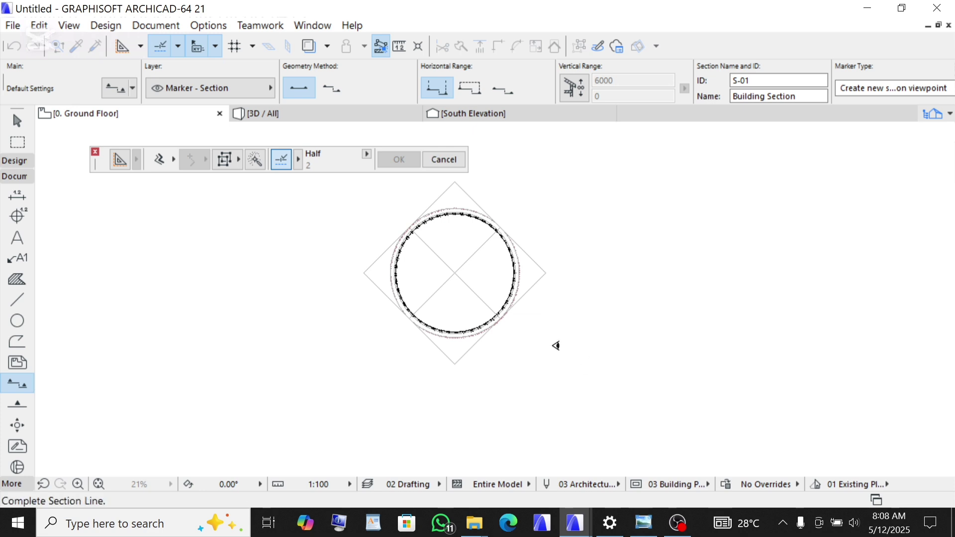
click(555, 345)
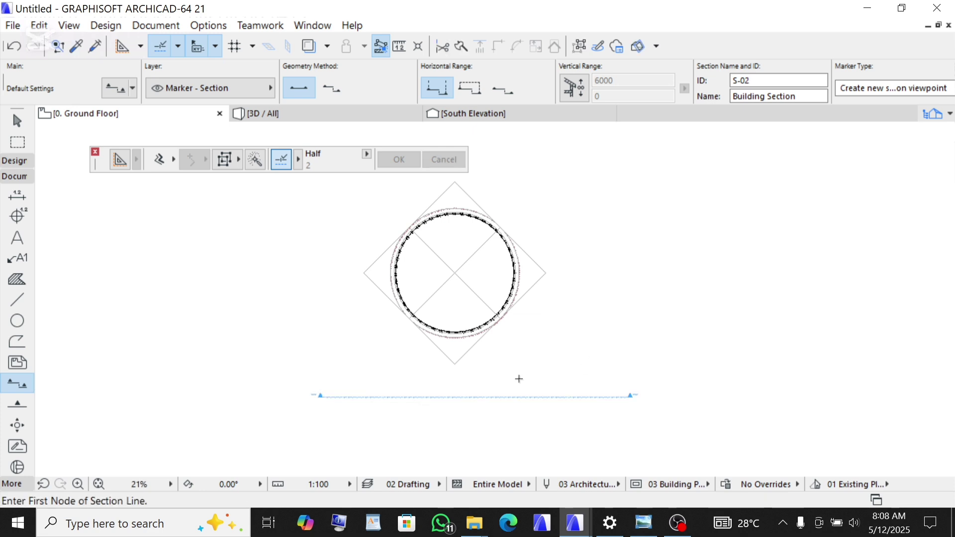
Step: Open the new section with the current view settings and examine the roof shell's profile and the curtain wall's base corner
shift+click(499, 397)
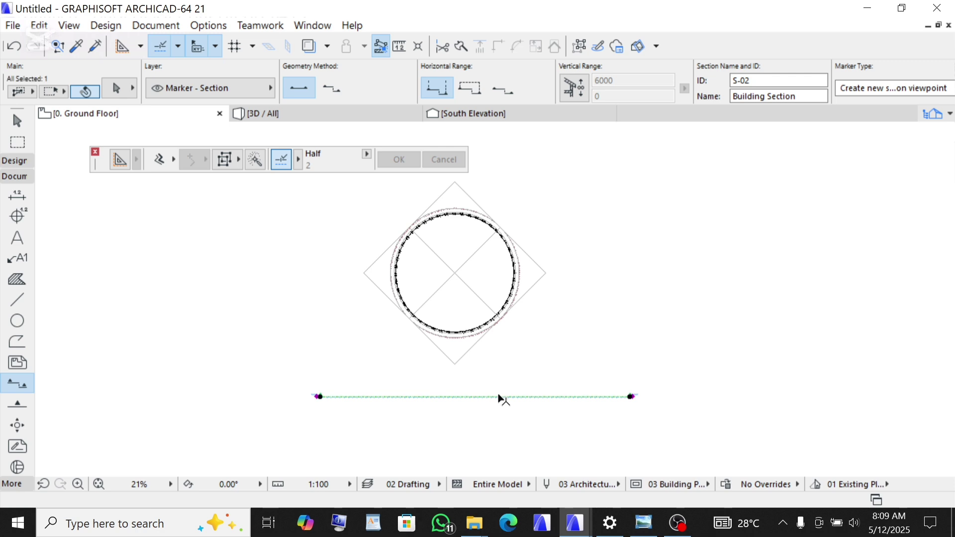
right_click(513, 362)
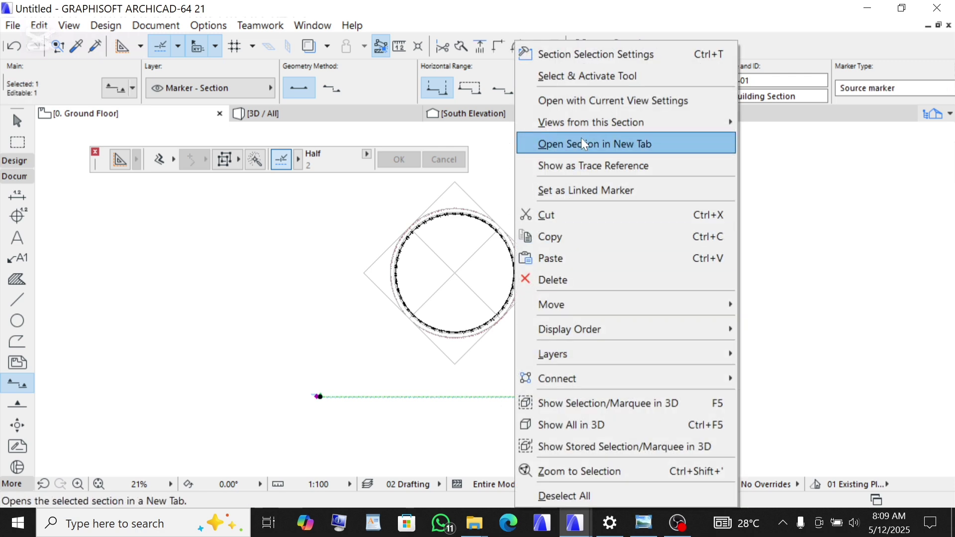
click(598, 106)
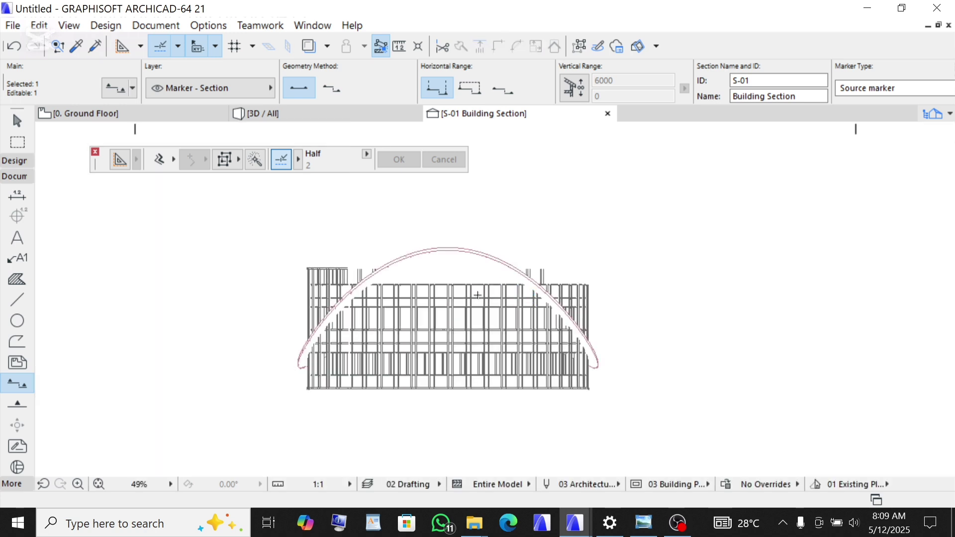
scroll(621, 393, up, 2)
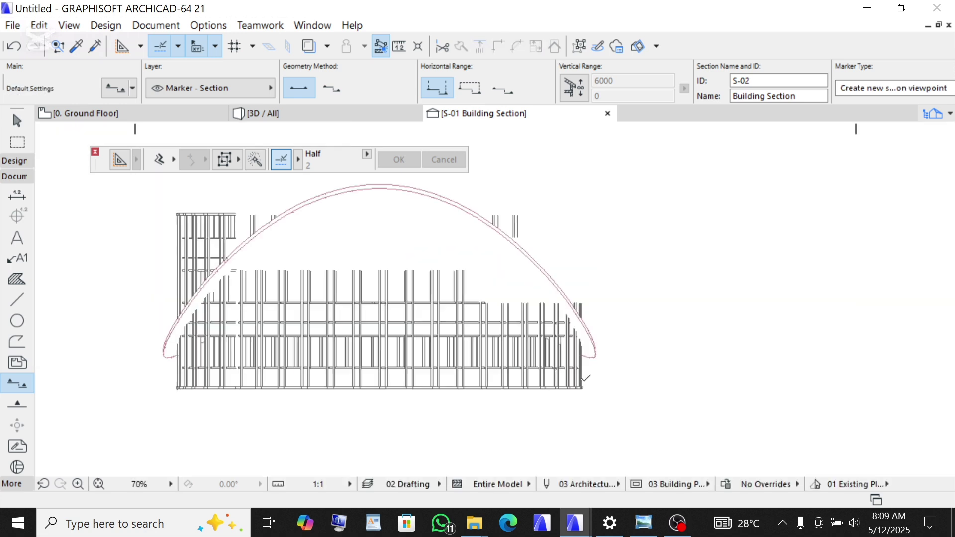
scroll(585, 383, up, 1)
scroll(545, 373, down, 2)
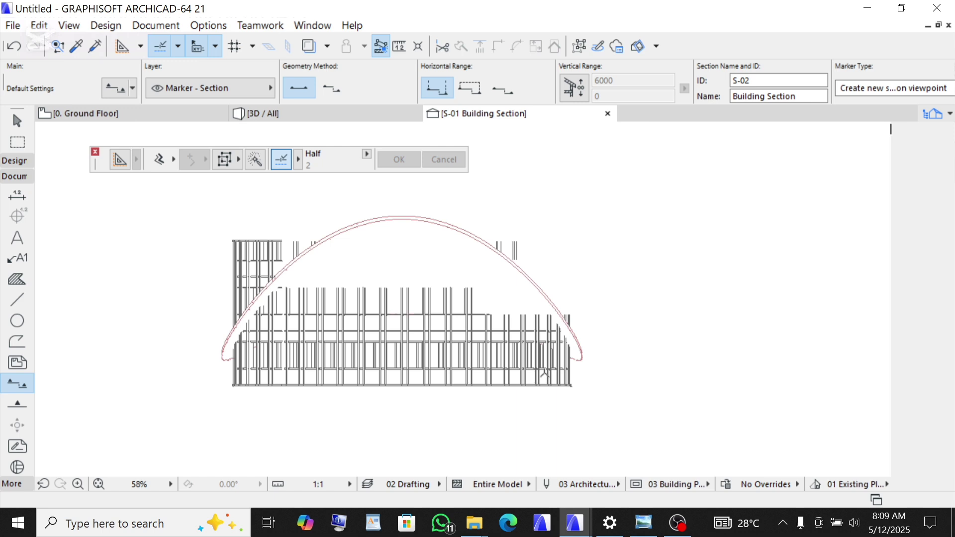
scroll(544, 372, up, 14)
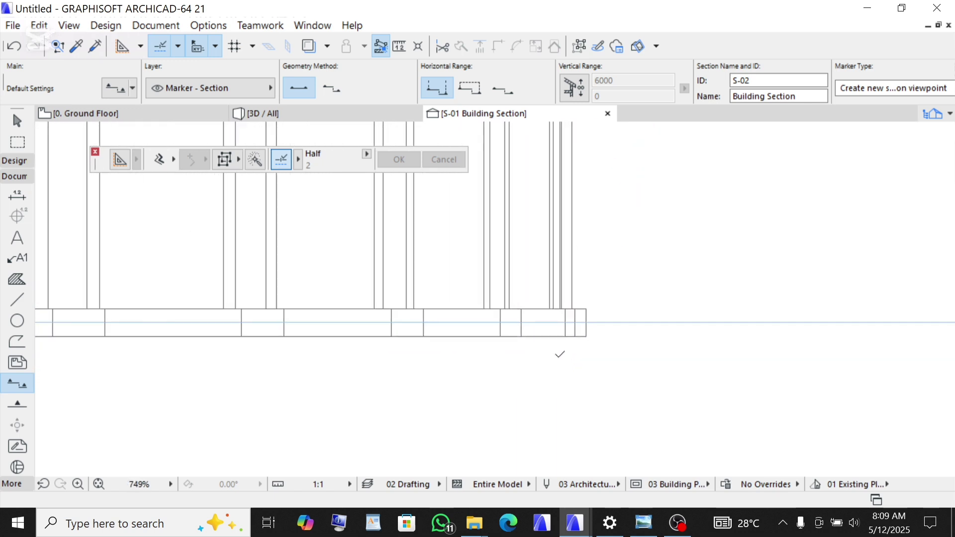
scroll(560, 354, up, 3)
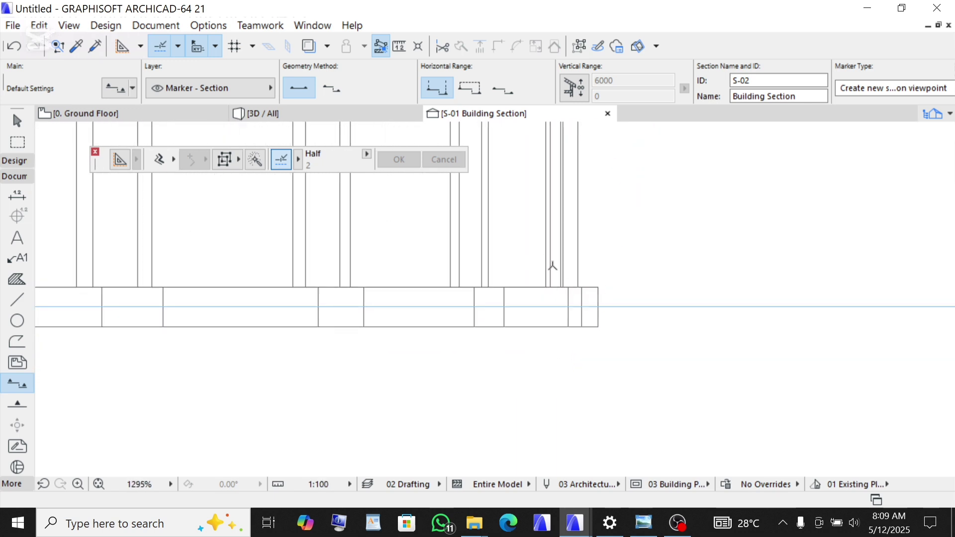
scroll(552, 266, down, 15)
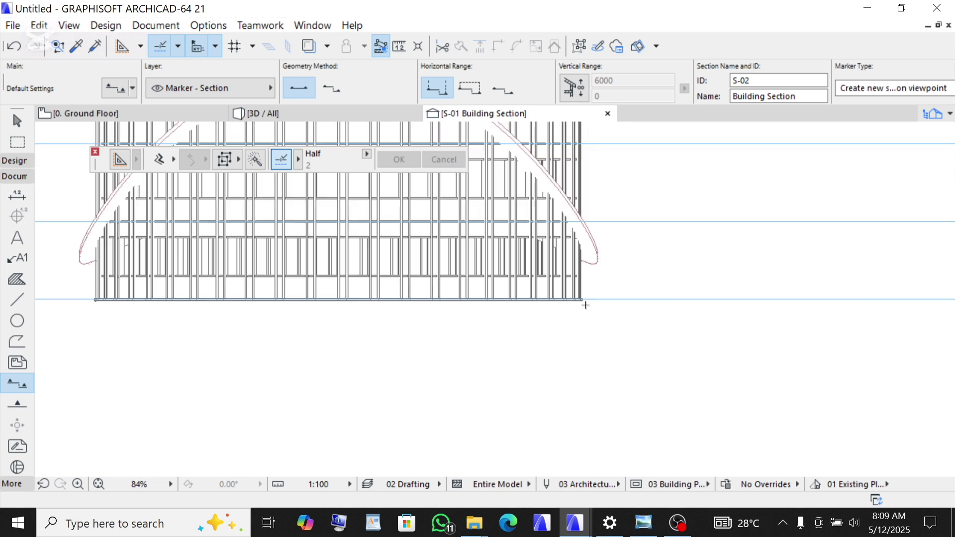
Step: Examine the curtain wall's base corner in the section against the ground floor level line
scroll(585, 305, up, 10)
scroll(395, 270, down, 10)
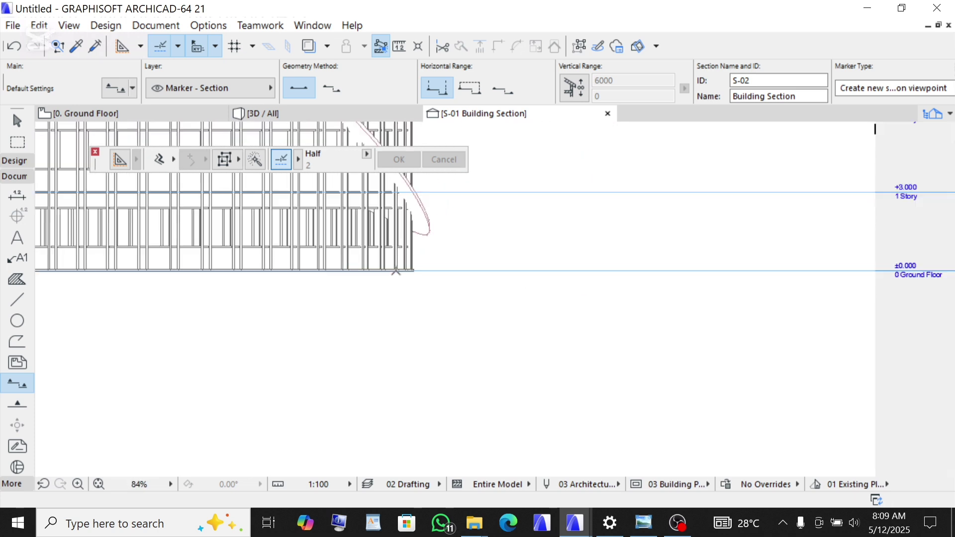
scroll(396, 270, down, 5)
scroll(616, 269, up, 11)
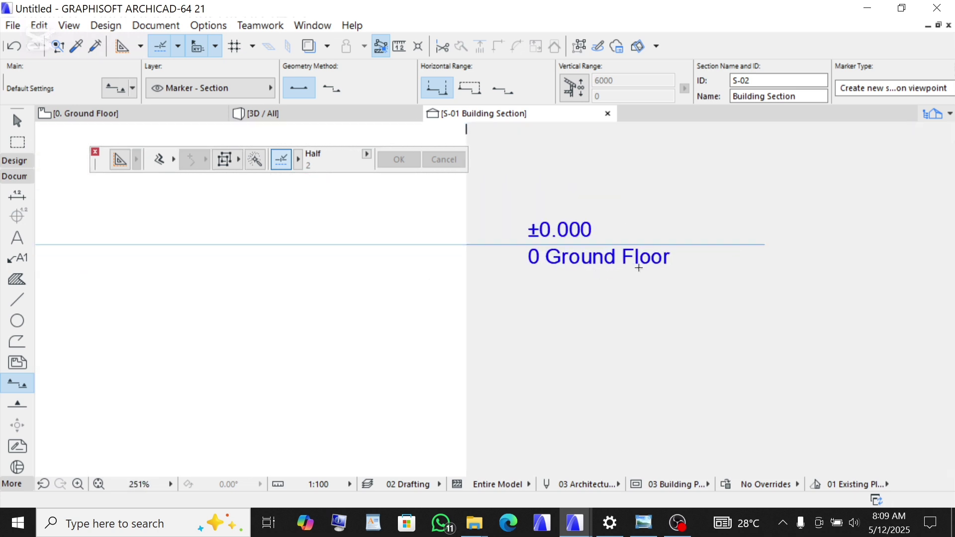
scroll(641, 263, down, 13)
scroll(477, 259, up, 15)
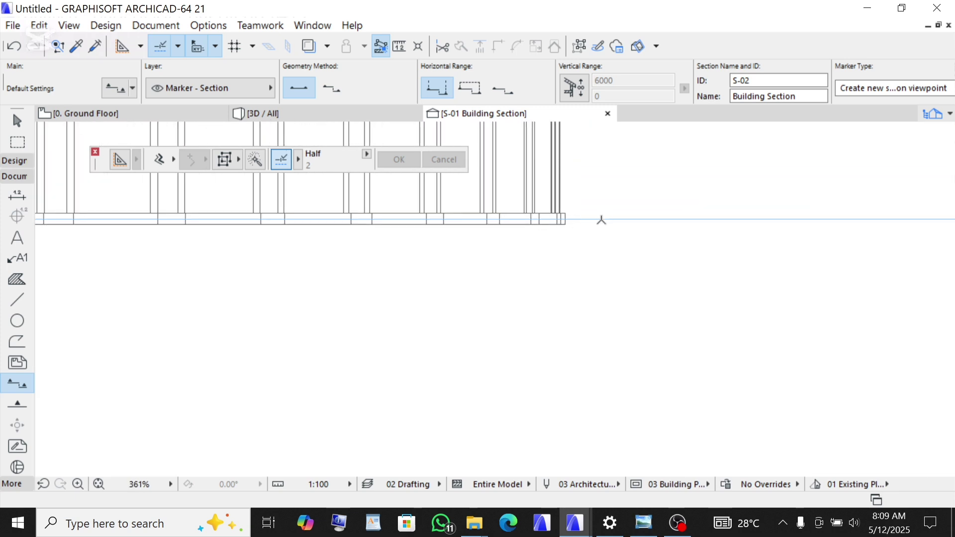
scroll(567, 227, up, 6)
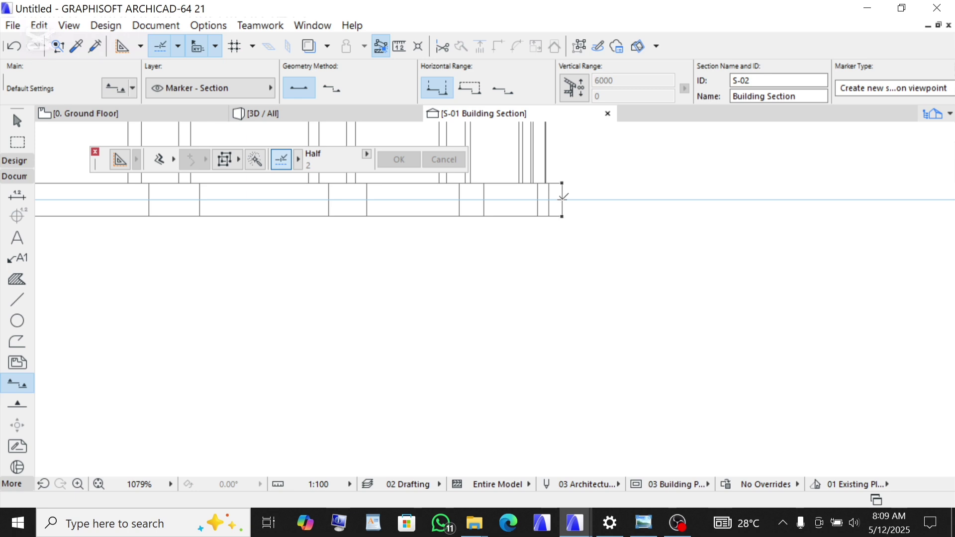
scroll(593, 283, down, 14)
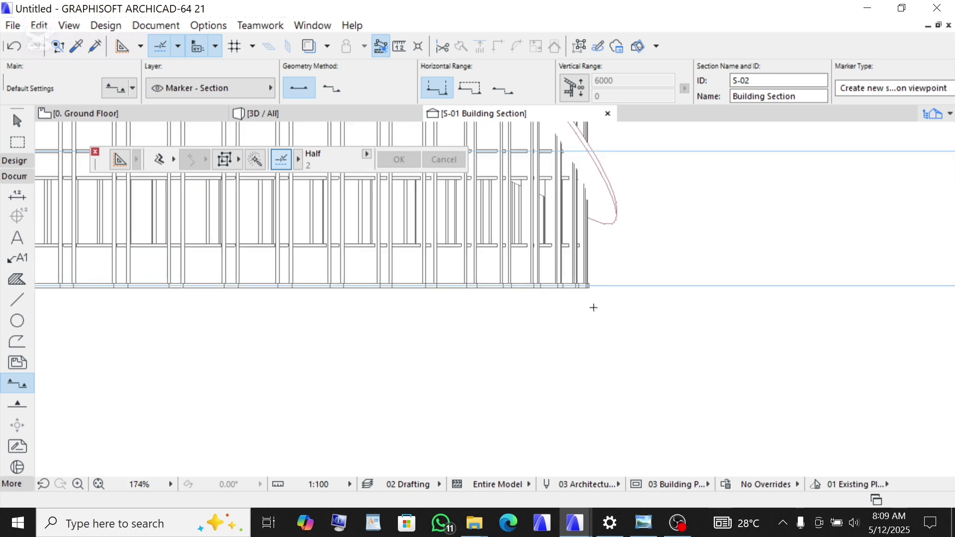
scroll(605, 324, down, 3)
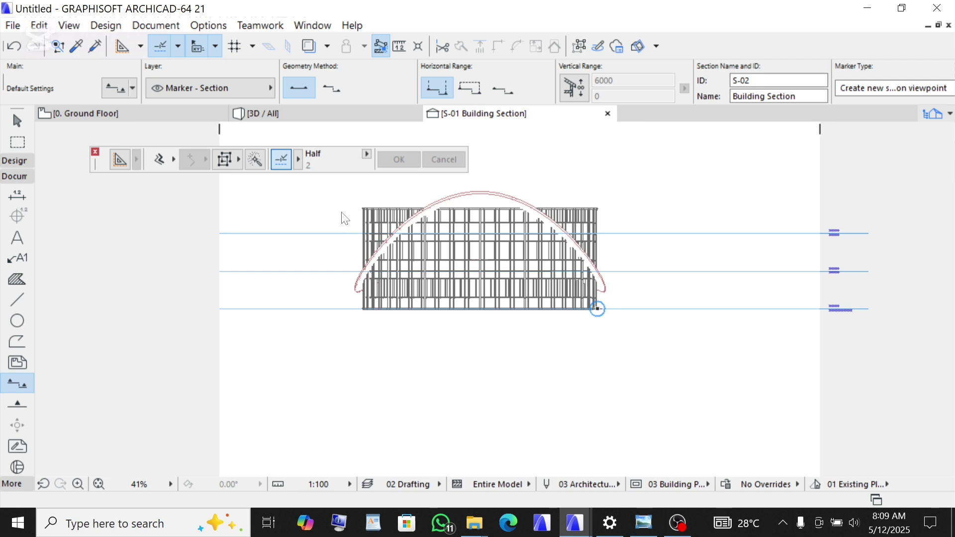
Step: Select the roof shell and curtain wall together and move them up 50 mm, bringing the base frame's lower corner onto the ground floor line
click(333, 193)
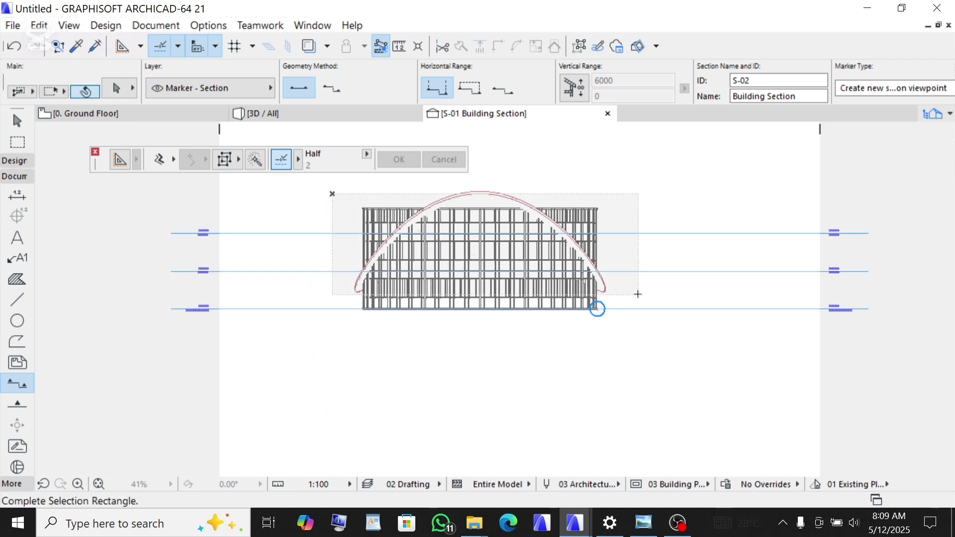
click(638, 294)
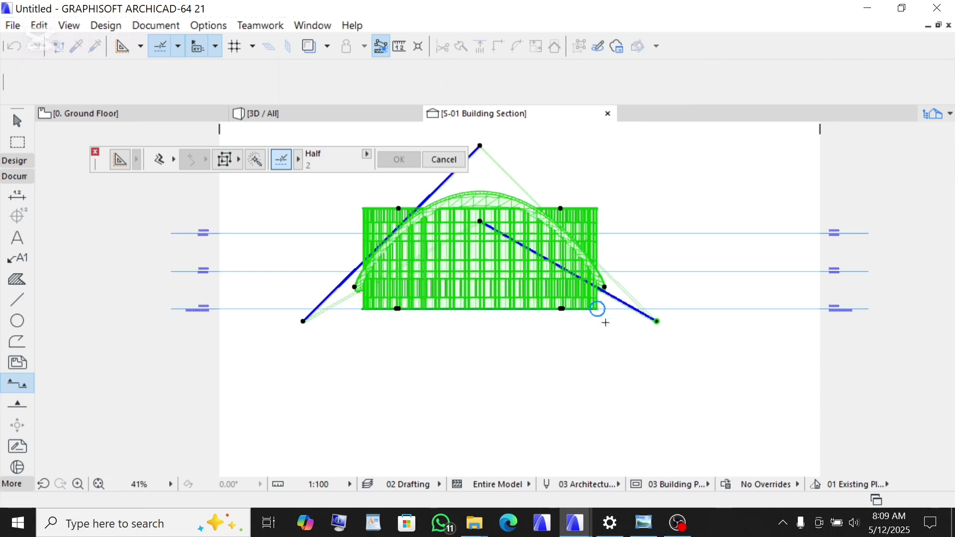
scroll(605, 323, up, 3)
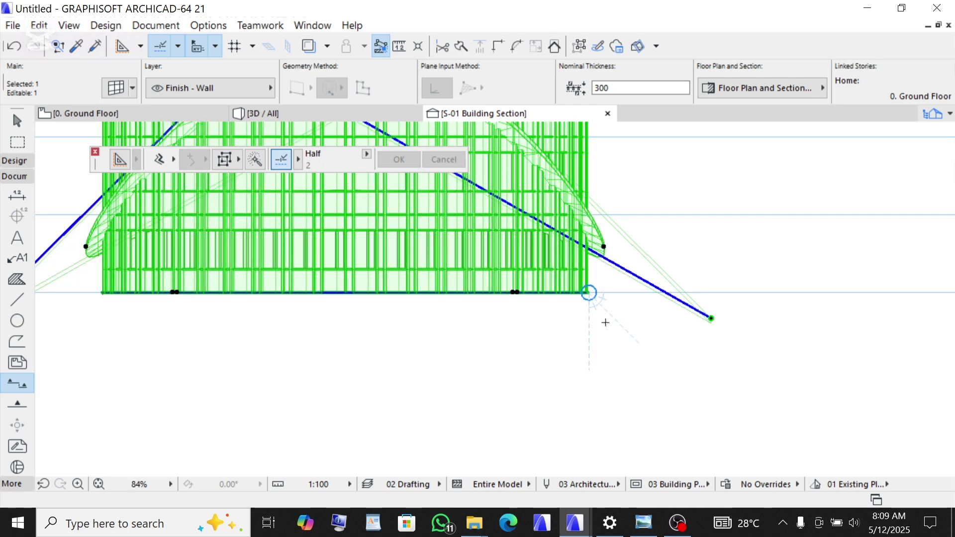
scroll(587, 298, up, 10)
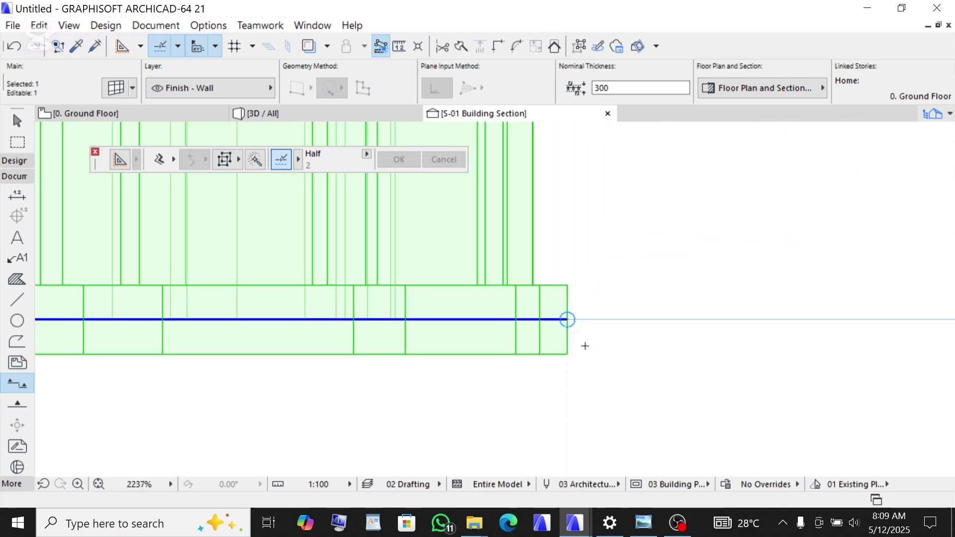
click(567, 354)
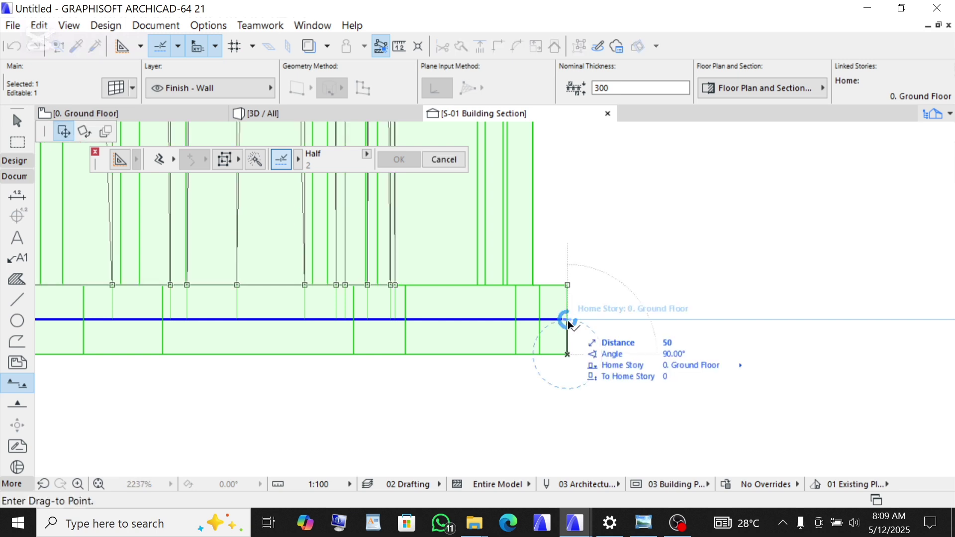
click(568, 321)
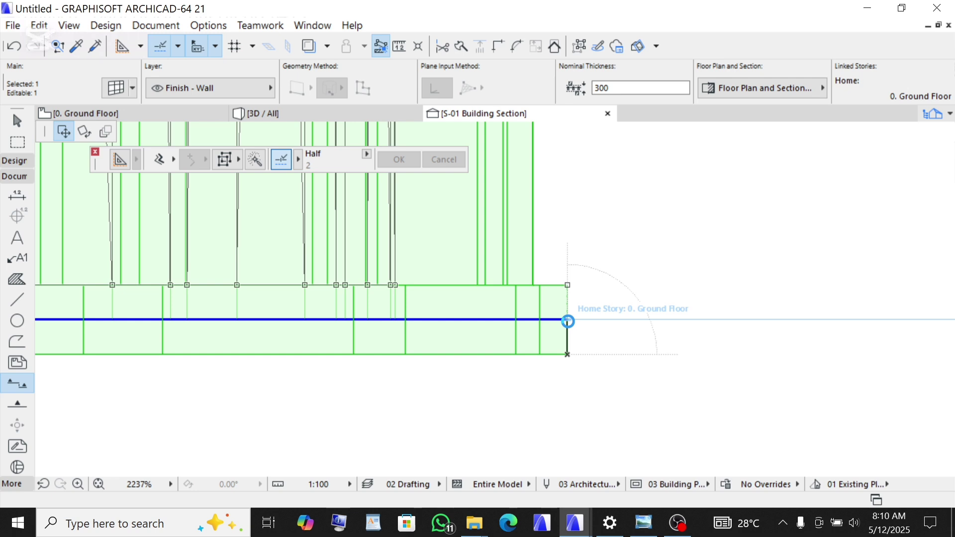
click(567, 321)
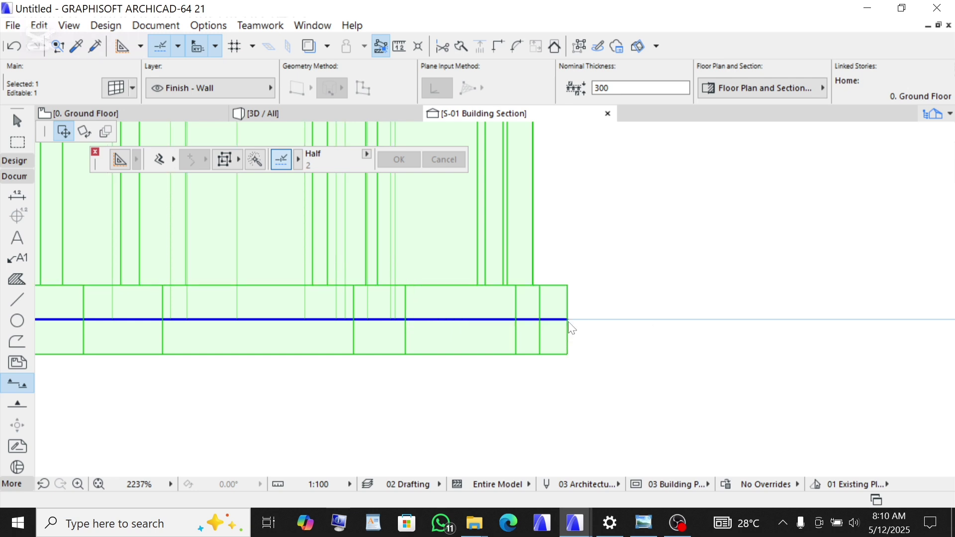
scroll(575, 377, down, 1)
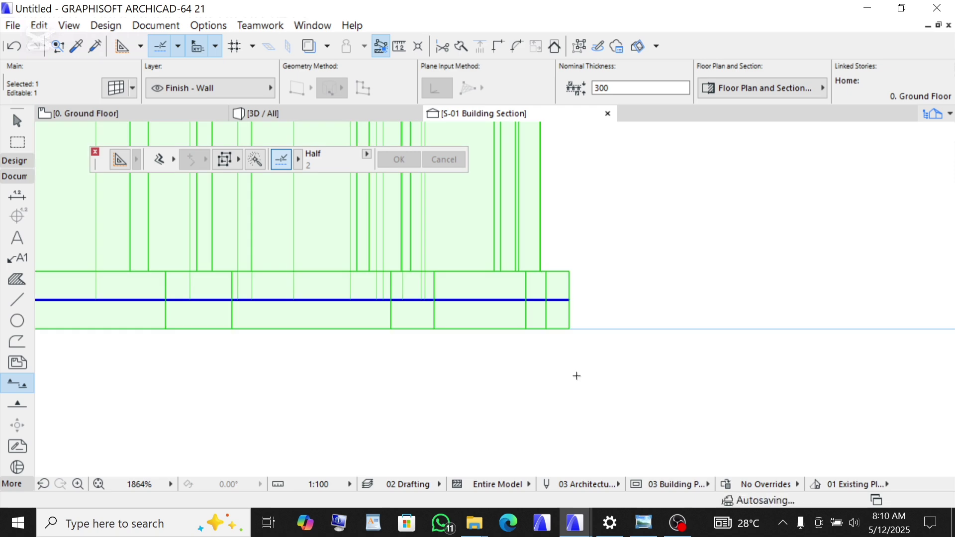
scroll(576, 376, down, 10)
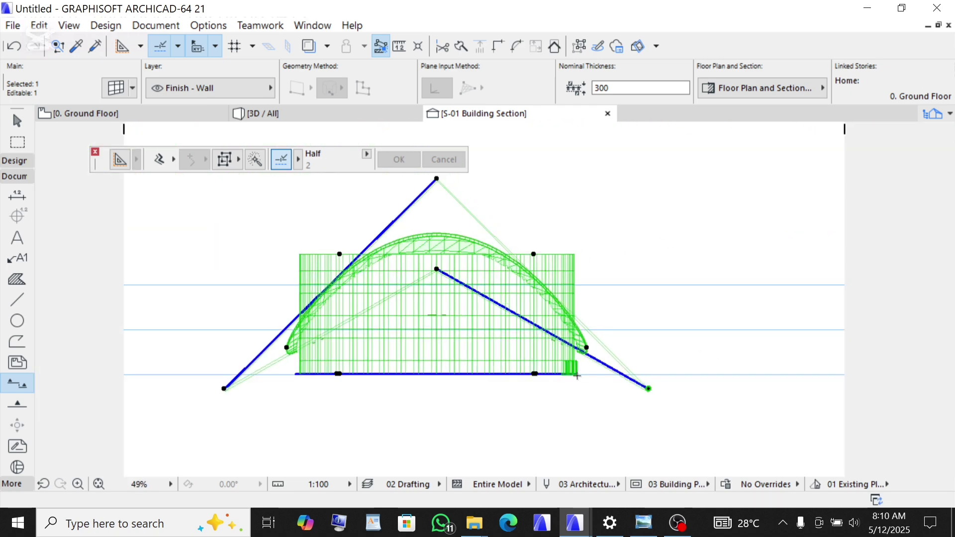
scroll(590, 351, up, 2)
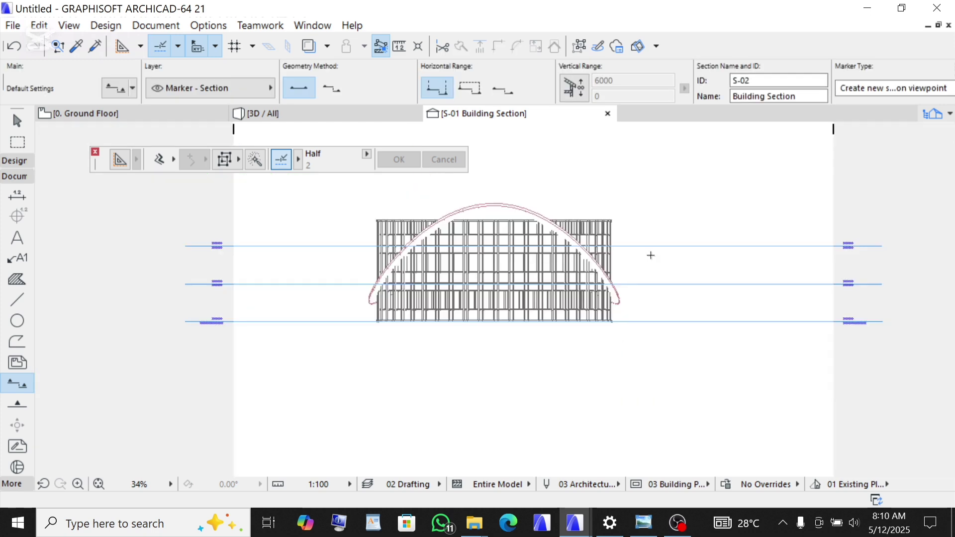
Step: Select only the roof shell in the section and compare its lower edge with the story level markers
scroll(544, 225, up, 5)
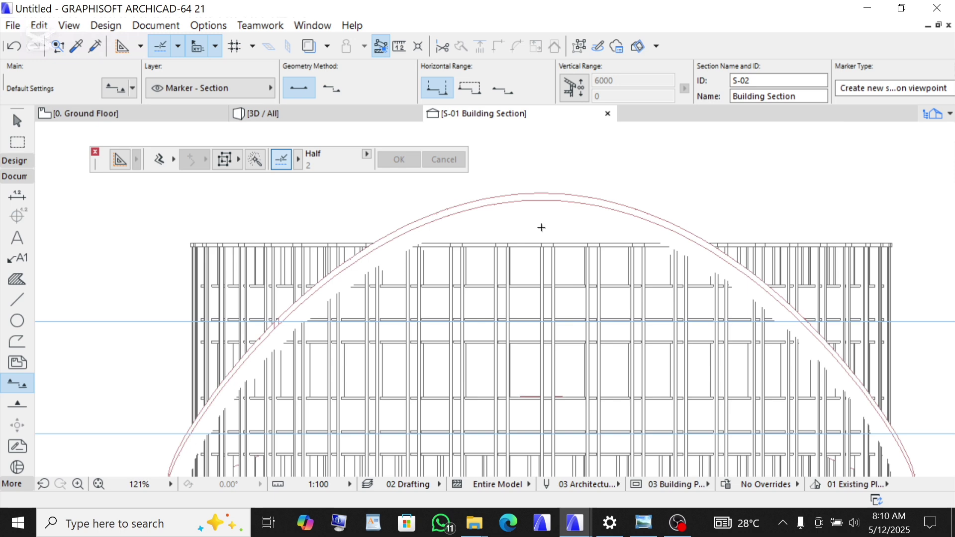
shift+click(547, 202)
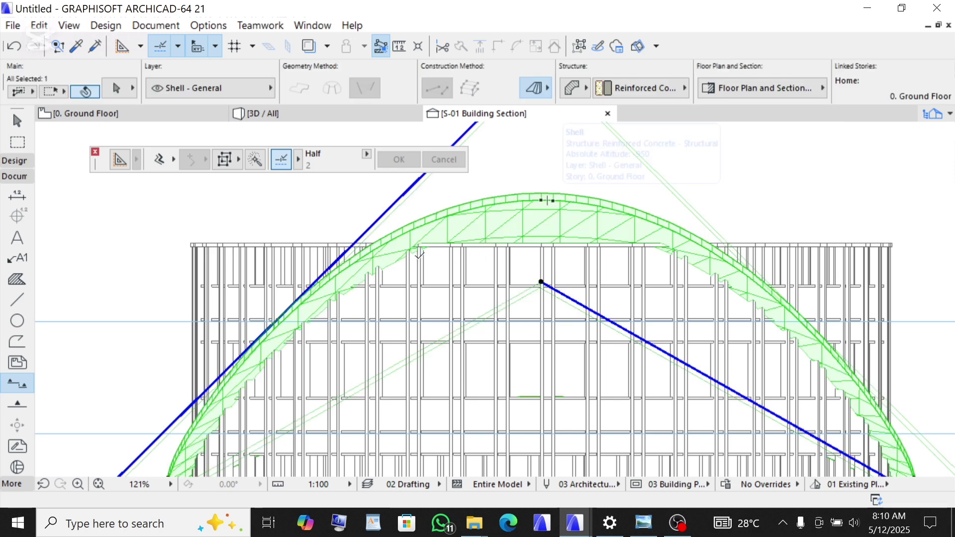
scroll(420, 254, down, 6)
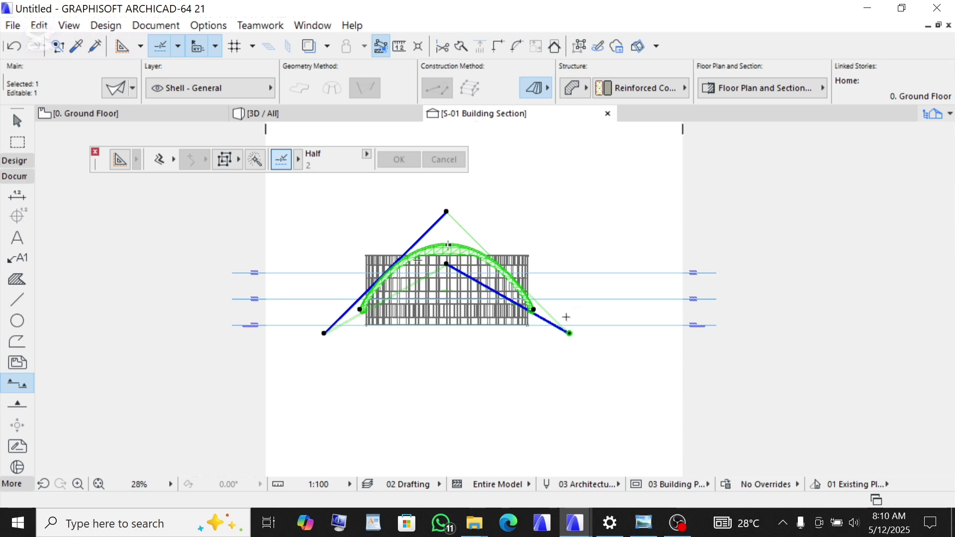
scroll(566, 317, up, 5)
scroll(522, 303, up, 3)
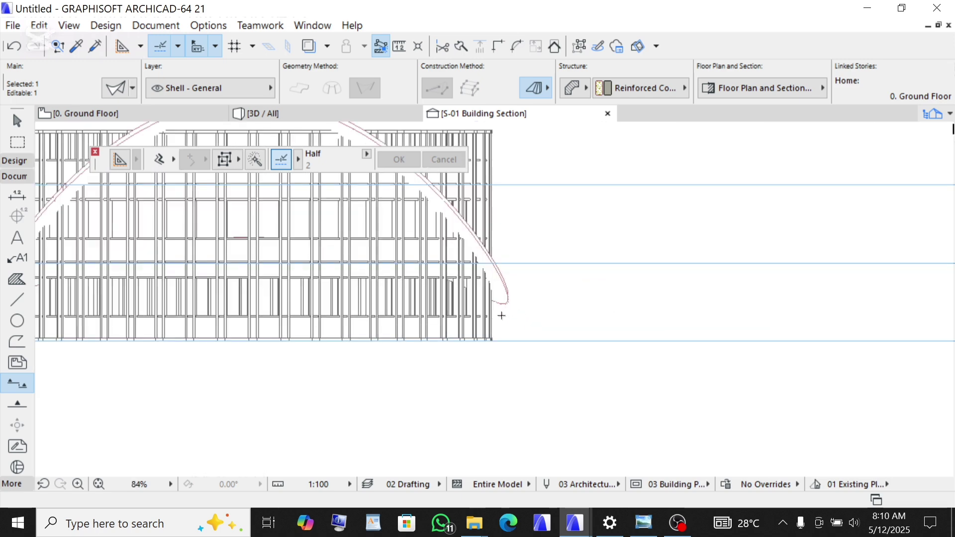
scroll(447, 288, down, 3)
scroll(558, 271, up, 1)
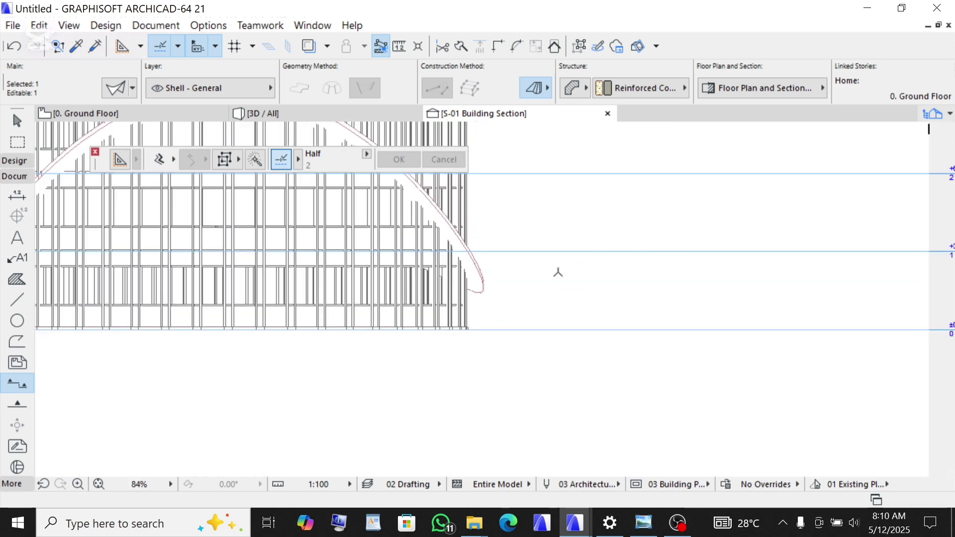
scroll(782, 252, down, 2)
scroll(843, 259, up, 5)
scroll(842, 259, up, 1)
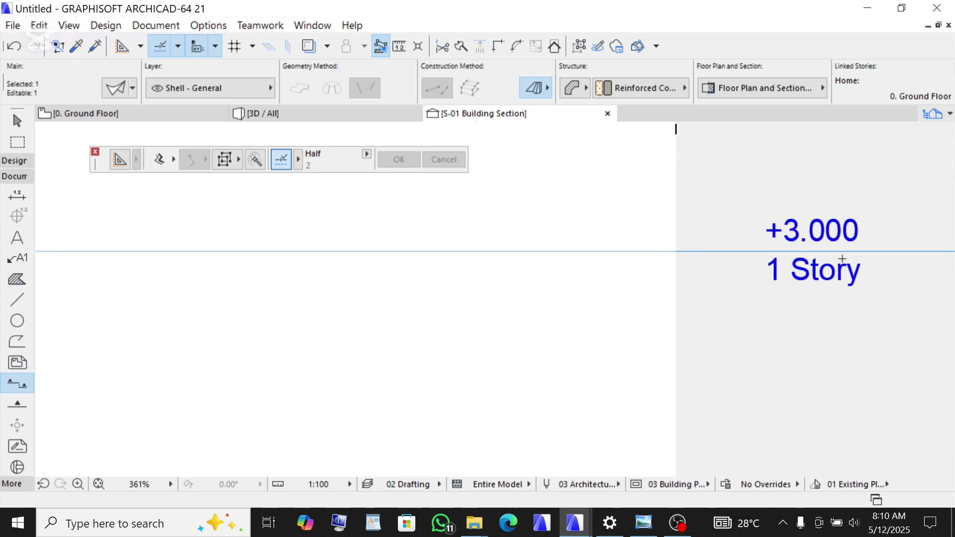
scroll(819, 254, up, 4)
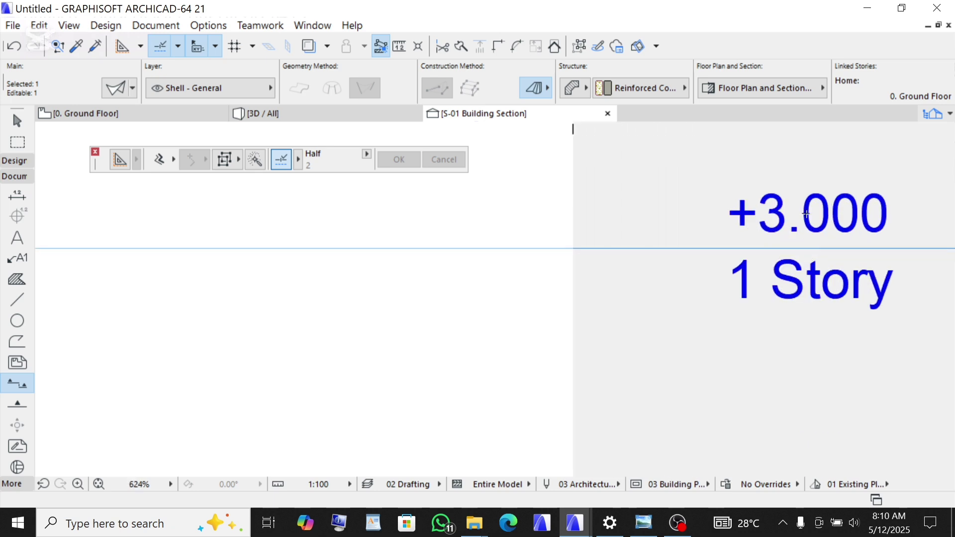
scroll(797, 237, down, 10)
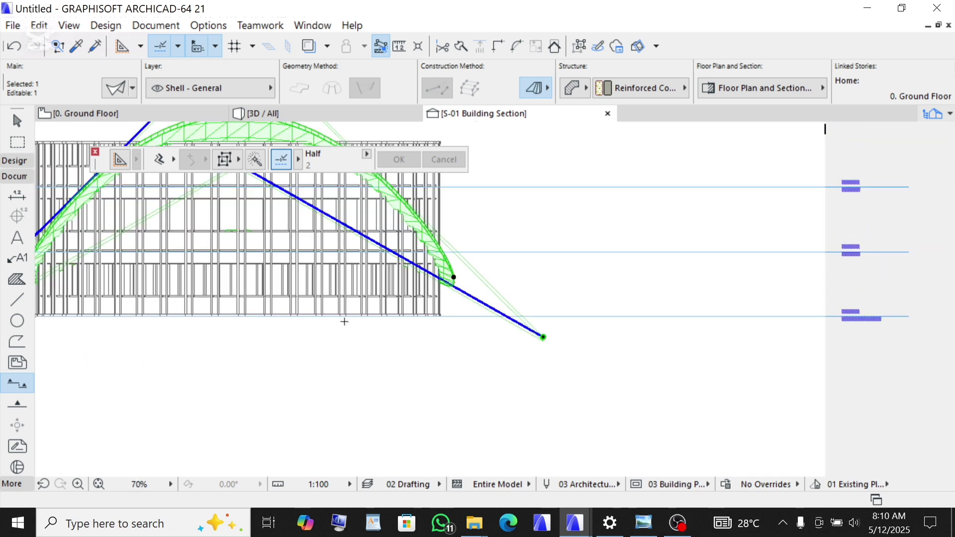
Step: Move the roof shell straight up from its lowest edge to the 1 Story level line
scroll(464, 292, up, 16)
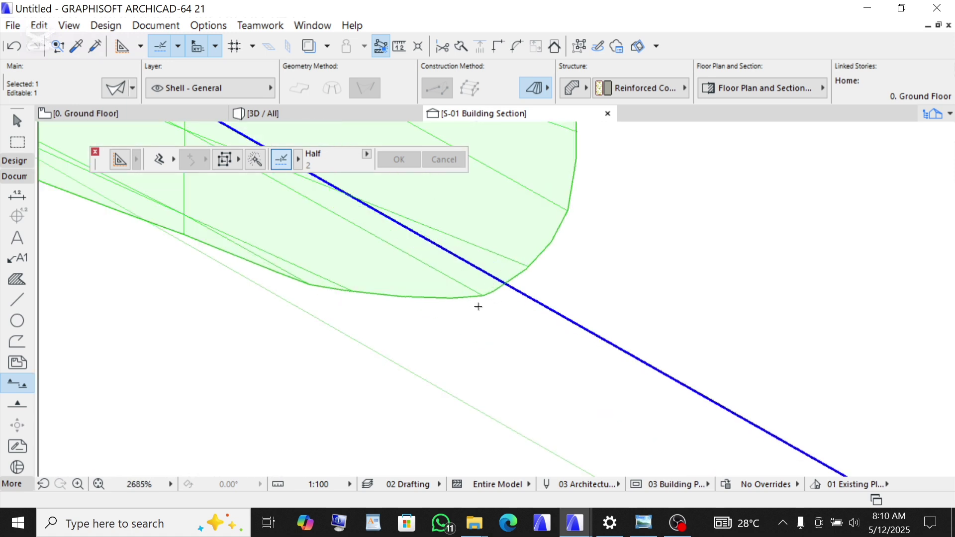
key(ctrl+d)
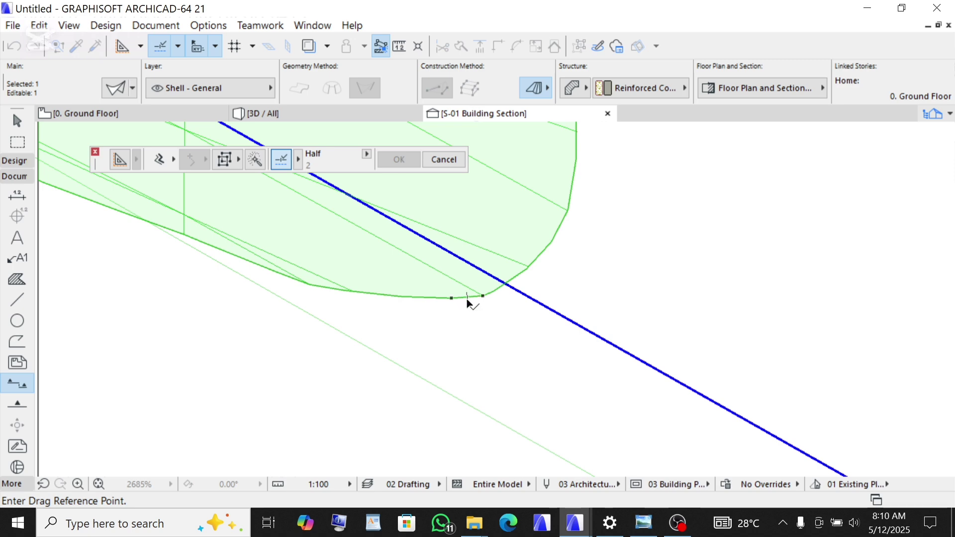
click(467, 299)
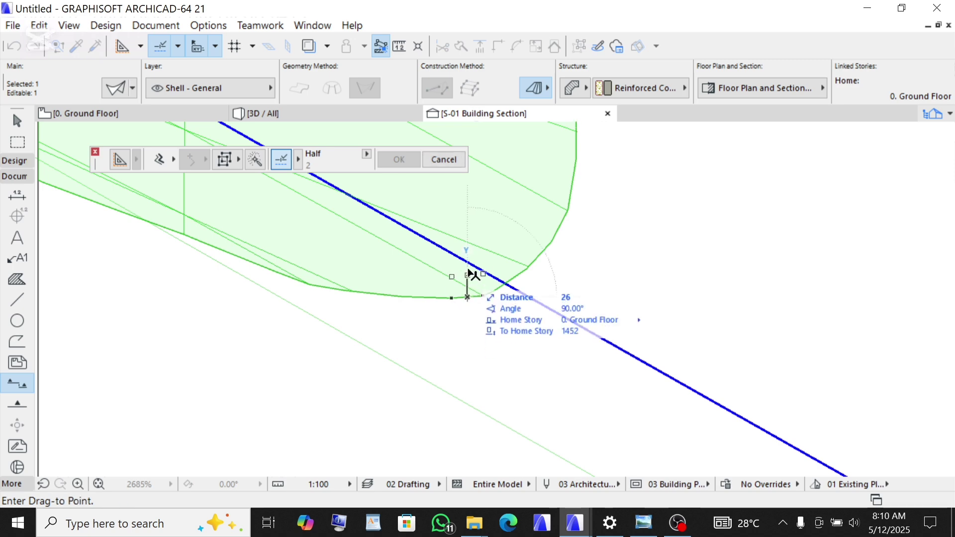
scroll(475, 298, down, 8)
scroll(477, 348, down, 3)
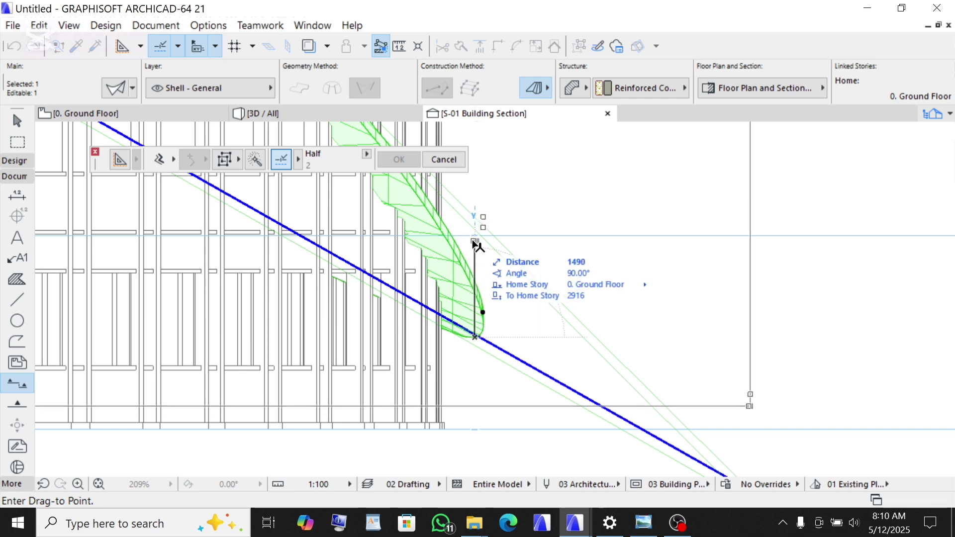
click(475, 237)
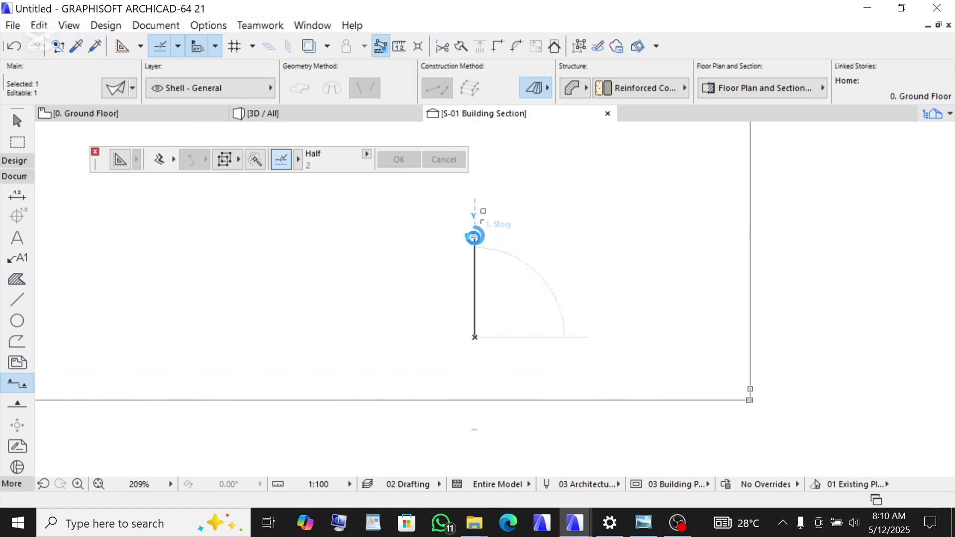
scroll(718, 282, down, 3)
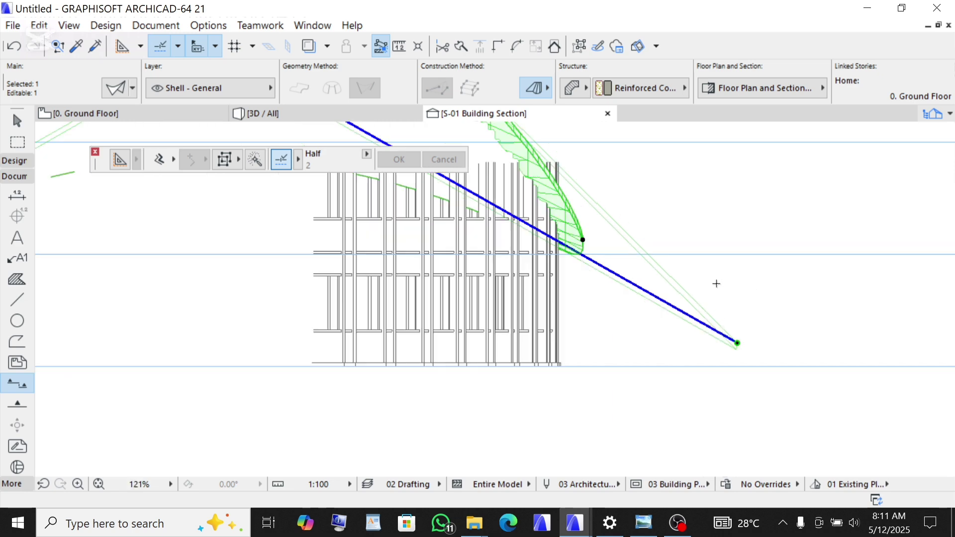
scroll(635, 274, down, 5)
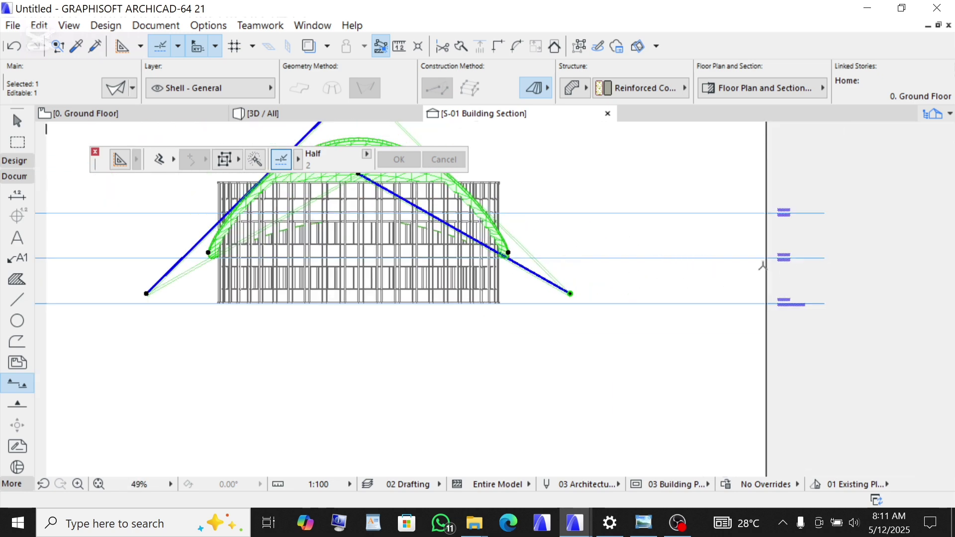
Step: Move the selected roof shell straight down 1000 mm in the building section
scroll(517, 244, up, 6)
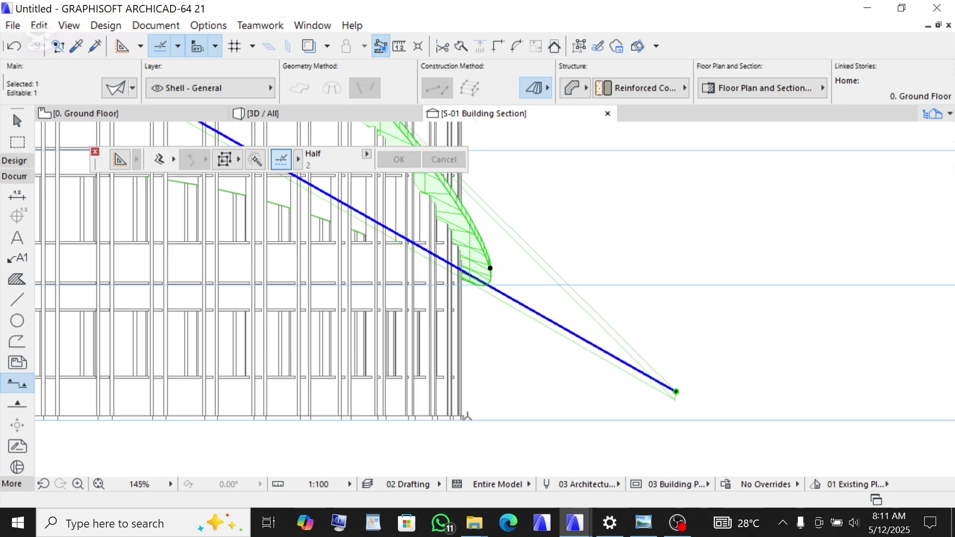
scroll(466, 416, up, 1)
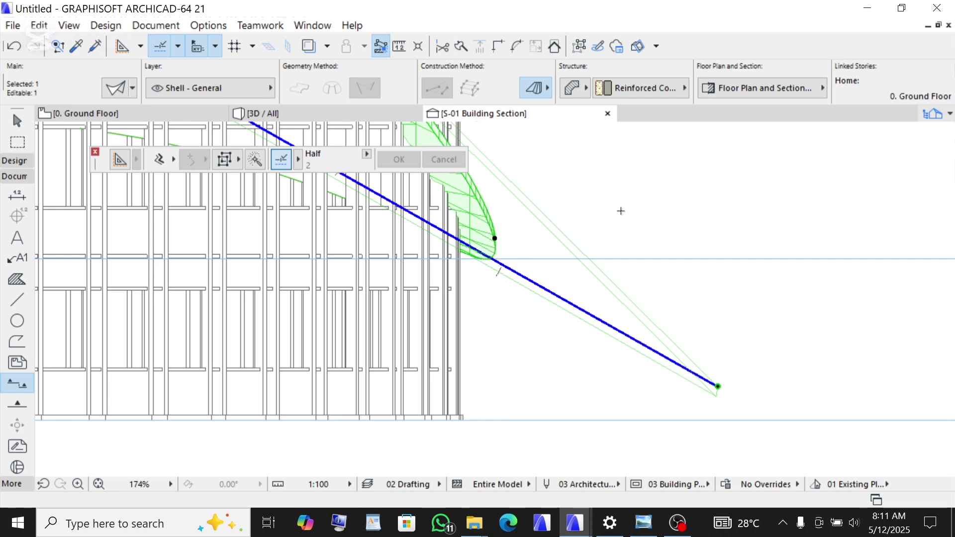
key(ctrl+d)
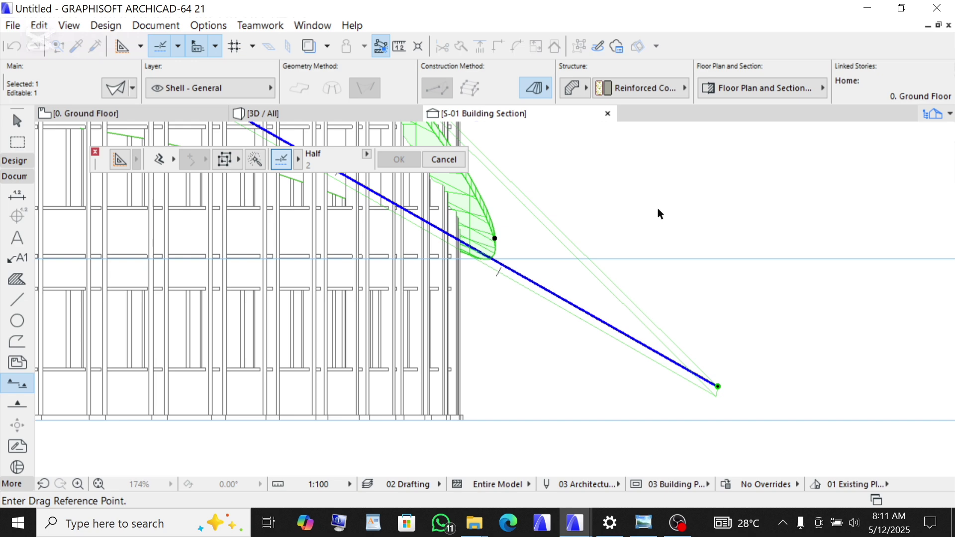
click(731, 212)
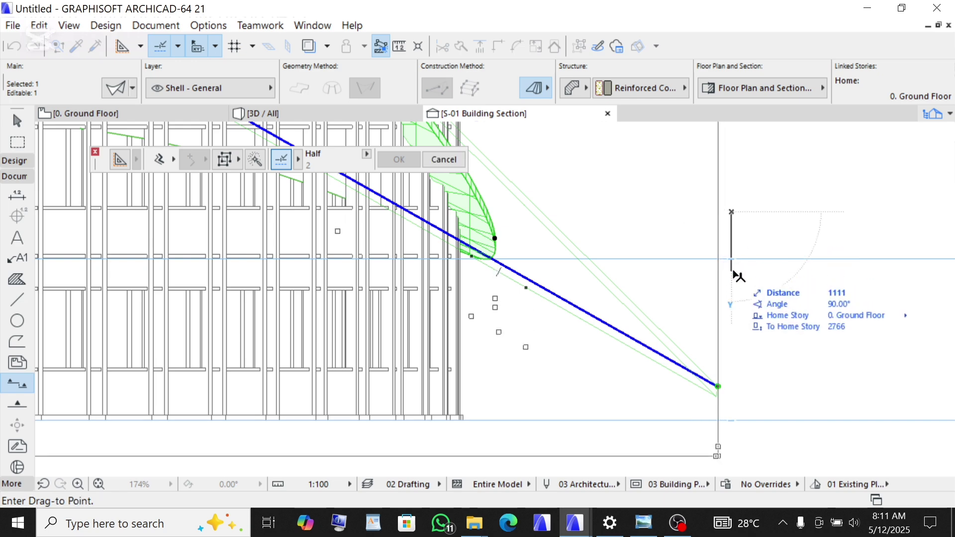
text(1000)
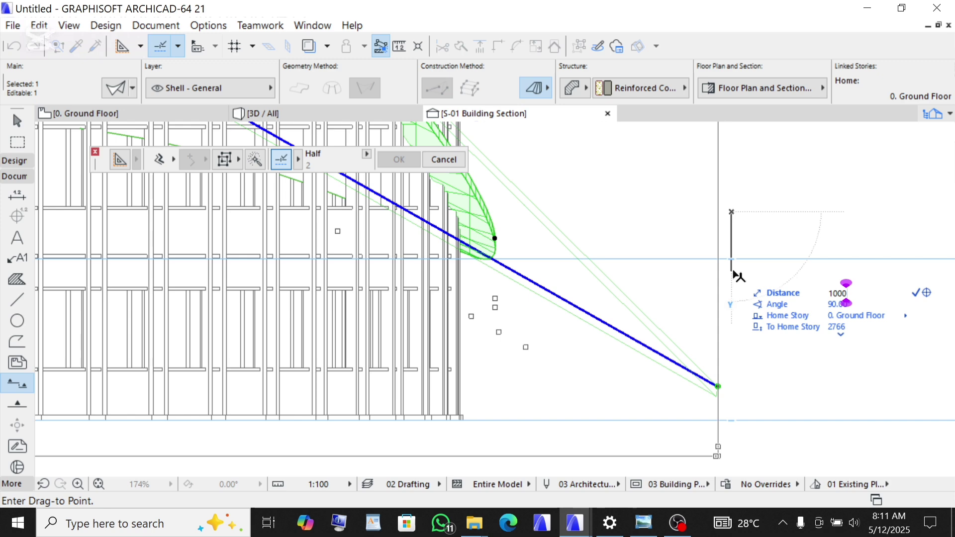
key(Return)
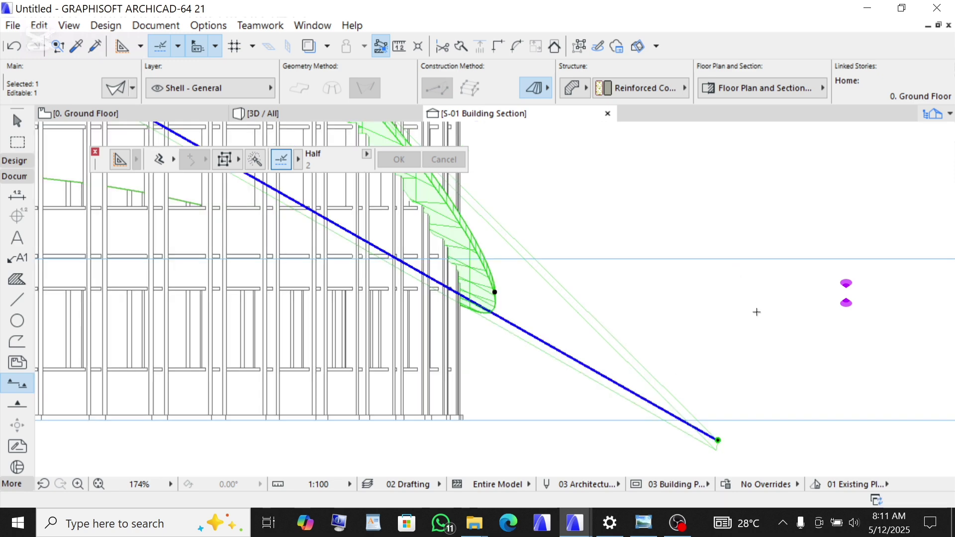
scroll(752, 321, down, 3)
scroll(748, 323, down, 2)
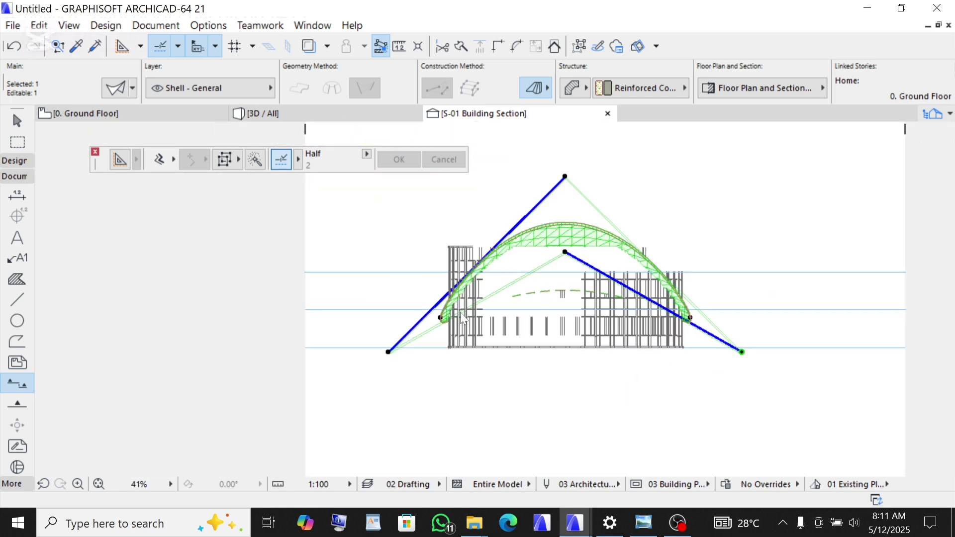
Step: Switch to the 3D view of the pavilion and clear the roof shell selection
click(320, 115)
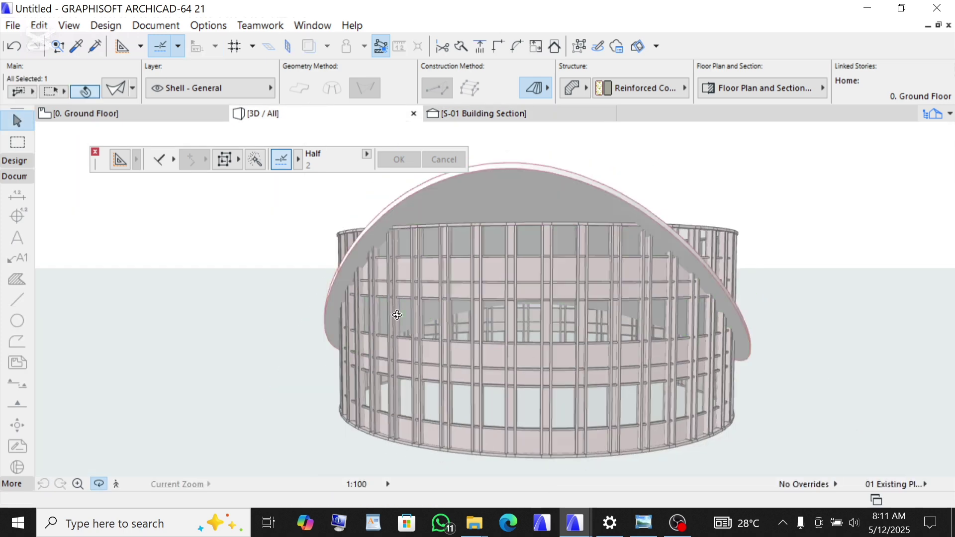
scroll(537, 264, up, 5)
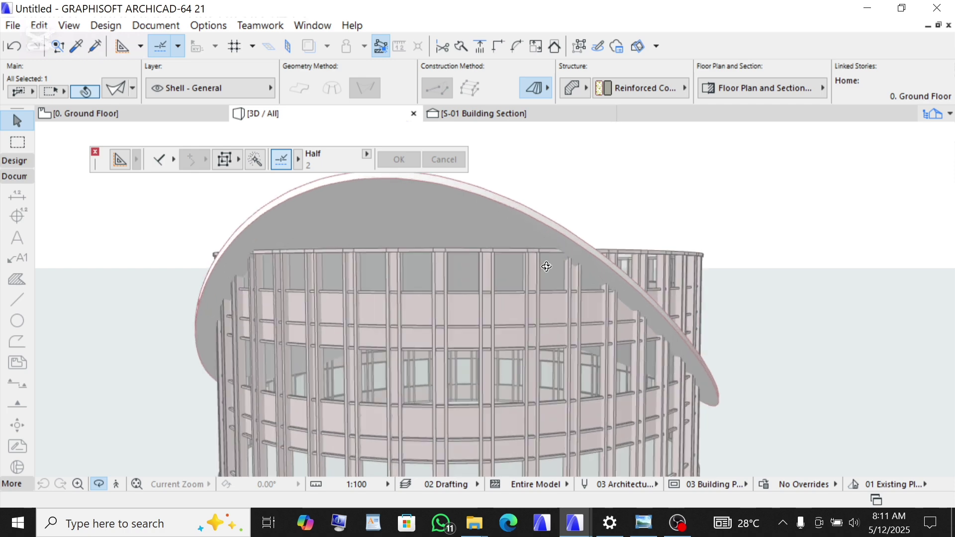
scroll(614, 207, down, 3)
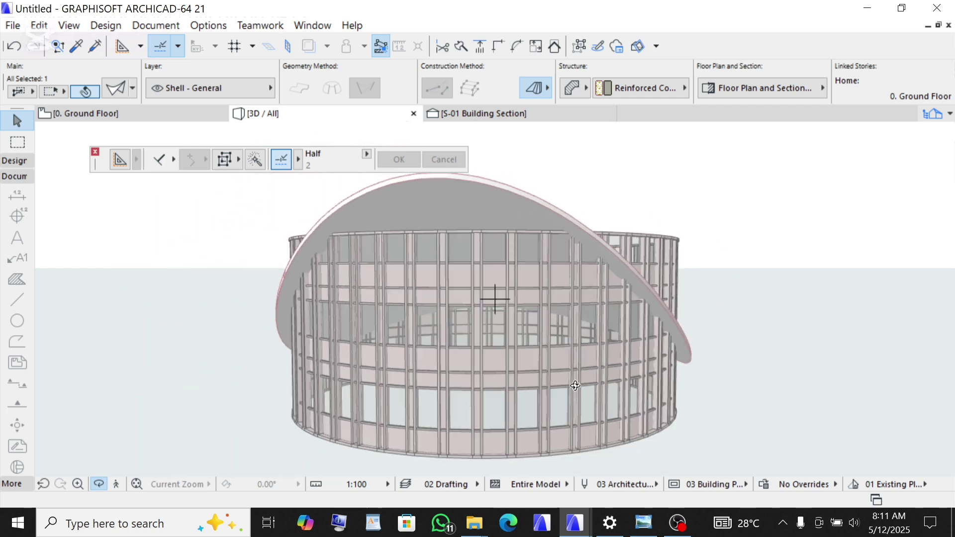
key(o)
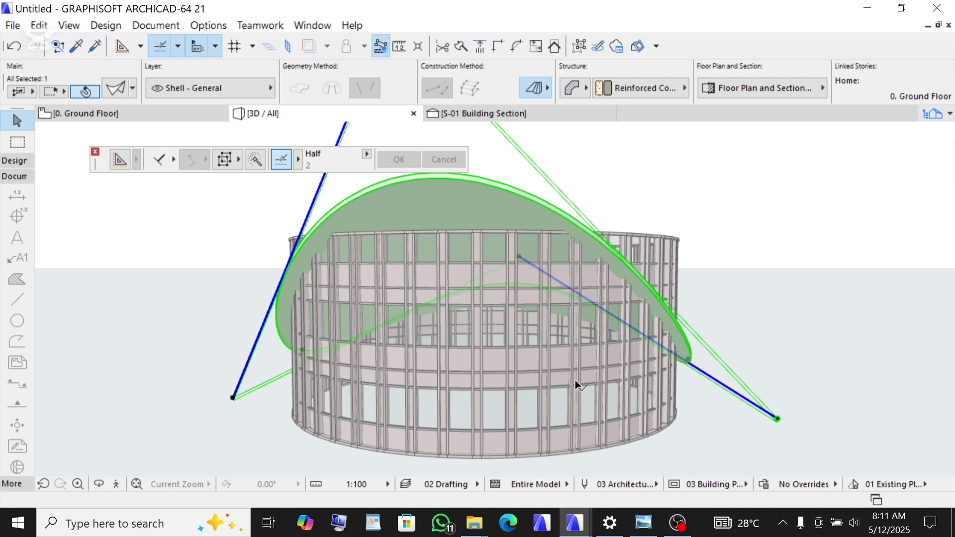
key(Escape)
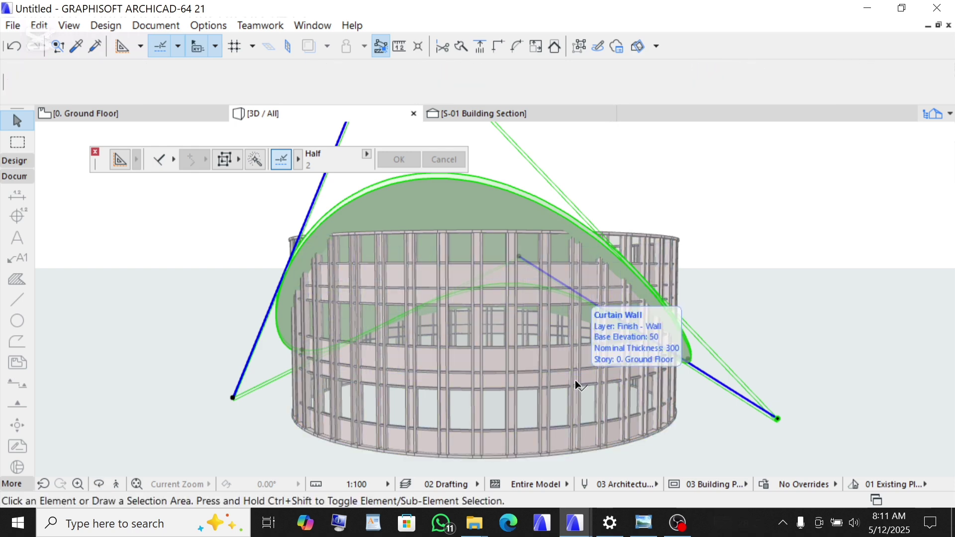
Step: Select the curtain wall and stretch its height vertically so its upper edge rises well above the roof shell's peak
click(571, 423)
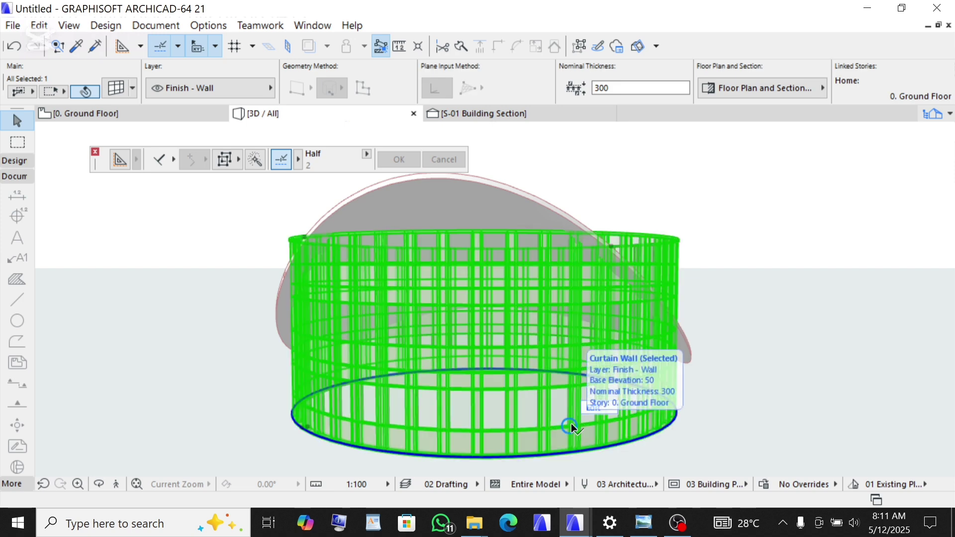
scroll(582, 232, up, 2)
scroll(582, 232, up, 1)
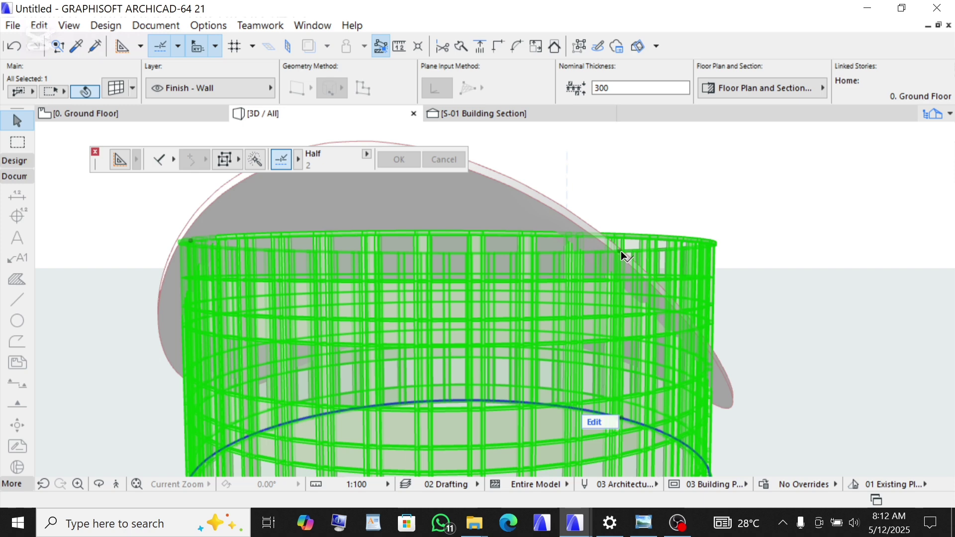
click(621, 252)
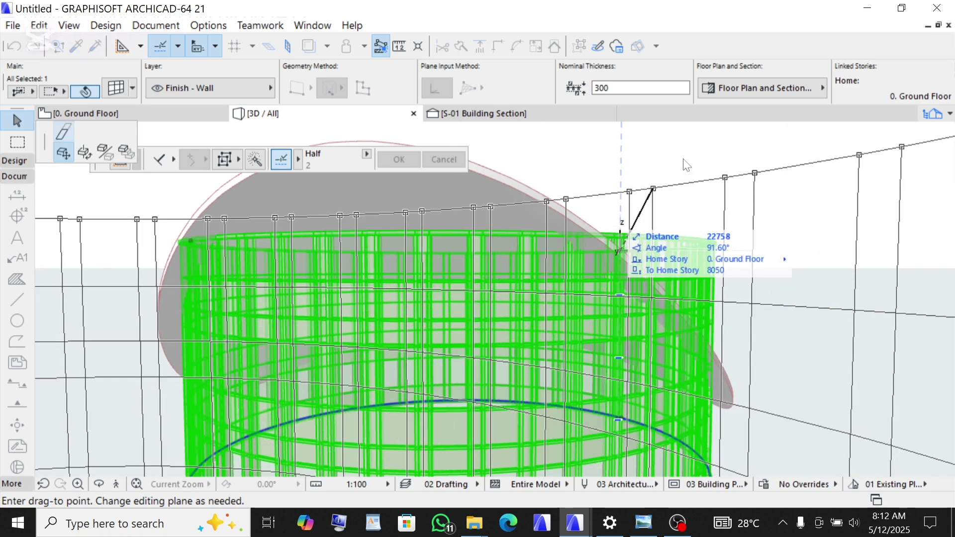
click(63, 135)
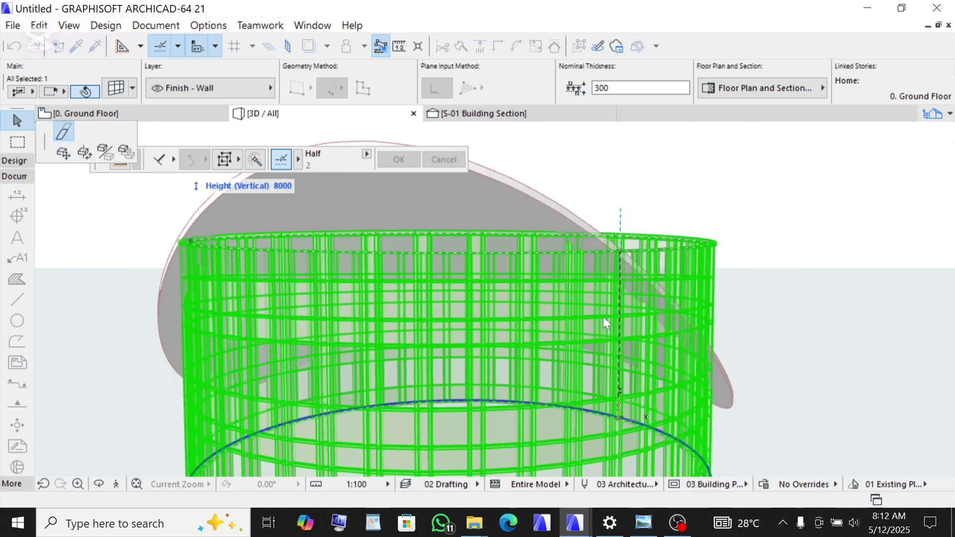
scroll(608, 327, down, 5)
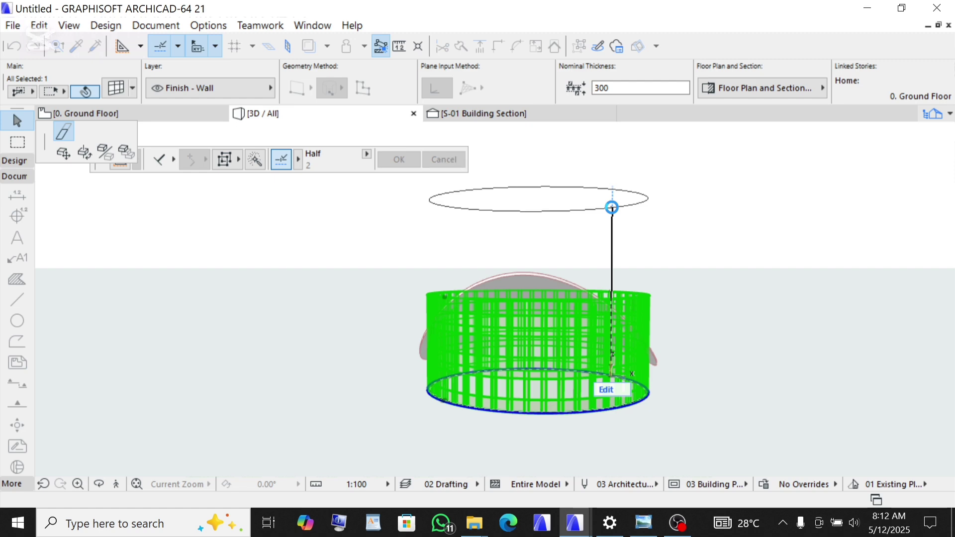
click(612, 207)
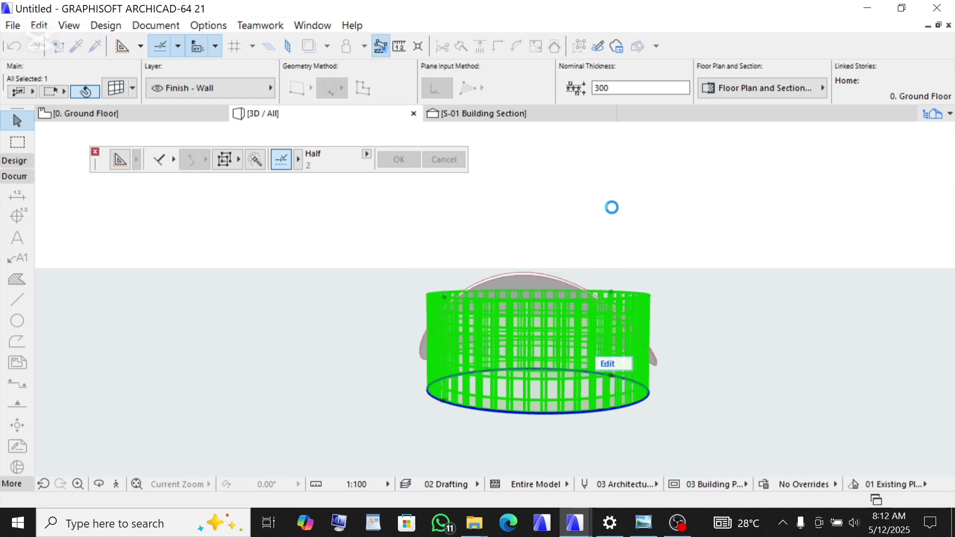
Step: Trim the raised curtain wall to the roof shell with Trim Elements to Roof/Shell
scroll(575, 262, up, 5)
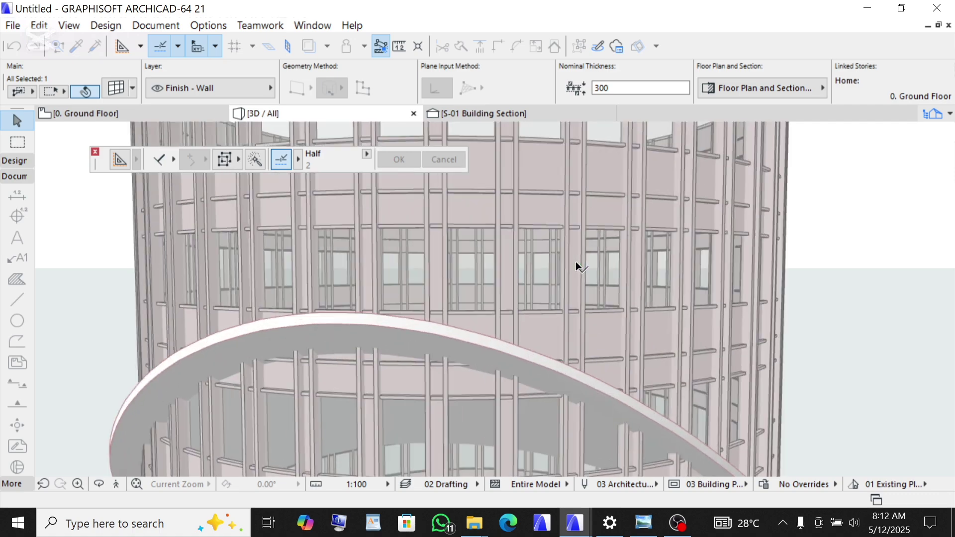
scroll(558, 270, down, 5)
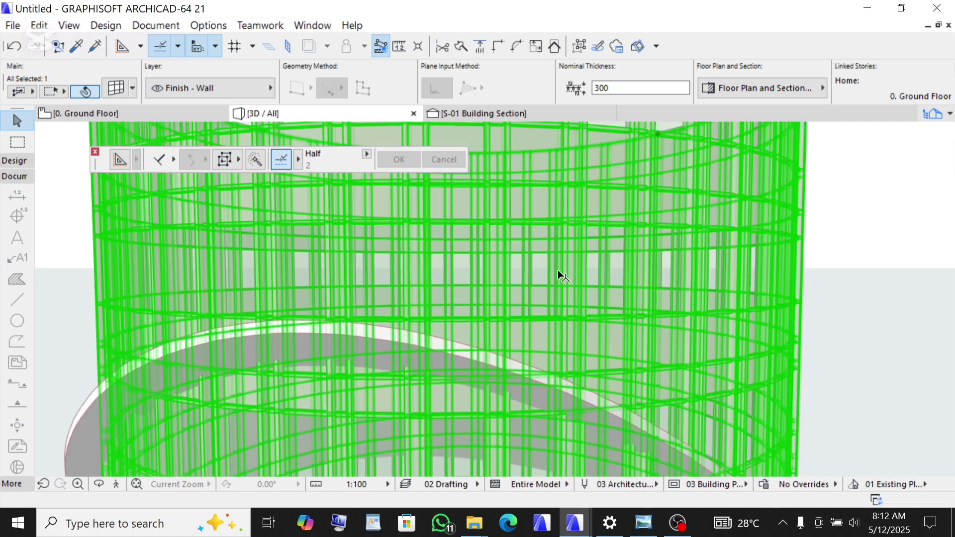
scroll(562, 277, down, 2)
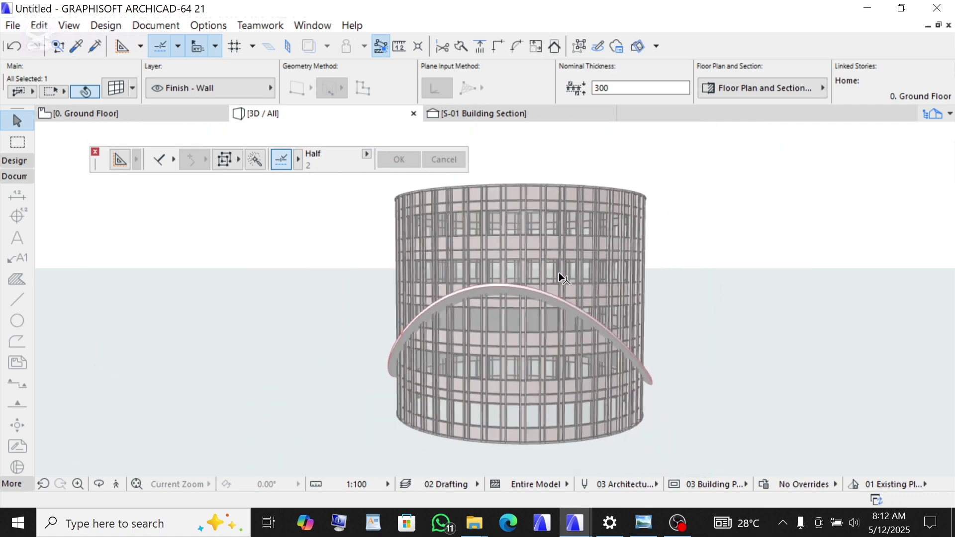
scroll(572, 362, up, 4)
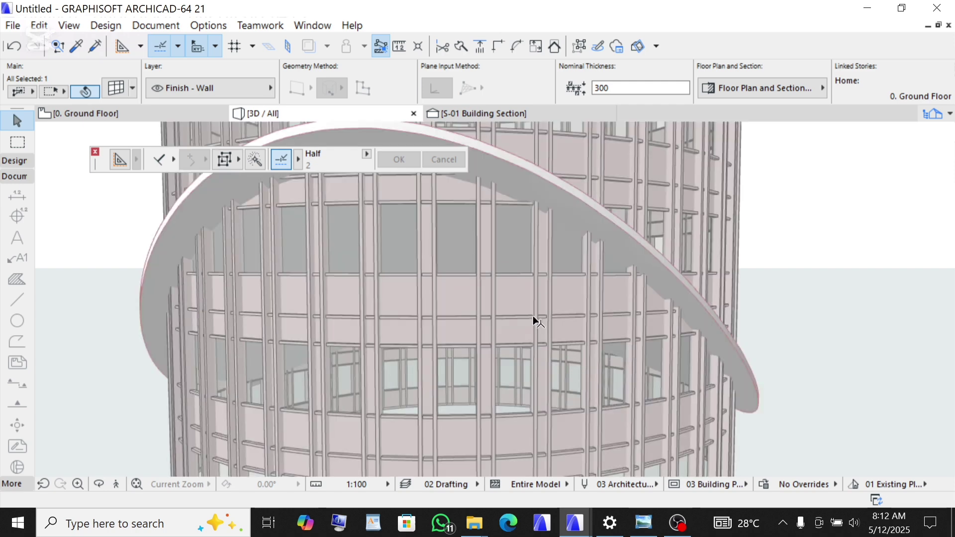
scroll(551, 342, down, 3)
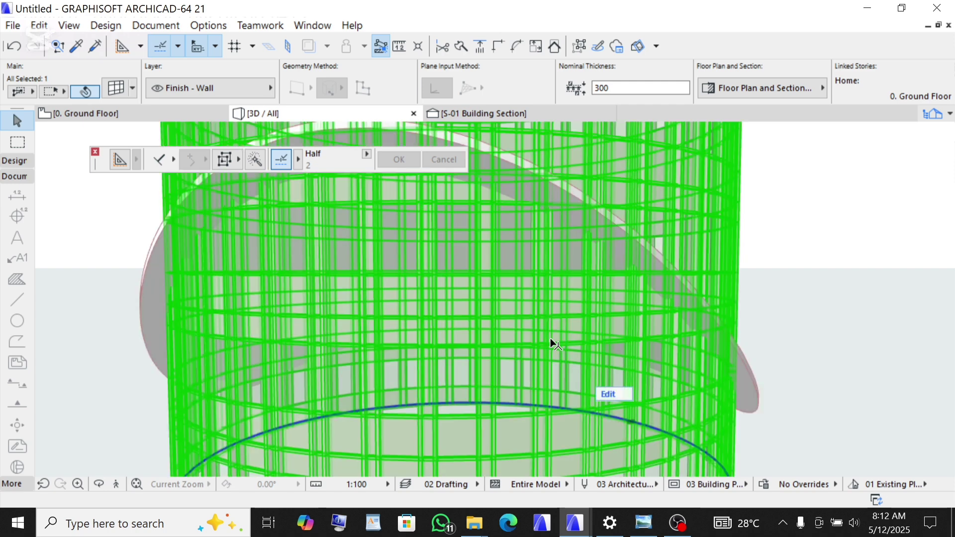
scroll(597, 364, down, 3)
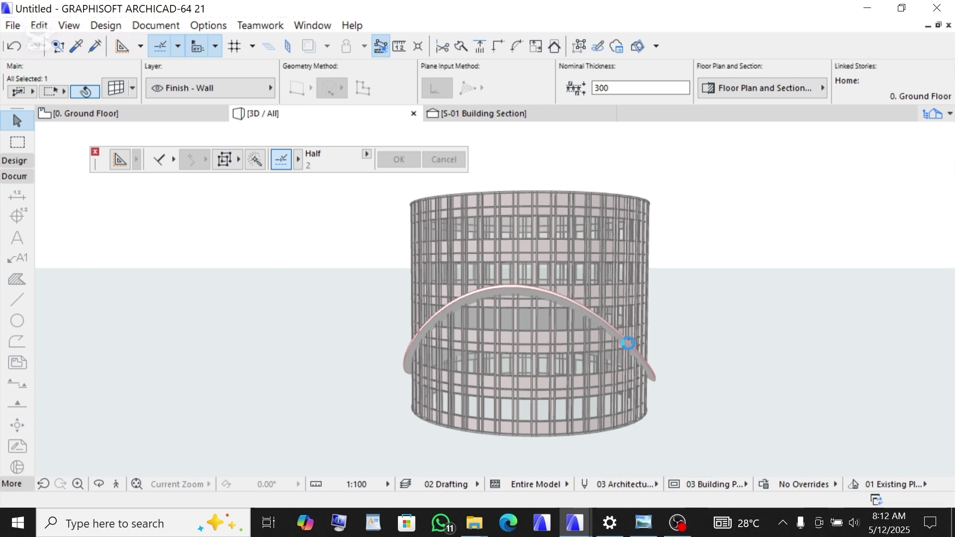
click(625, 336)
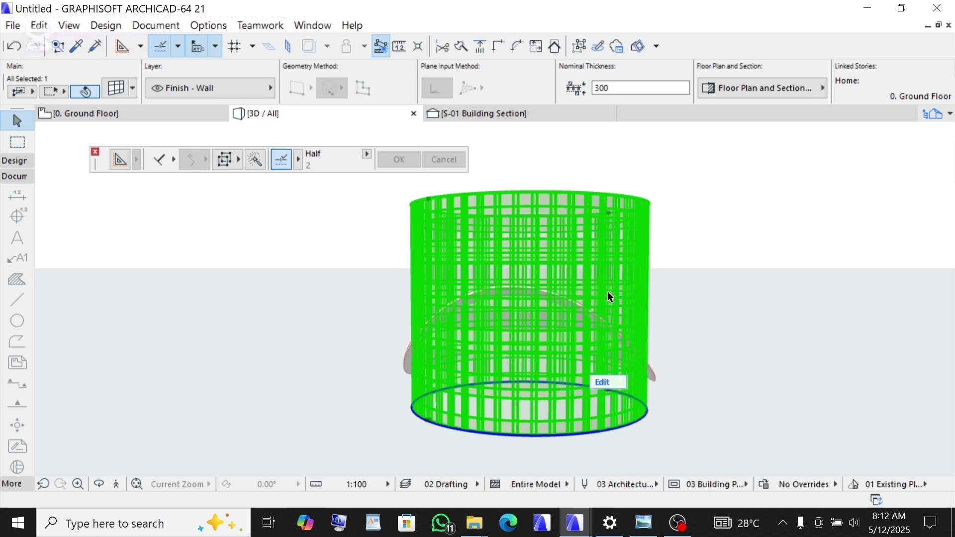
right_click(731, 244)
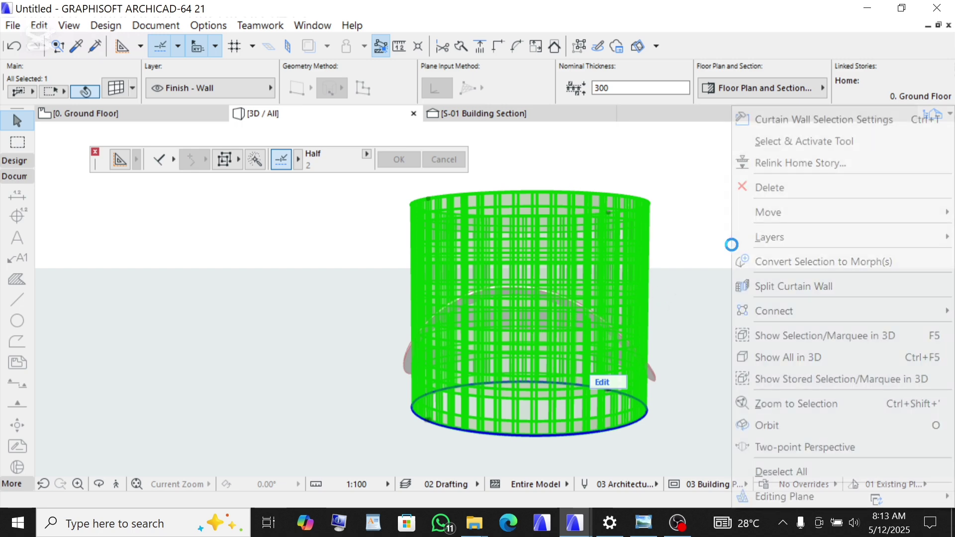
mouse_move(767, 317)
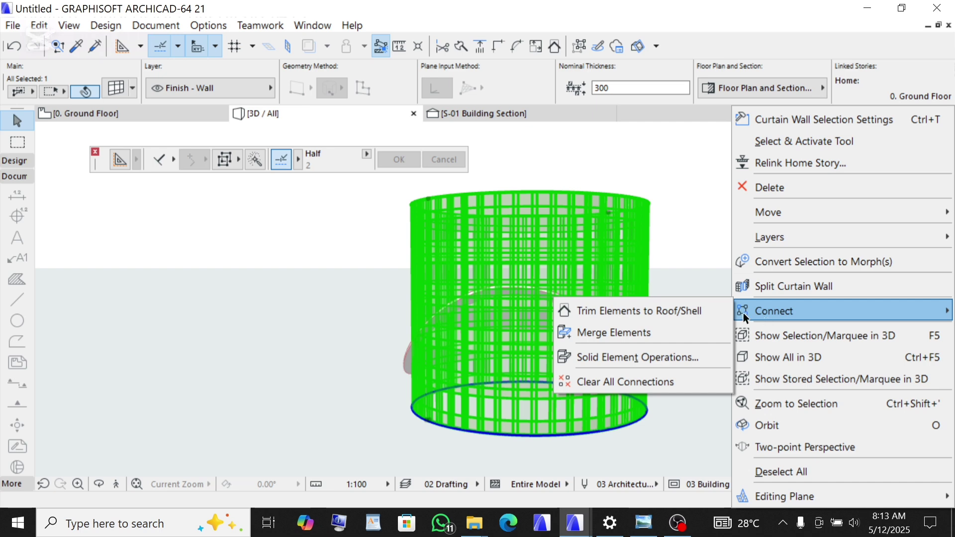
click(679, 315)
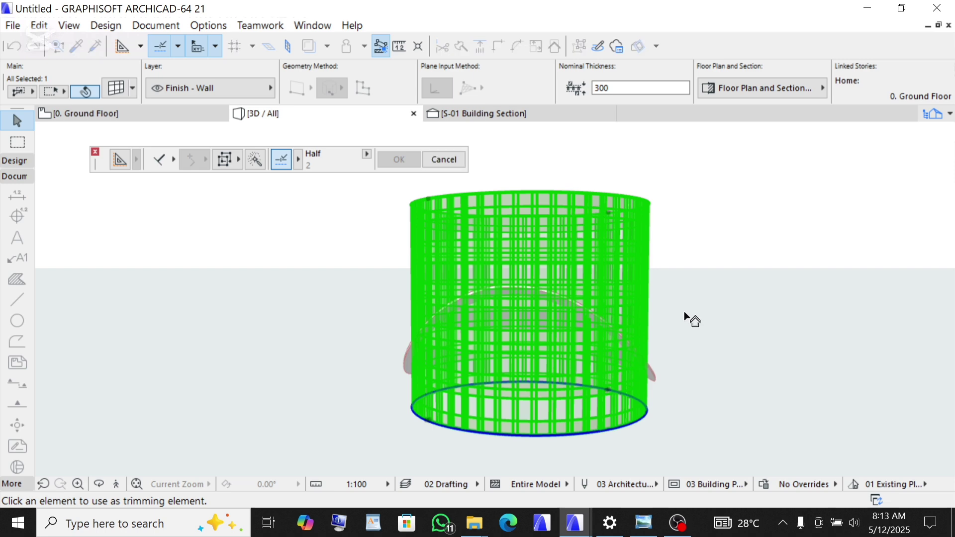
Step: Trim the cylindrical curtain wall with the curved roof shell, keeping the part of the wall beneath it
scroll(572, 317, up, 4)
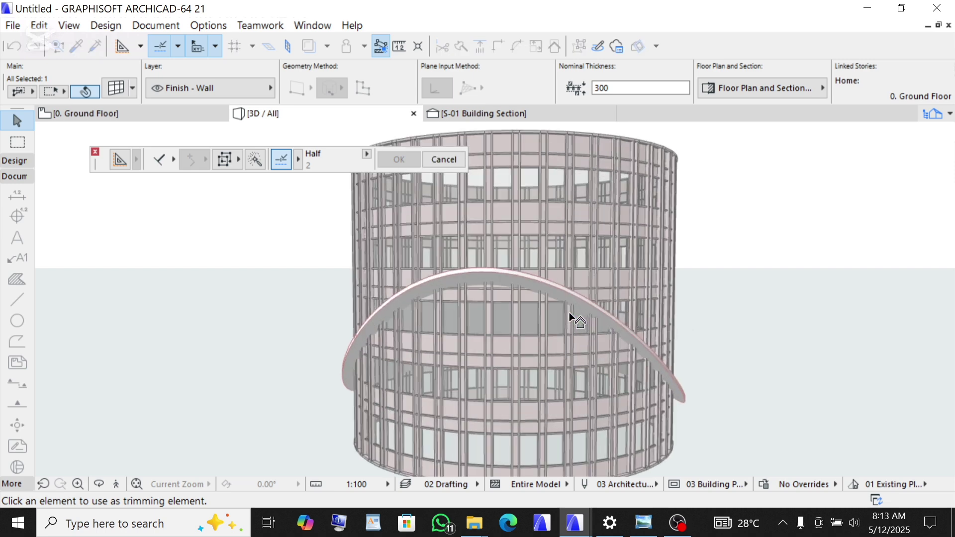
scroll(566, 308, up, 2)
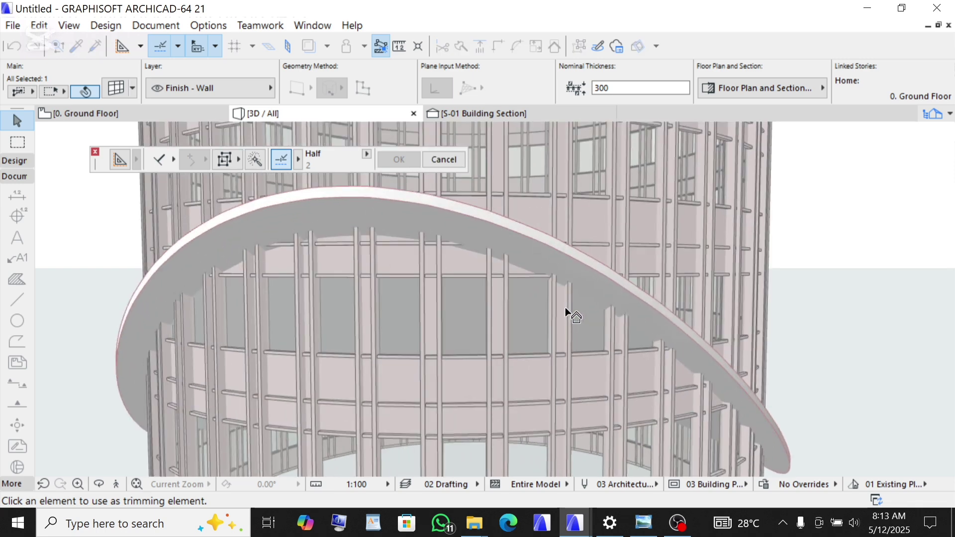
click(531, 231)
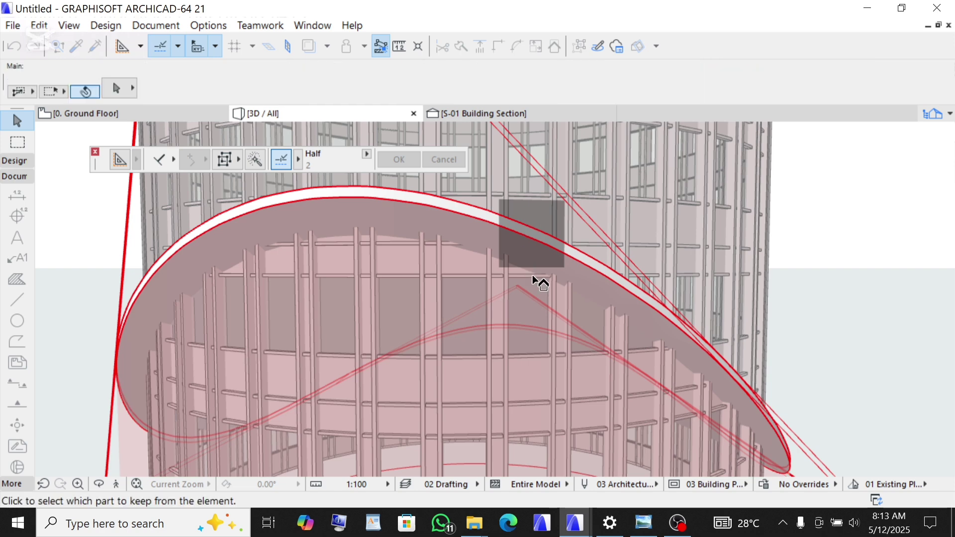
scroll(532, 275, down, 3)
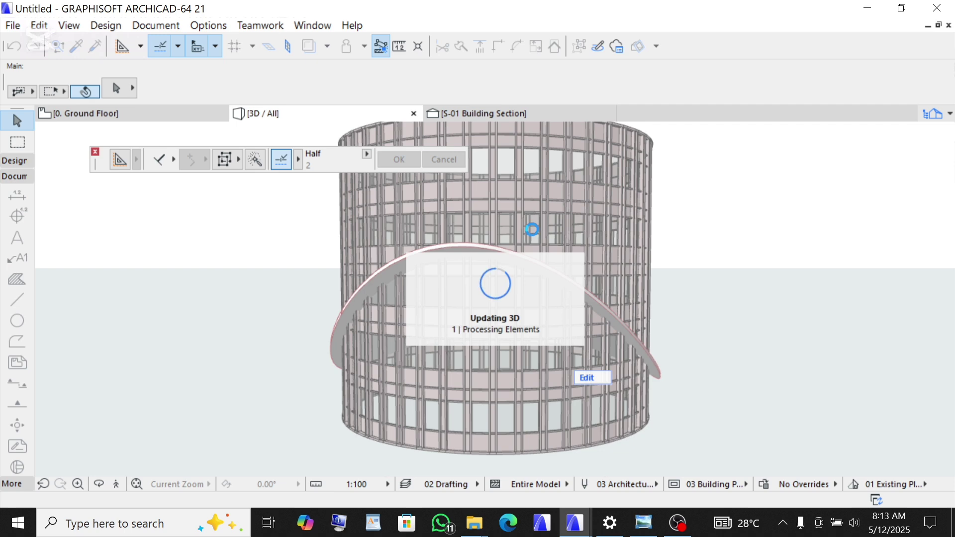
click(526, 229)
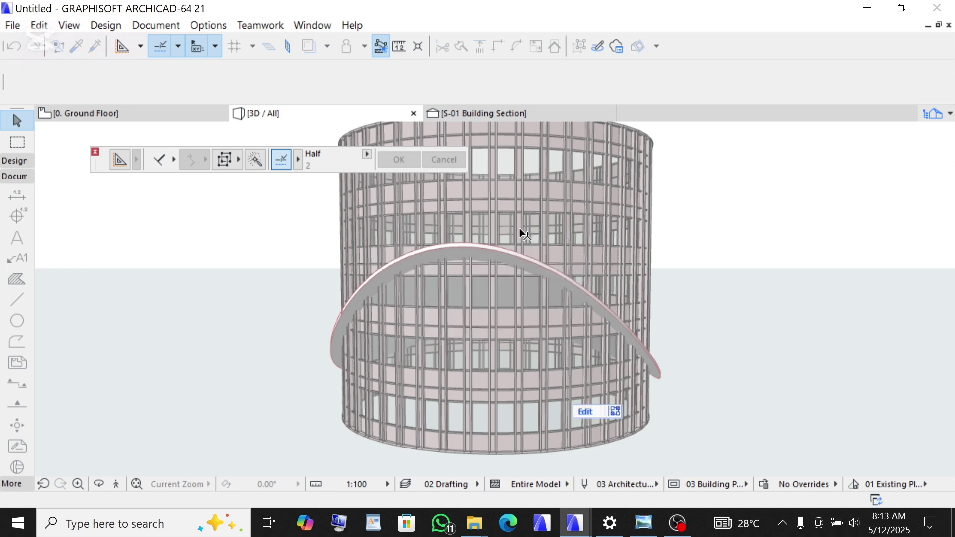
scroll(519, 294, down, 4)
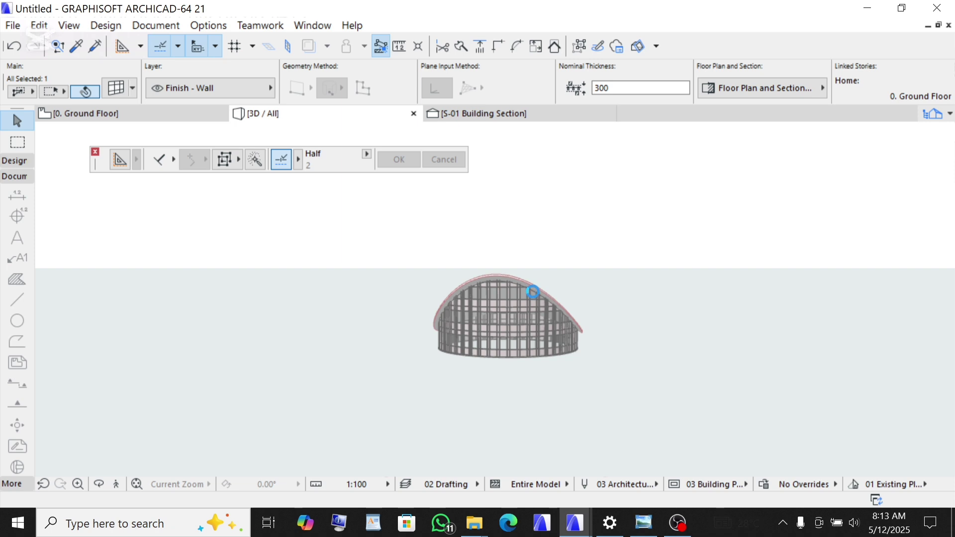
Step: Examine the trimmed curtain wall and the edge where it meets the curved roof shell from several distances
click(532, 324)
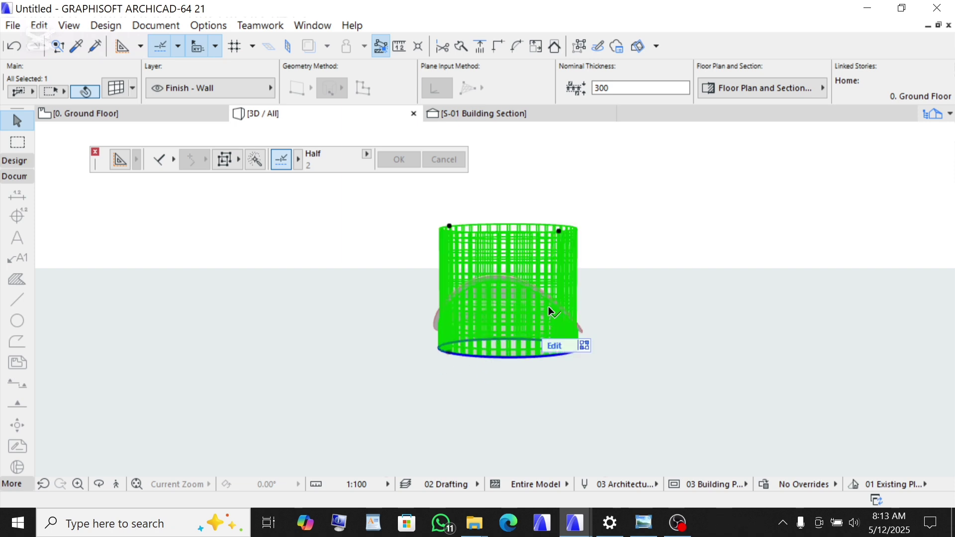
key(Delete)
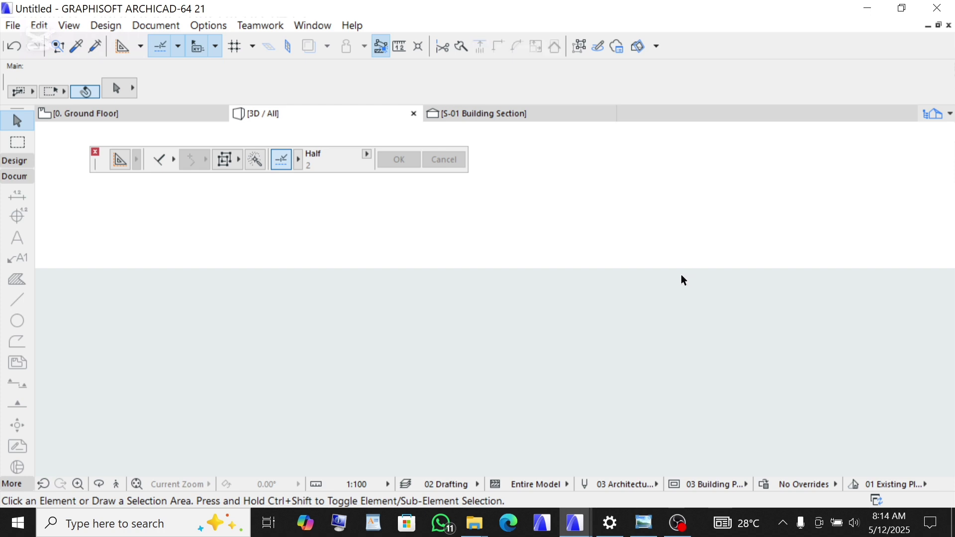
scroll(511, 264, down, 5)
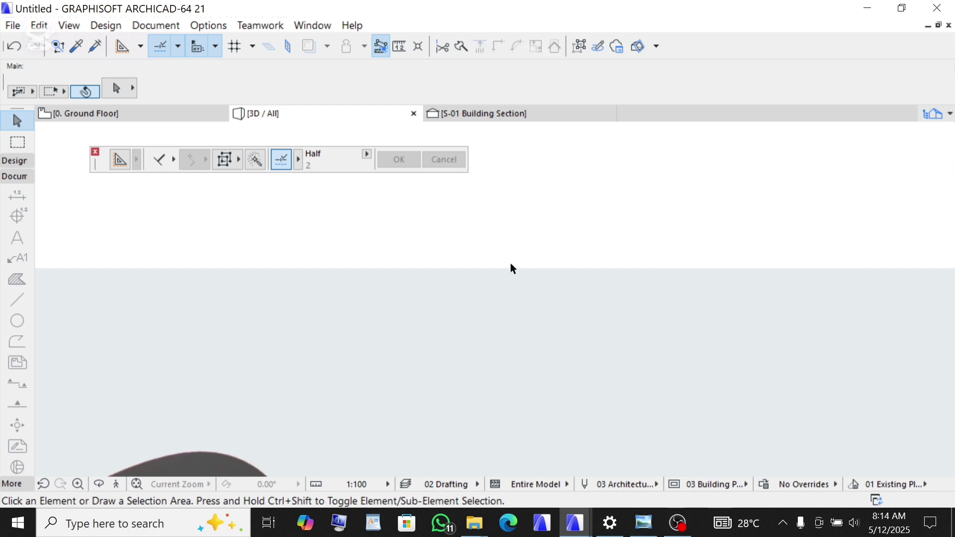
scroll(390, 246, down, 2)
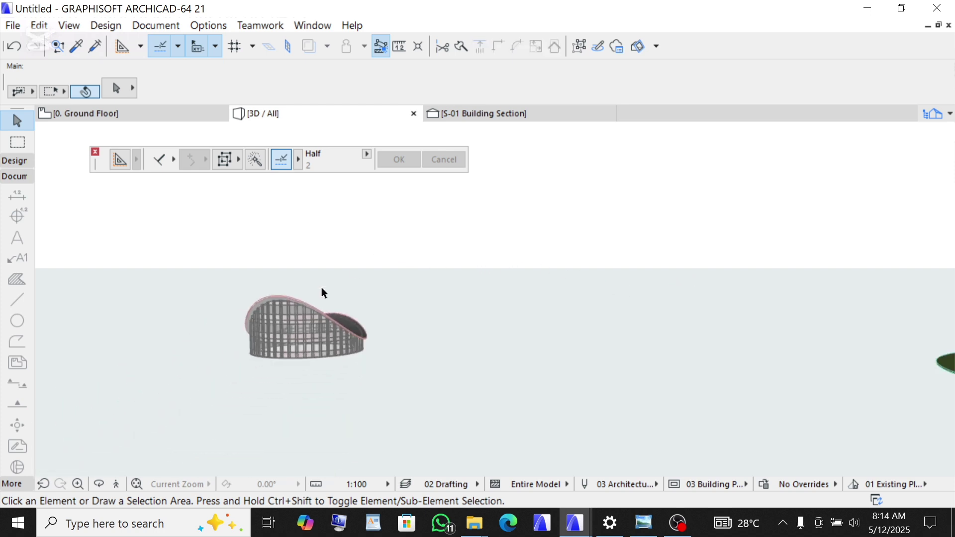
scroll(279, 319, up, 4)
scroll(189, 282, up, 5)
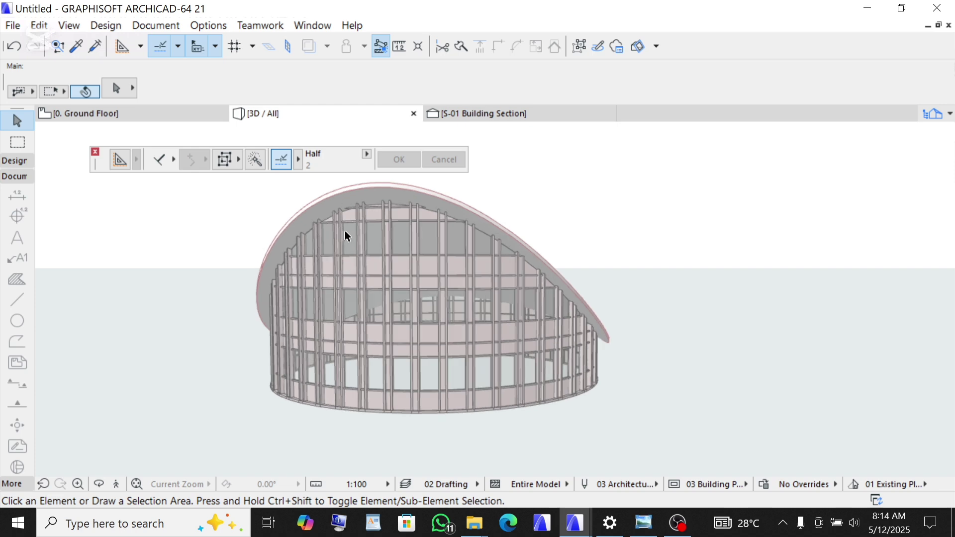
scroll(444, 241, down, 2)
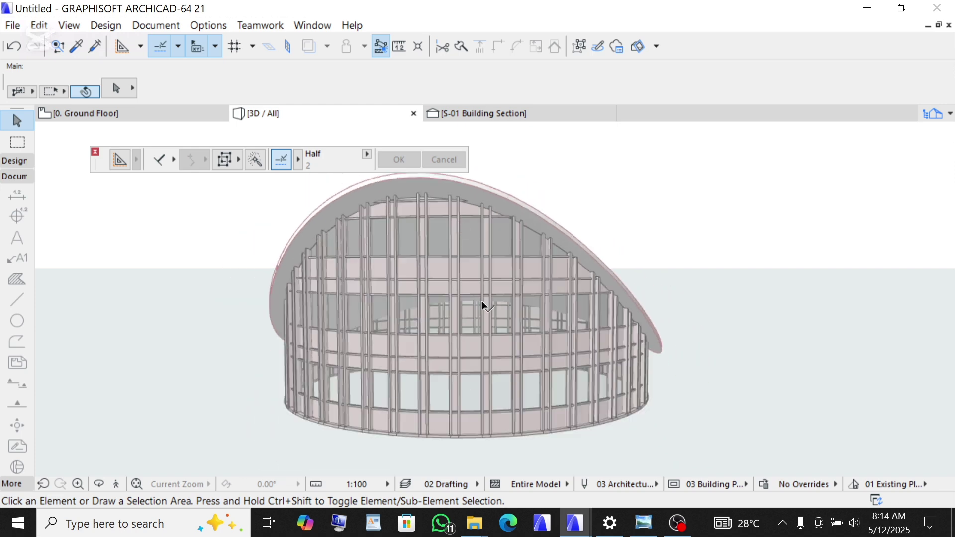
scroll(508, 388, up, 2)
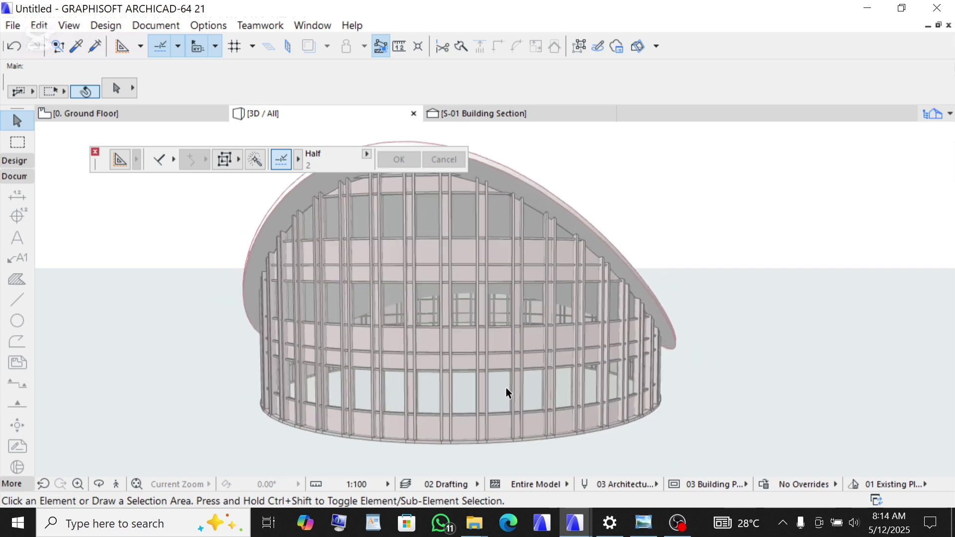
scroll(652, 324, down, 2)
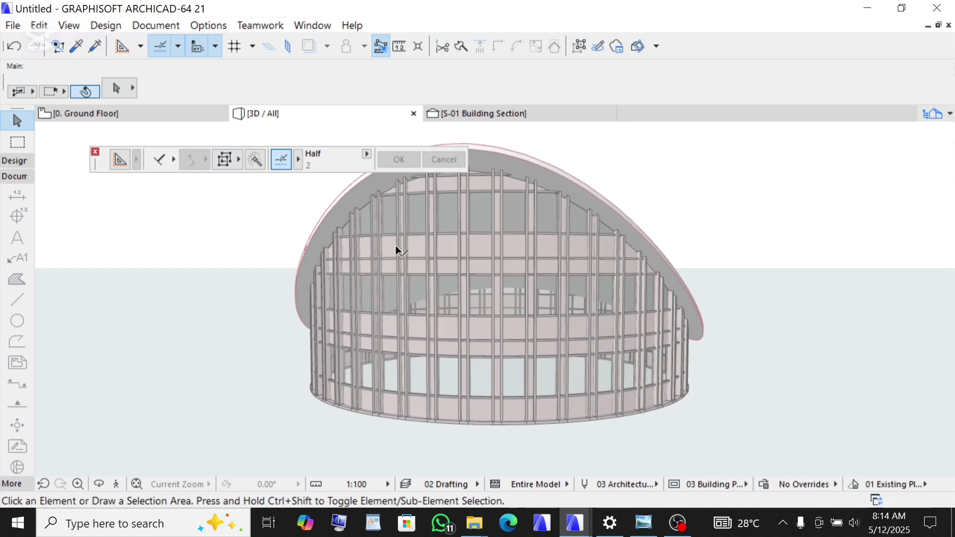
scroll(485, 232, up, 2)
scroll(488, 234, up, 1)
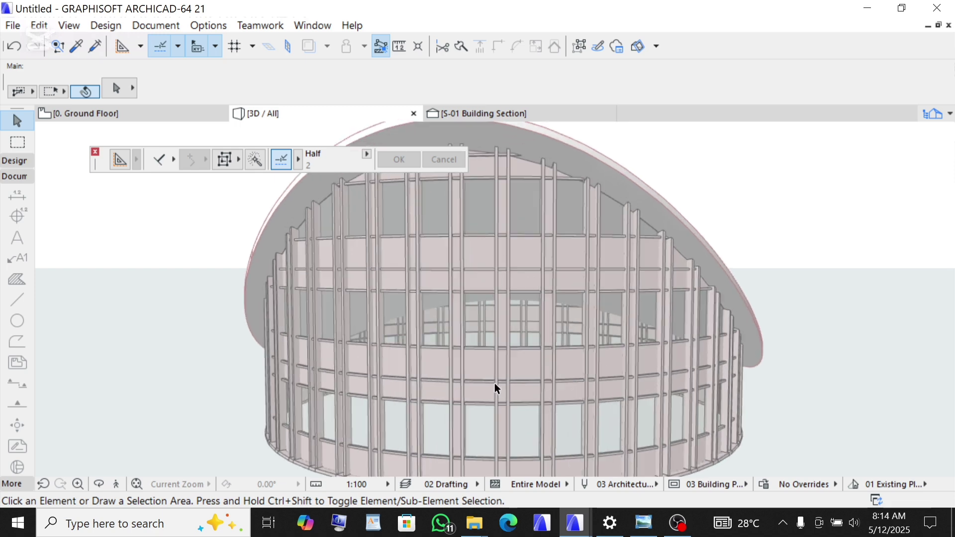
scroll(559, 380, down, 1)
scroll(523, 279, down, 1)
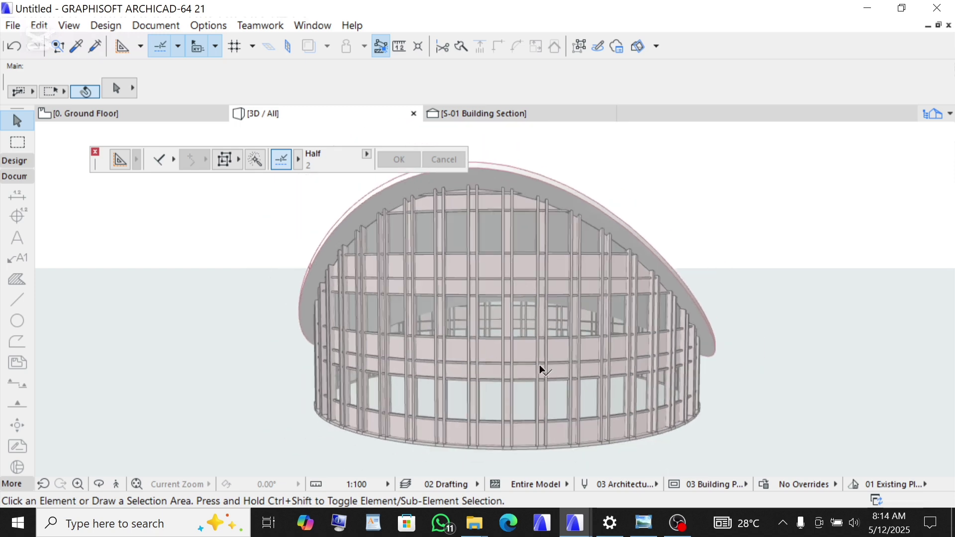
scroll(488, 380, up, 2)
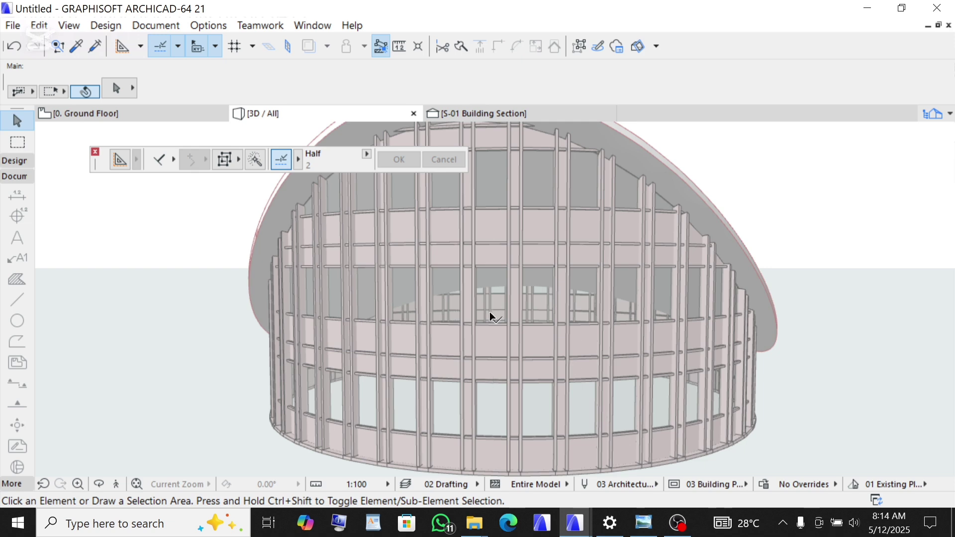
Step: Enter edit mode for the trimmed curtain wall and apply the favorite "Curtain Wall - 100 x 100 chessboard scheme" to its scheme settings
click(544, 359)
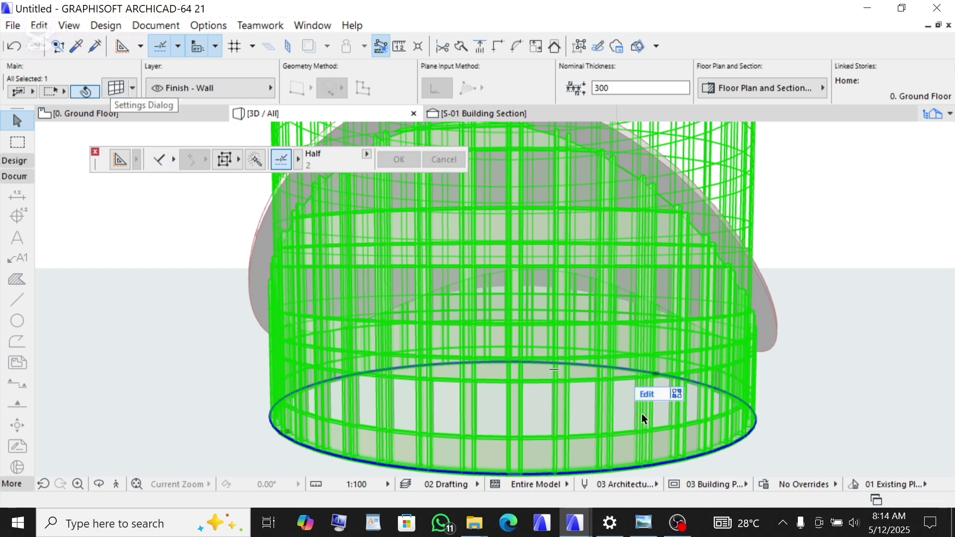
click(647, 396)
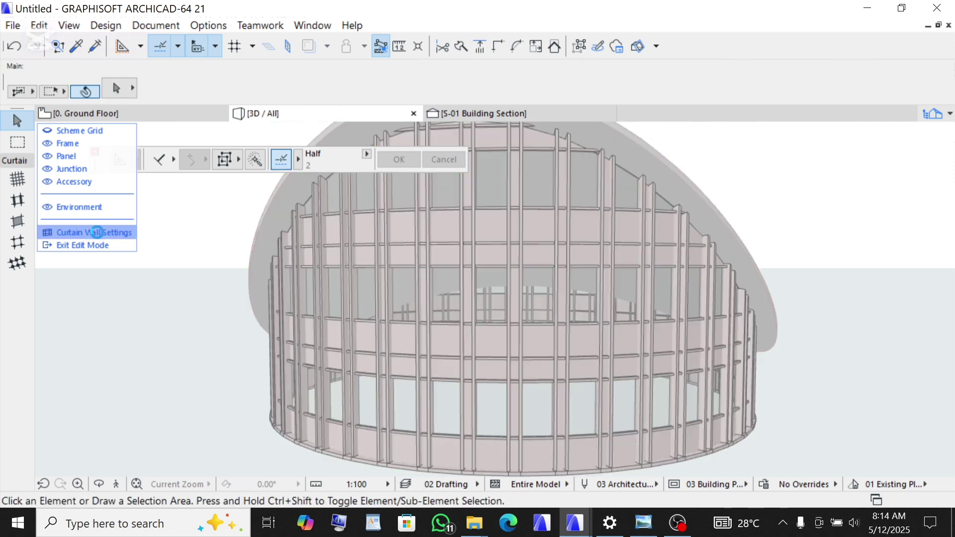
click(97, 231)
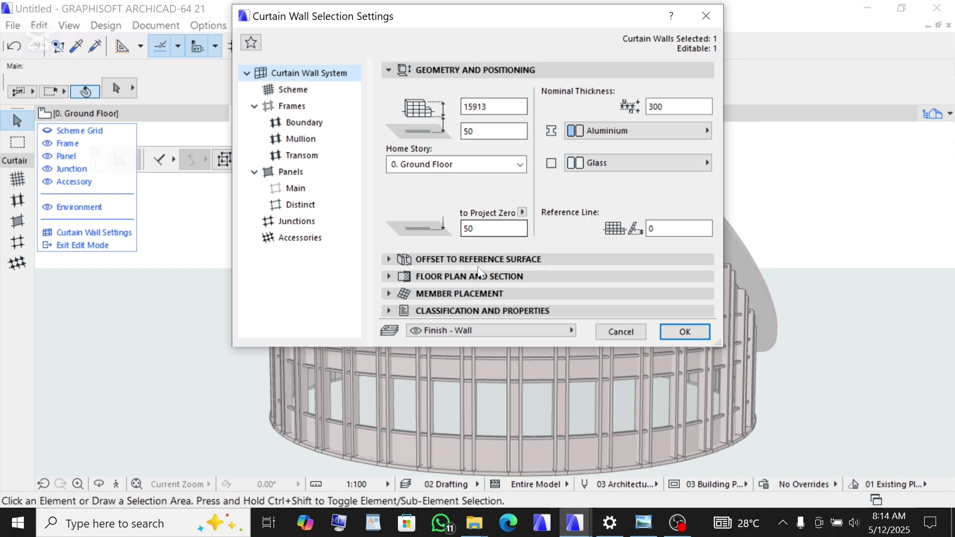
click(281, 89)
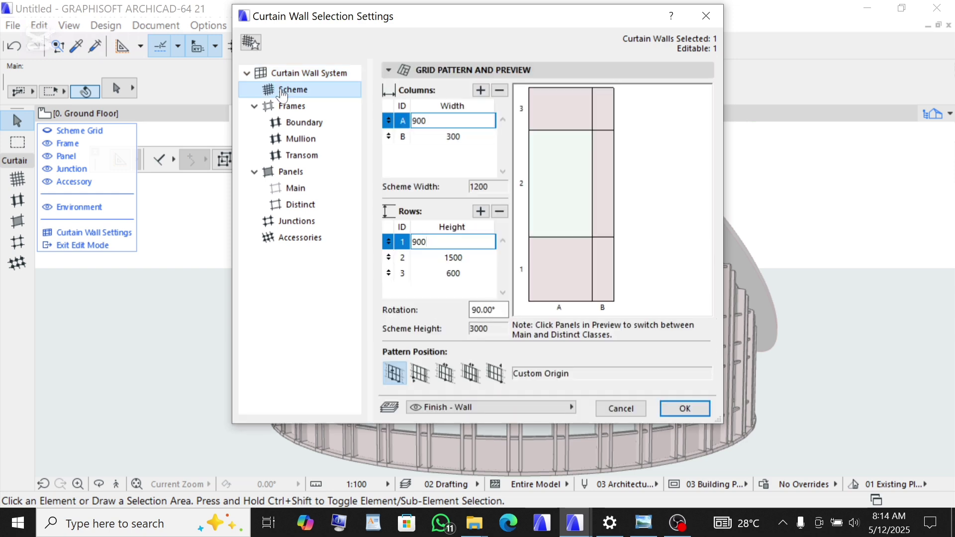
click(250, 43)
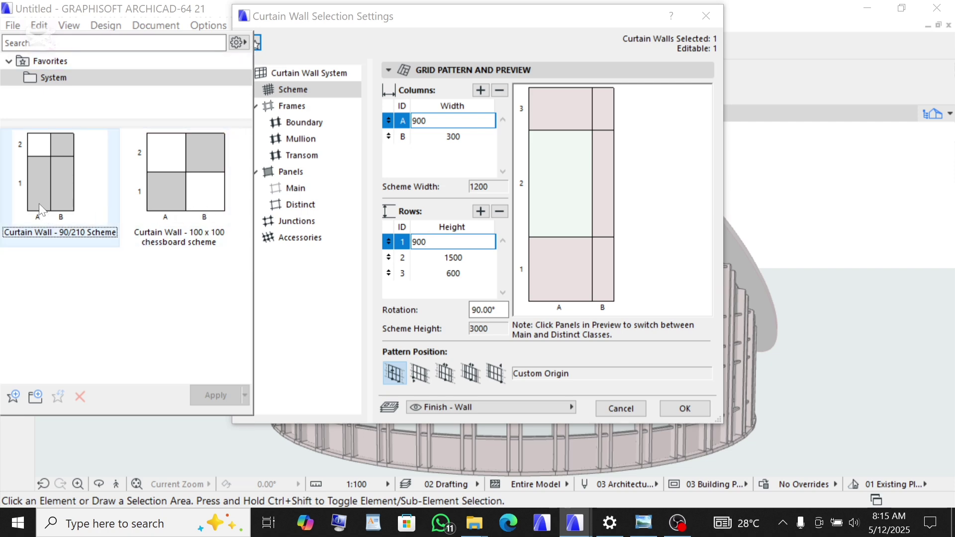
click(178, 177)
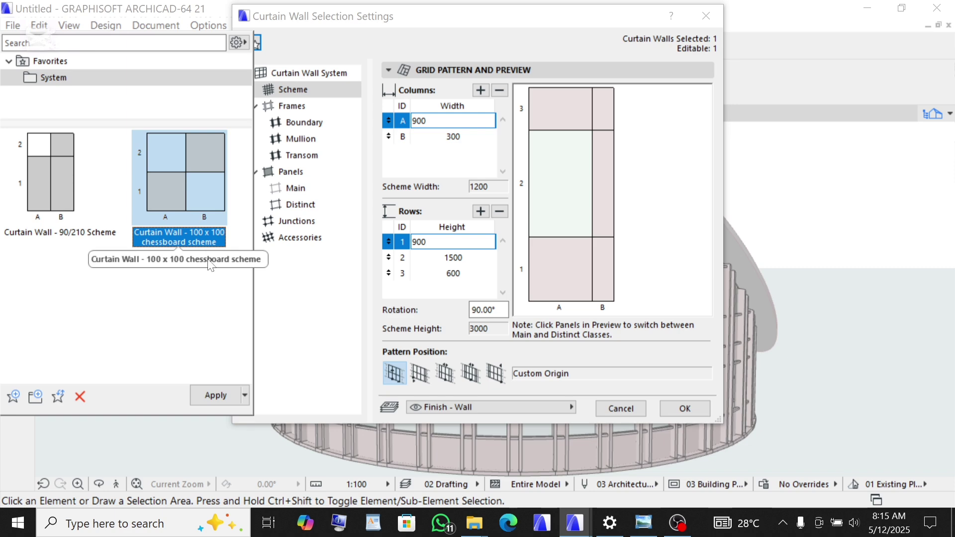
click(221, 397)
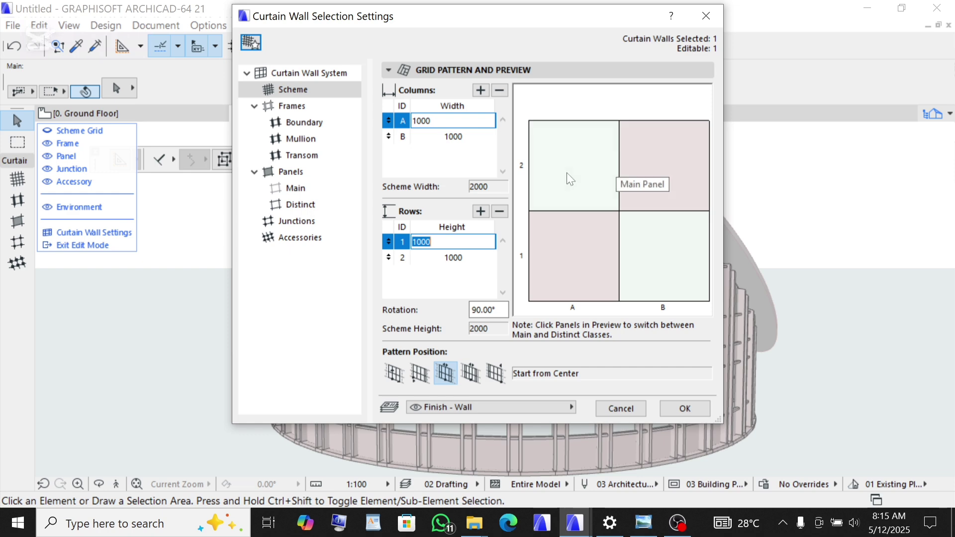
Step: Switch the two distinct panels in the grid pattern to main panels and set the height of rows 1 and 2 to 2000
click(662, 157)
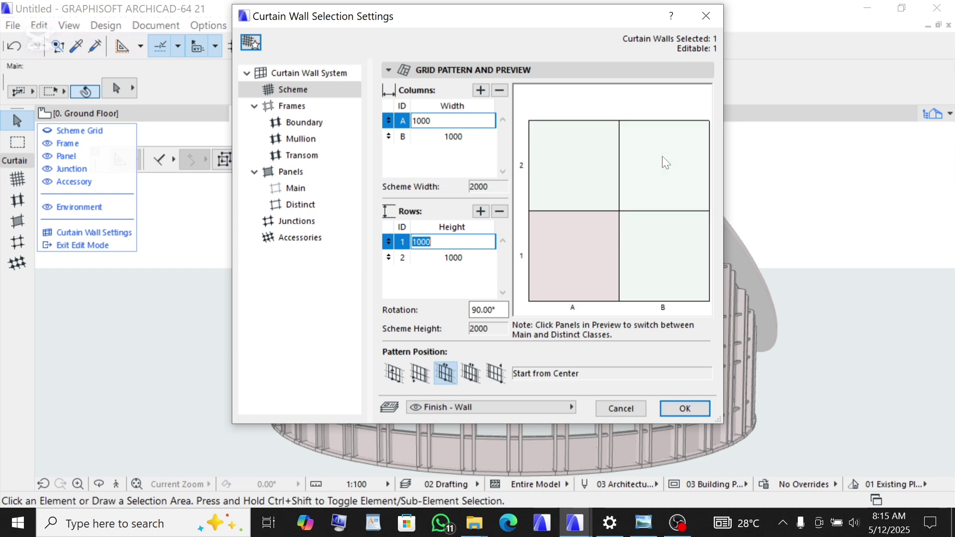
click(554, 275)
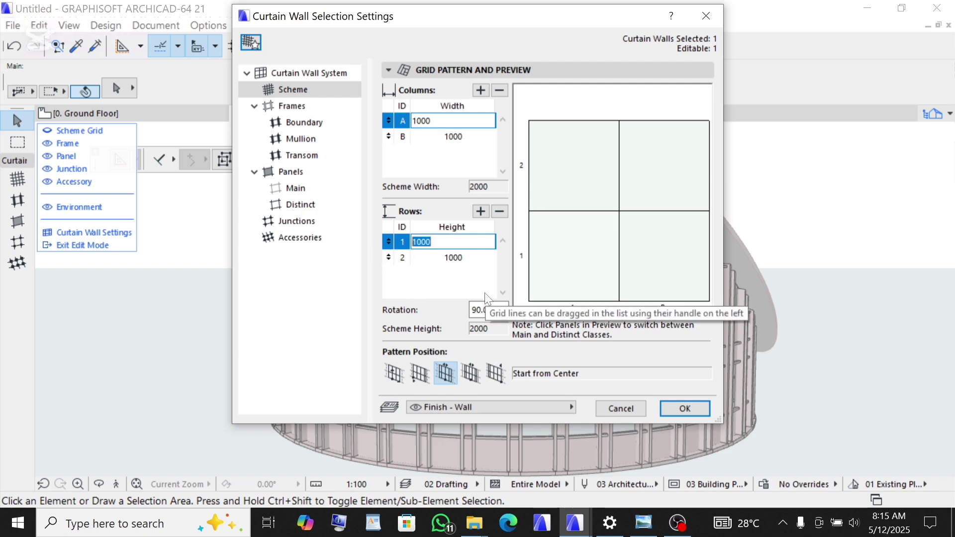
text(200)
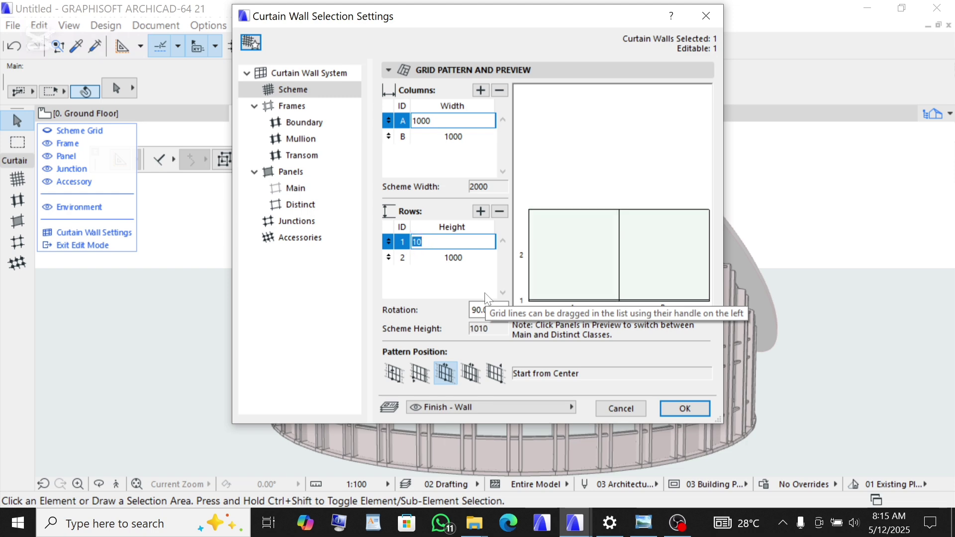
key(BackSpace)
key(BackSpace)
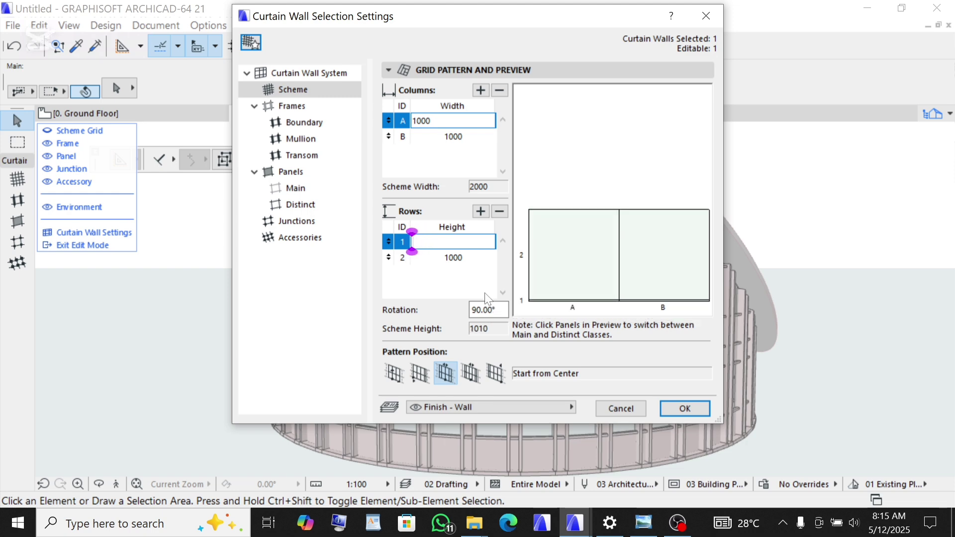
text(2000)
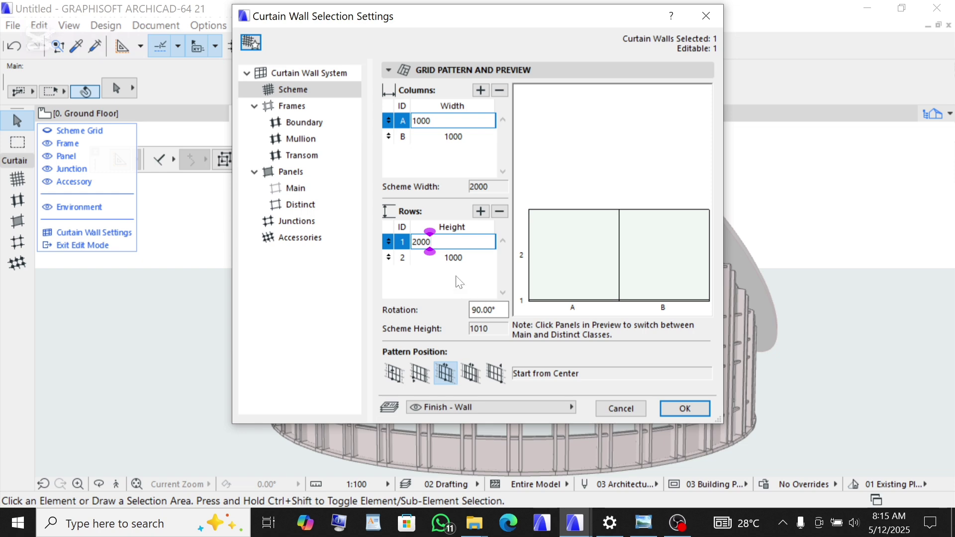
click(458, 258)
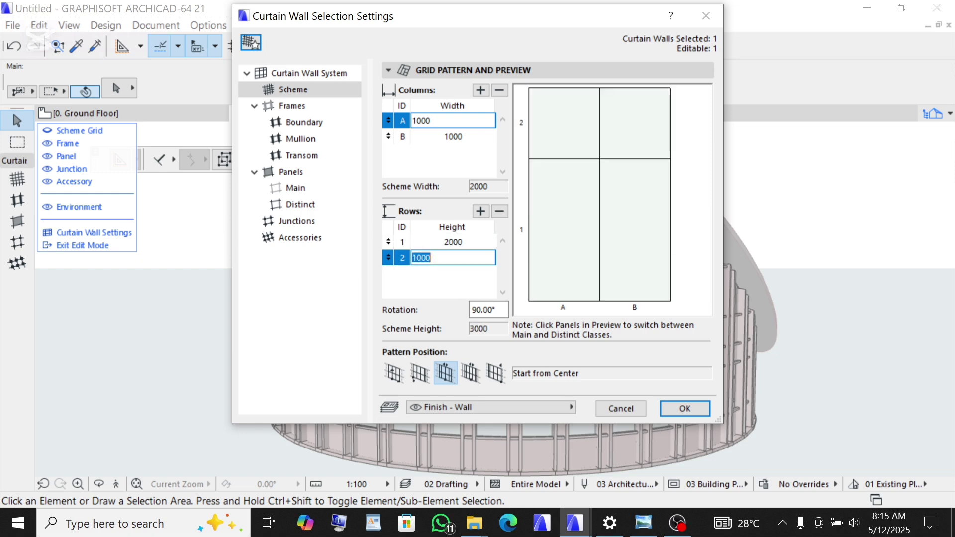
text(2000)
key(Return)
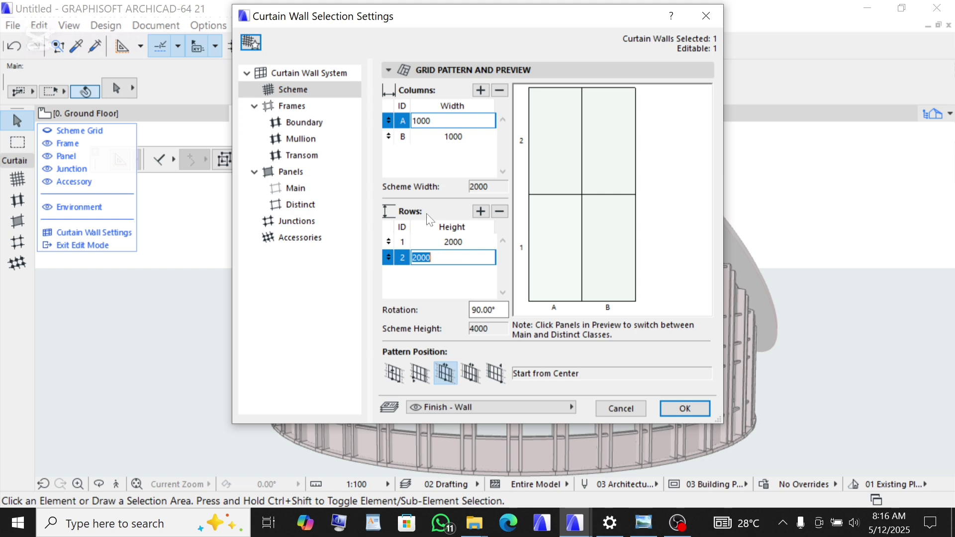
Step: Set the frame width (a) of the curtain wall's boundary frames to 200
click(294, 128)
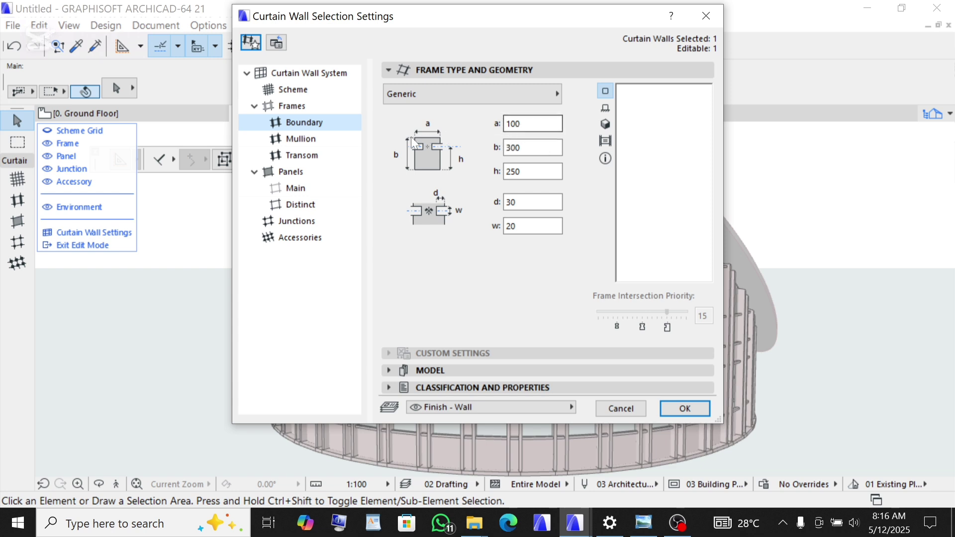
click(522, 124)
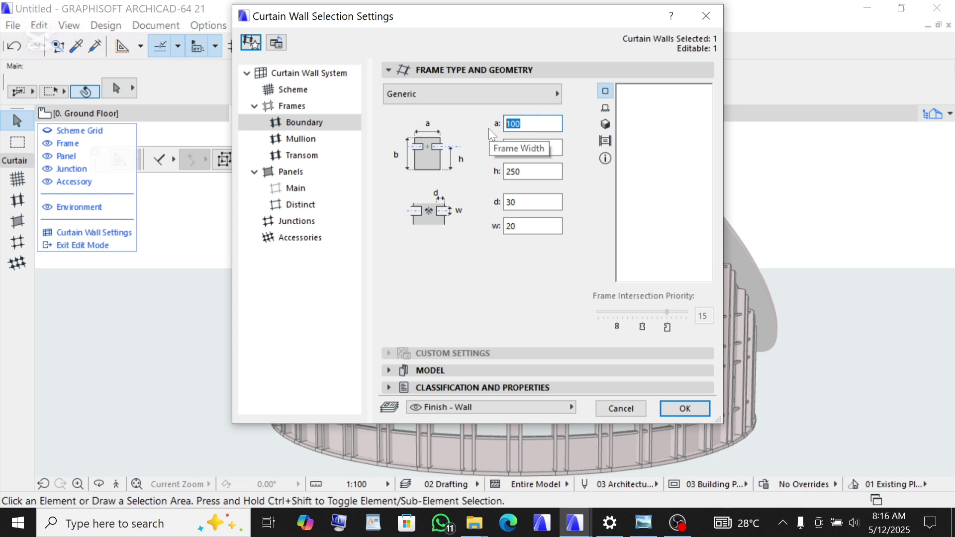
text(200)
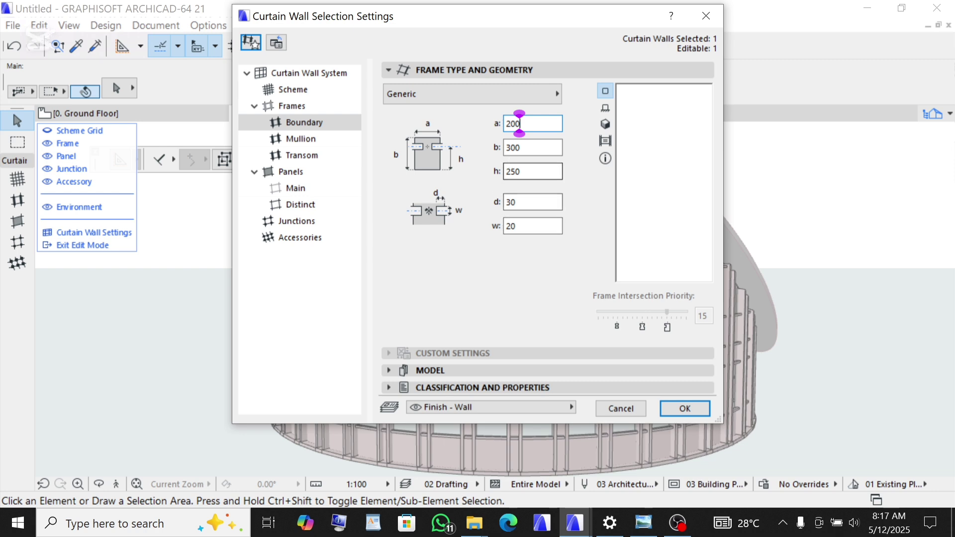
key(Tab)
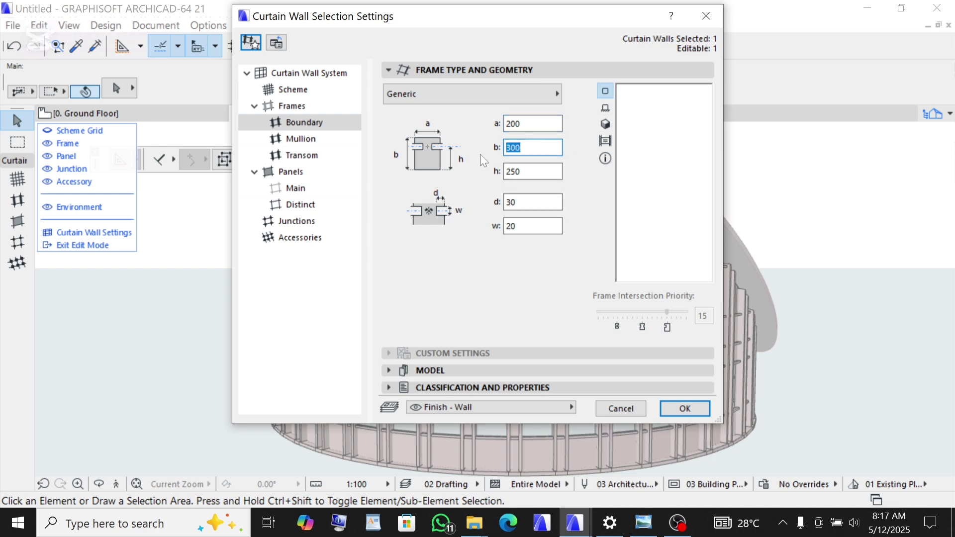
Step: Set the boundary frames' depth (b) to 350 and their panel insertion gap values d and w to 0
text(350)
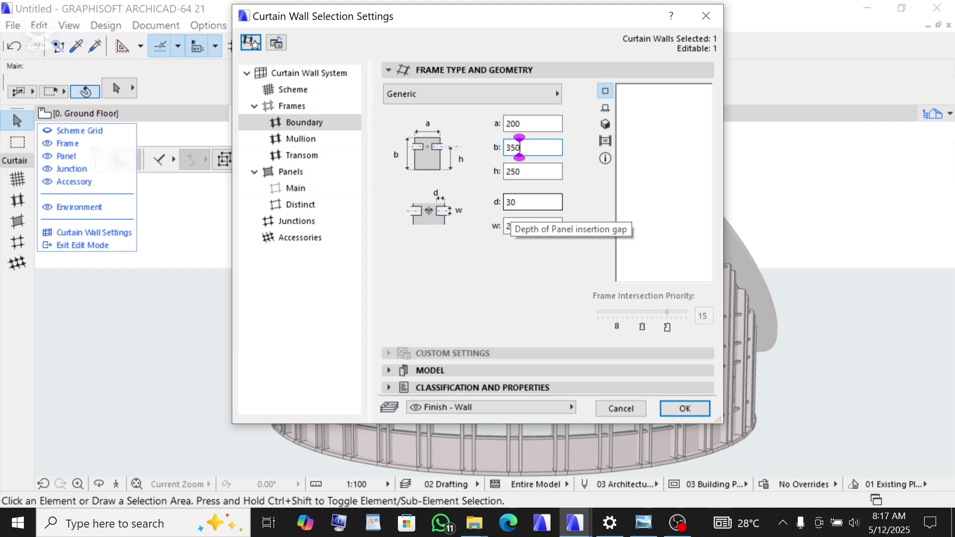
key(Tab)
key(Tab)
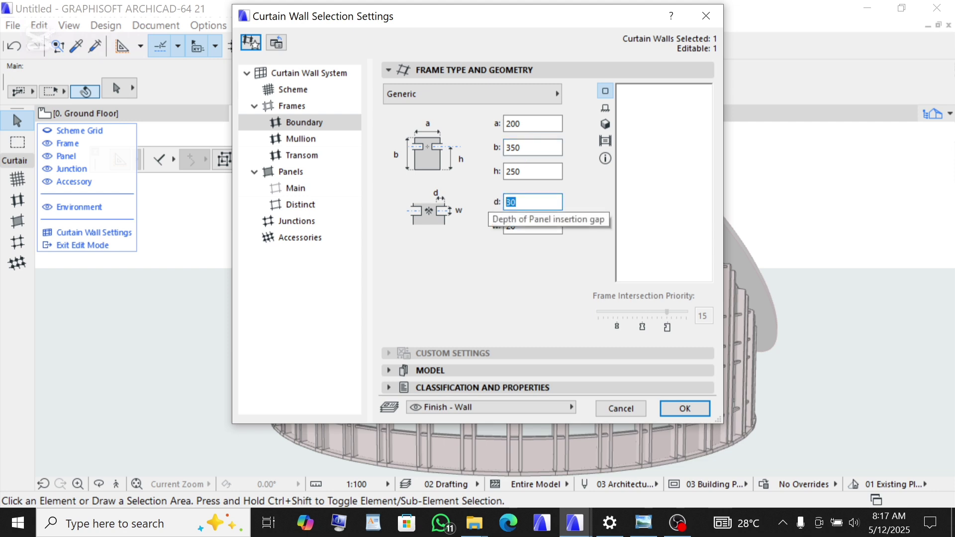
text(0)
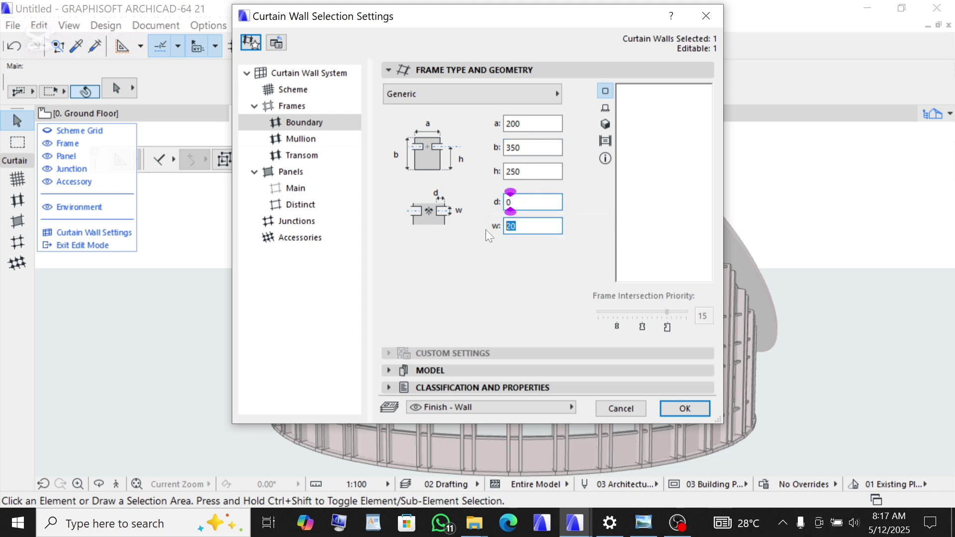
text(0)
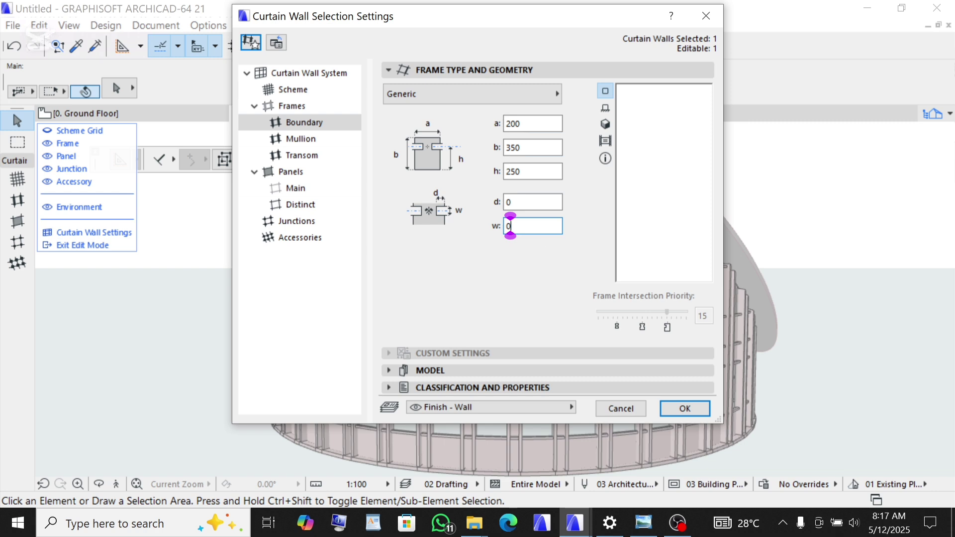
Step: Set the mullion frames' width (a) to 100, depth (b) to 200, and panel insertion gap values d and w to 0
click(309, 142)
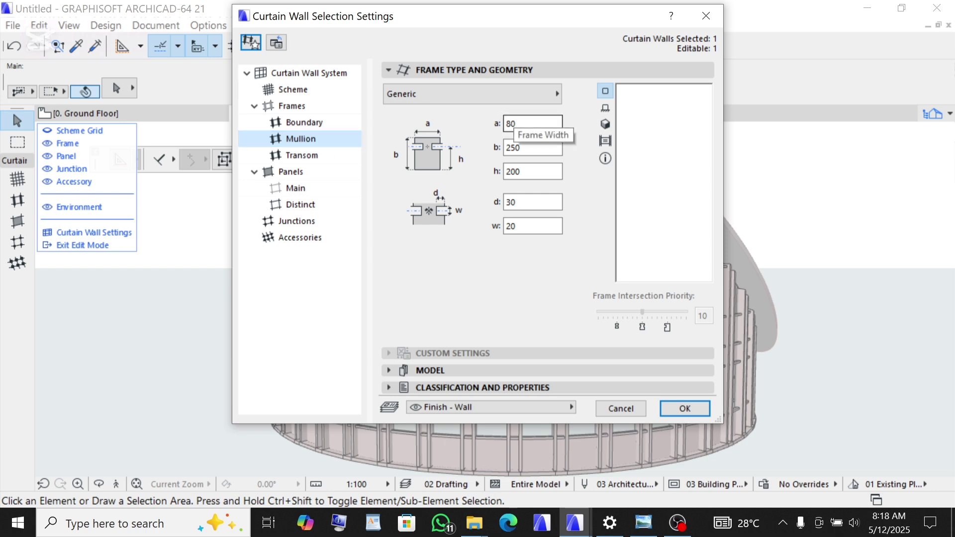
click(510, 123)
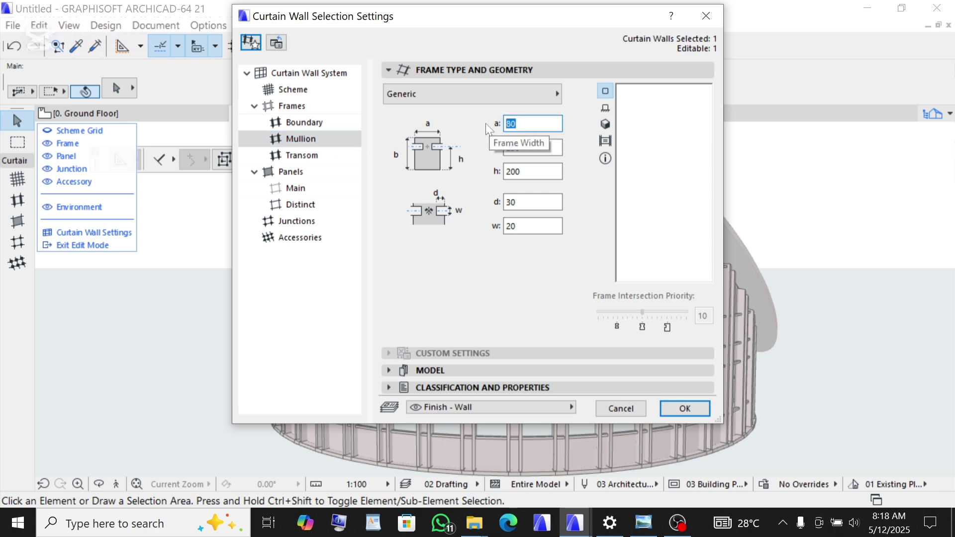
text(100)
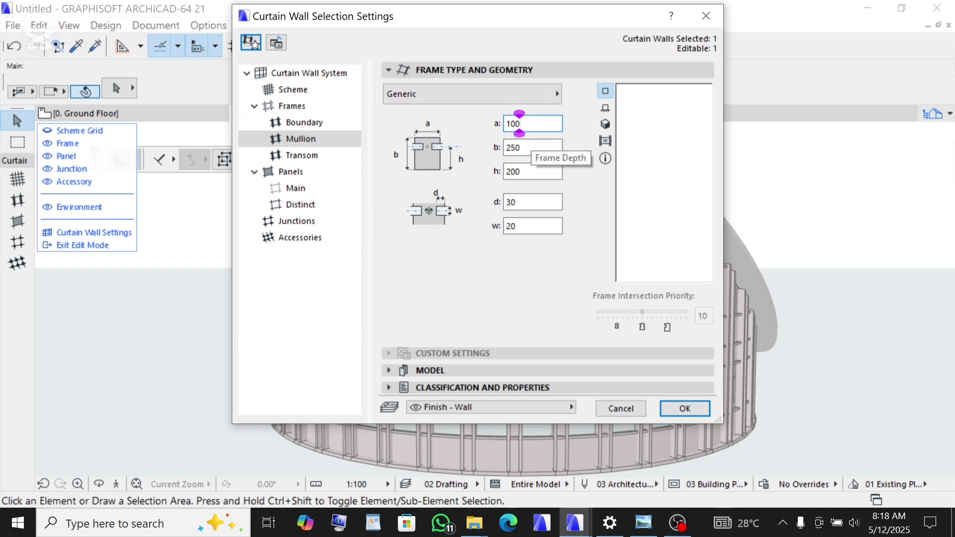
key(Tab)
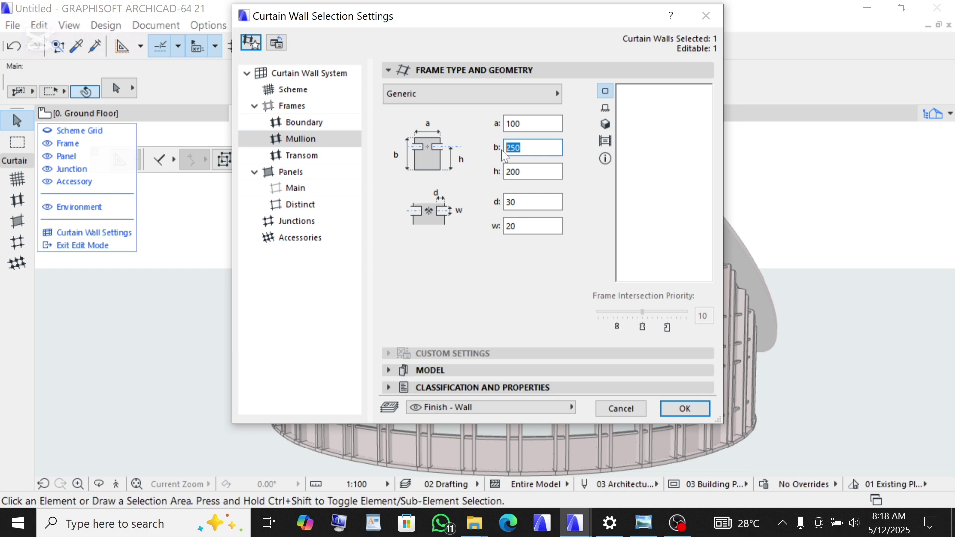
text(200)
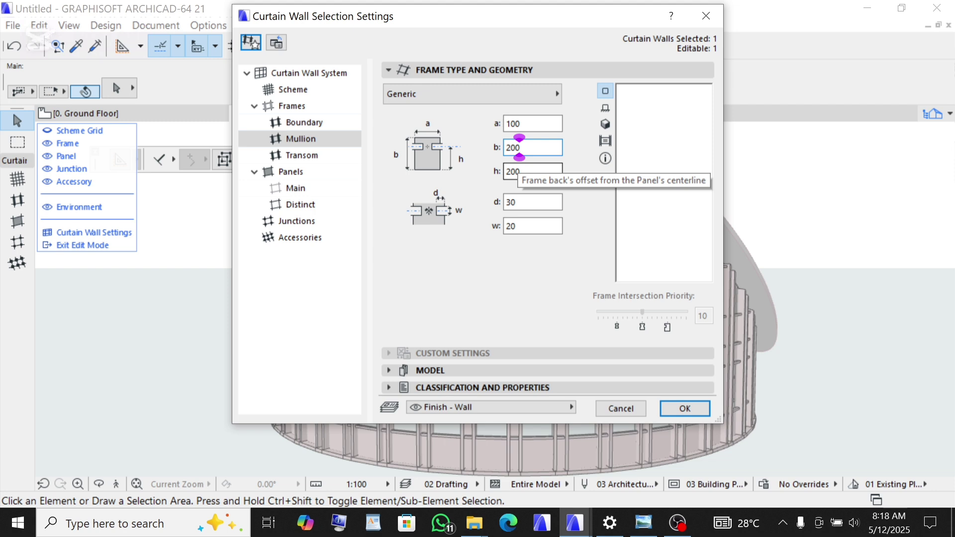
click(522, 202)
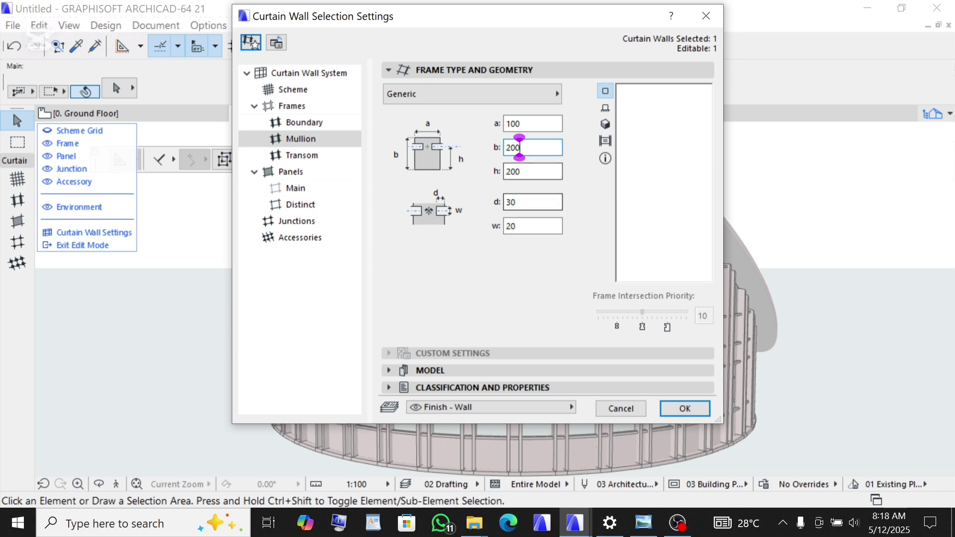
click(511, 202)
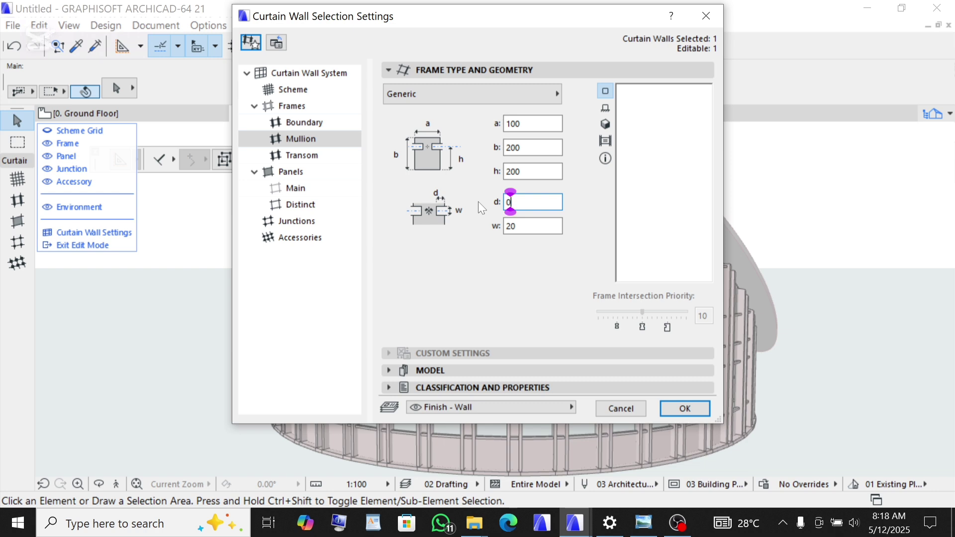
key(BackSpace)
key(Tab)
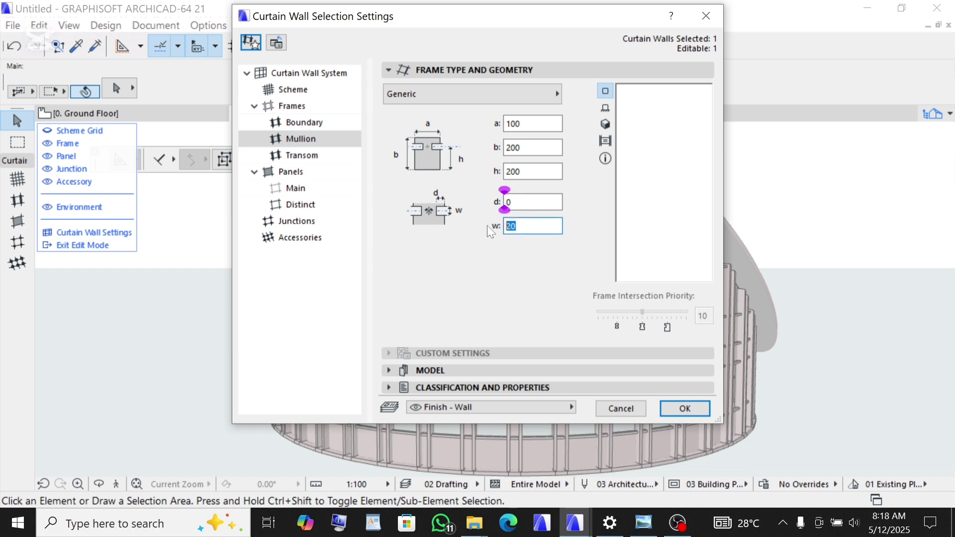
text(0)
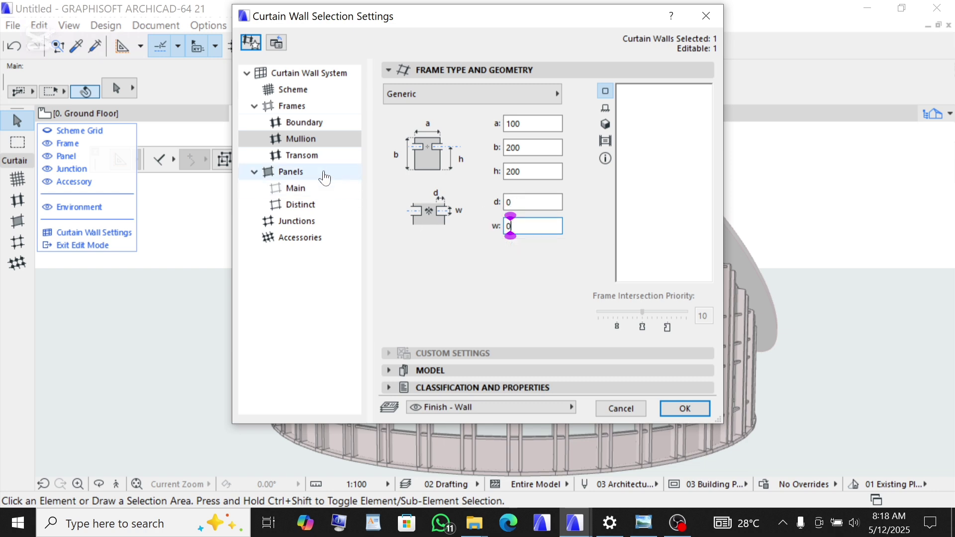
Step: Set the butt-glazed transom frames' width (a) and depth (b) to 60, back offset (h) to 150 and gap depth (d) to 0
click(302, 158)
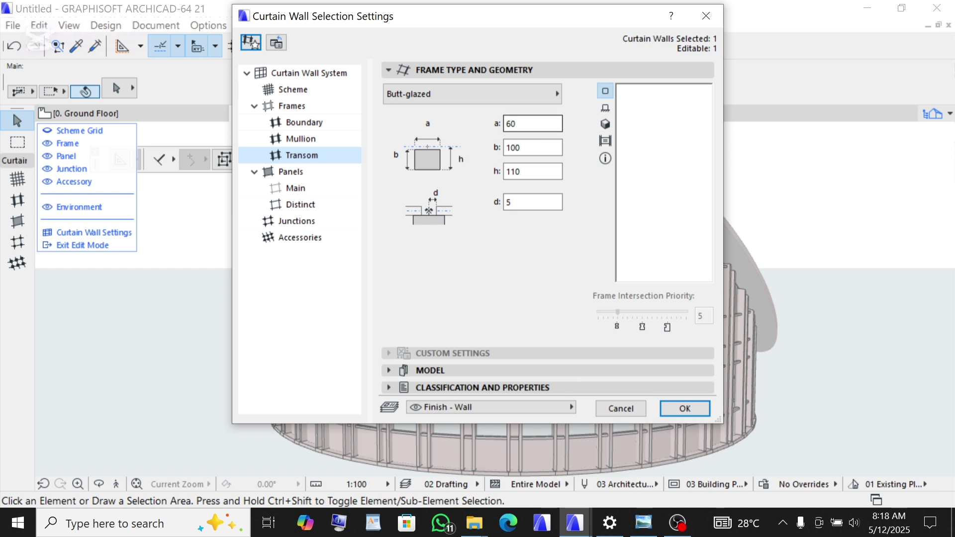
click(531, 123)
text(8)
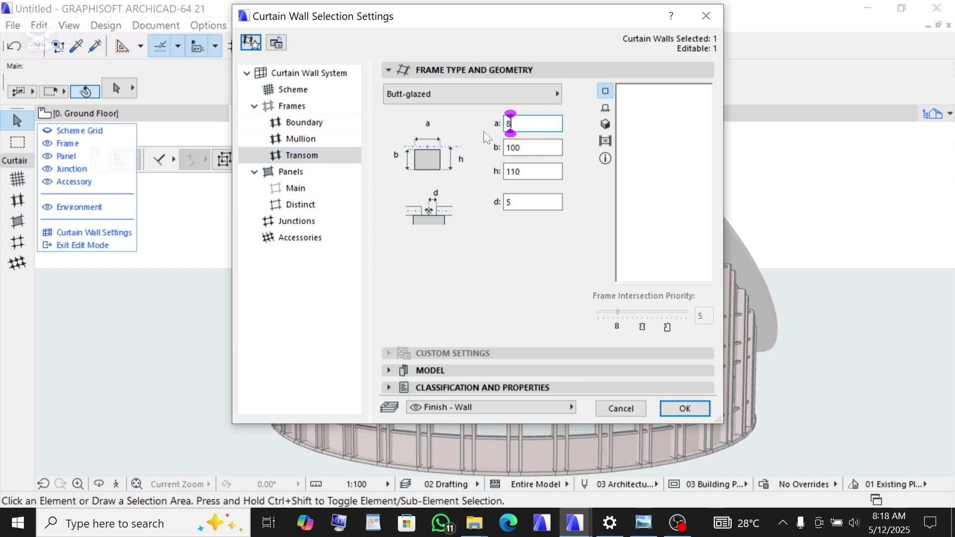
key(BackSpace)
text(60)
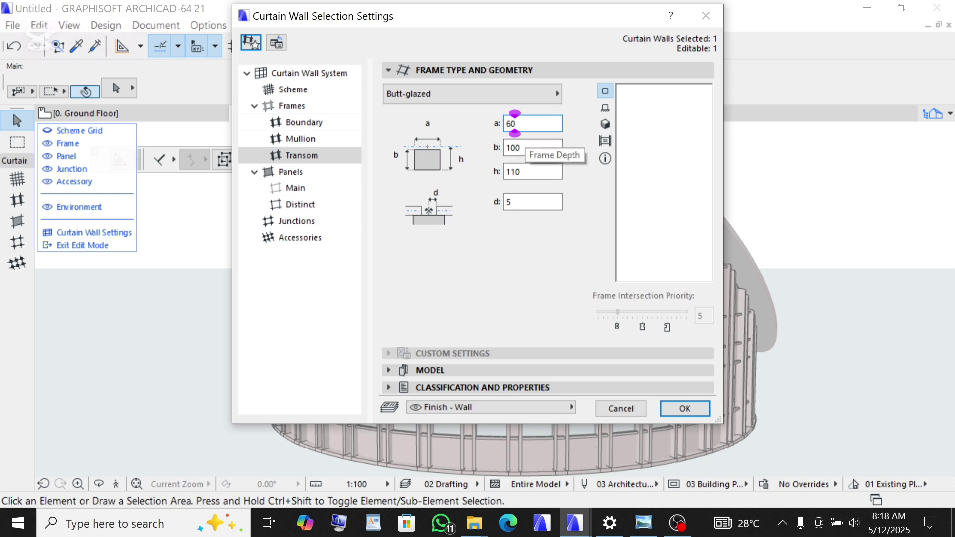
drag(510, 147, 521, 148)
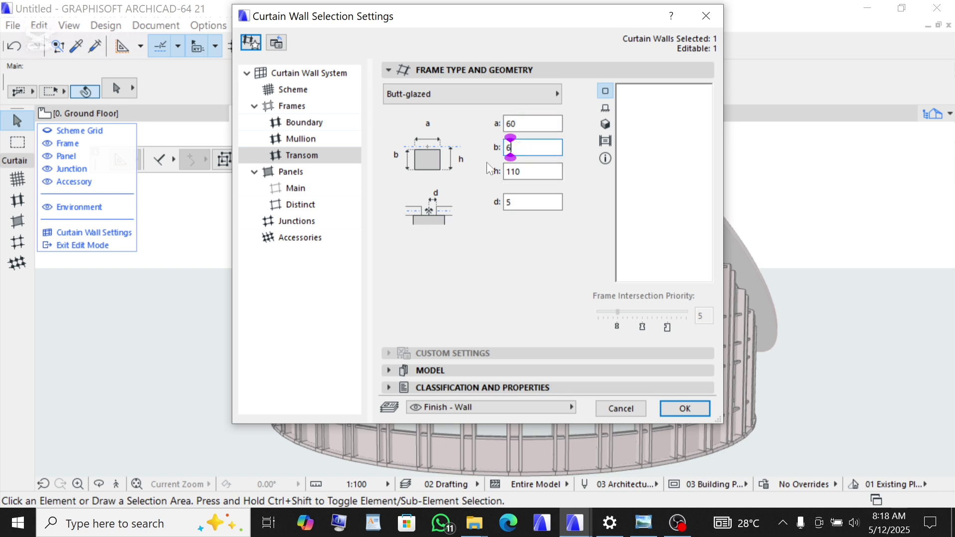
text(60)
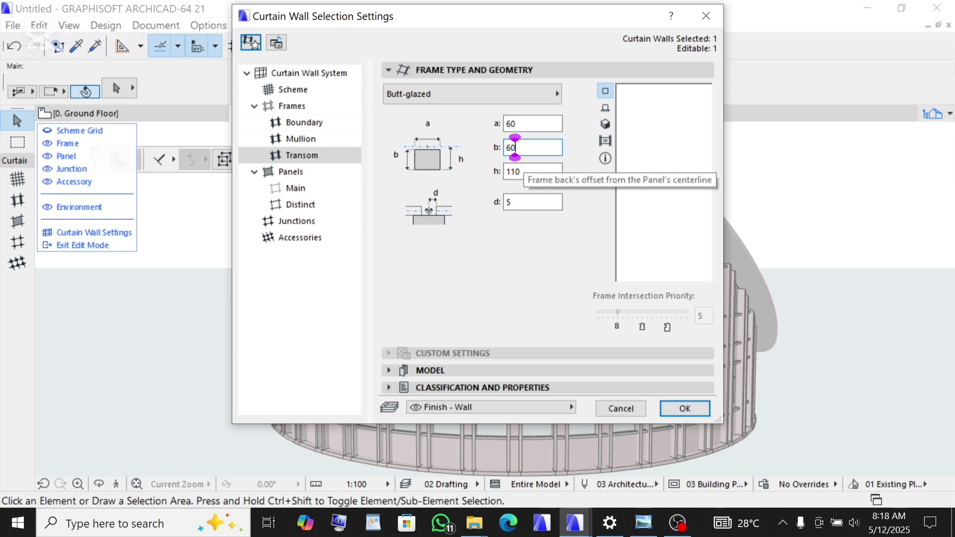
double_click(516, 172)
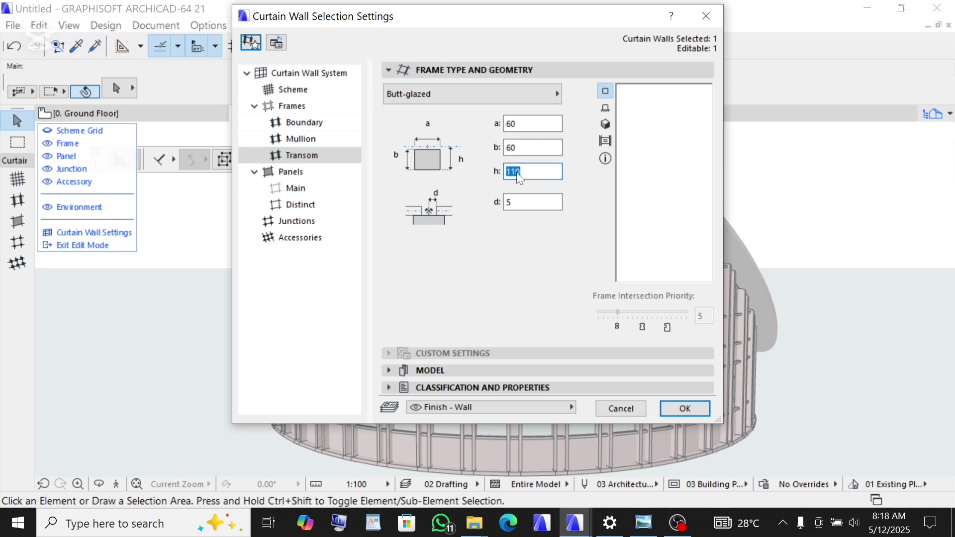
text(150)
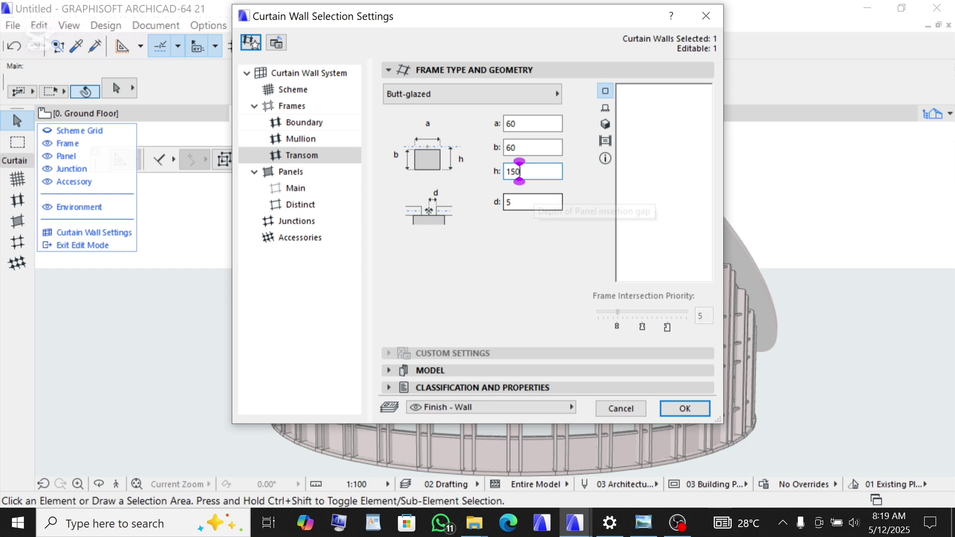
double_click(508, 202)
text(0)
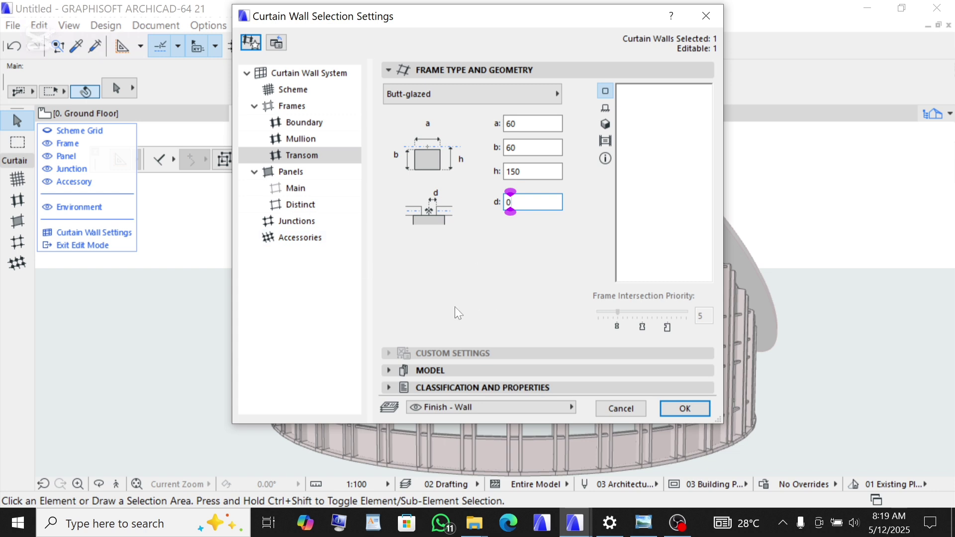
Step: Review the curtain wall system's member placement options and apply the edited settings to the wall
click(297, 80)
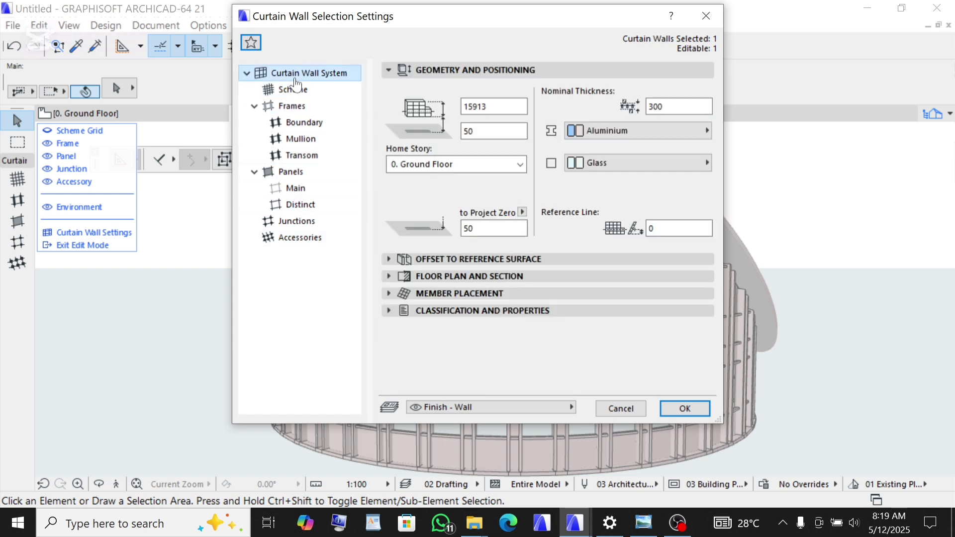
click(431, 294)
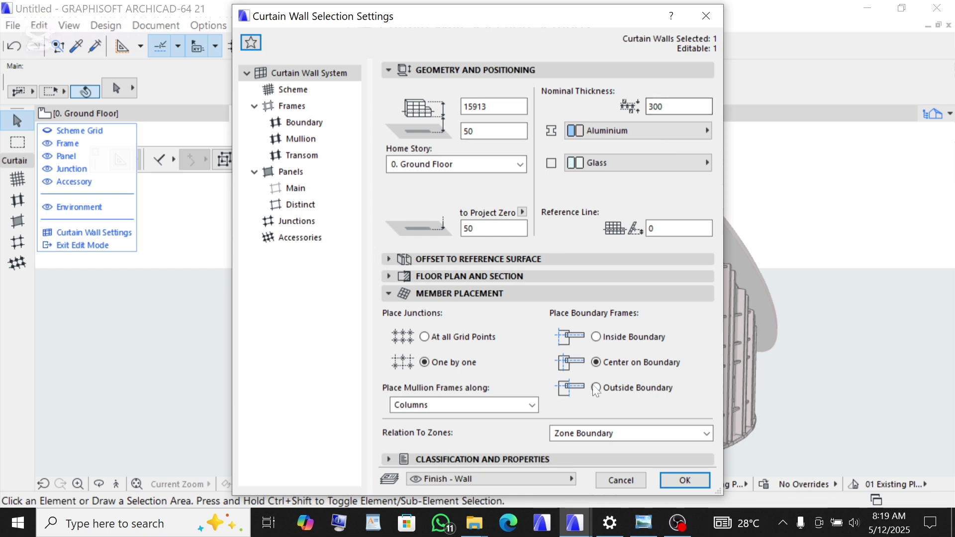
click(683, 481)
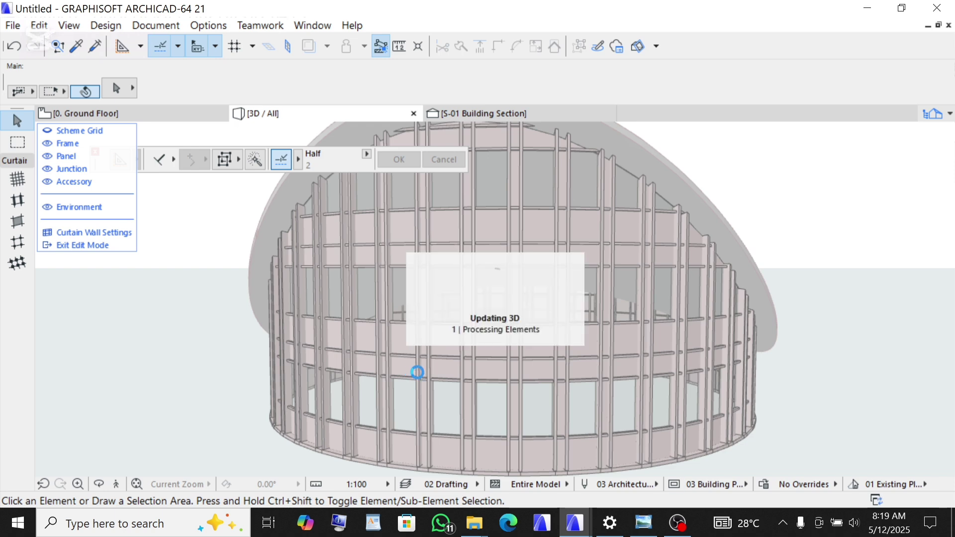
Step: Examine the updated curtain wall from several sides, including its mullion spacing and the frames meeting the roof shell
key(ctrl+z)
click(449, 398)
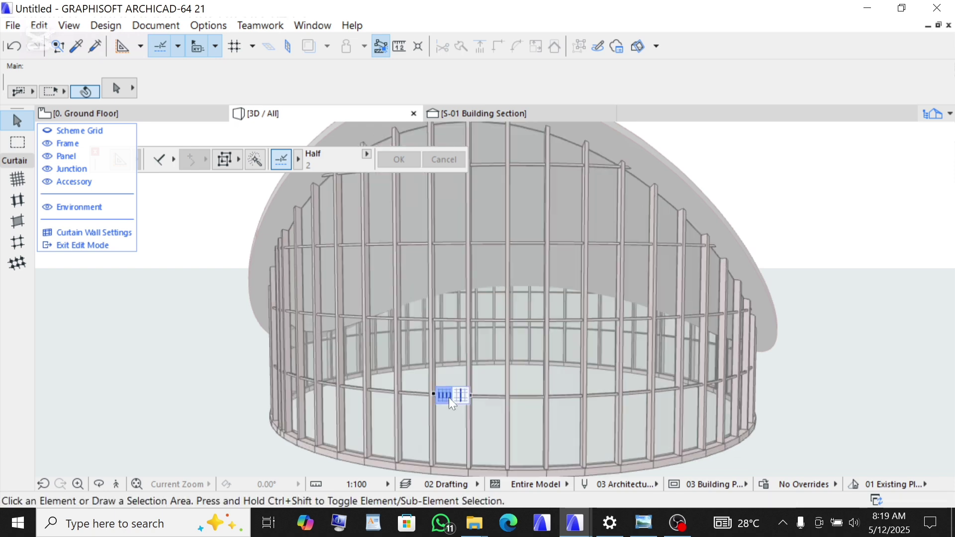
shift+middle_drag(644, 324, 647, 326)
scroll(718, 335, up, 5)
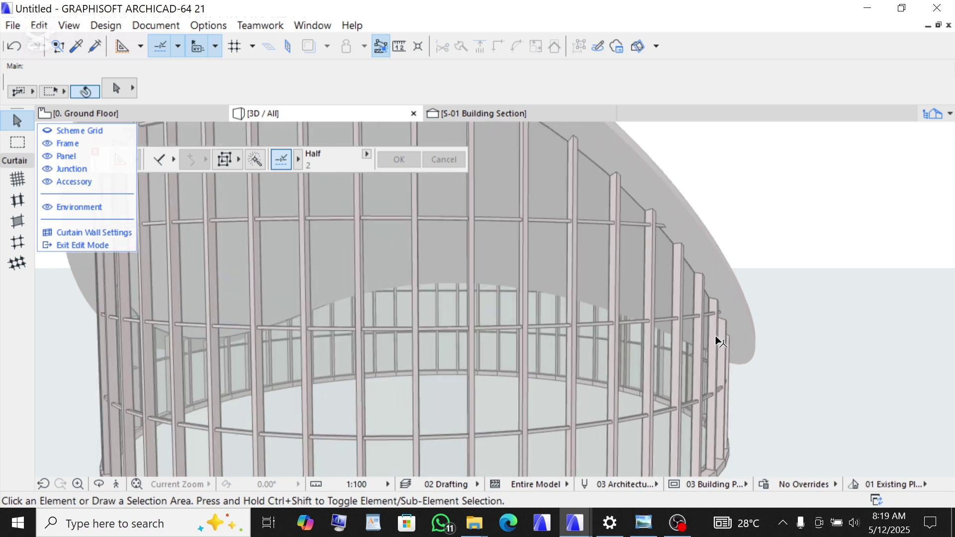
scroll(522, 335, down, 5)
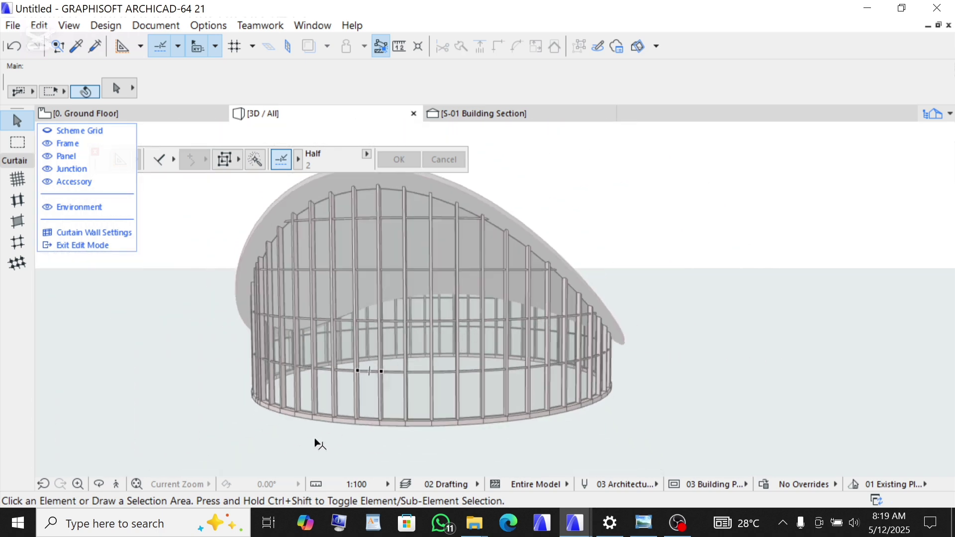
click(103, 482)
drag(173, 327, 543, 326)
scroll(574, 309, down, 3)
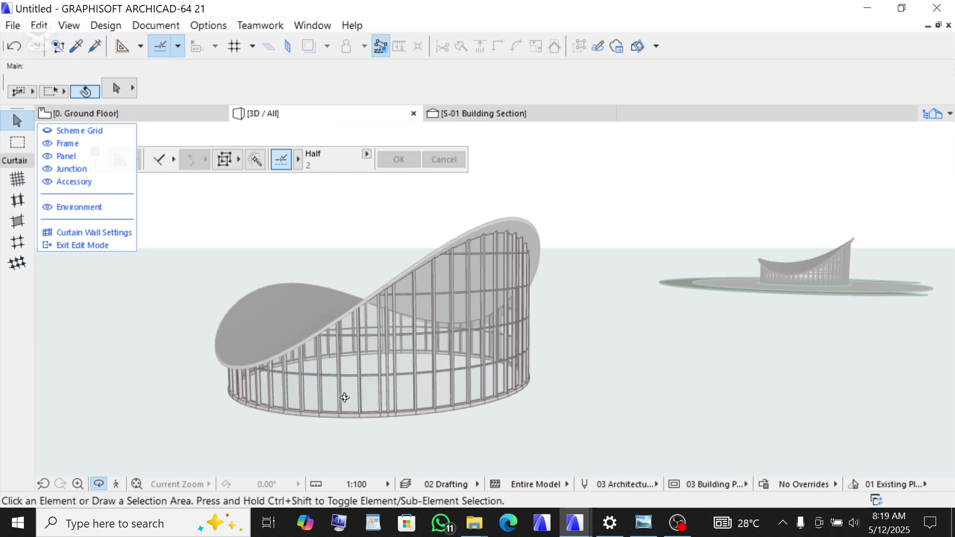
scroll(368, 395, up, 5)
scroll(432, 393, down, 2)
scroll(433, 393, up, 4)
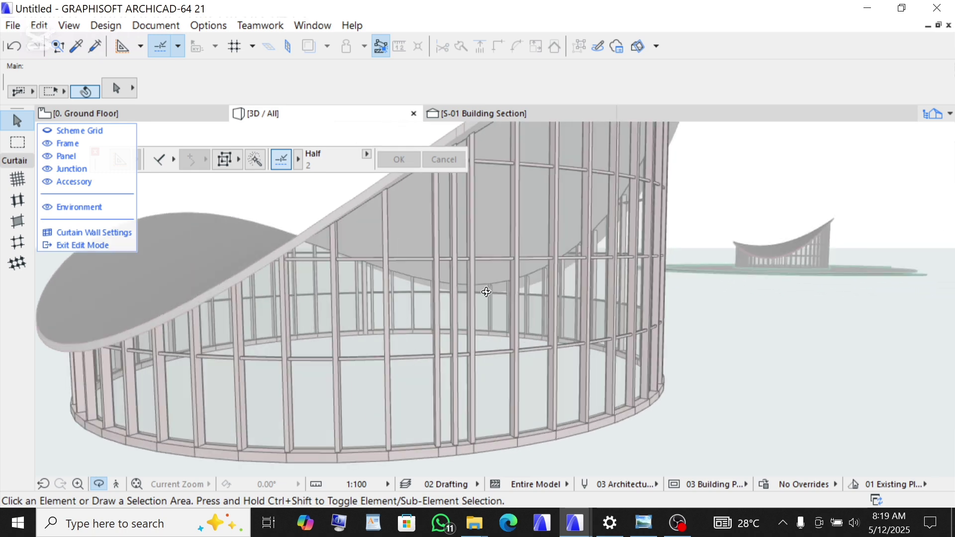
scroll(462, 264, up, 3)
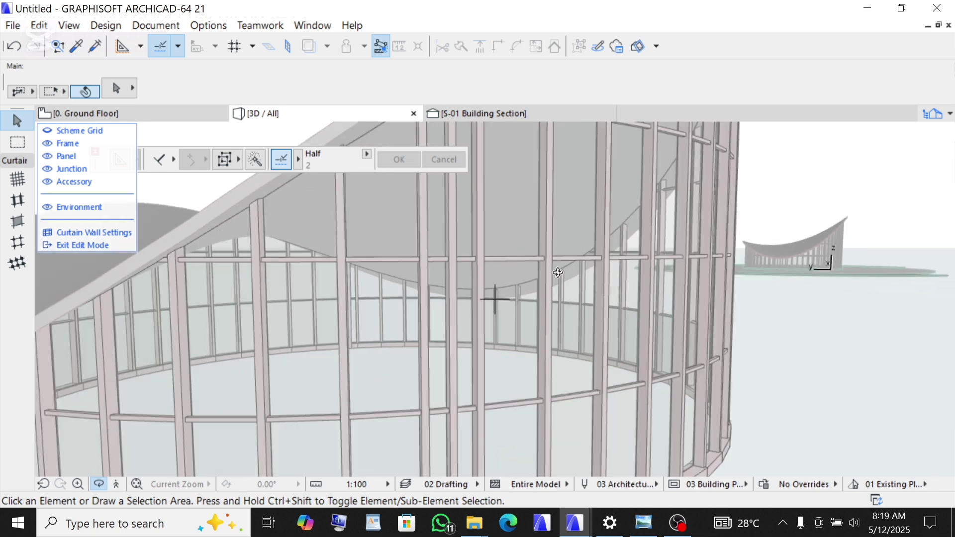
scroll(554, 270, up, 4)
scroll(335, 290, down, 5)
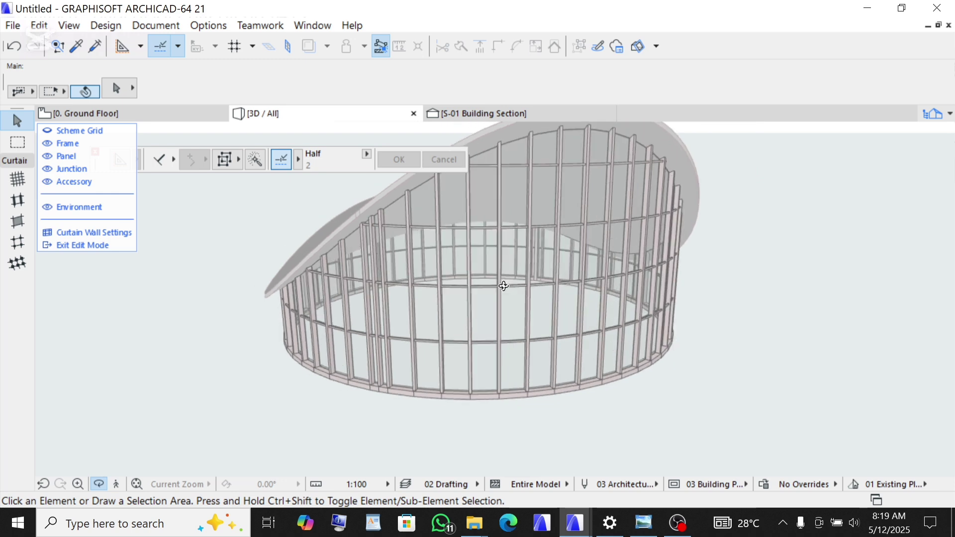
scroll(432, 288, up, 2)
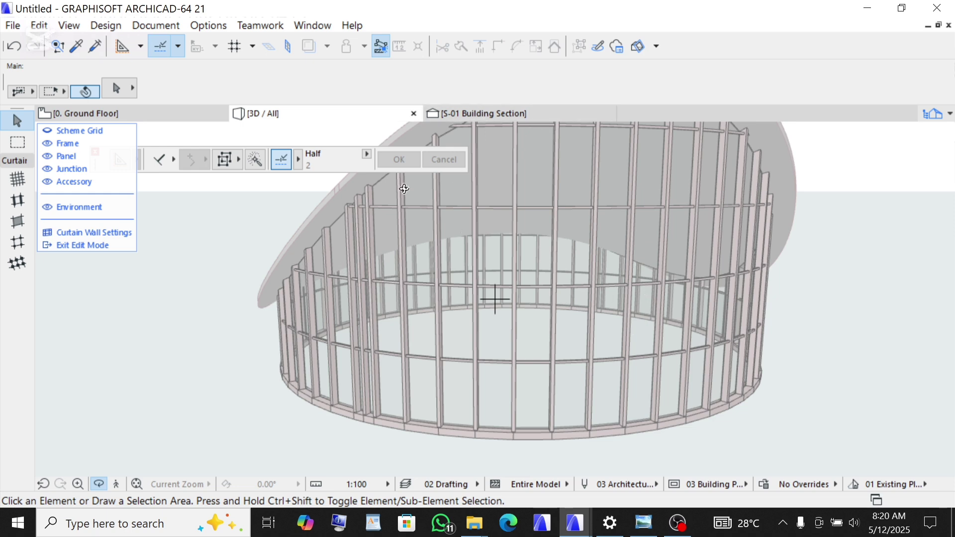
scroll(472, 202, up, 4)
scroll(300, 205, up, 5)
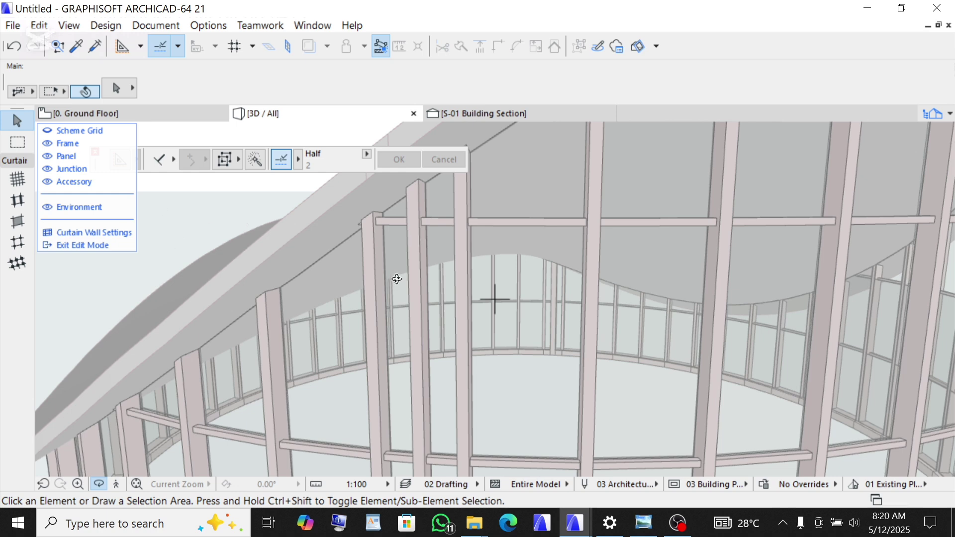
Step: Set the widths of columns A and B in the curtain wall's scheme grid to 1030 each and apply the settings
click(83, 233)
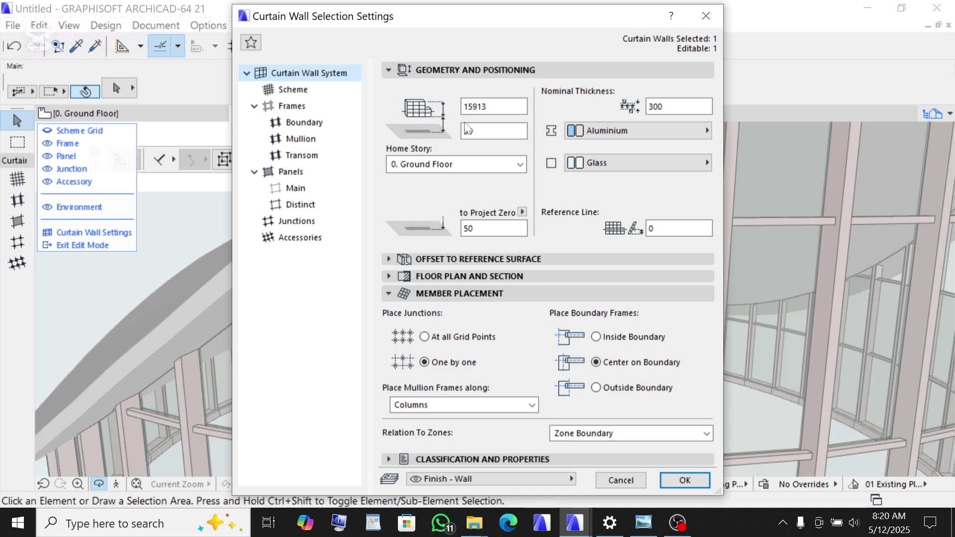
click(292, 90)
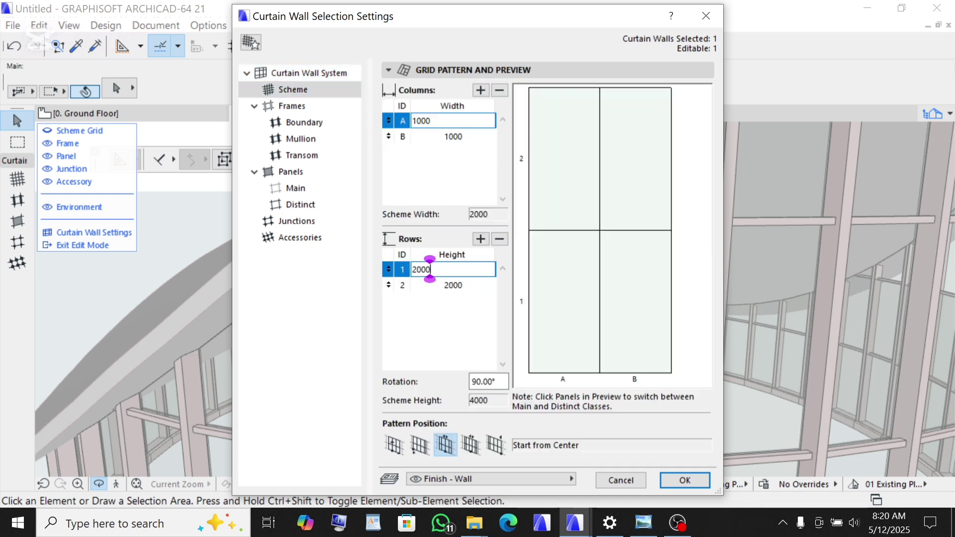
drag(431, 121, 421, 121)
text(30)
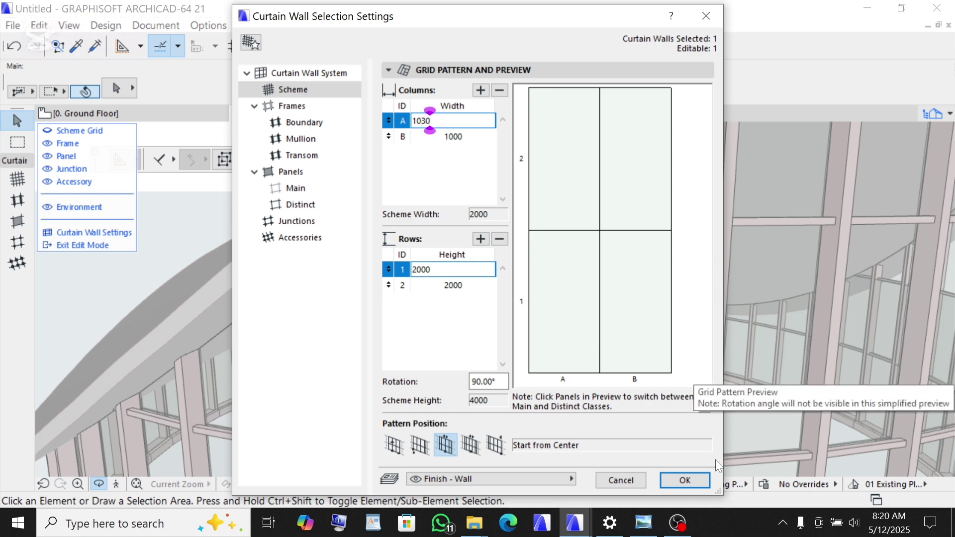
click(468, 138)
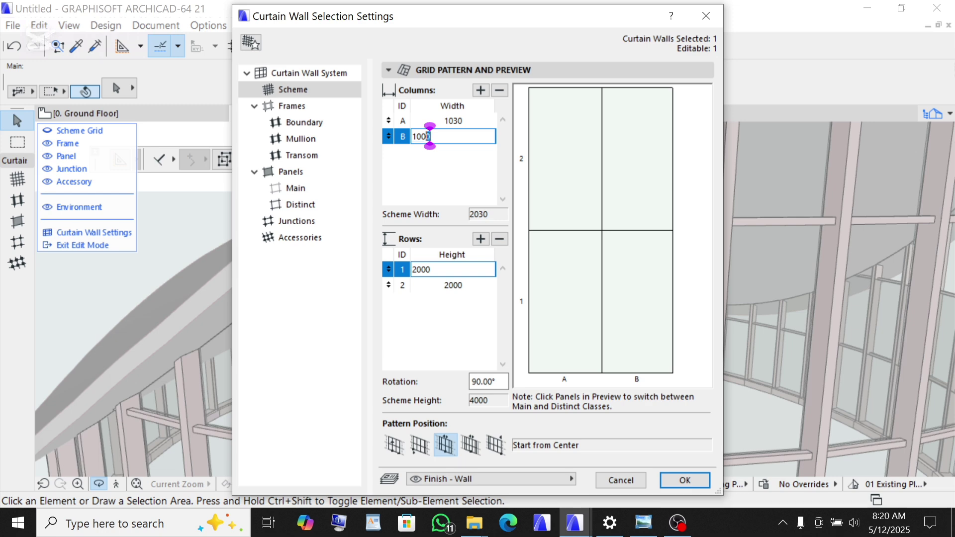
text(30)
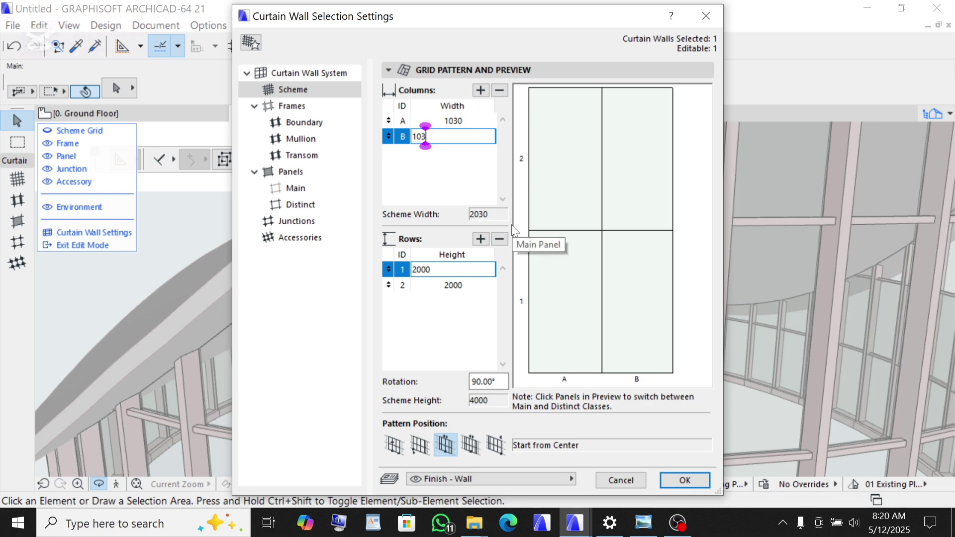
click(669, 479)
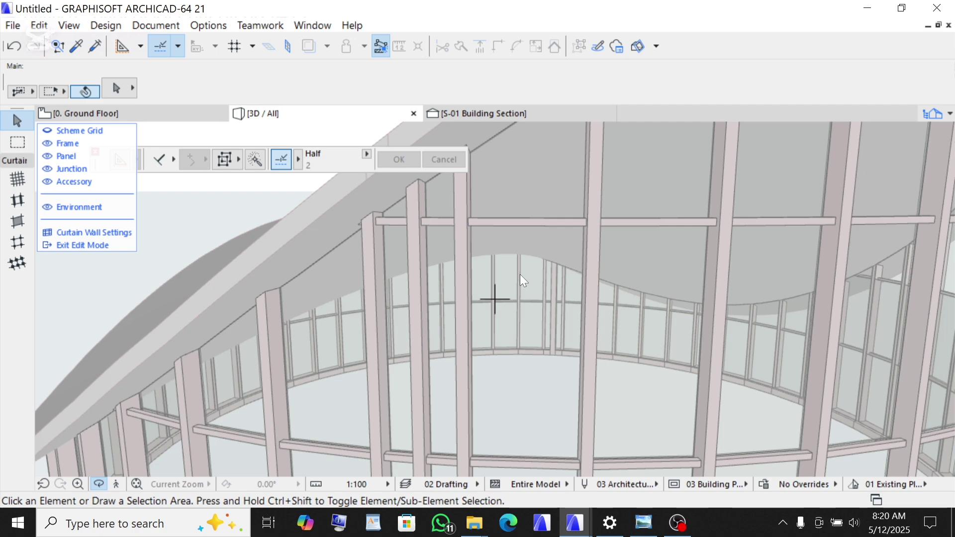
Step: Inspect the updated mullion spacing around the curtain wall, and exit its edit mode
scroll(506, 264, down, 10)
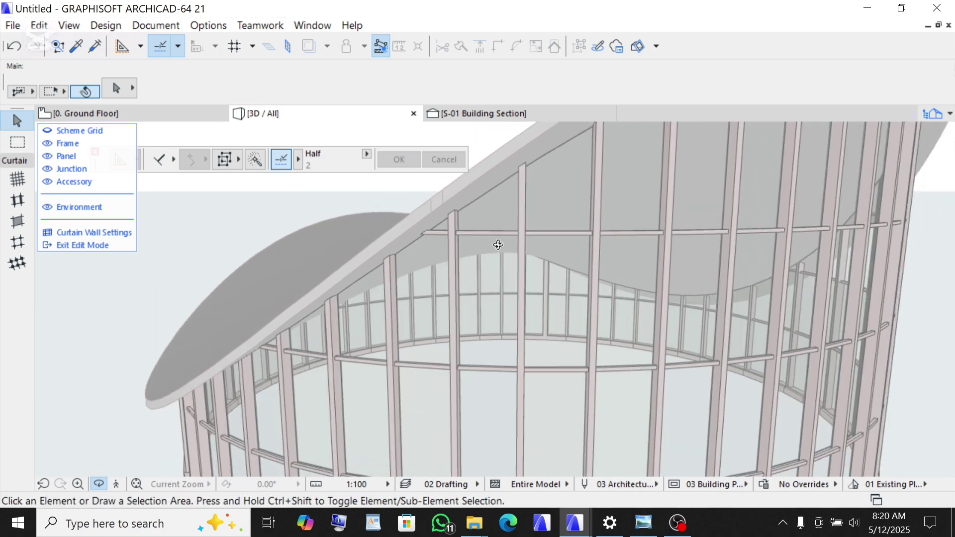
scroll(460, 330, up, 10)
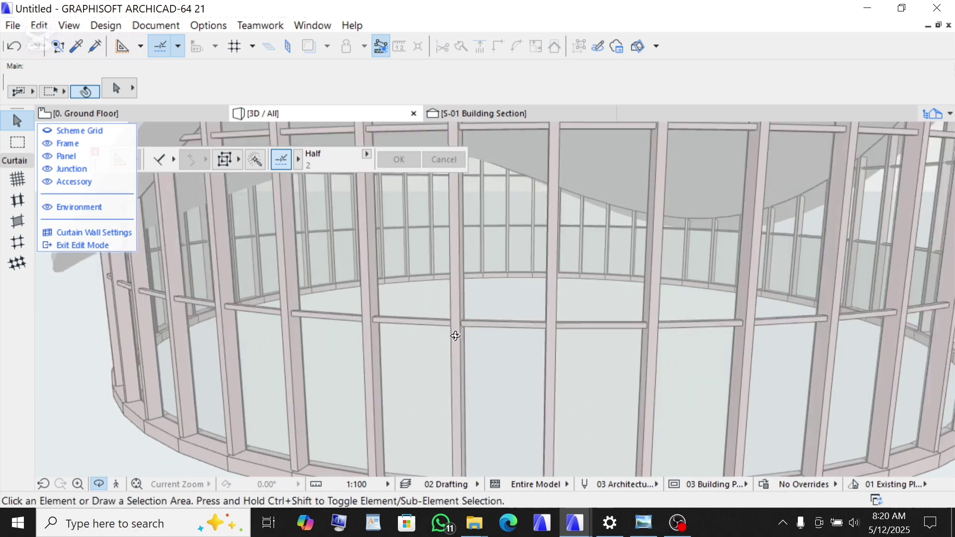
scroll(449, 300, down, 10)
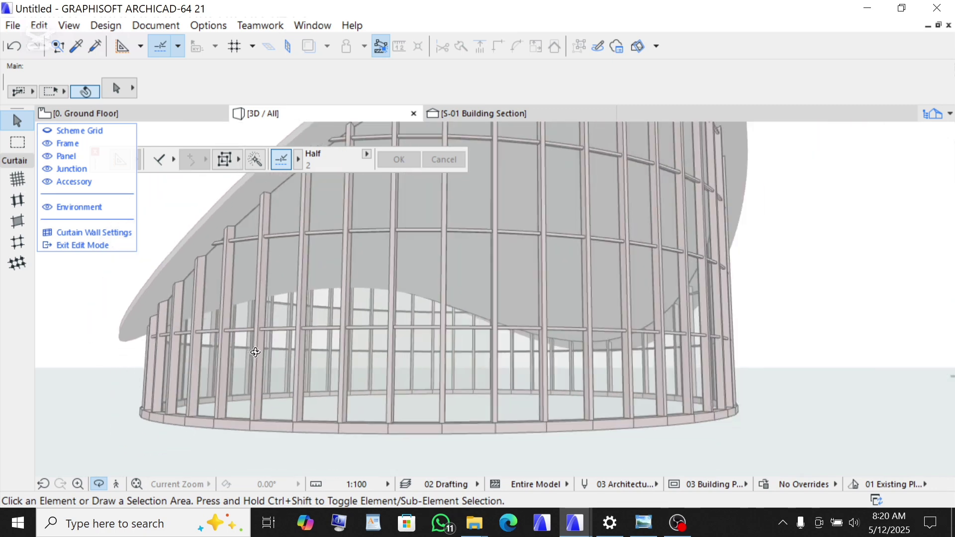
drag(492, 306, 494, 234)
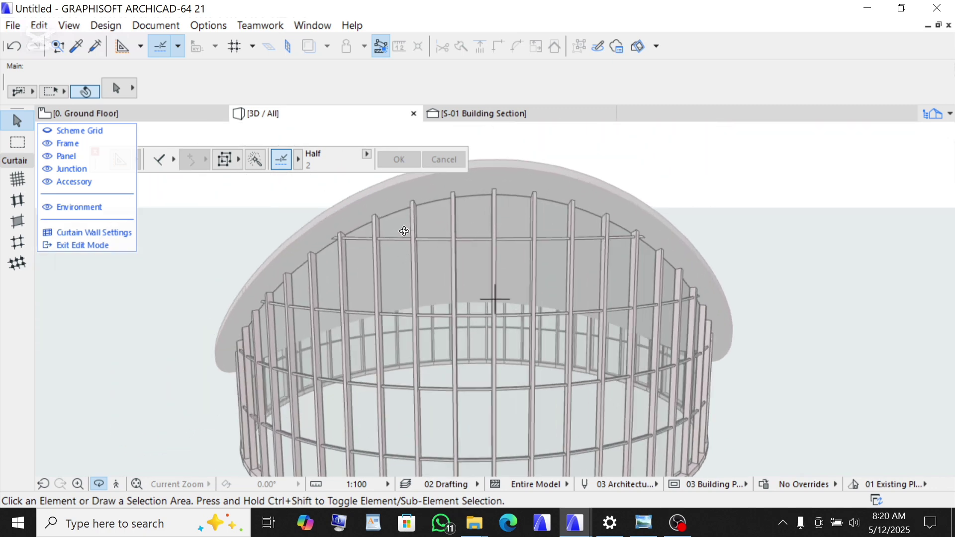
scroll(237, 291, down, 8)
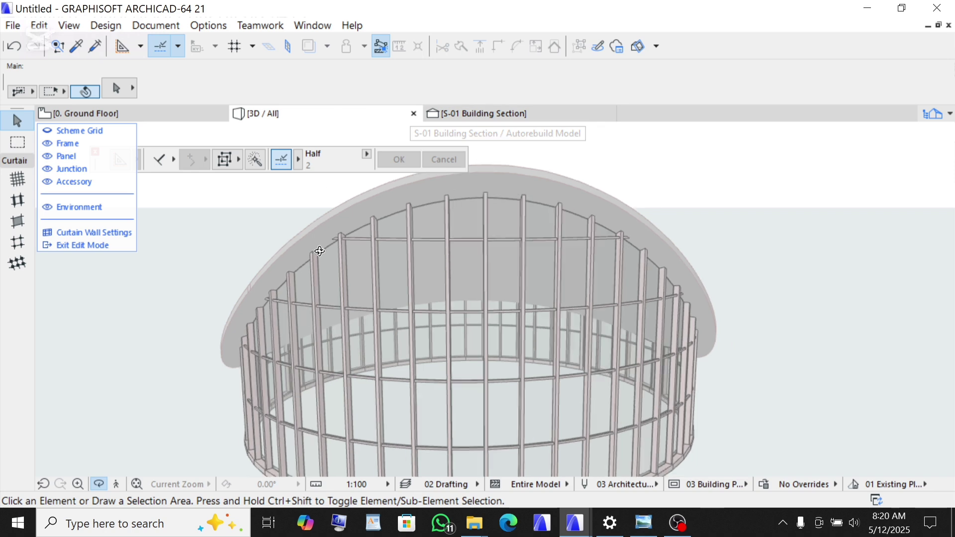
scroll(237, 292, down, 5)
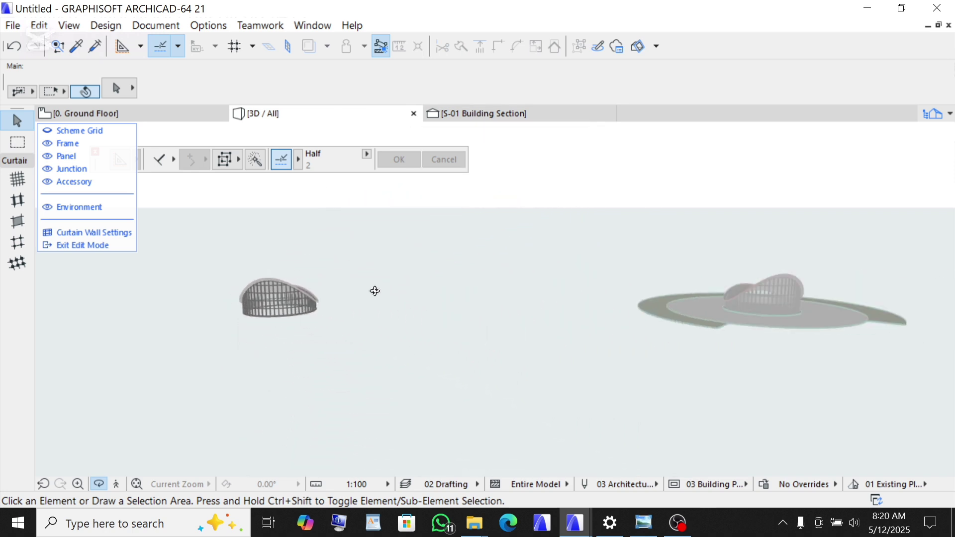
scroll(830, 282, up, 3)
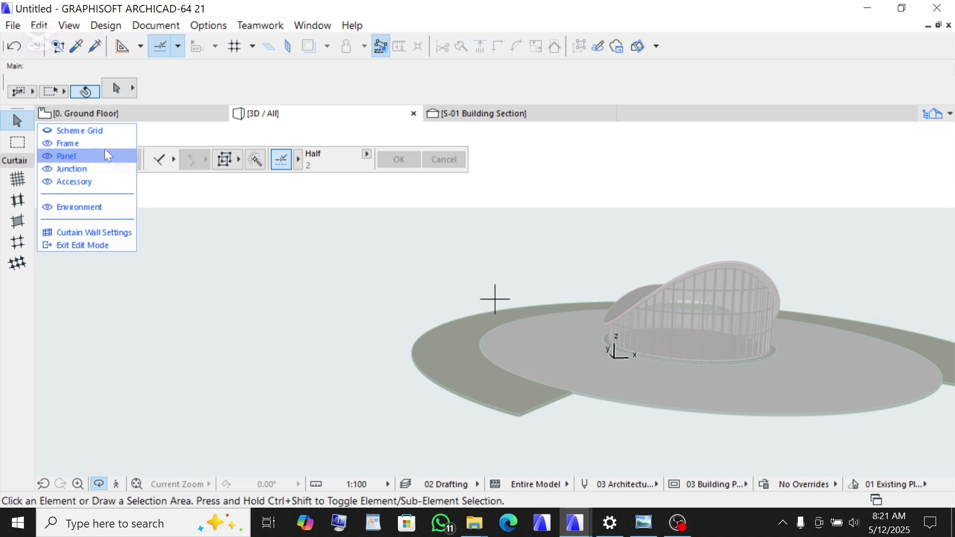
click(66, 156)
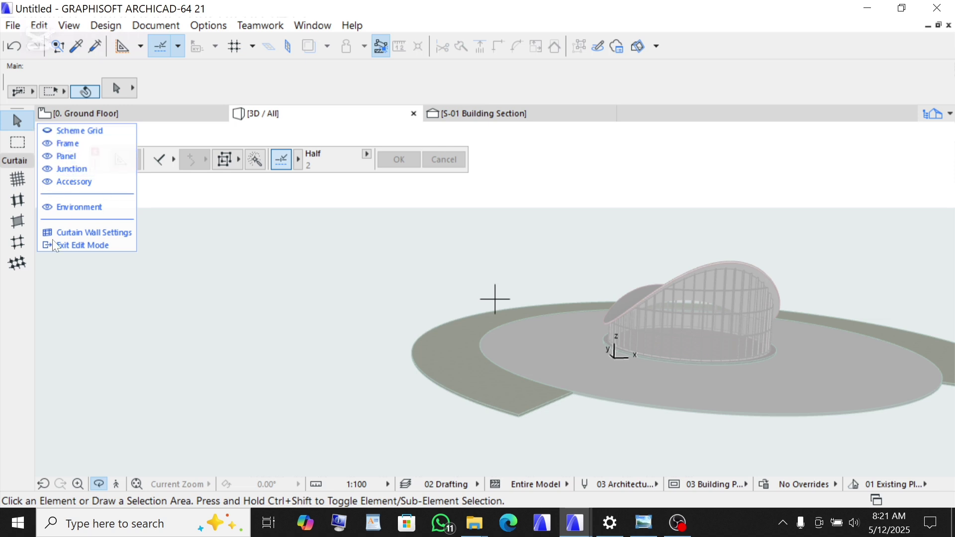
click(83, 246)
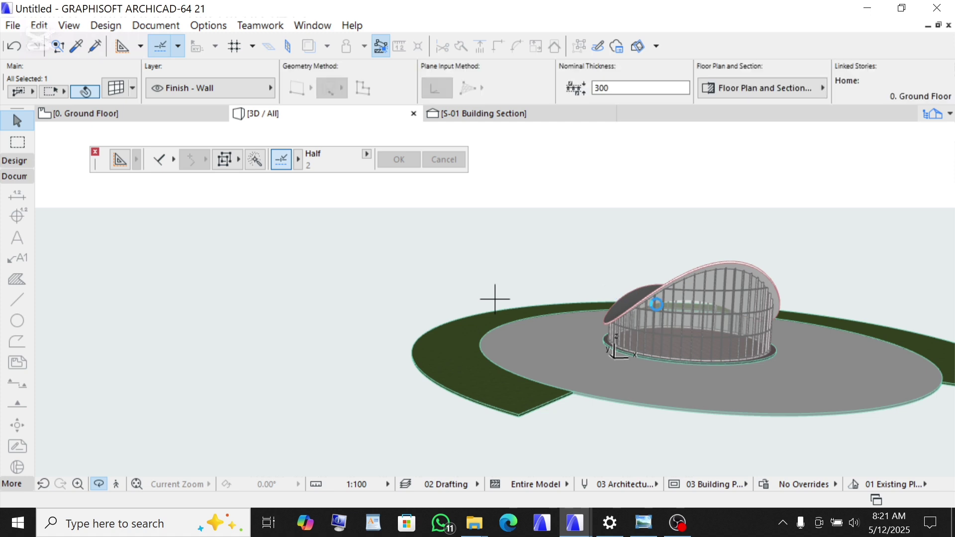
Step: Examine the curtain wall beneath the roof shell, including its base on the circular slab and the surrounding ground surfaces
drag(779, 346, 284, 216)
drag(348, 261, 381, 230)
drag(559, 262, 354, 261)
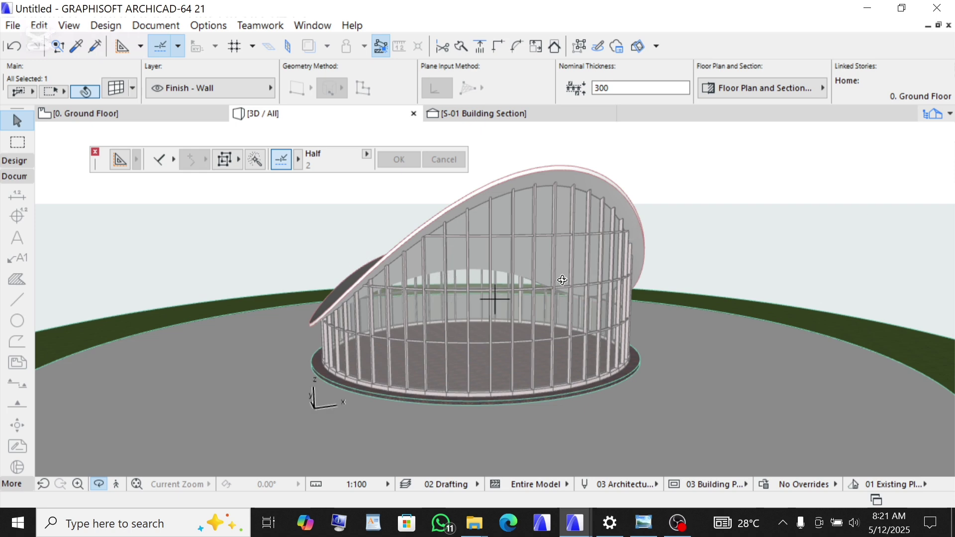
scroll(628, 252, down, 2)
scroll(622, 242, down, 2)
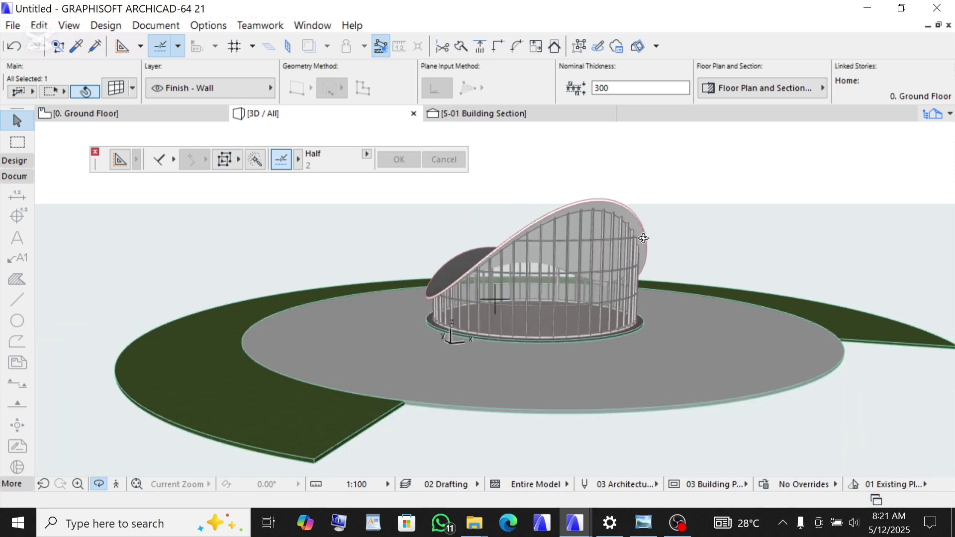
scroll(643, 238, down, 2)
scroll(513, 277, up, 3)
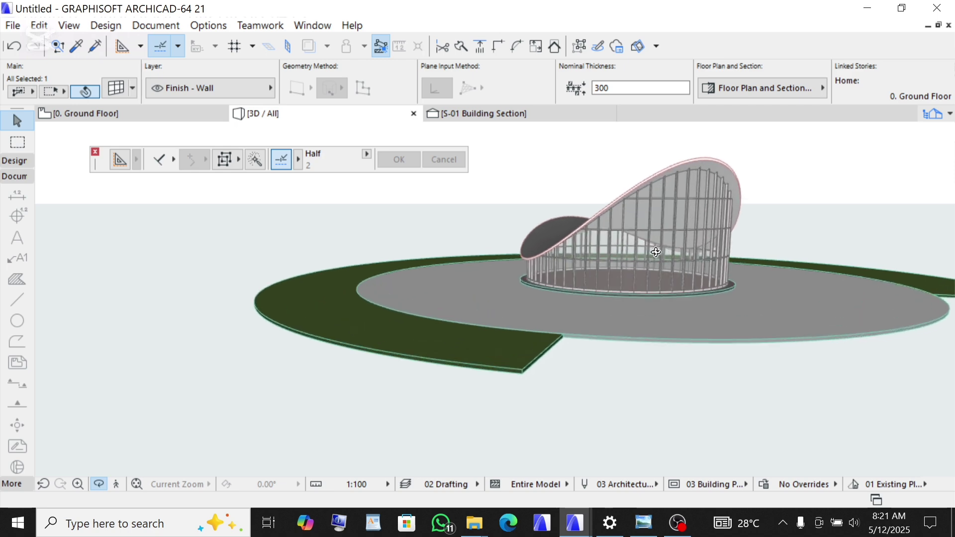
scroll(631, 253, up, 2)
scroll(631, 254, up, 1)
scroll(627, 252, up, 1)
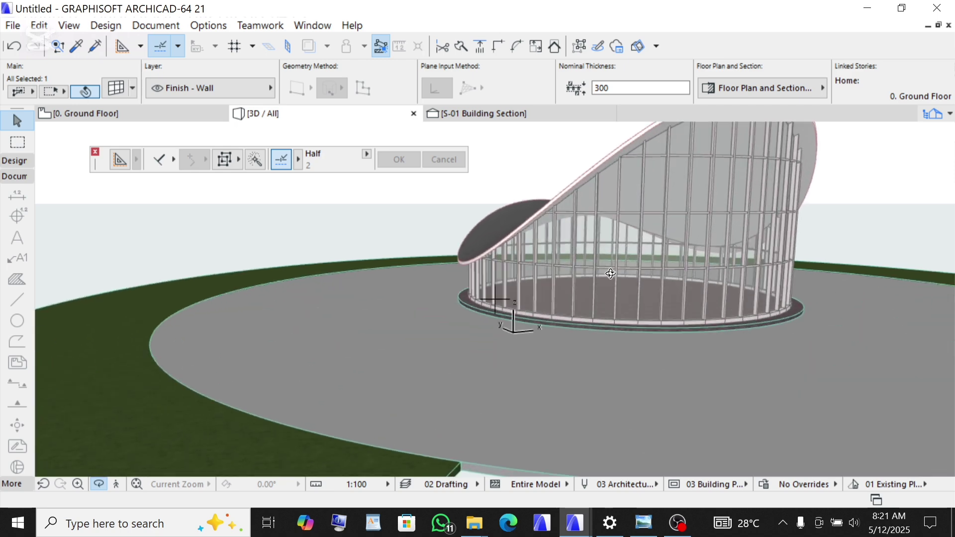
scroll(618, 327, up, 1)
scroll(629, 331, up, 1)
scroll(602, 327, up, 1)
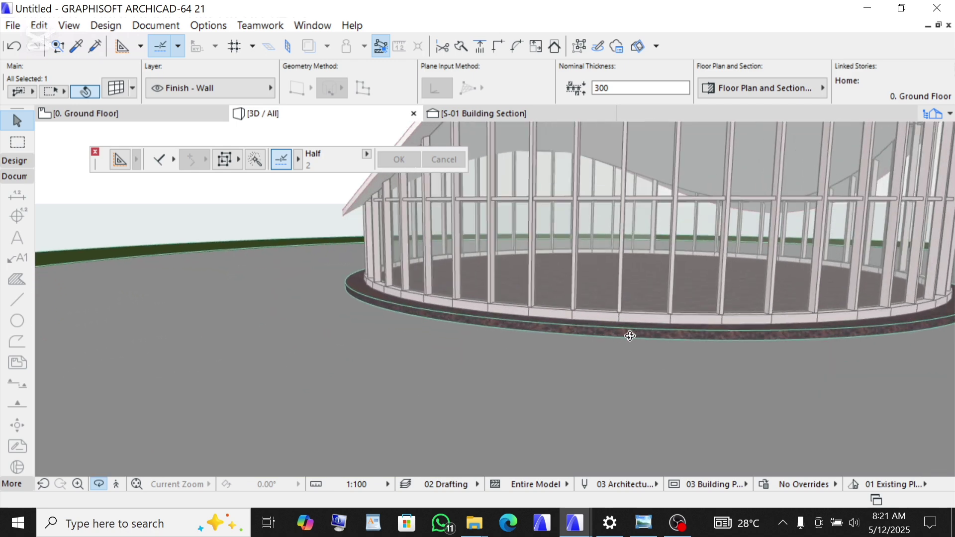
scroll(642, 335, up, 1)
scroll(622, 326, down, 4)
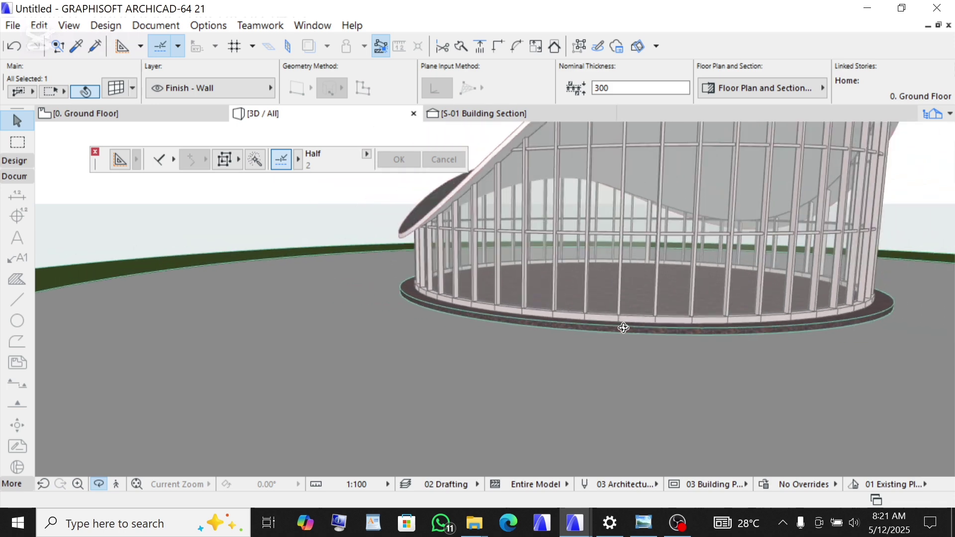
scroll(539, 364, down, 1)
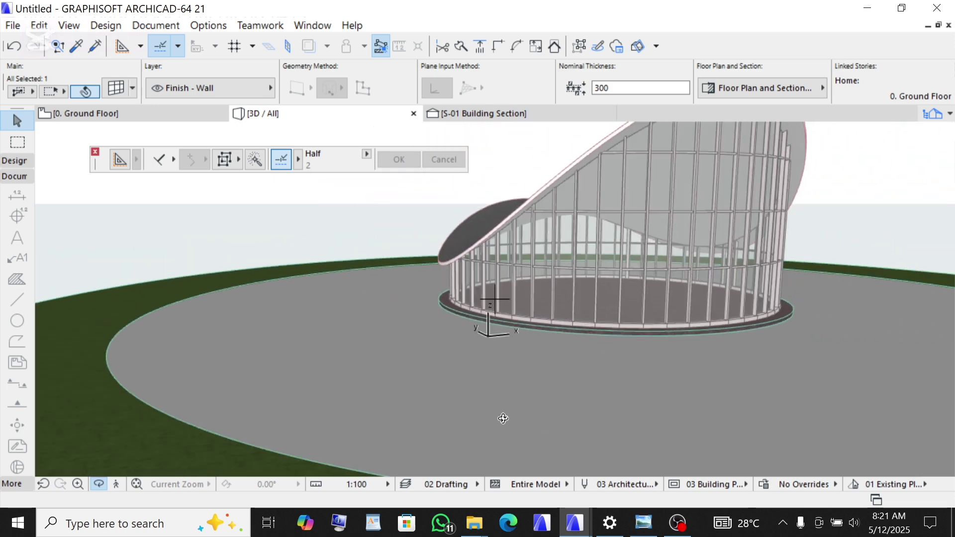
scroll(518, 426, down, 2)
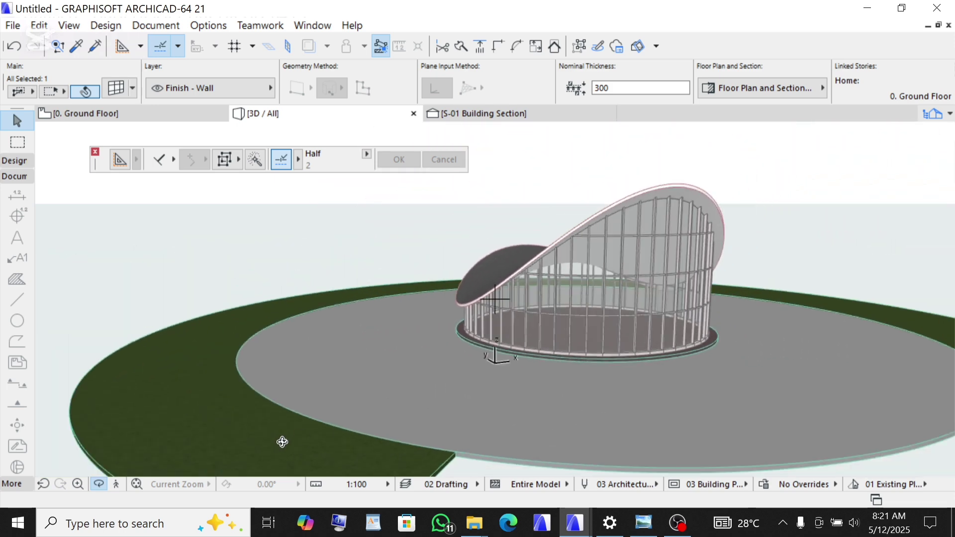
scroll(544, 377, up, 4)
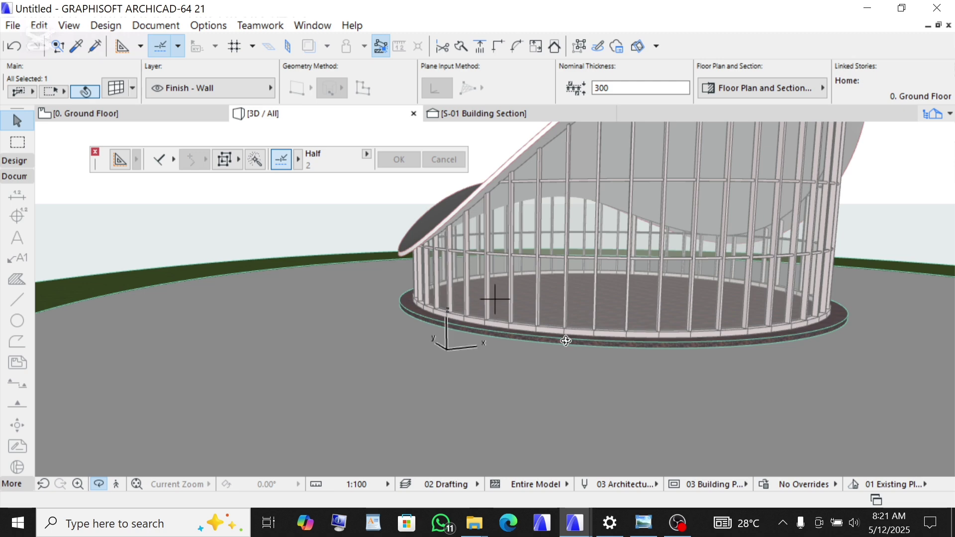
scroll(694, 356, down, 3)
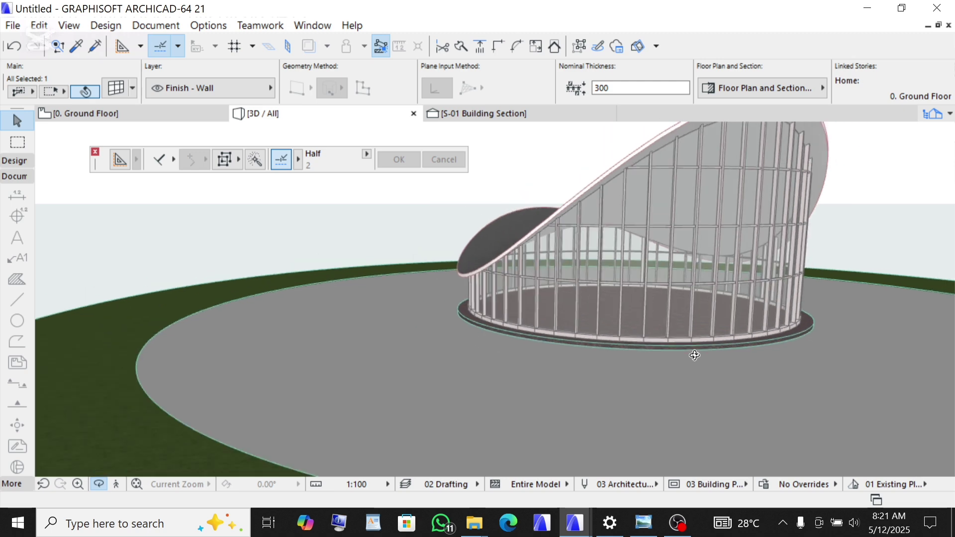
Step: Switch to the Ground Floor plan, frame the circular building outline, and activate the Slab tool
click(115, 110)
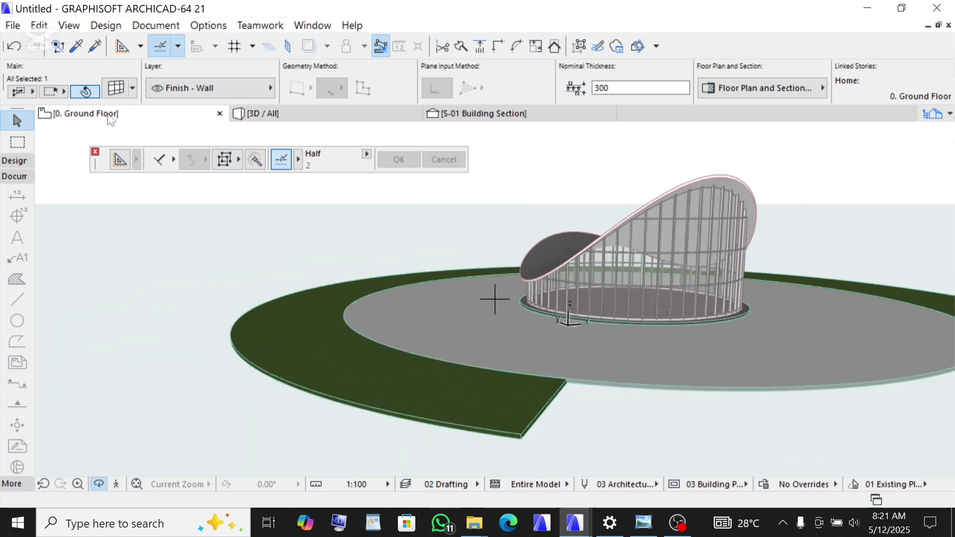
scroll(403, 244, up, 5)
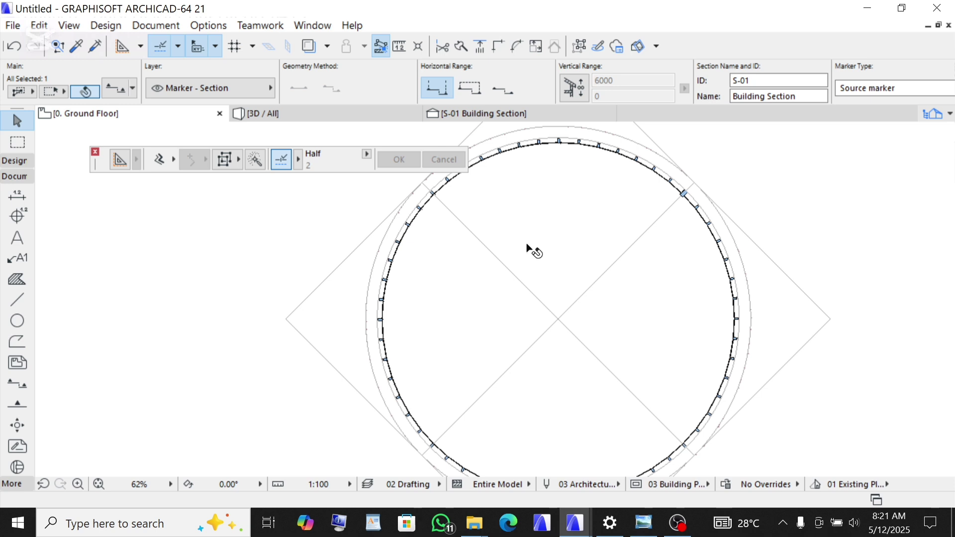
scroll(531, 250, down, 4)
scroll(525, 251, up, 3)
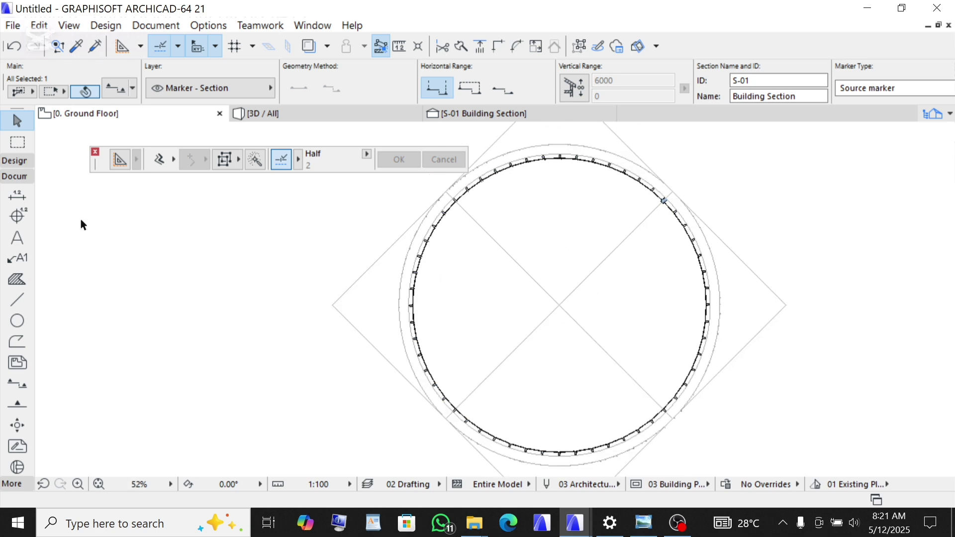
click(24, 160)
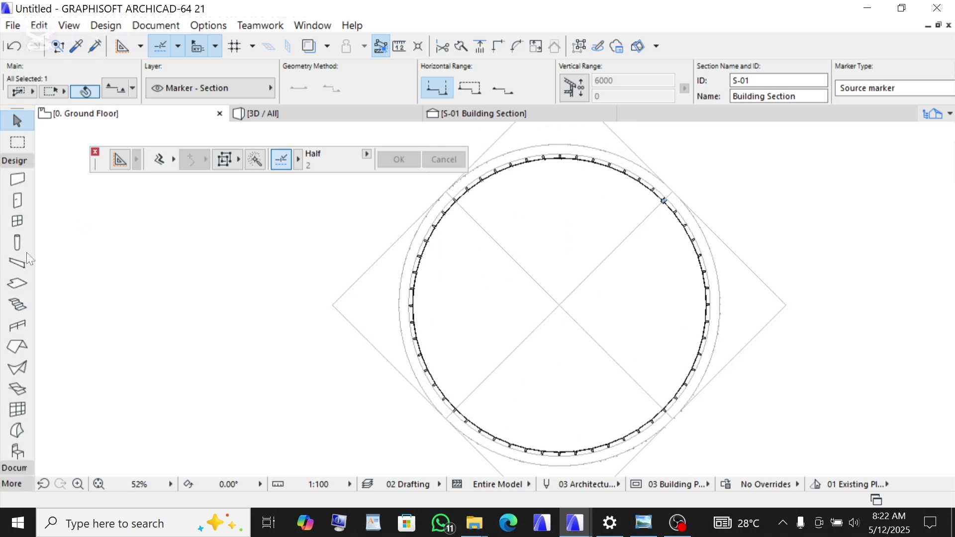
click(18, 284)
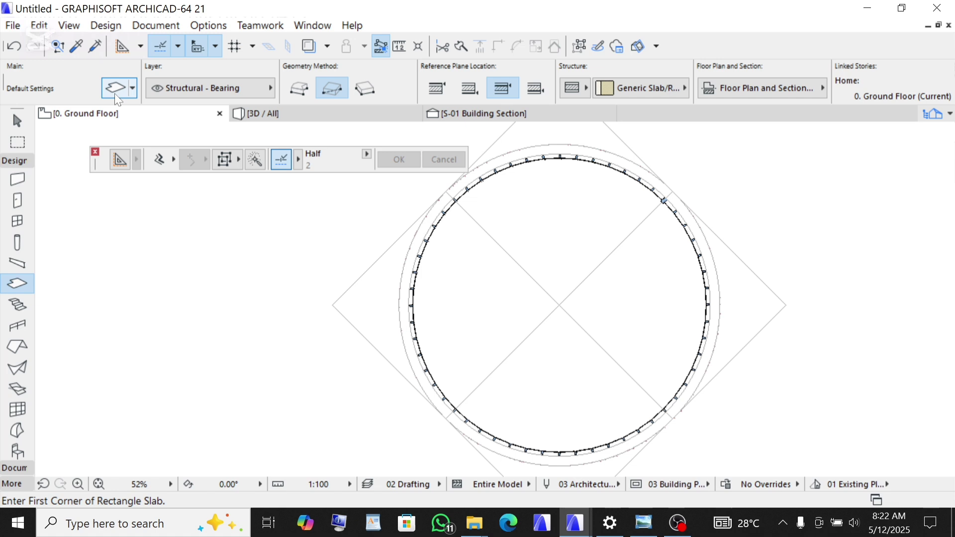
click(116, 88)
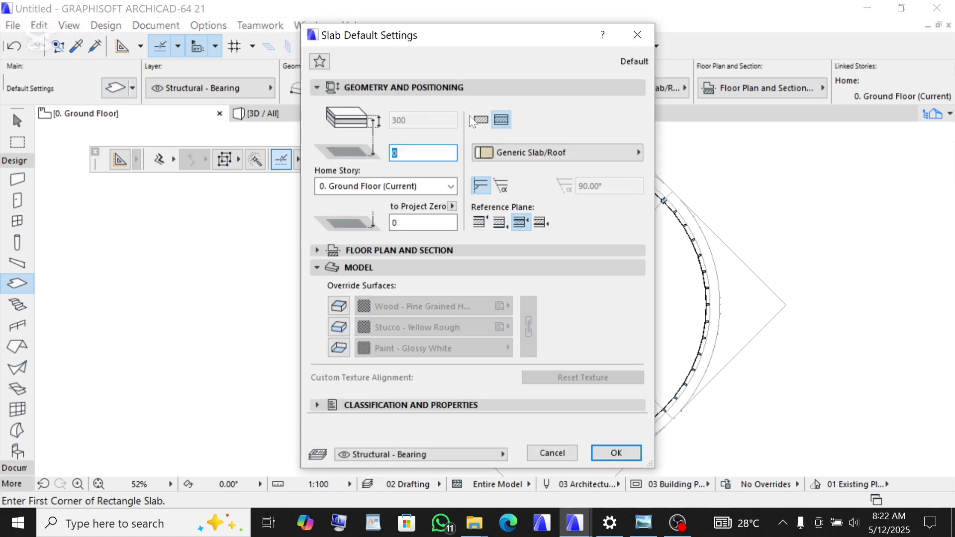
click(481, 121)
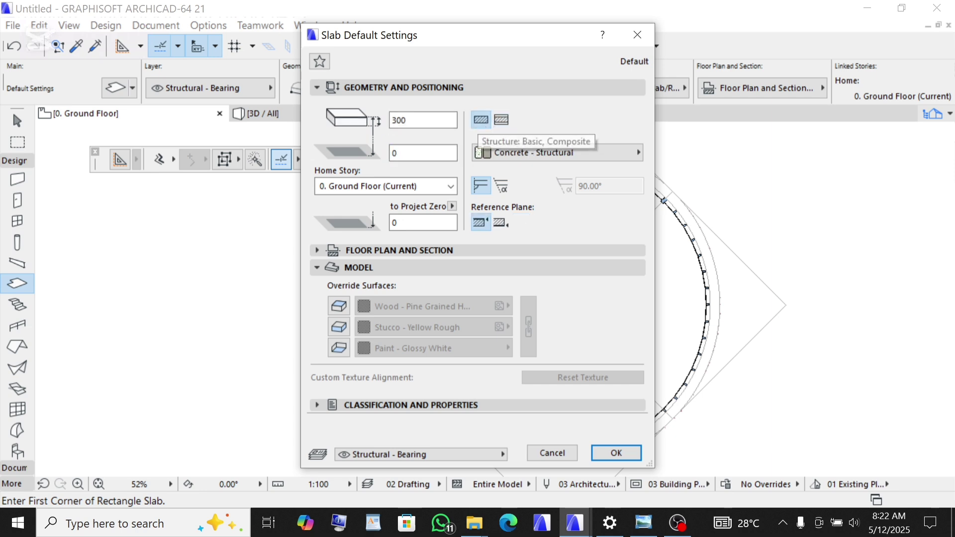
double_click(398, 120)
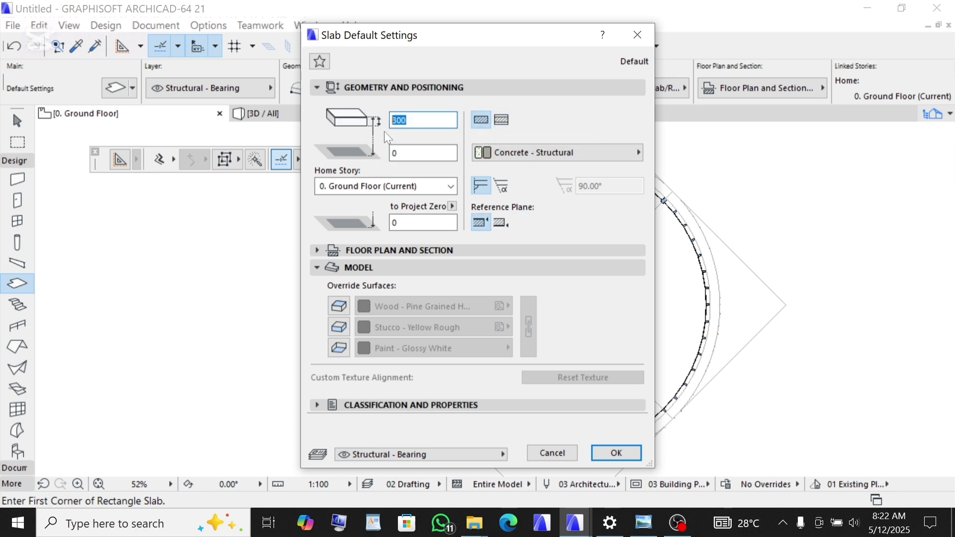
text(150)
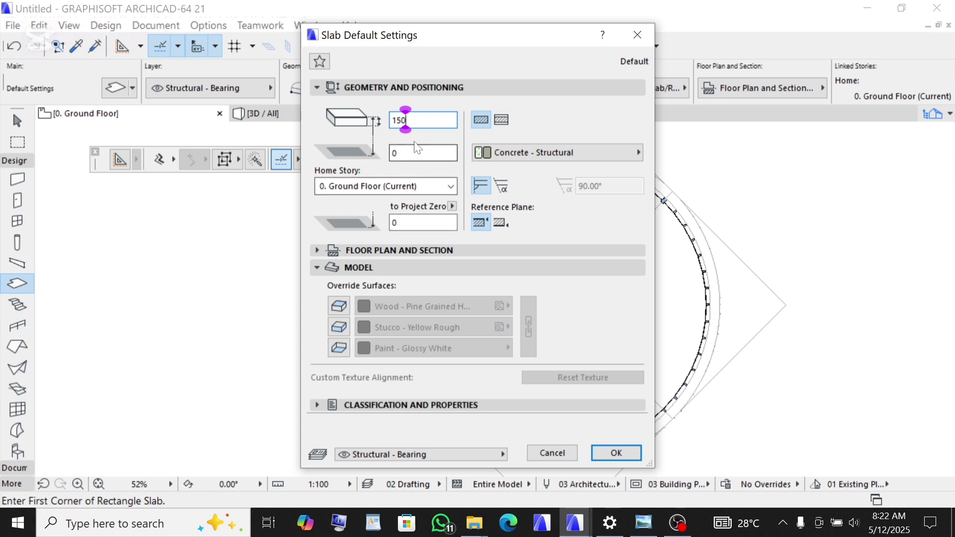
click(637, 34)
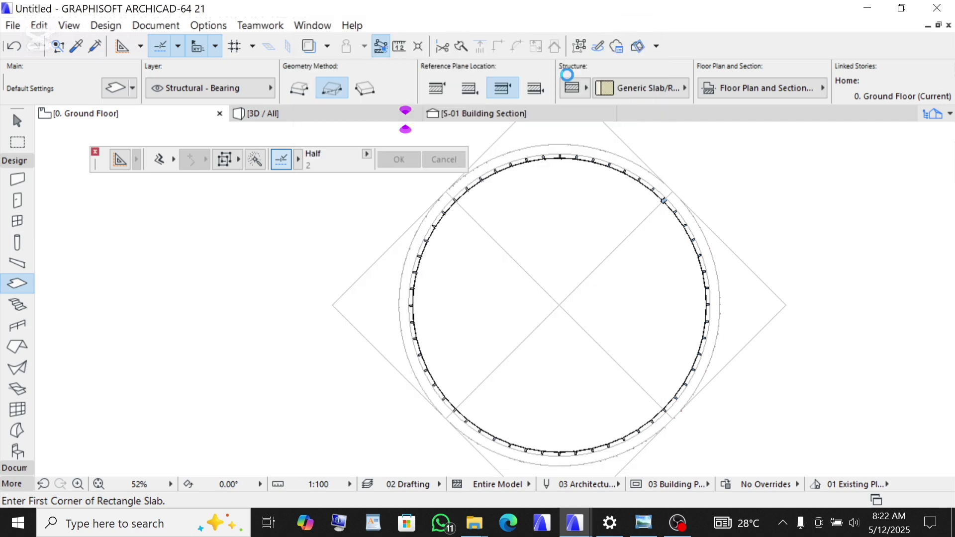
Step: In the S-01 Building Section, measure the thickness of the existing slab beneath the curtain wall
click(475, 115)
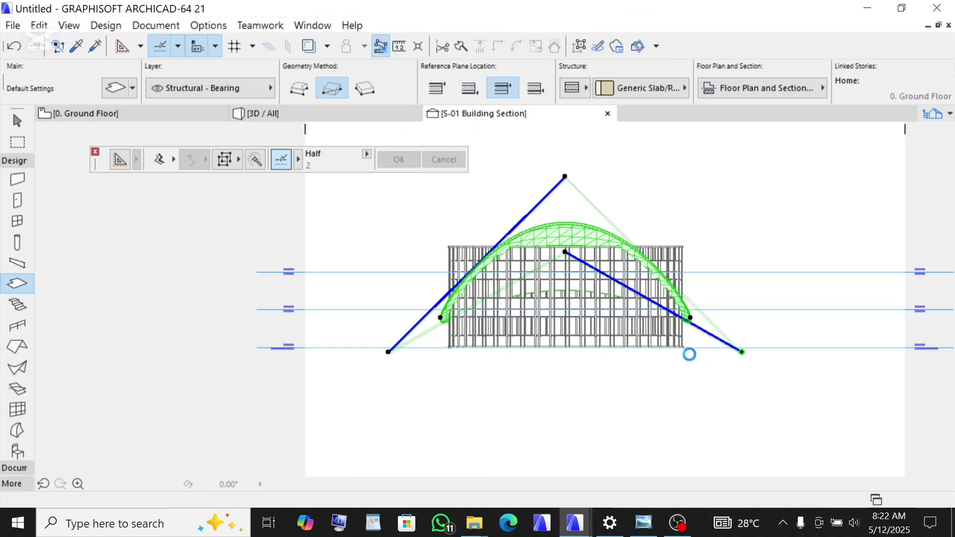
scroll(687, 353, up, 6)
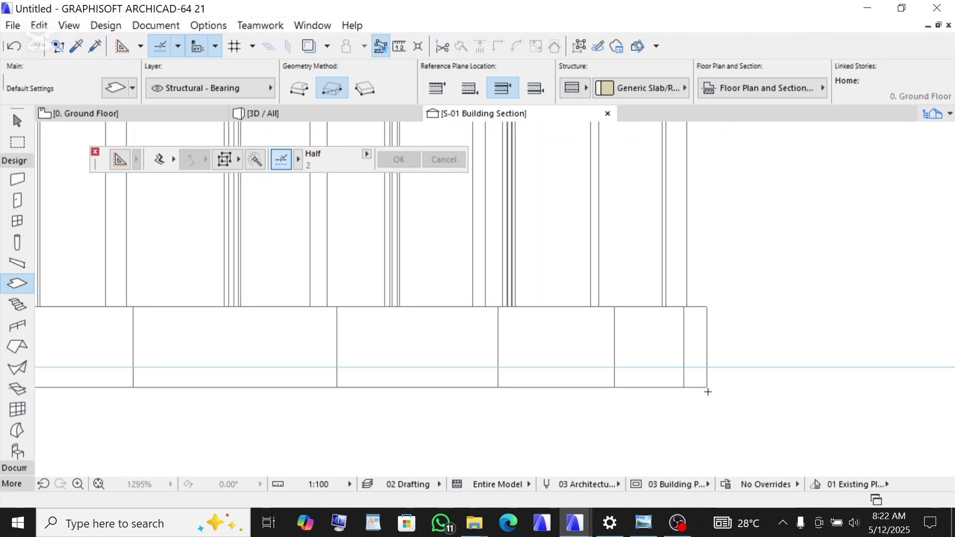
key(m)
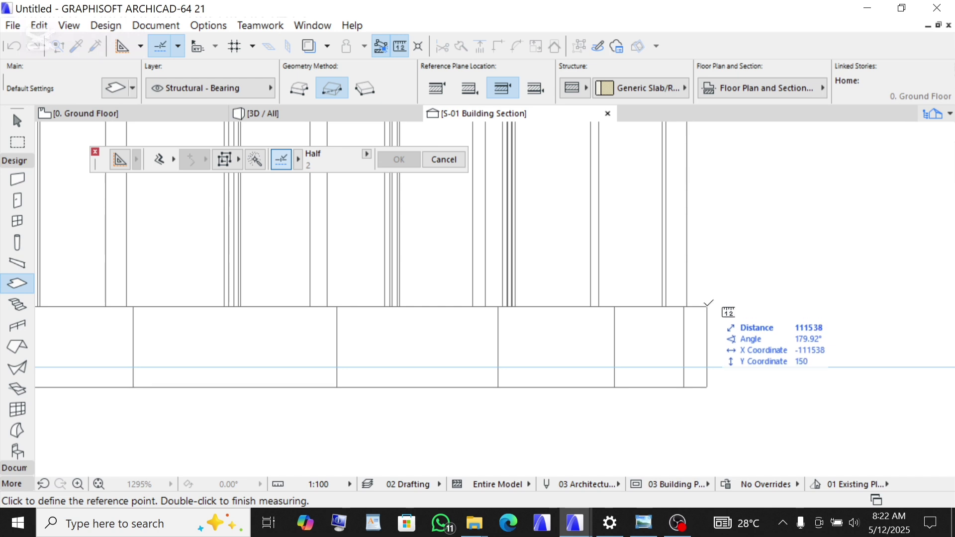
click(706, 306)
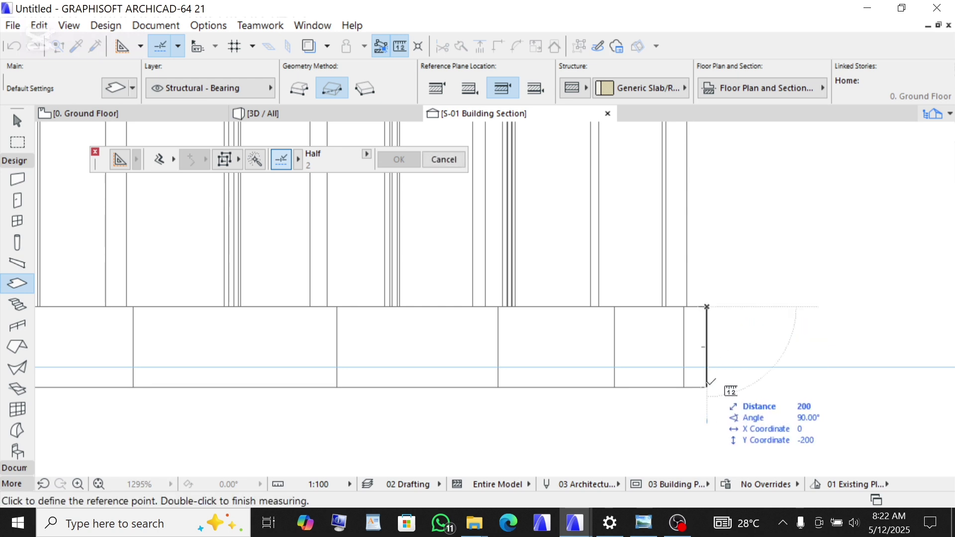
double_click(710, 383)
scroll(616, 328, down, 3)
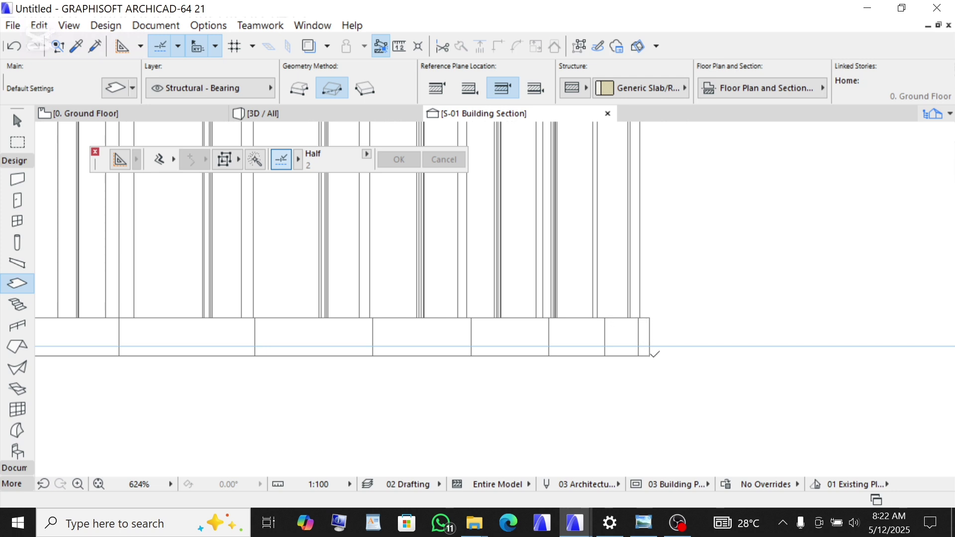
Step: For the Ground Floor plan, switch the default slab to a basic Concrete - Structural structure and set its thickness to 200
click(137, 113)
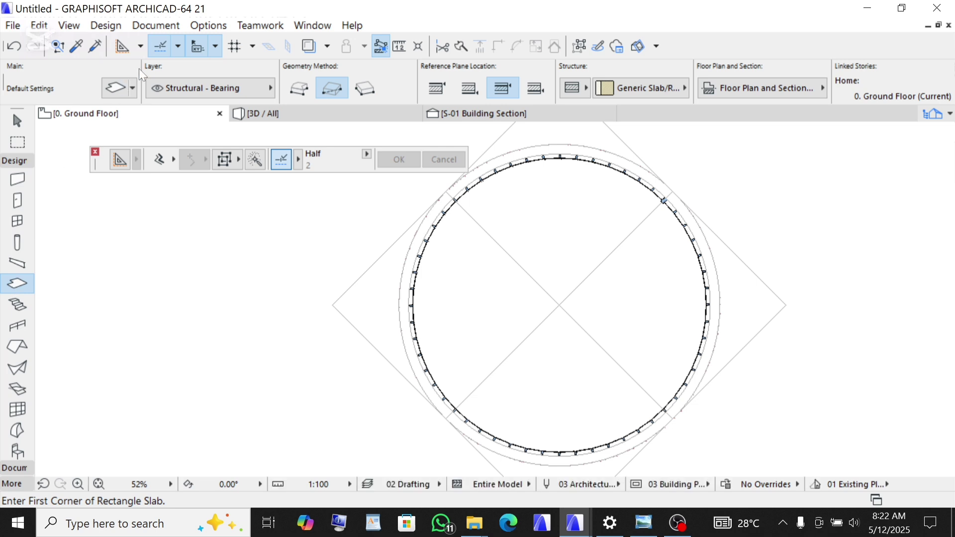
click(119, 93)
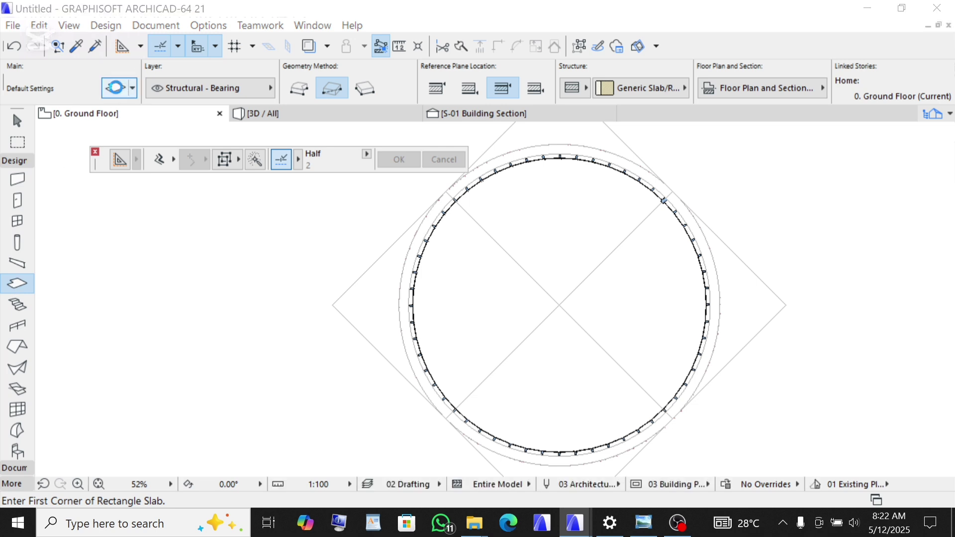
click(481, 122)
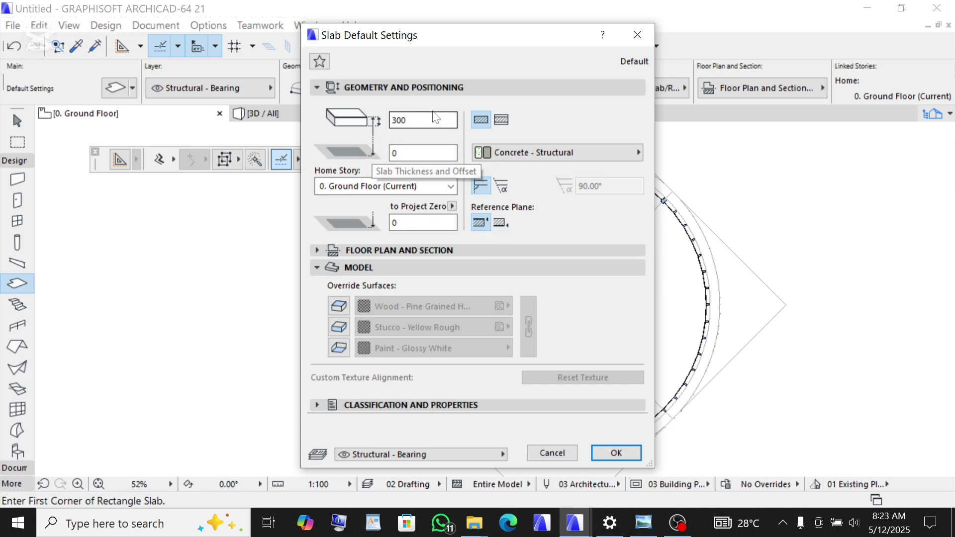
double_click(412, 120)
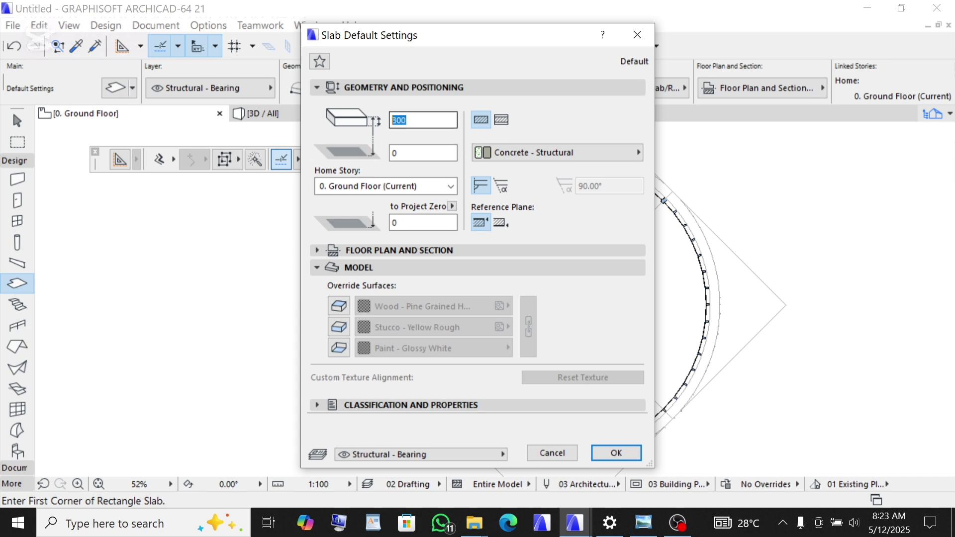
text(200)
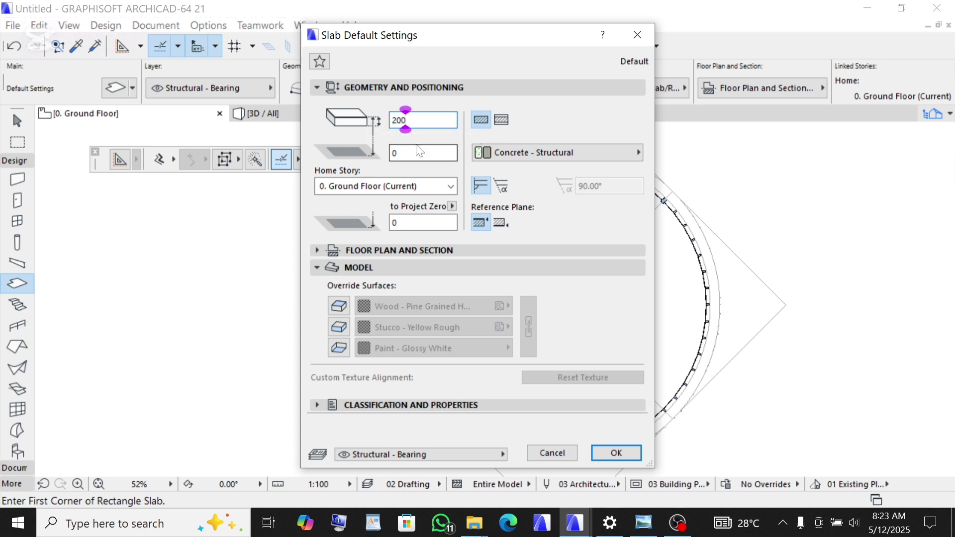
Step: Override all three default slab surfaces with Paint - Light Gray, linking them together, and apply the settings
click(340, 307)
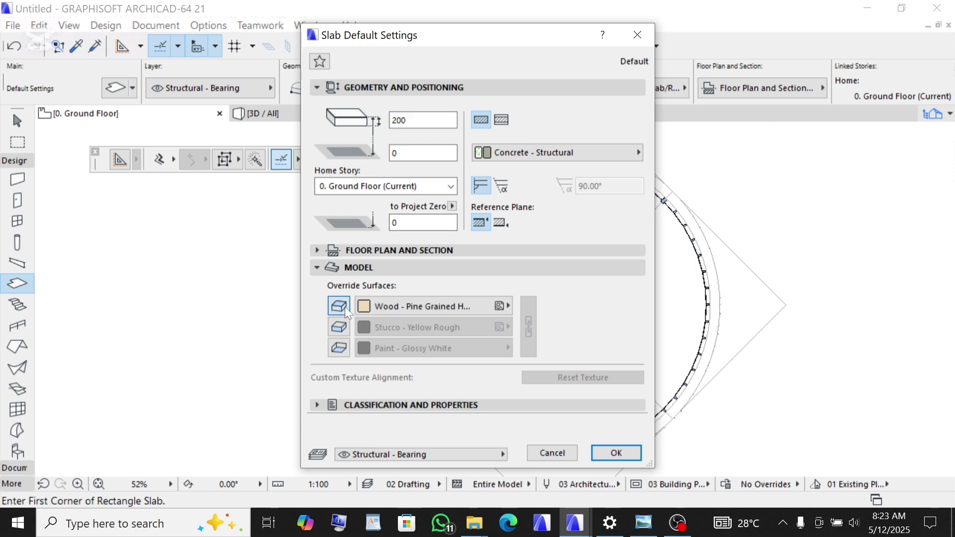
click(385, 311)
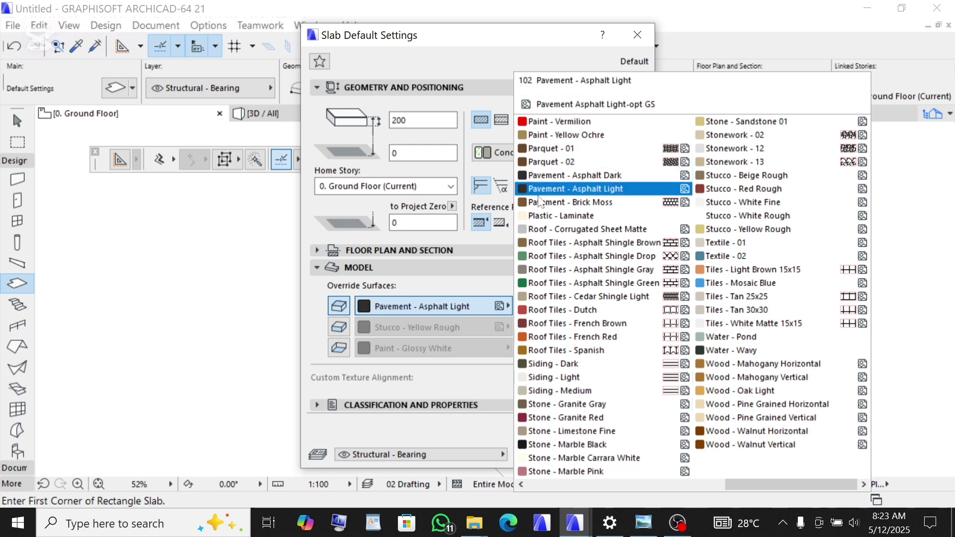
scroll(591, 182, up, 2)
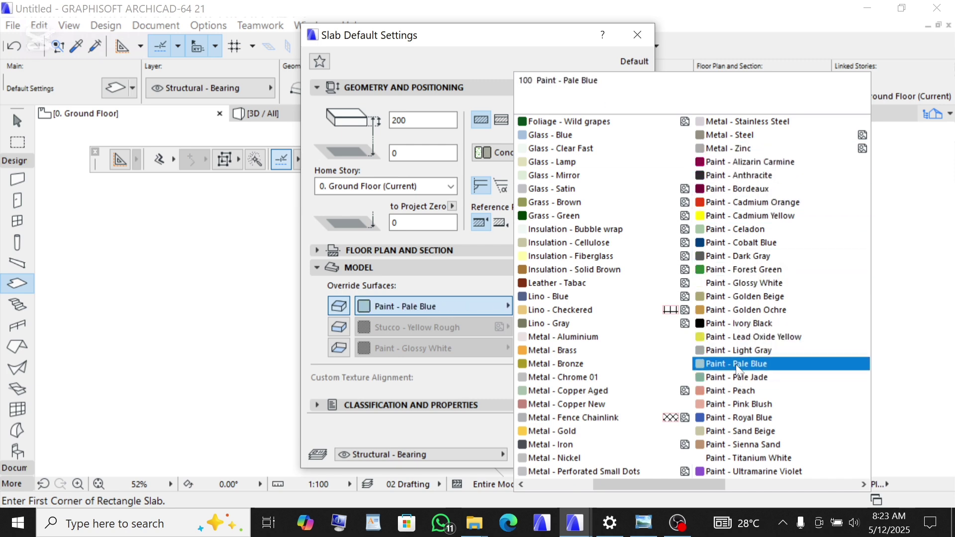
click(736, 351)
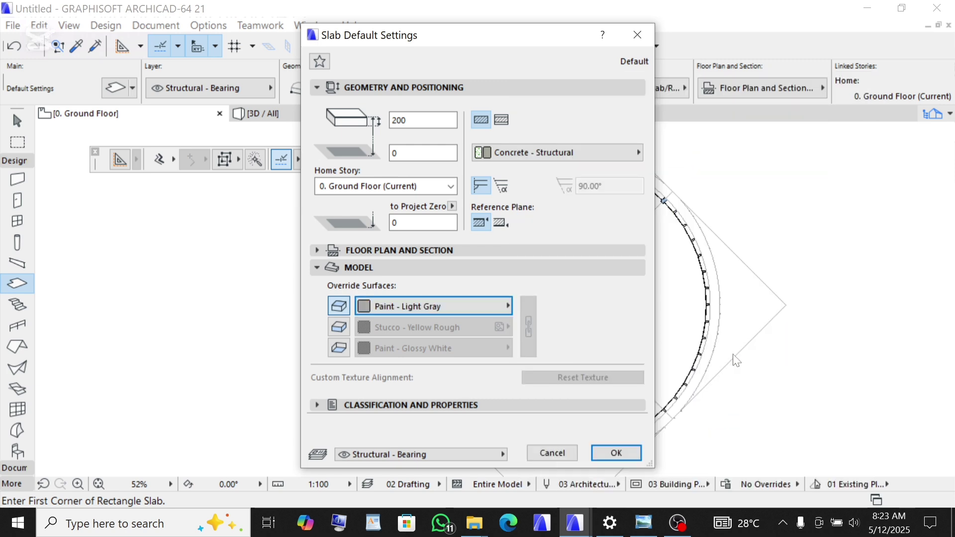
click(339, 327)
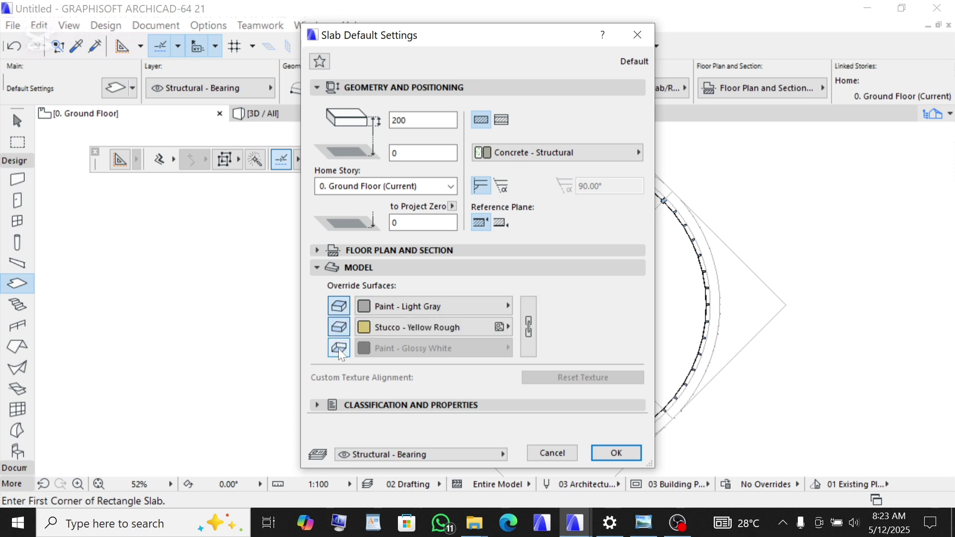
click(339, 350)
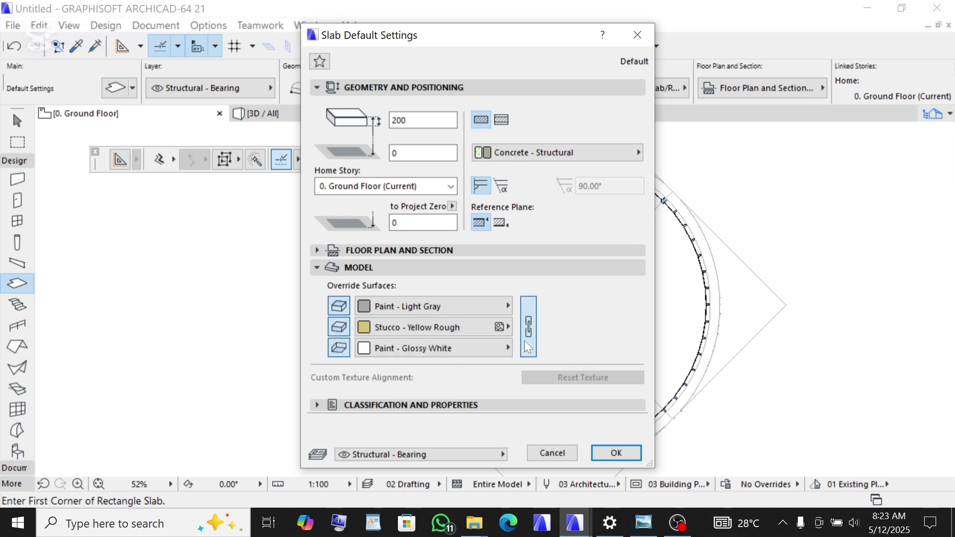
click(529, 329)
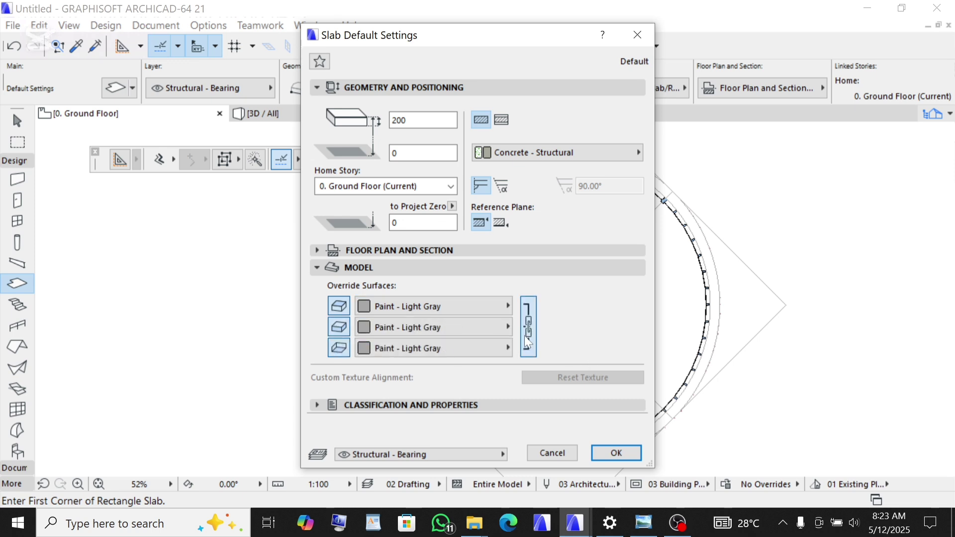
click(619, 454)
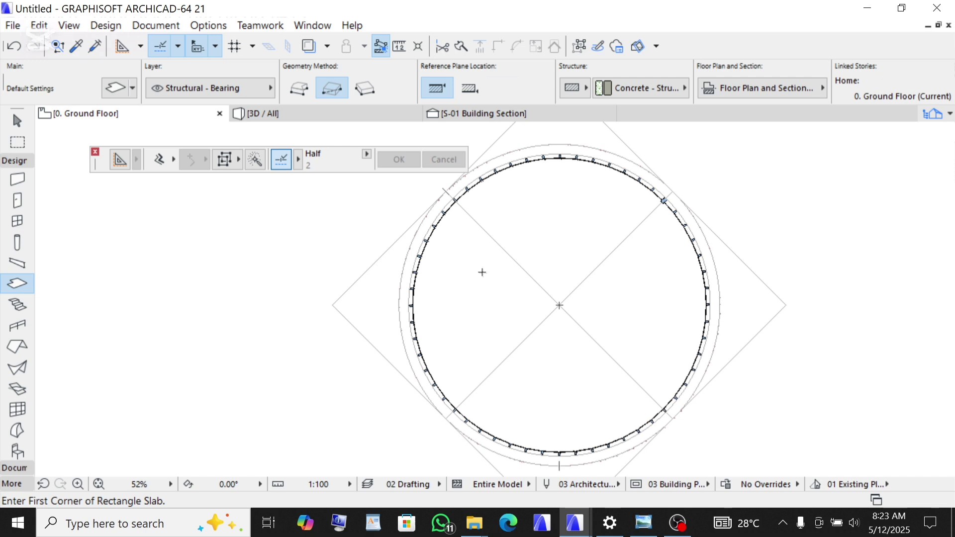
Step: Compare the slabless shell building with the finished reference building in the 3D view
click(295, 118)
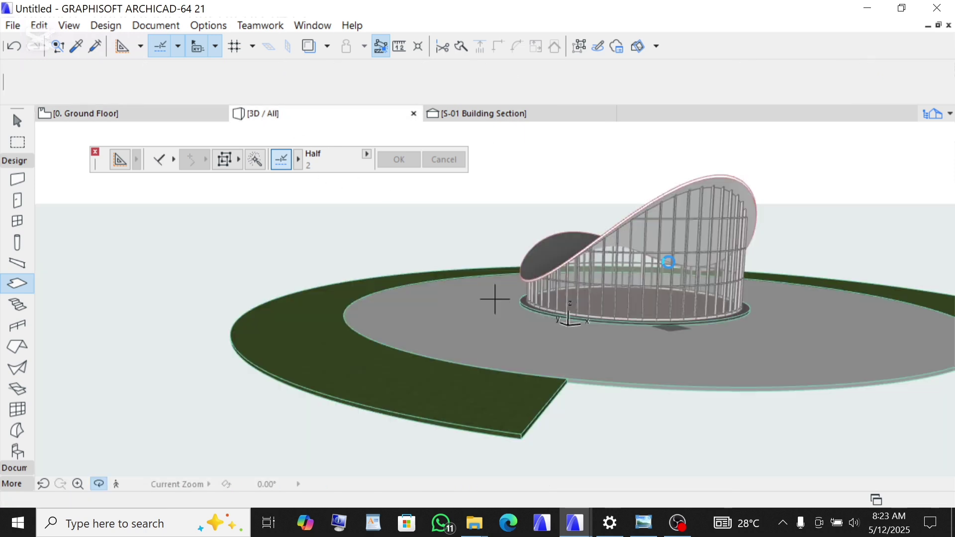
scroll(705, 276, down, 5)
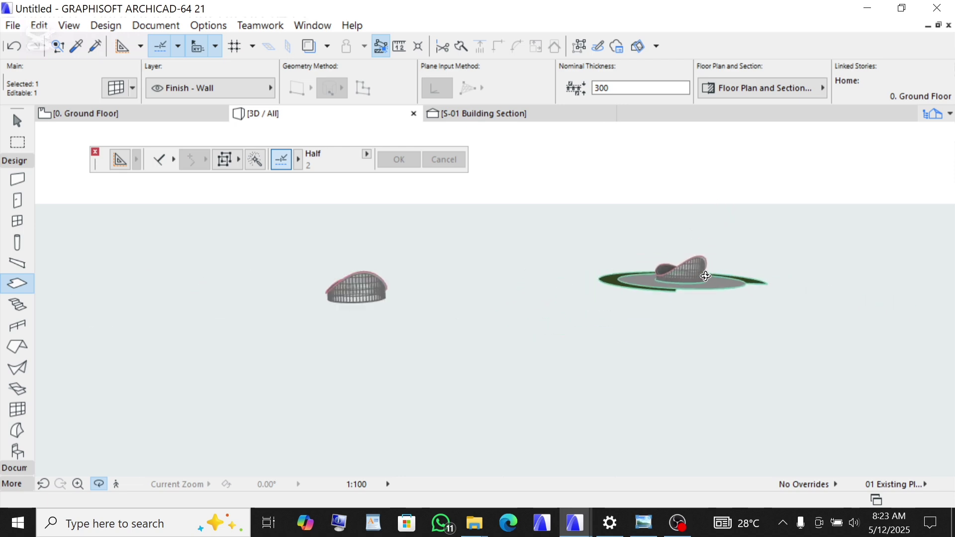
scroll(401, 303, up, 8)
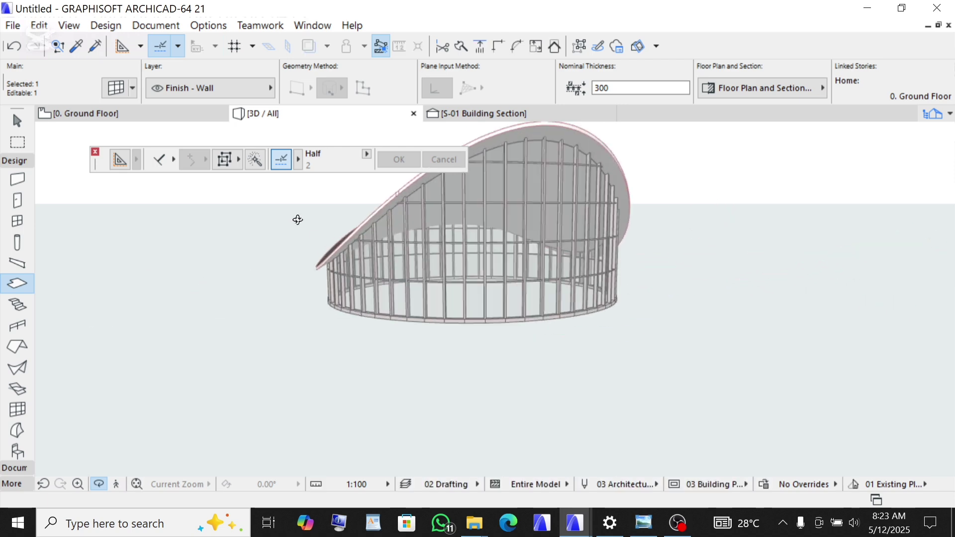
scroll(297, 219, up, 3)
scroll(289, 283, down, 6)
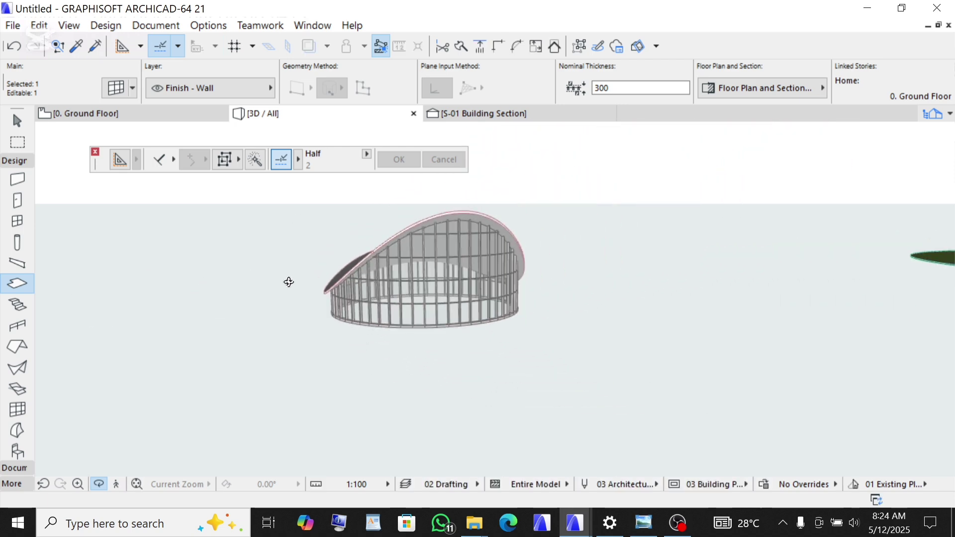
scroll(298, 290, down, 2)
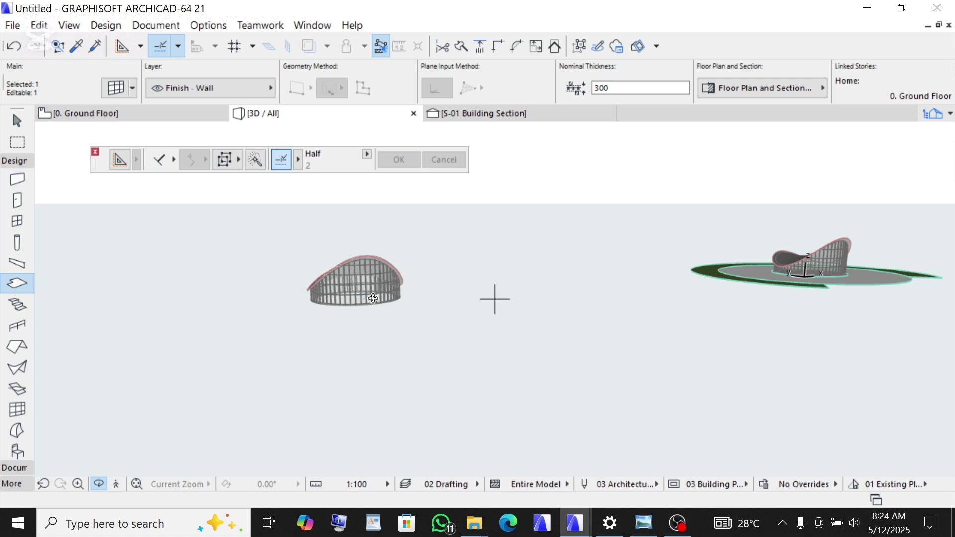
scroll(373, 299, up, 4)
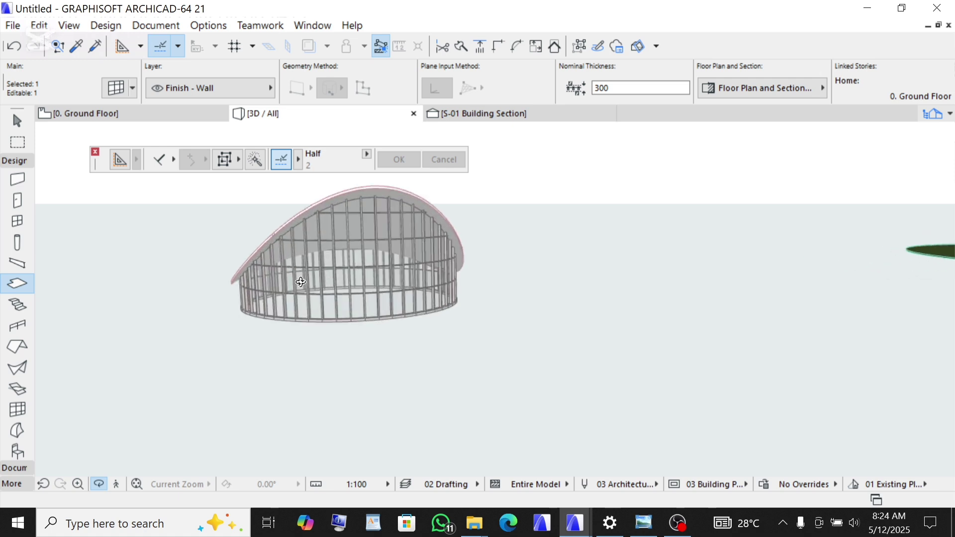
Step: Confirm the slab defaults and create the slab from the outermost circle of the Ground Floor plan using the Magic Wand
click(129, 122)
scroll(567, 156, up, 3)
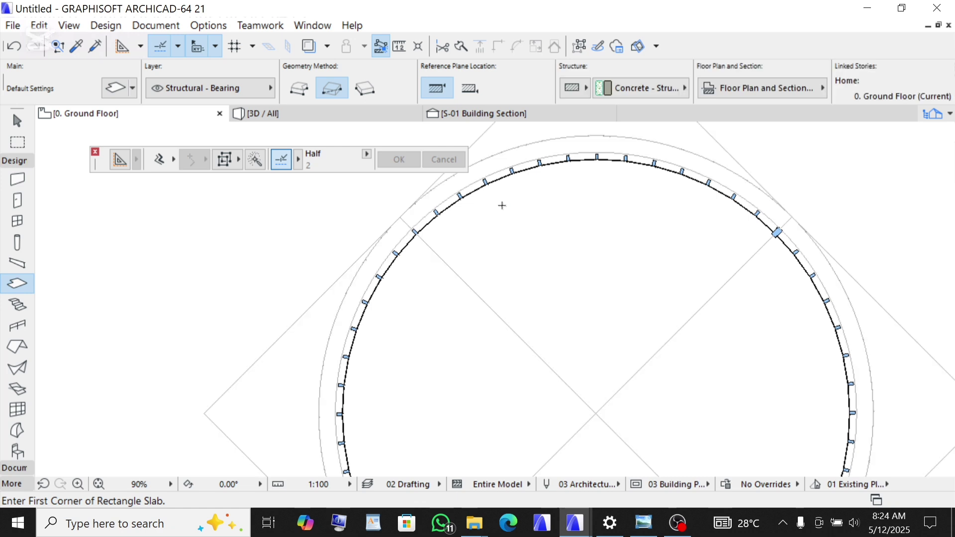
scroll(501, 206, down, 4)
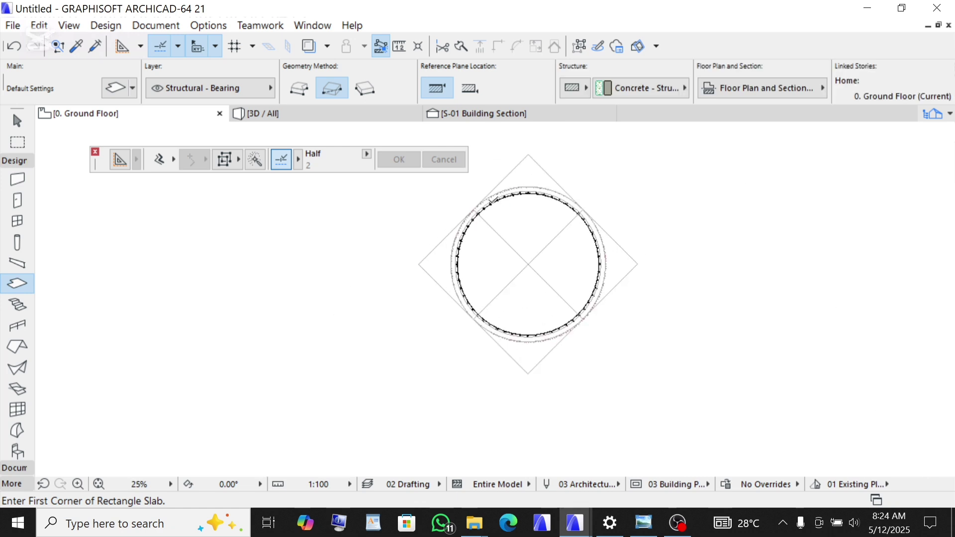
scroll(491, 202, up, 3)
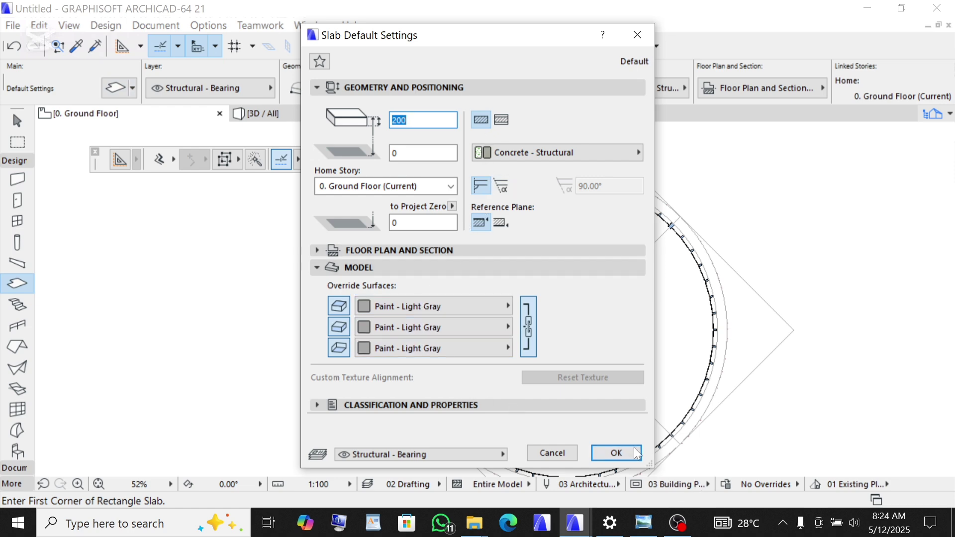
click(617, 453)
scroll(483, 169, up, 3)
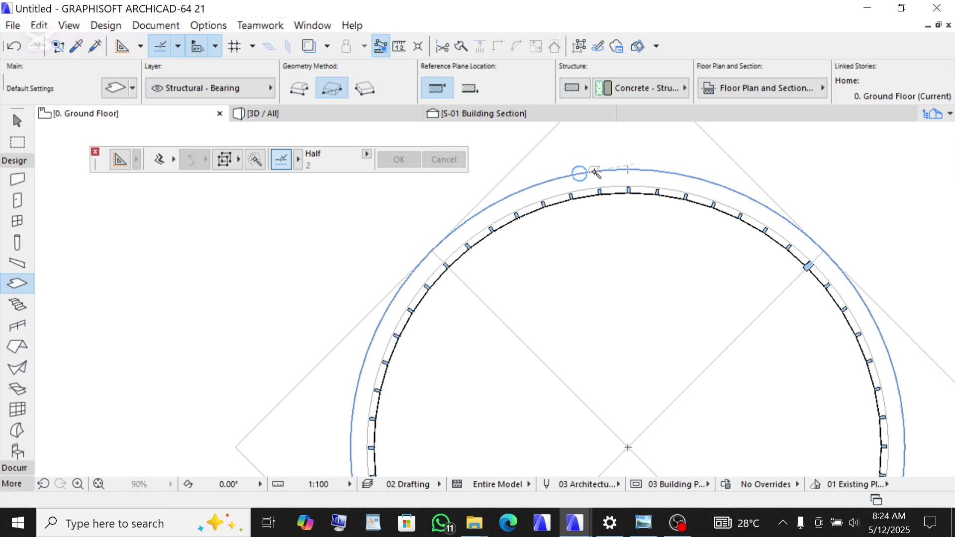
Step: Examine the new circular slab in 3D and compare it with the base slab edge of the reference building
click(312, 116)
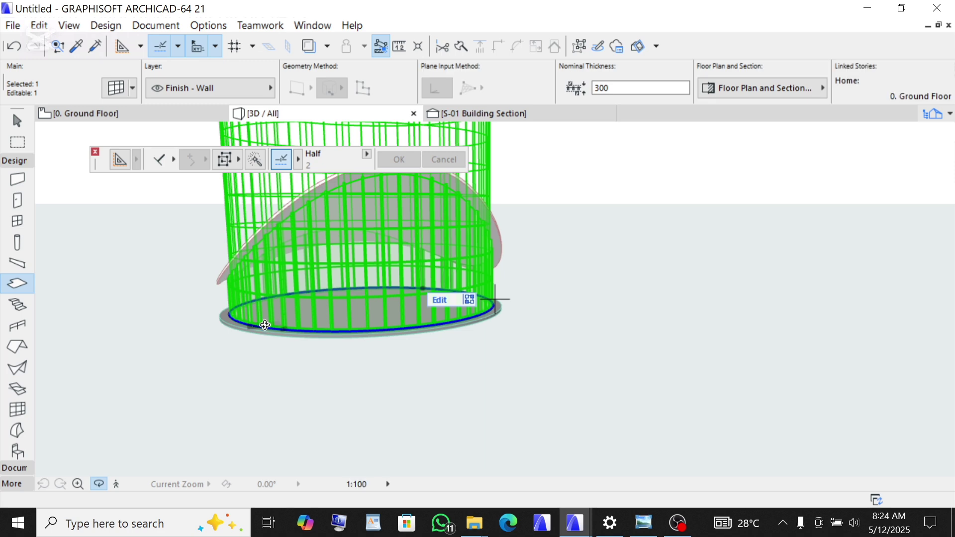
scroll(301, 338, up, 5)
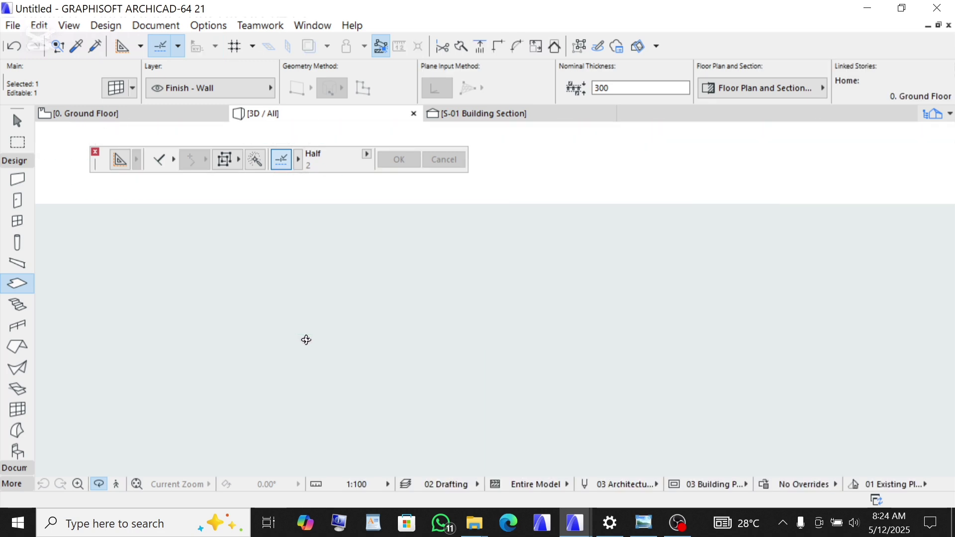
scroll(449, 359, down, 5)
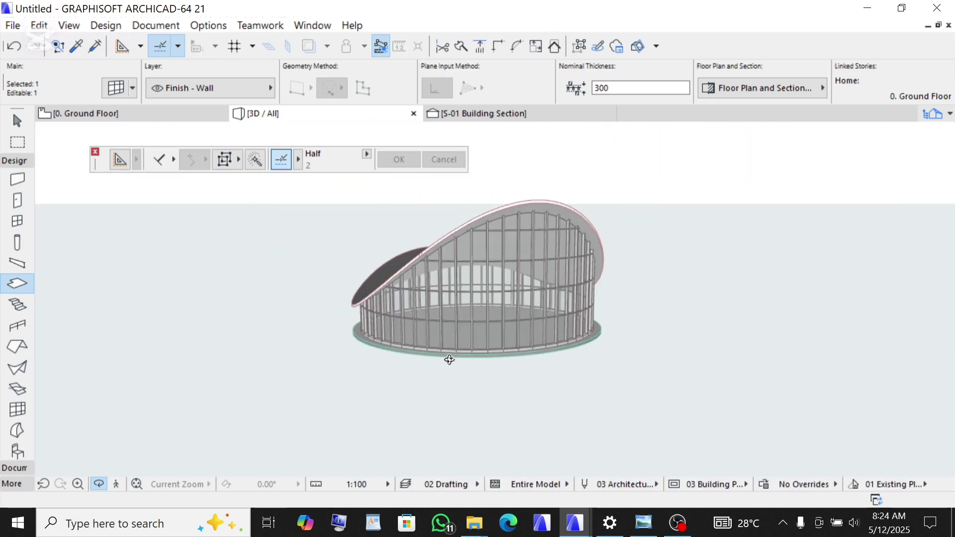
scroll(449, 360, down, 3)
scroll(809, 332, up, 2)
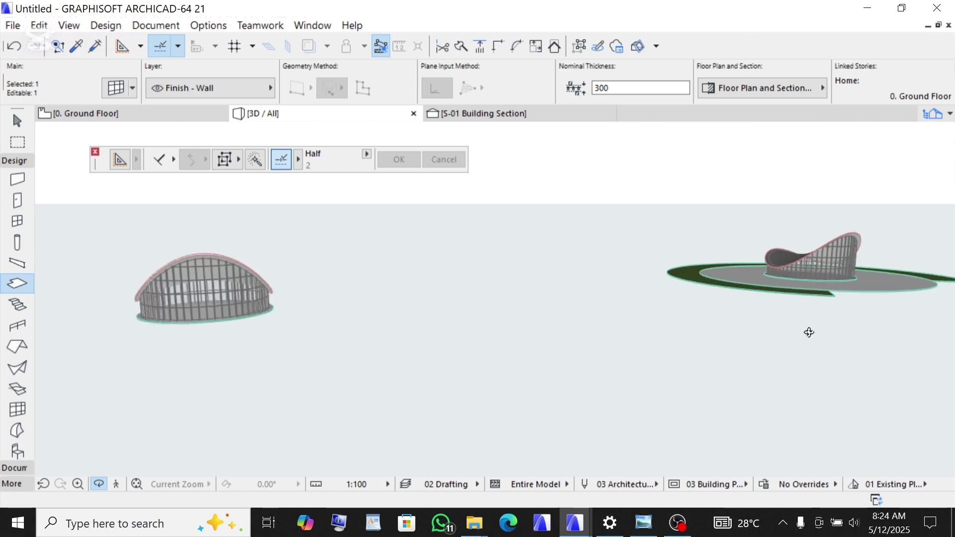
scroll(809, 333, up, 6)
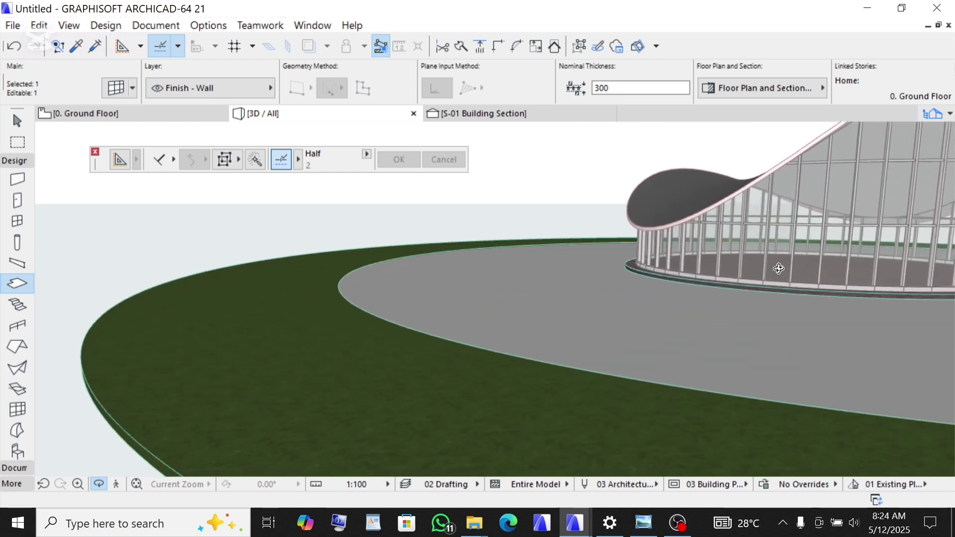
scroll(779, 269, up, 5)
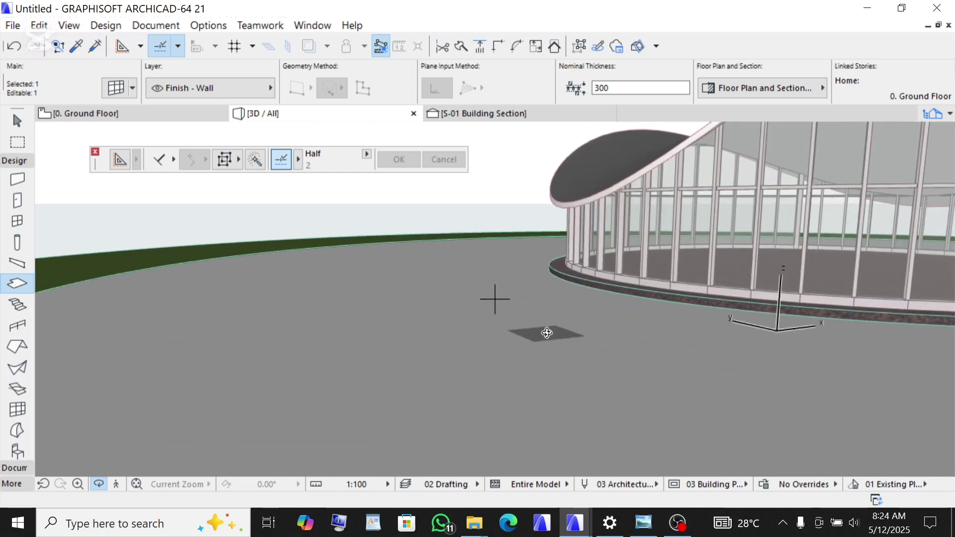
scroll(736, 319, up, 6)
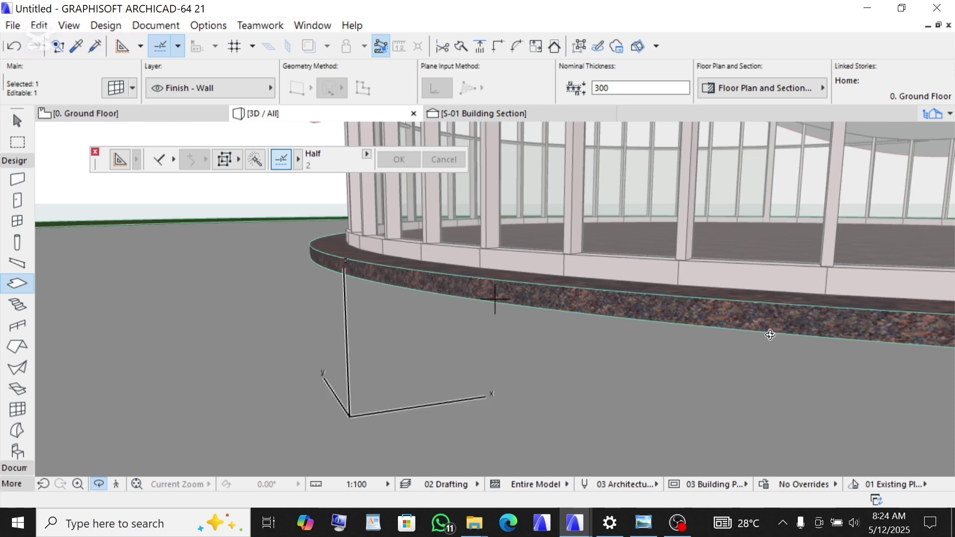
Step: Inspect the thickness, elevation and override surfaces in the settings of the reference building's base slab
shift+middle_drag(767, 334, 767, 334)
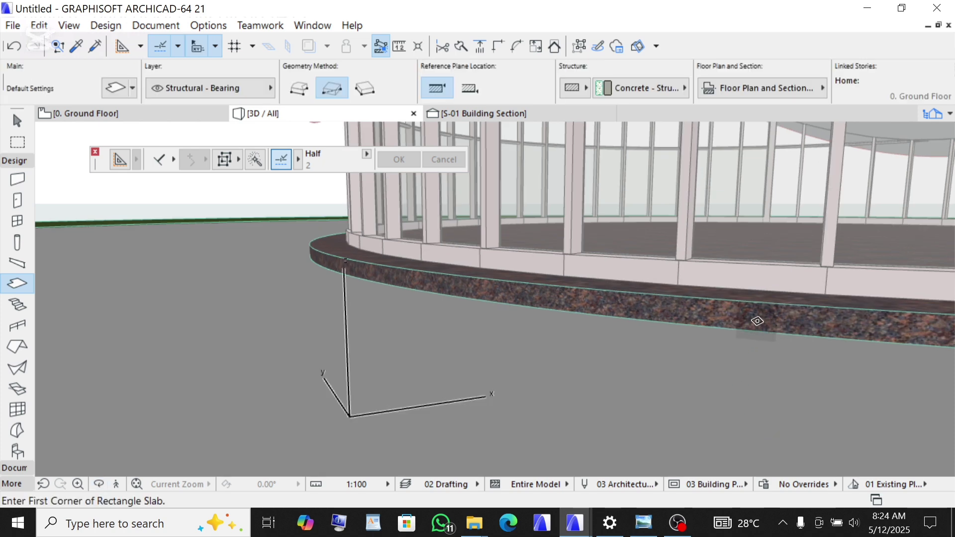
key(Escape)
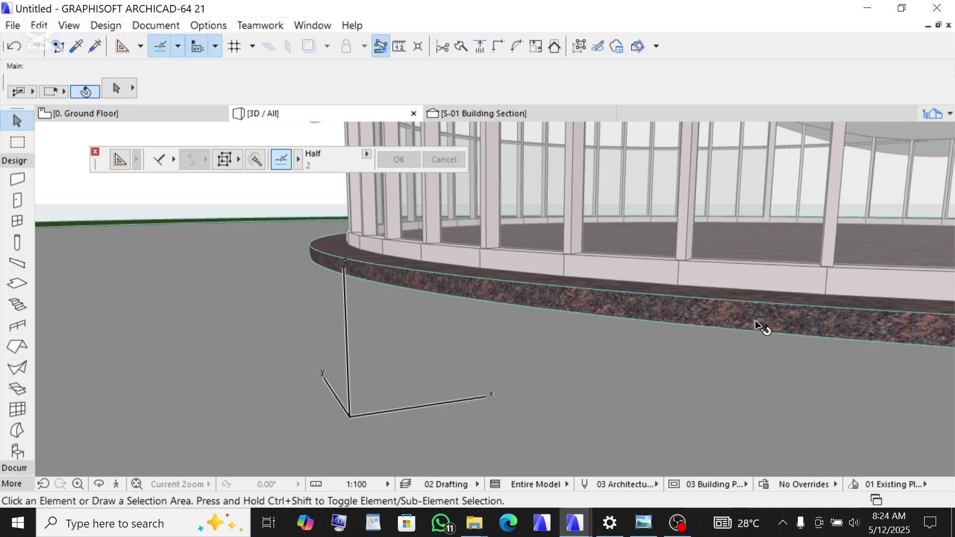
click(761, 327)
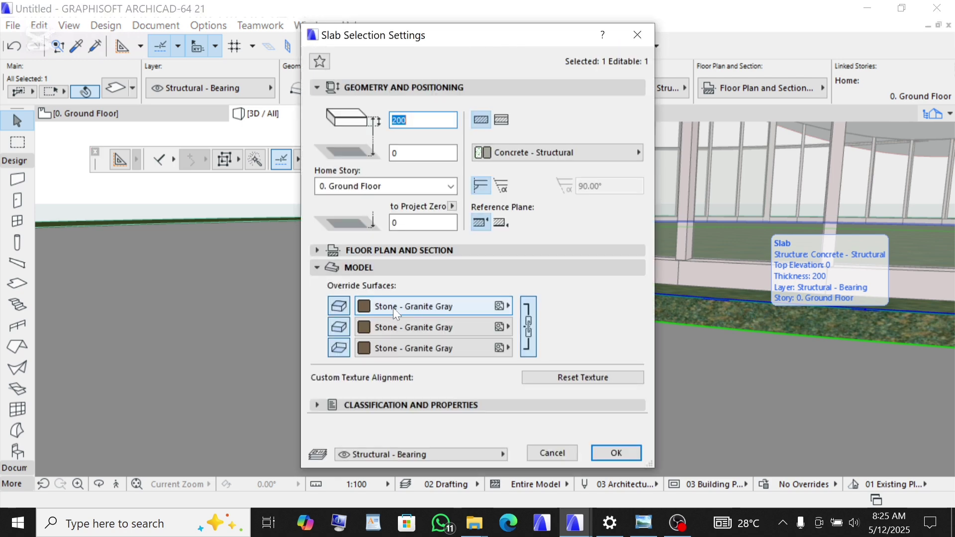
click(609, 453)
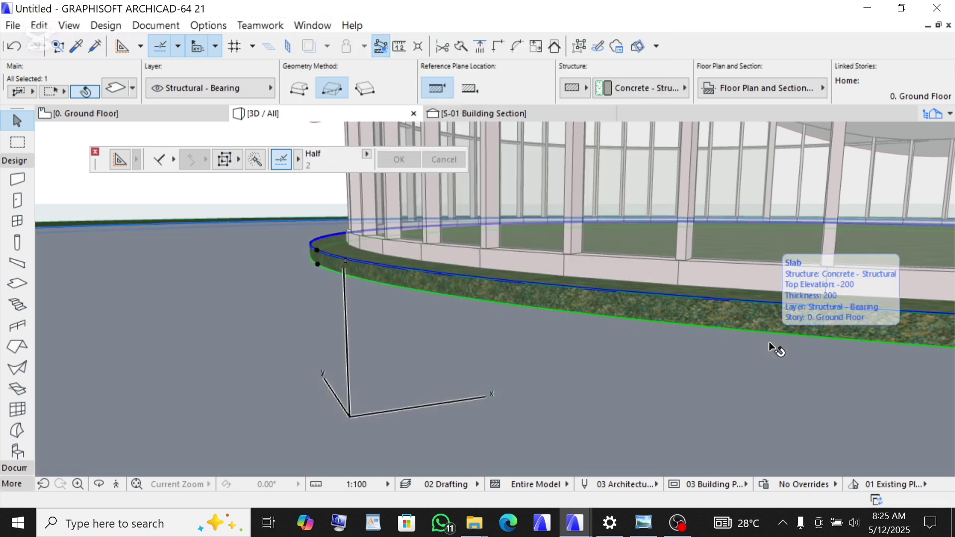
click(251, 180)
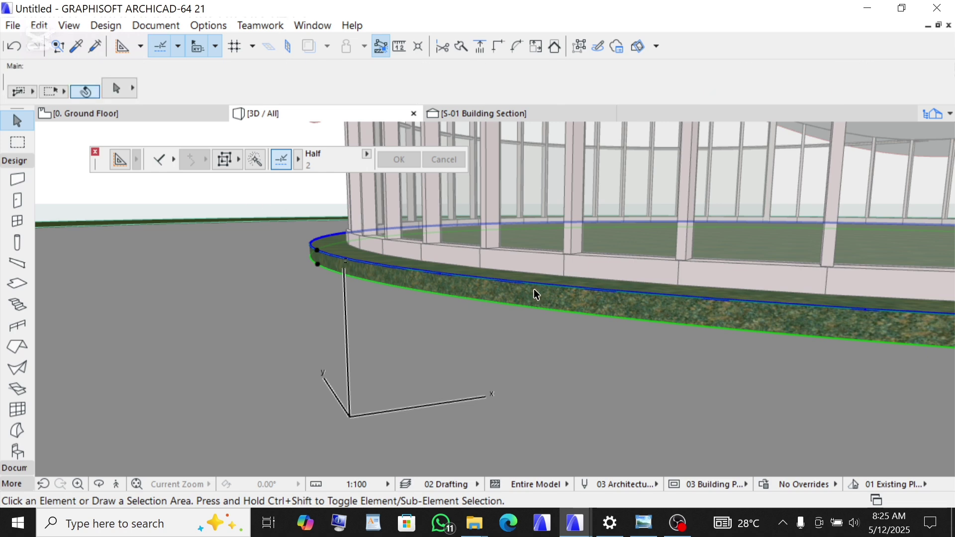
Step: Override all three linked surfaces of the new building's circular slab with Stone - Granite Gray
scroll(791, 299, down, 10)
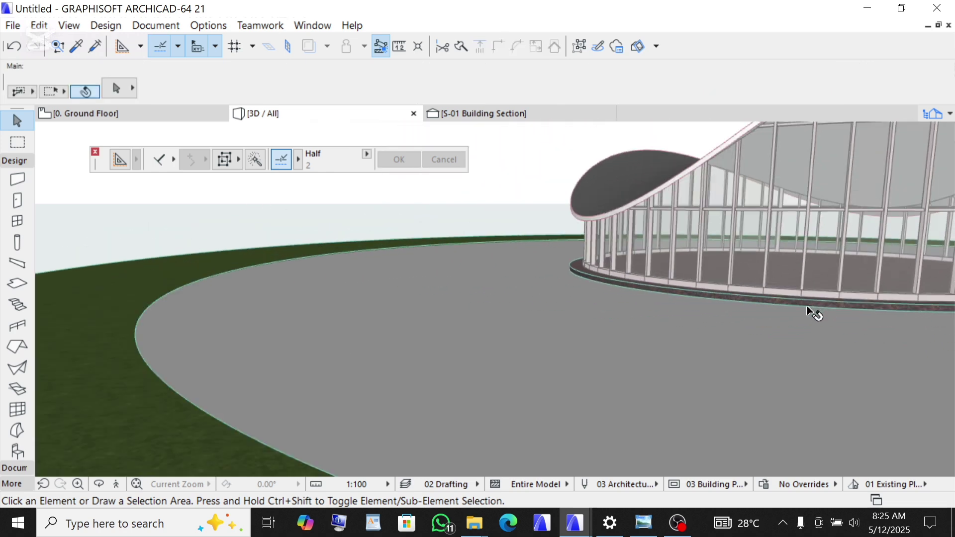
scroll(812, 297, down, 3)
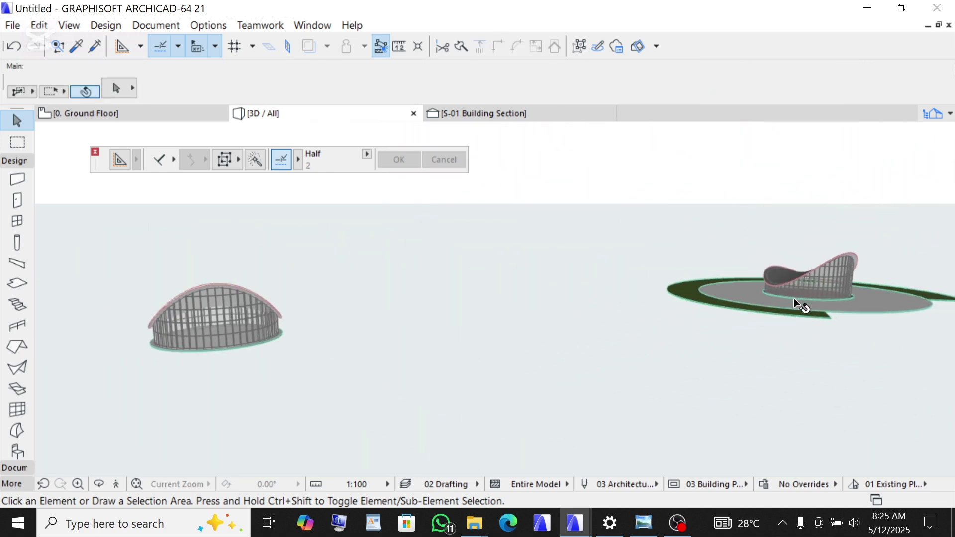
scroll(348, 333, up, 5)
scroll(334, 325, up, 3)
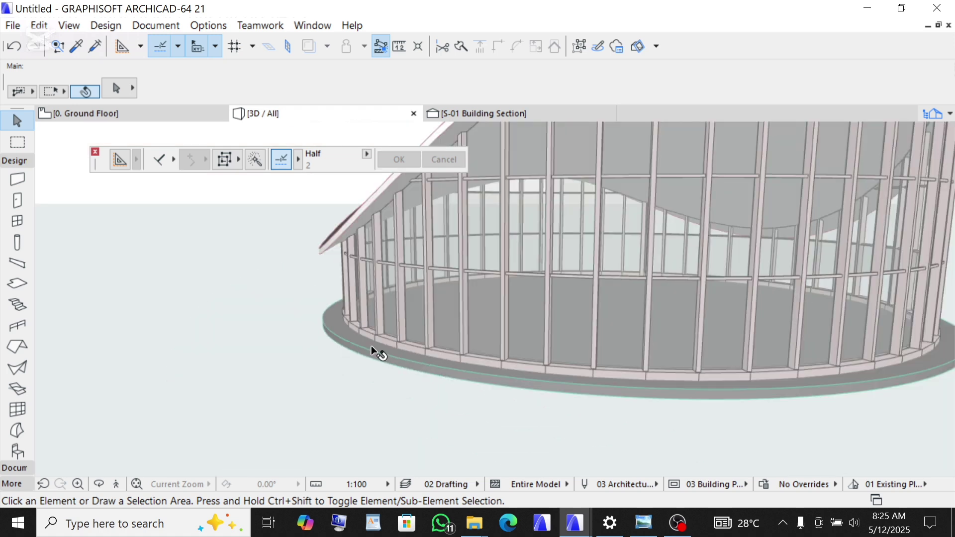
click(386, 363)
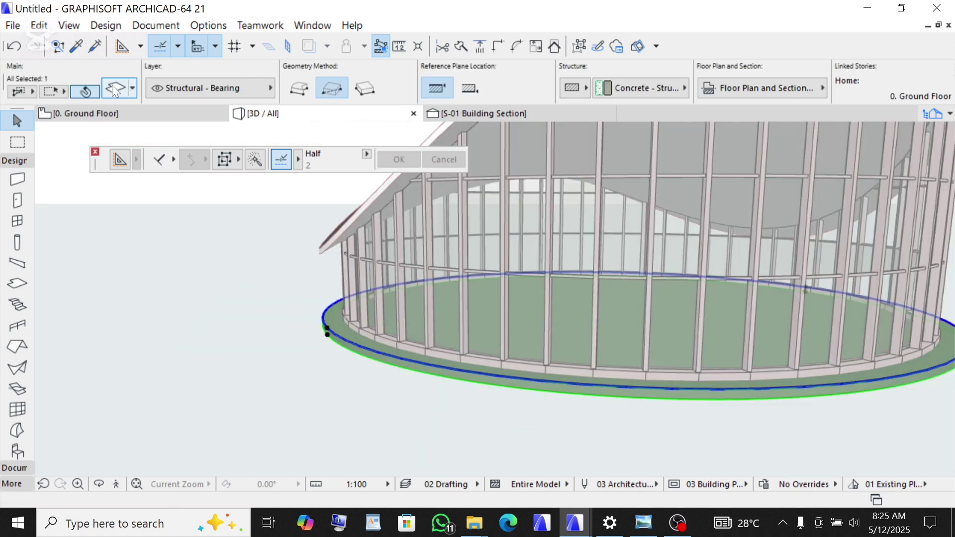
click(115, 88)
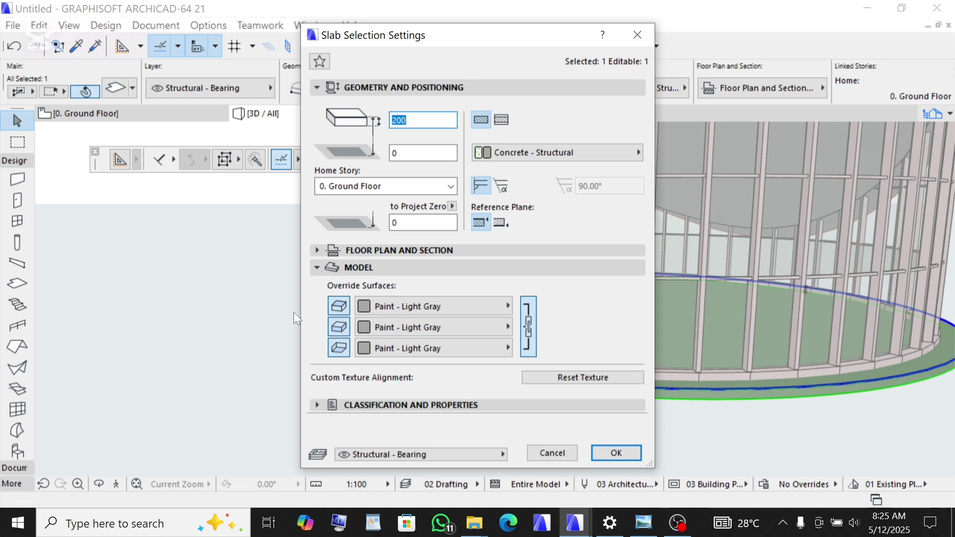
click(369, 304)
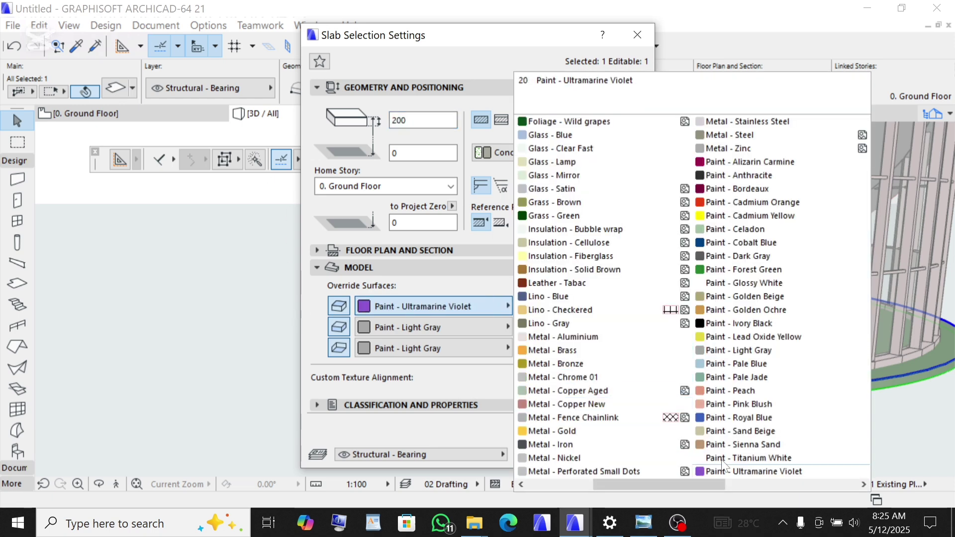
scroll(738, 427, down, 1)
scroll(737, 428, down, 1)
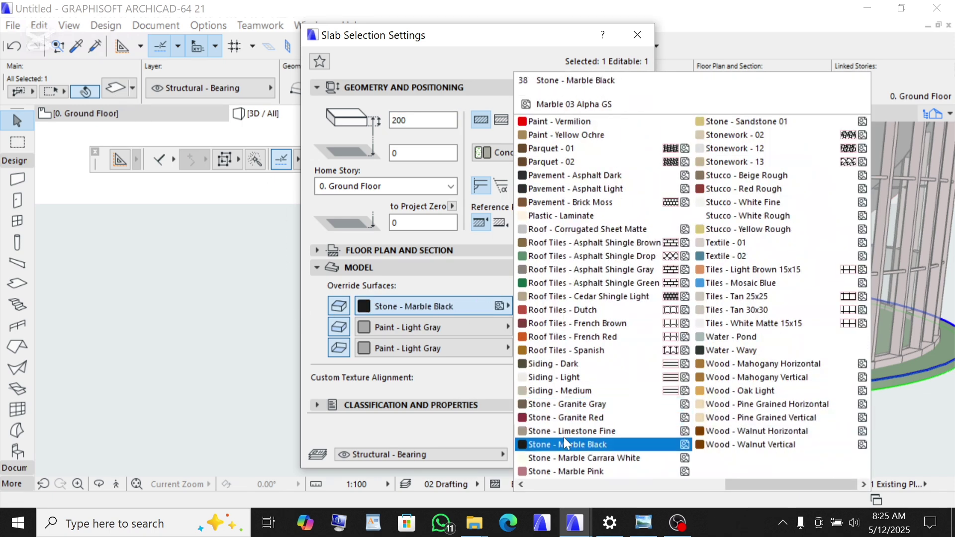
click(562, 405)
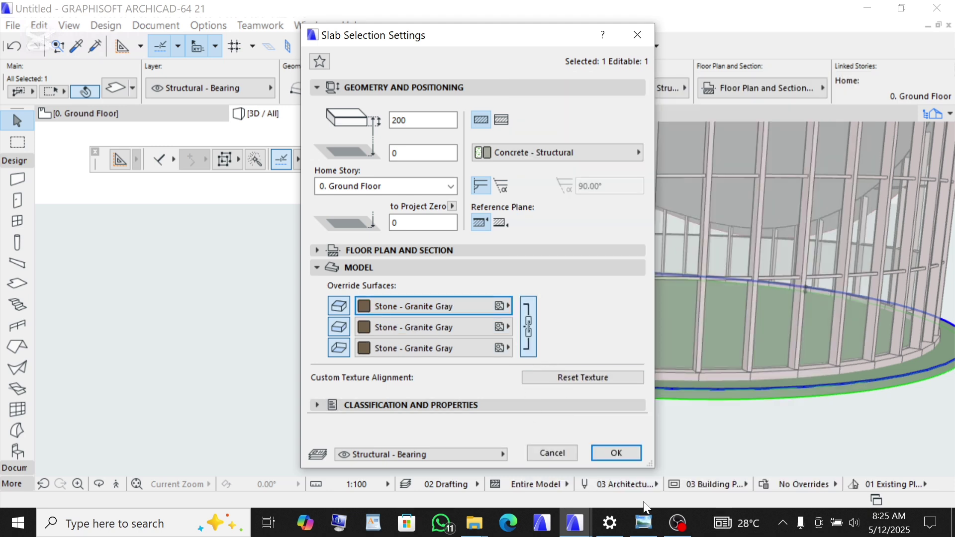
click(616, 452)
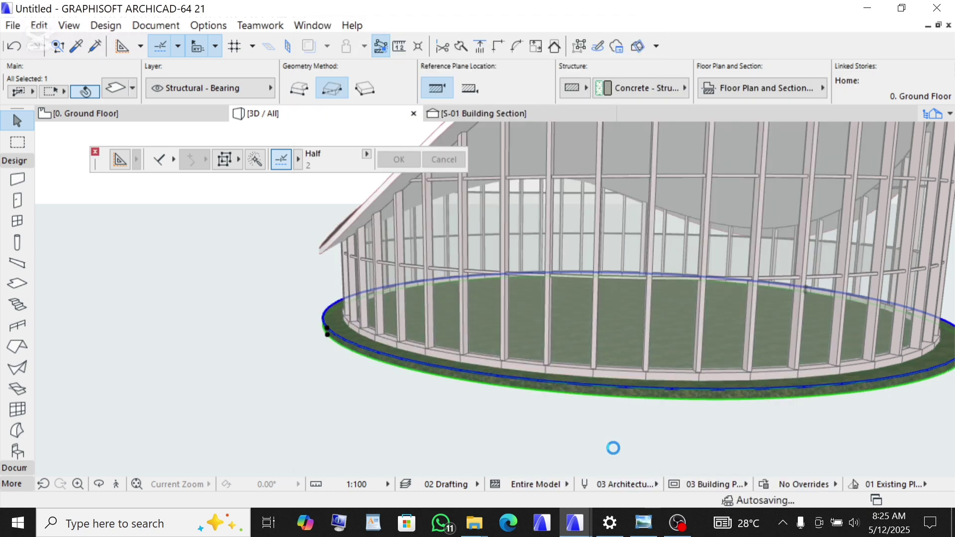
Step: Examine the wide circular ground slab and the green ring around the reference building in 3D
scroll(317, 366, down, 3)
shift+middle_drag(482, 434, 429, 304)
scroll(745, 277, up, 6)
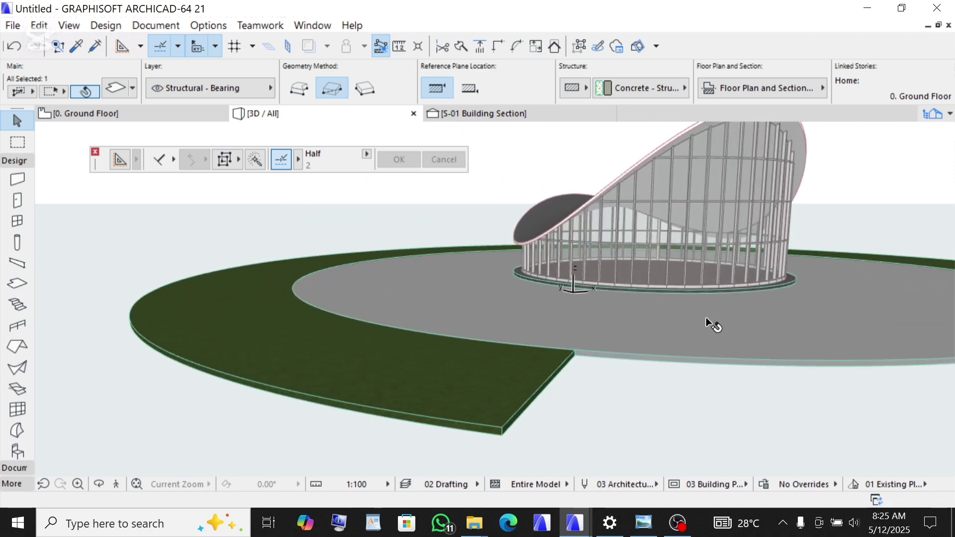
scroll(707, 324, up, 2)
scroll(666, 325, up, 2)
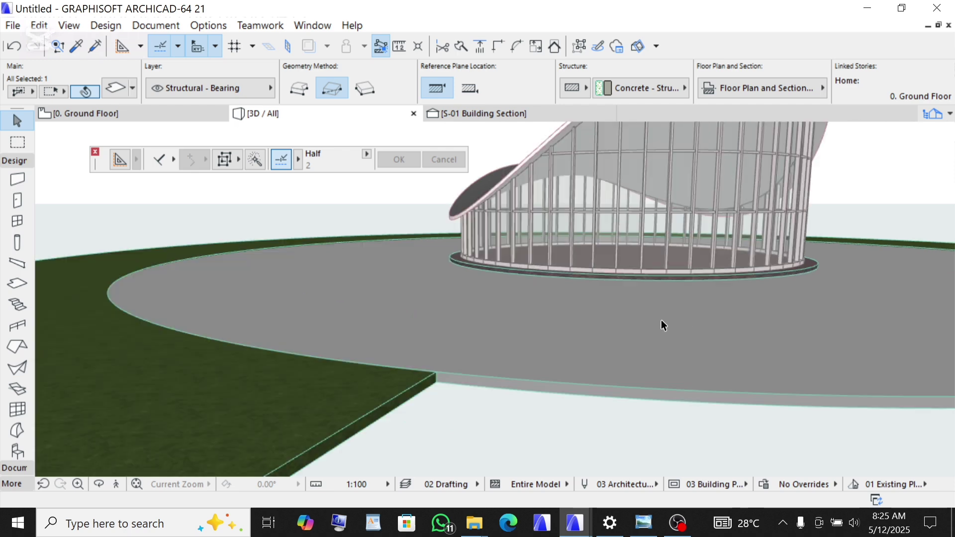
scroll(667, 350, down, 8)
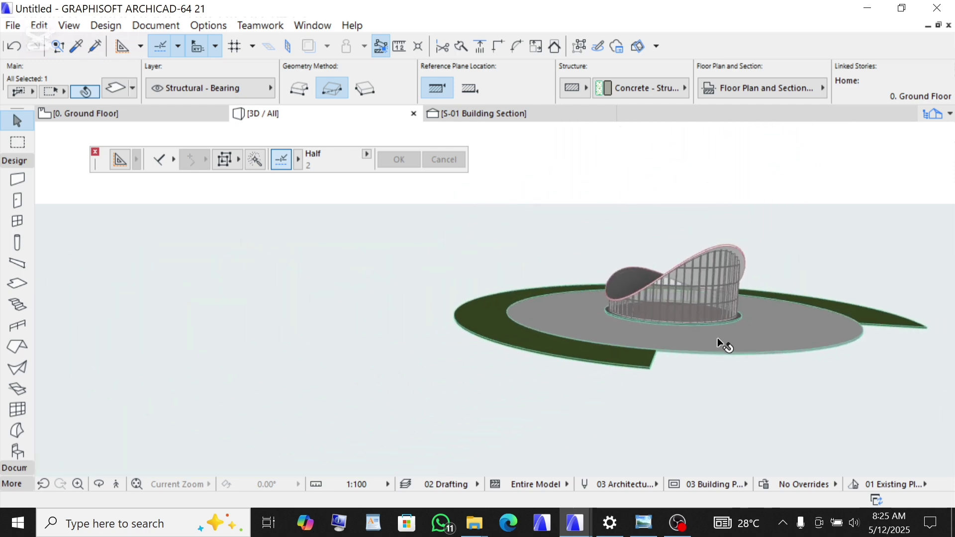
scroll(638, 255, down, 3)
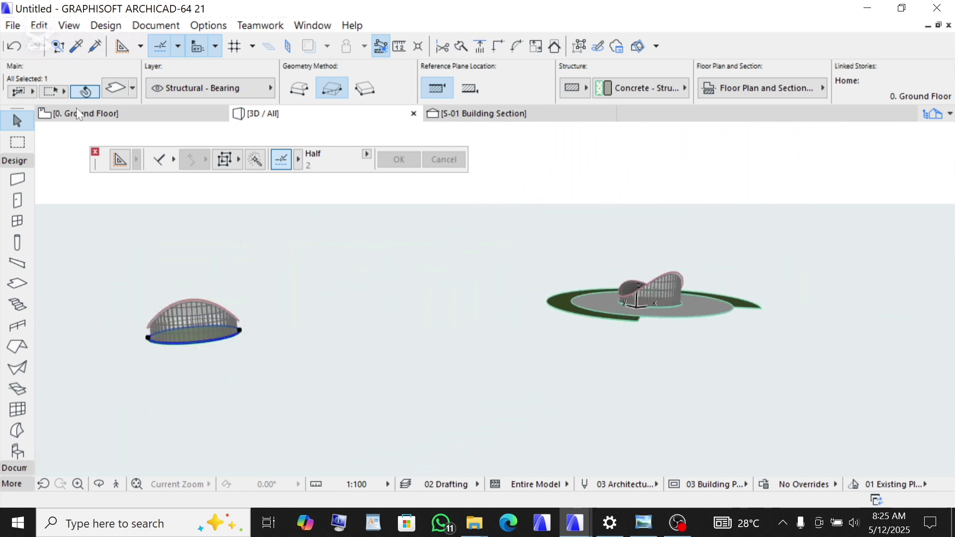
Step: Draw a circle of radius 25000 centred on the new building in the Ground Floor plan
click(82, 113)
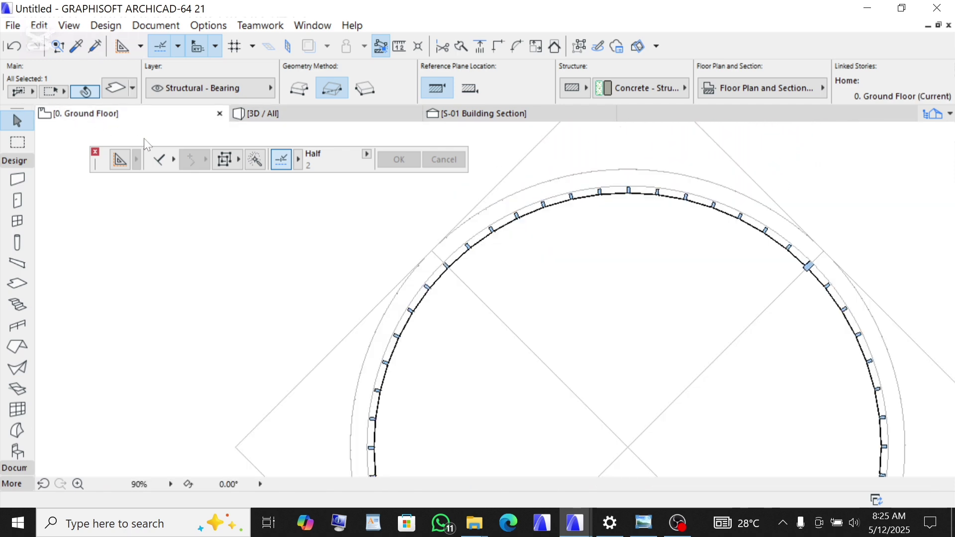
click(383, 233)
scroll(384, 230, down, 4)
scroll(383, 224, down, 1)
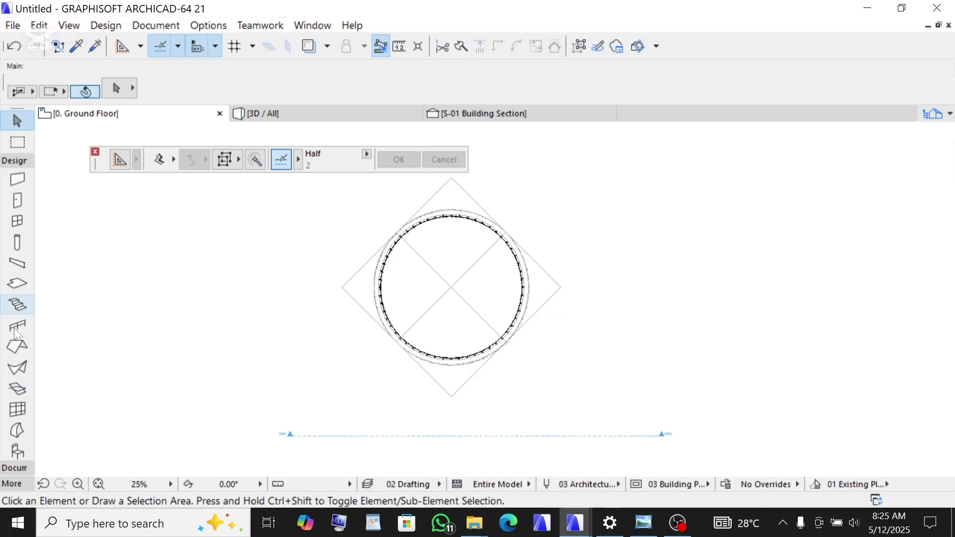
click(19, 161)
click(16, 176)
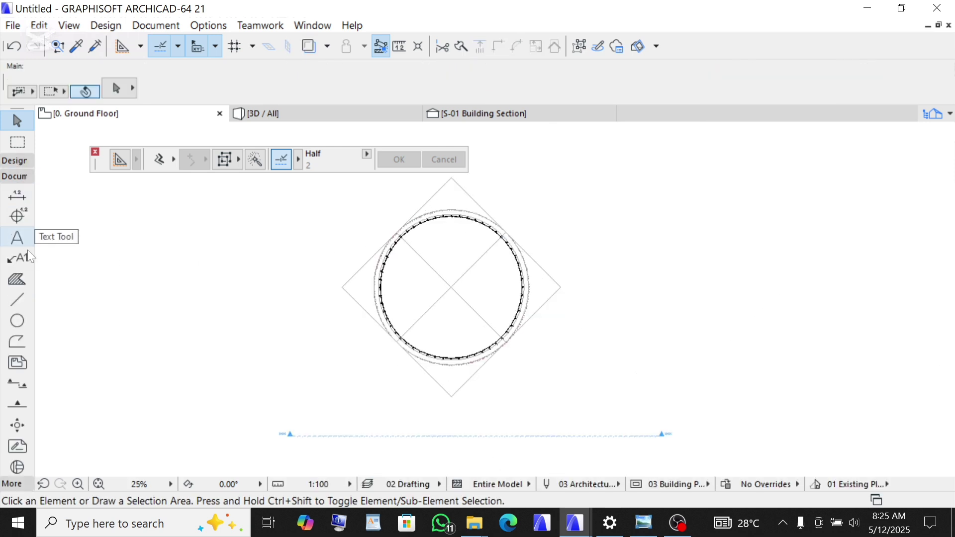
click(18, 321)
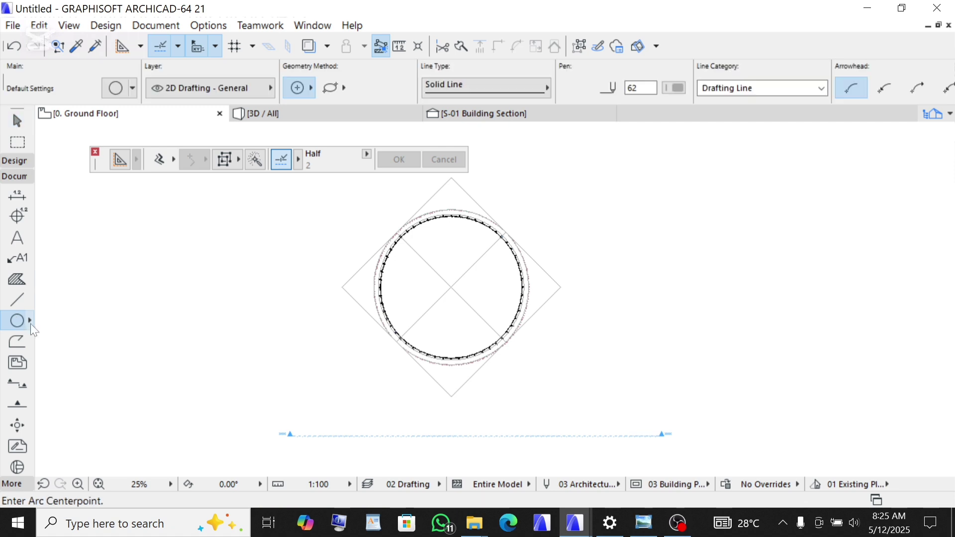
scroll(445, 284, up, 4)
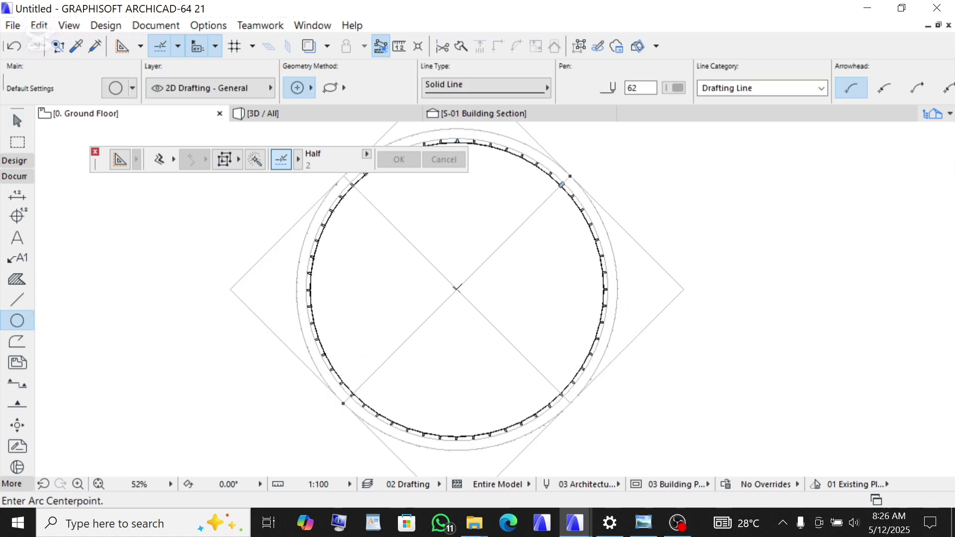
click(457, 287)
scroll(487, 269, down, 9)
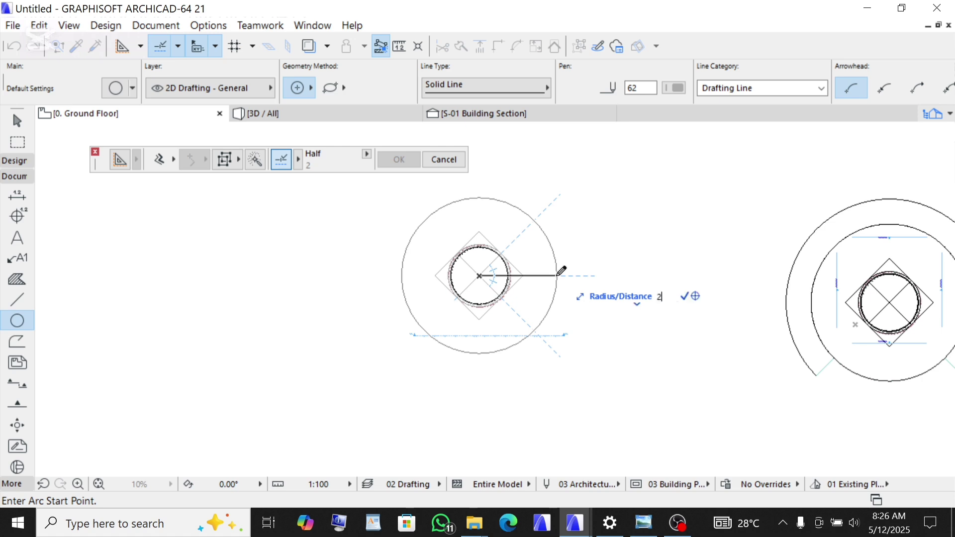
text(5000)
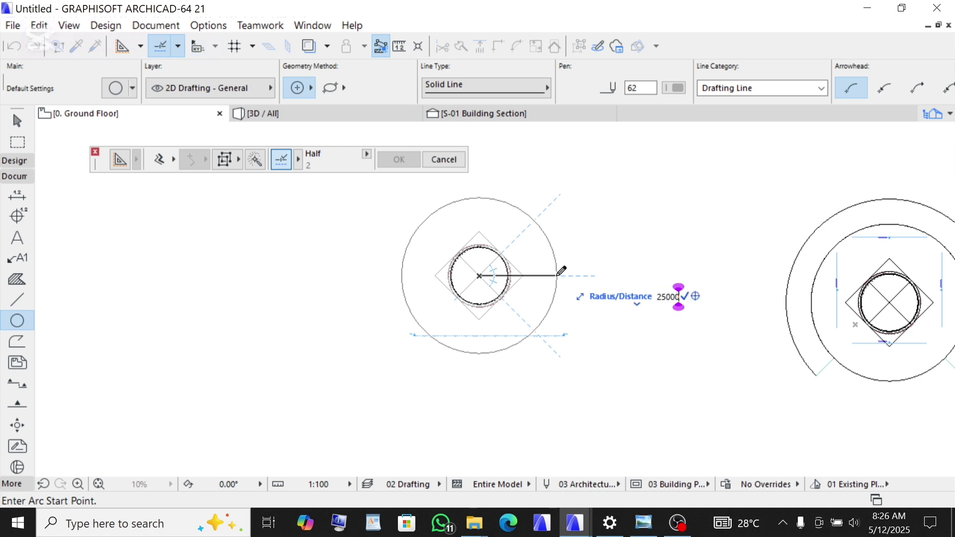
key(Return)
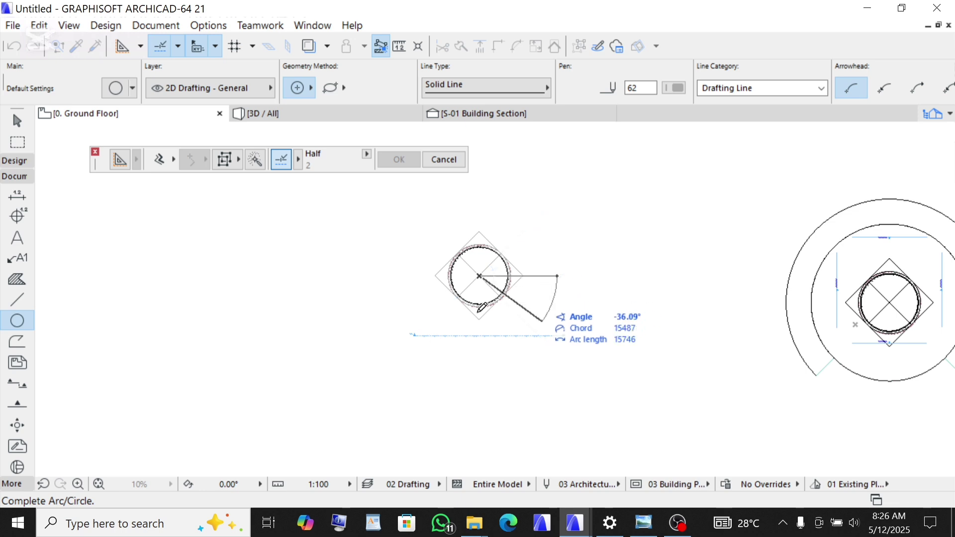
click(560, 271)
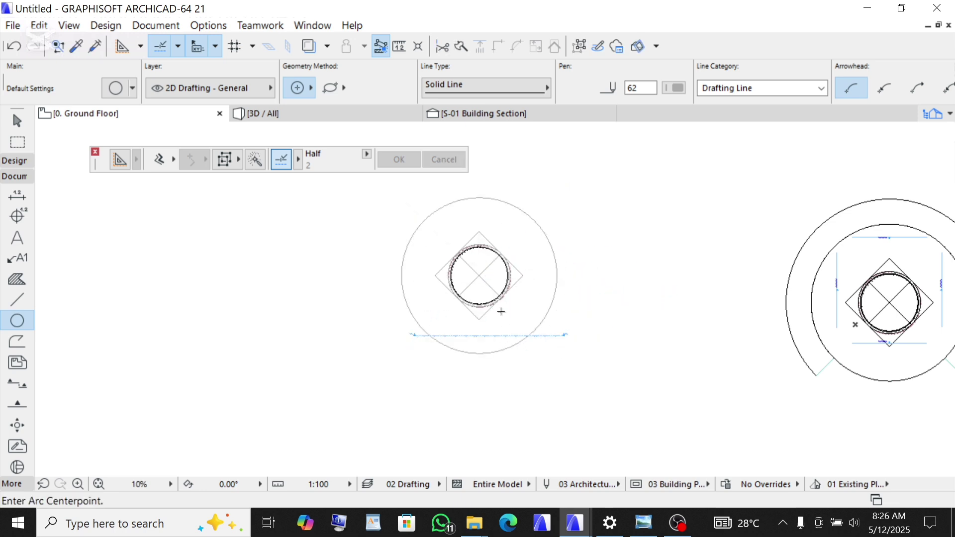
Step: Set the default slab offset to the home story to 200 and confirm the slab settings
scroll(500, 312, up, 4)
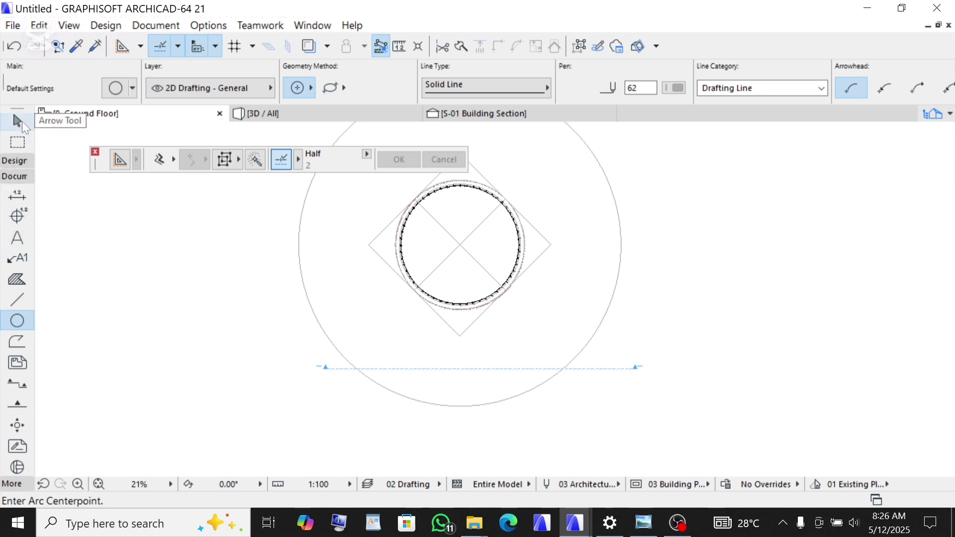
click(13, 160)
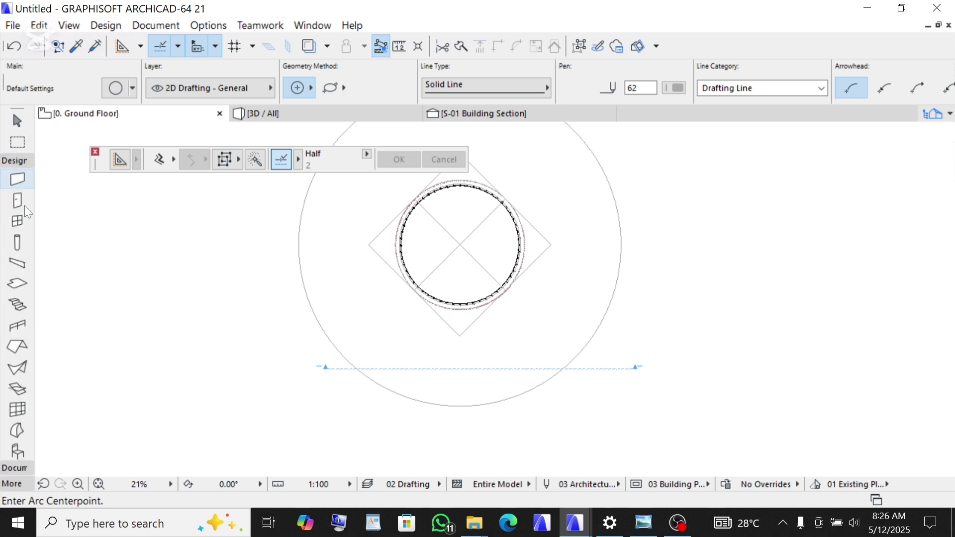
click(17, 283)
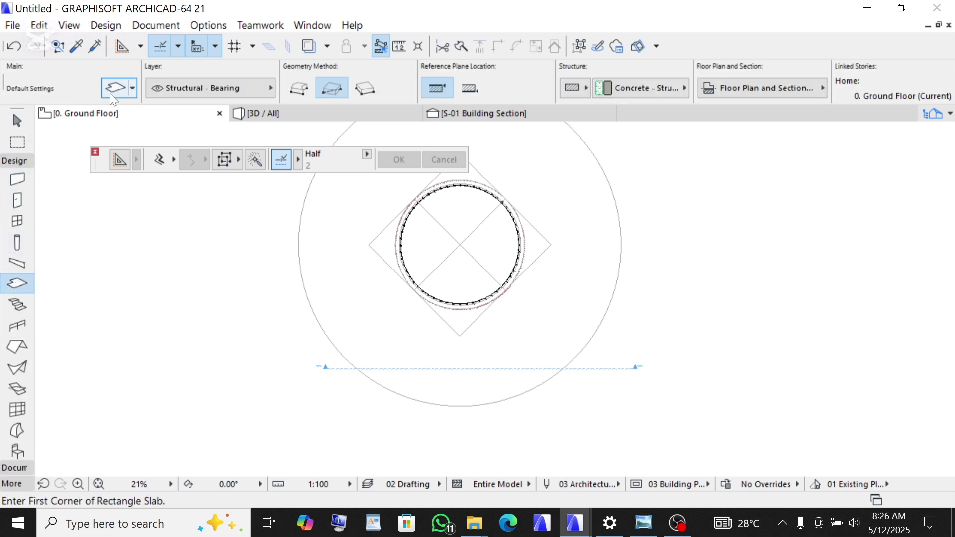
key(ctrl+t)
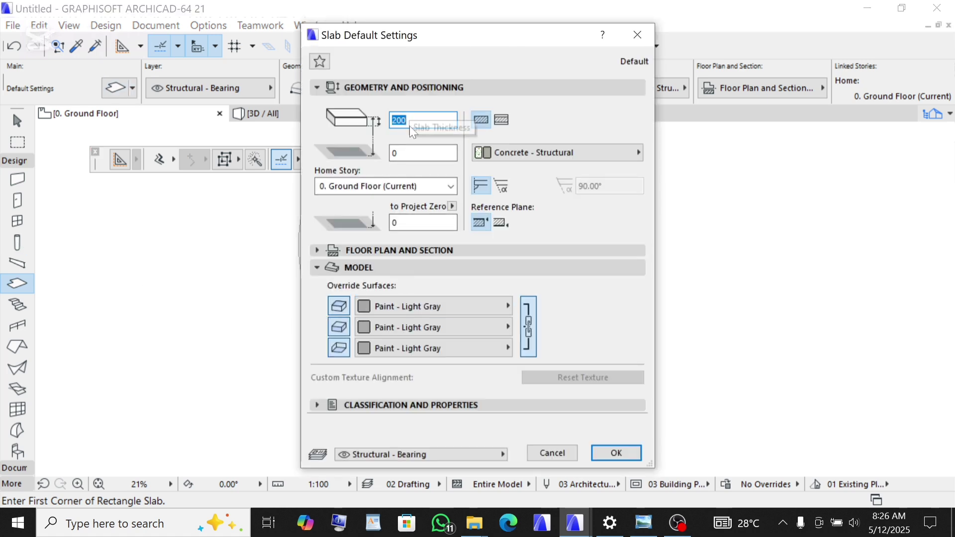
key(Tab)
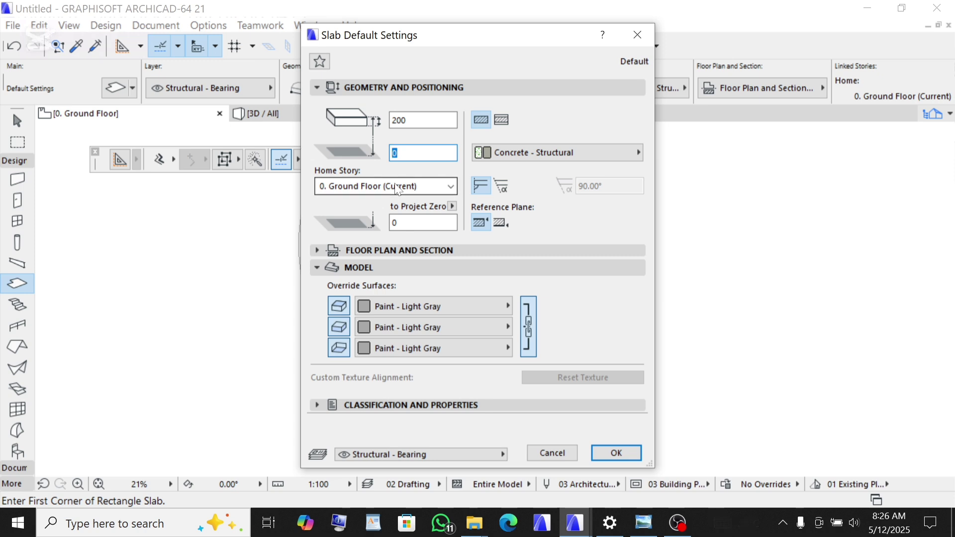
text(200)
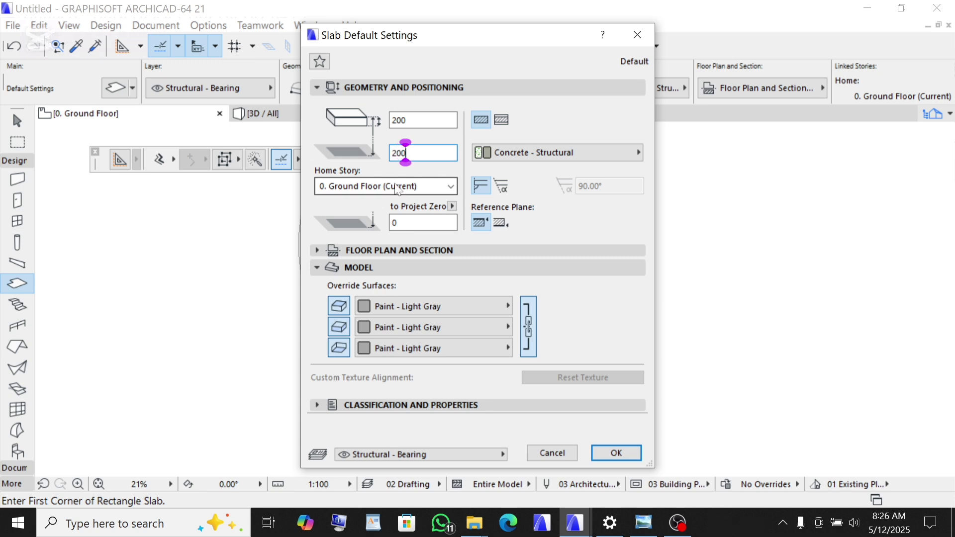
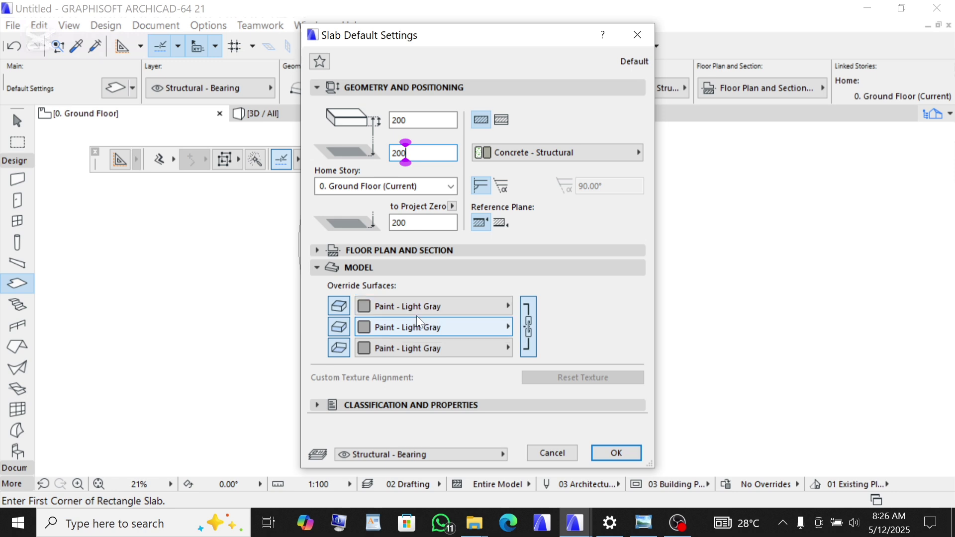
click(618, 450)
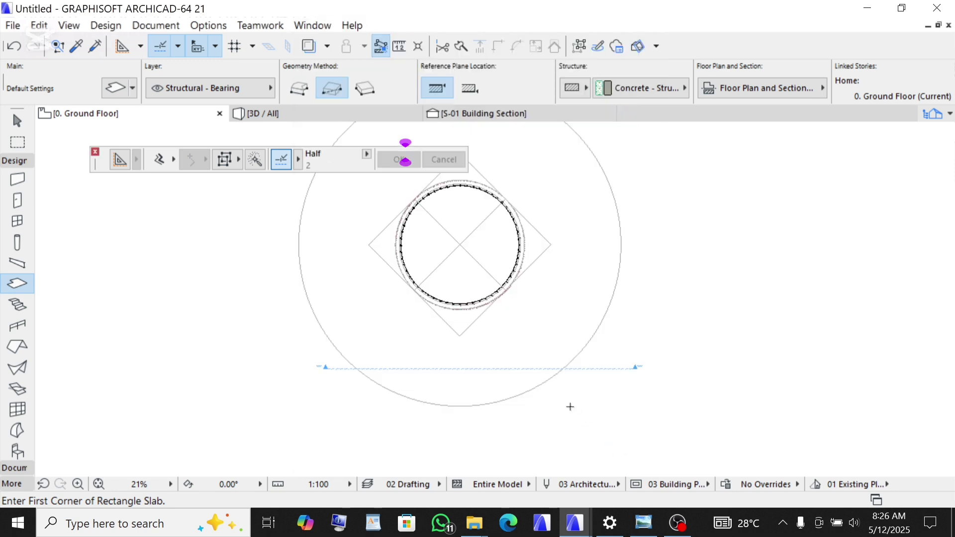
Step: Examine the new building's wide circular ground slab and its junction with the curtain wall in 3D
scroll(569, 405, down, 2)
scroll(572, 401, up, 4)
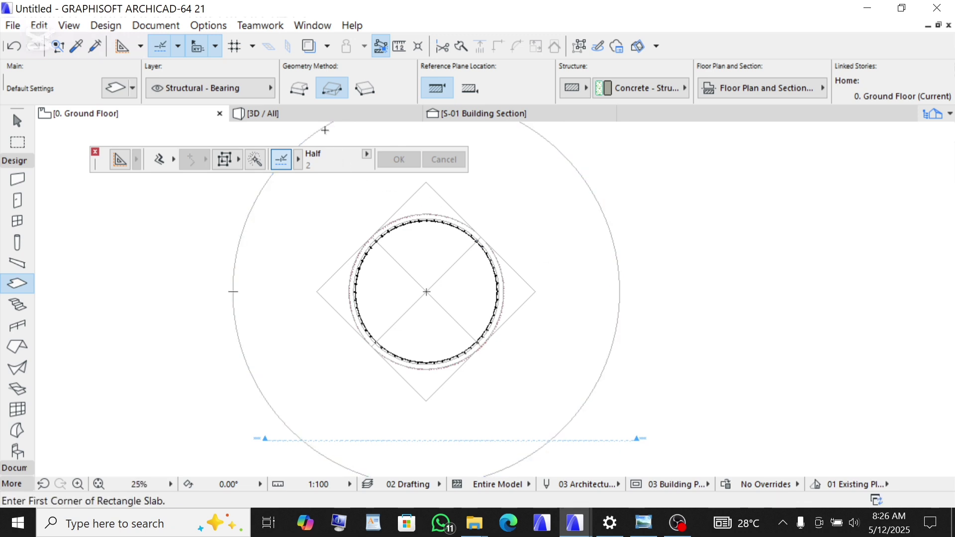
click(324, 114)
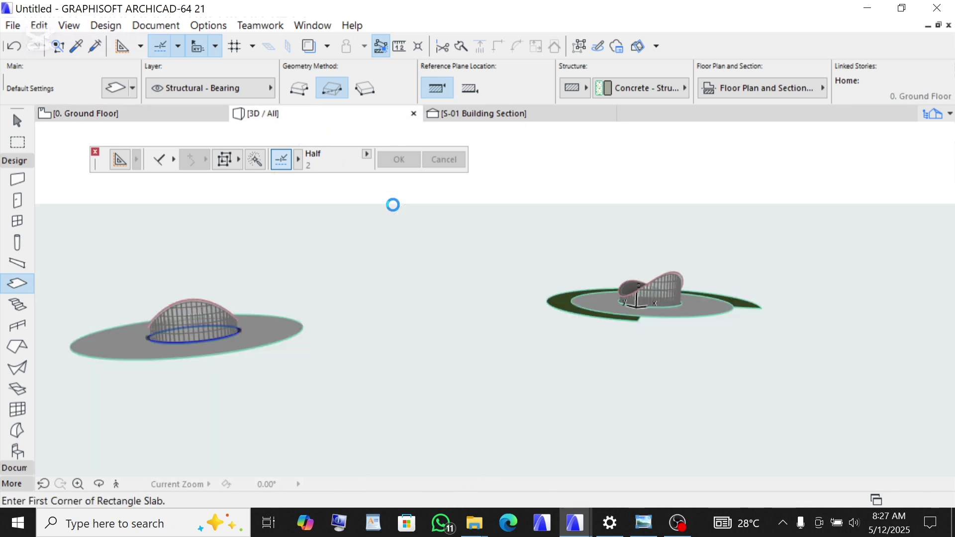
scroll(569, 264, down, 3)
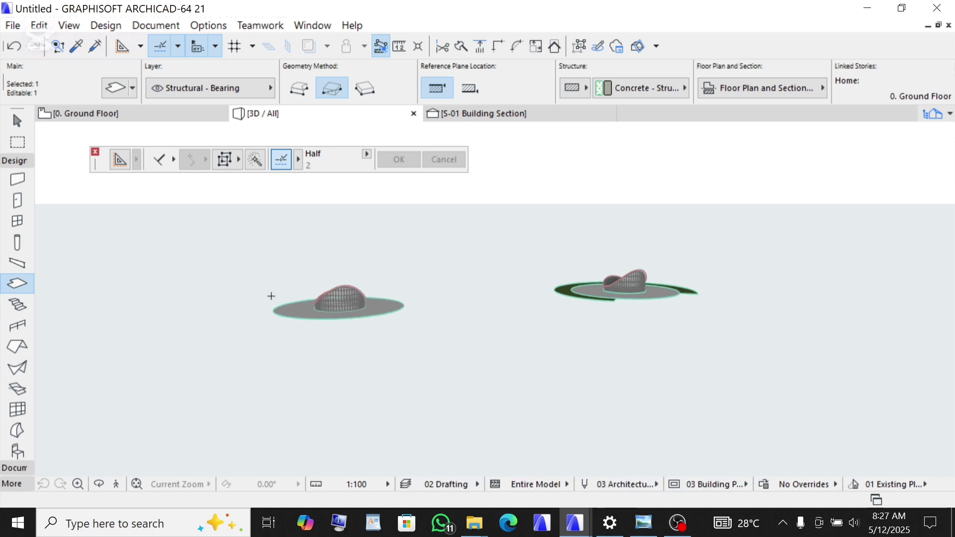
scroll(298, 296, up, 8)
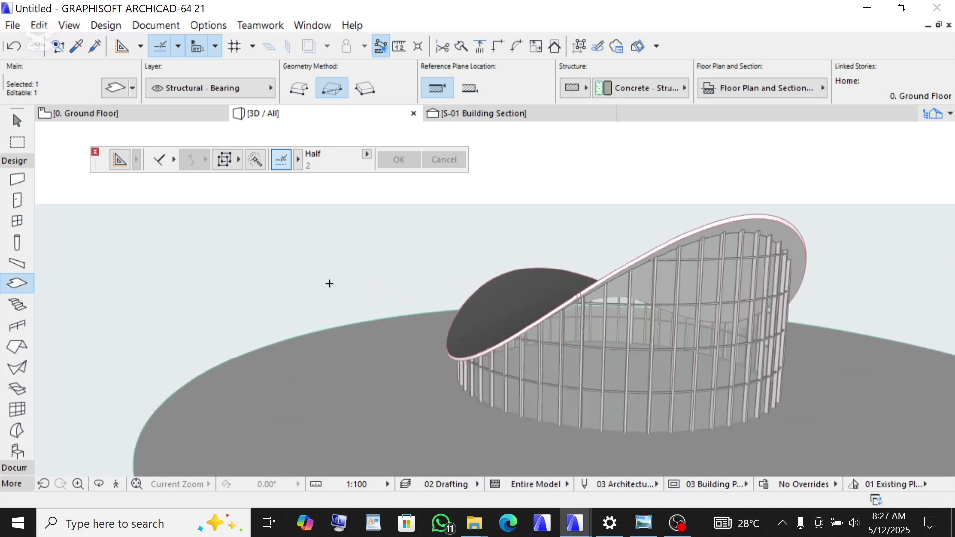
scroll(407, 199, down, 3)
scroll(503, 273, up, 6)
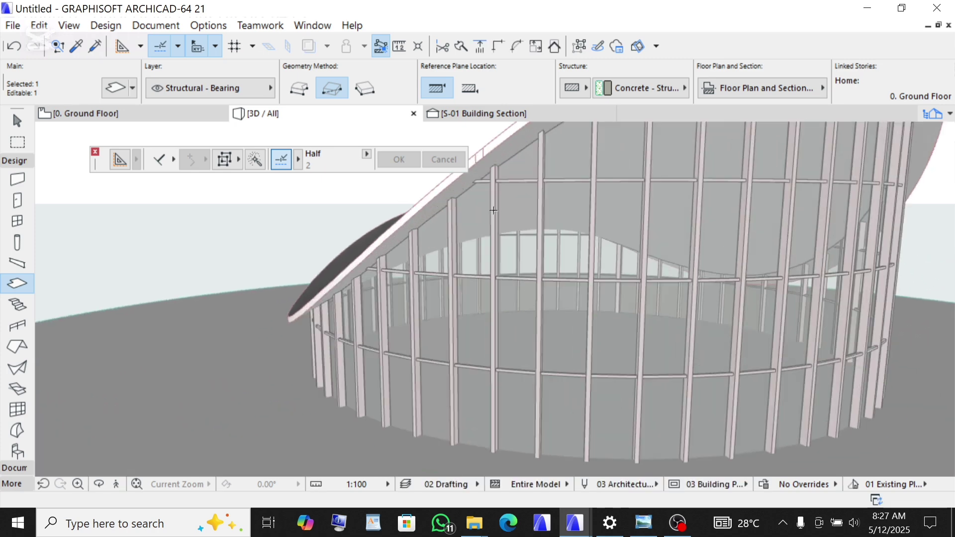
scroll(500, 332, down, 5)
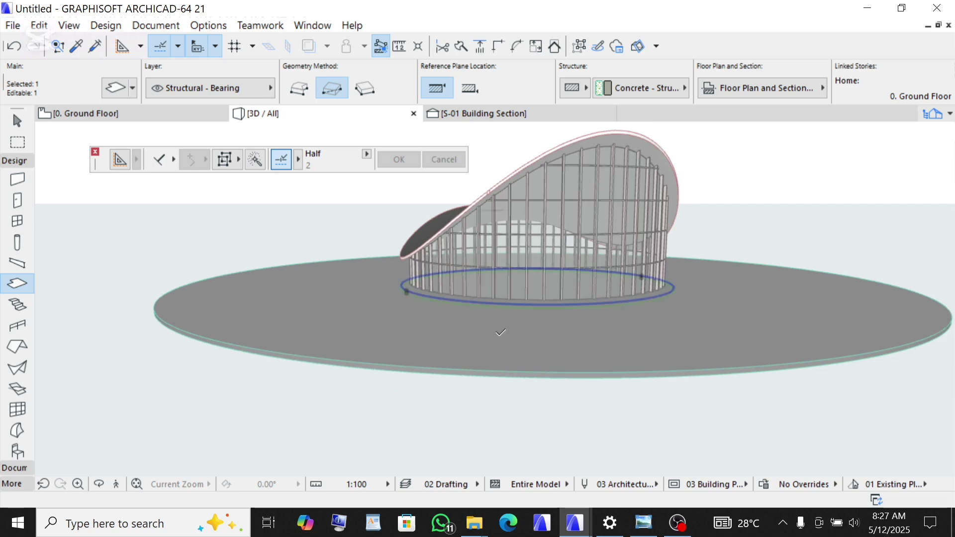
scroll(500, 333, up, 5)
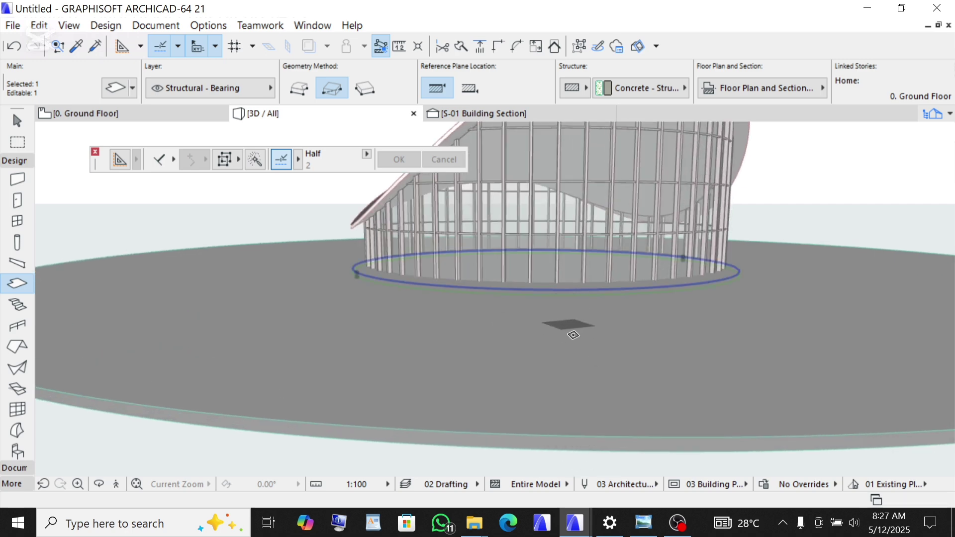
Step: Add the wide ground slab to the base slab selection and set both slabs' offset to the home story to -200
shift+click(592, 377)
shift+click(592, 377)
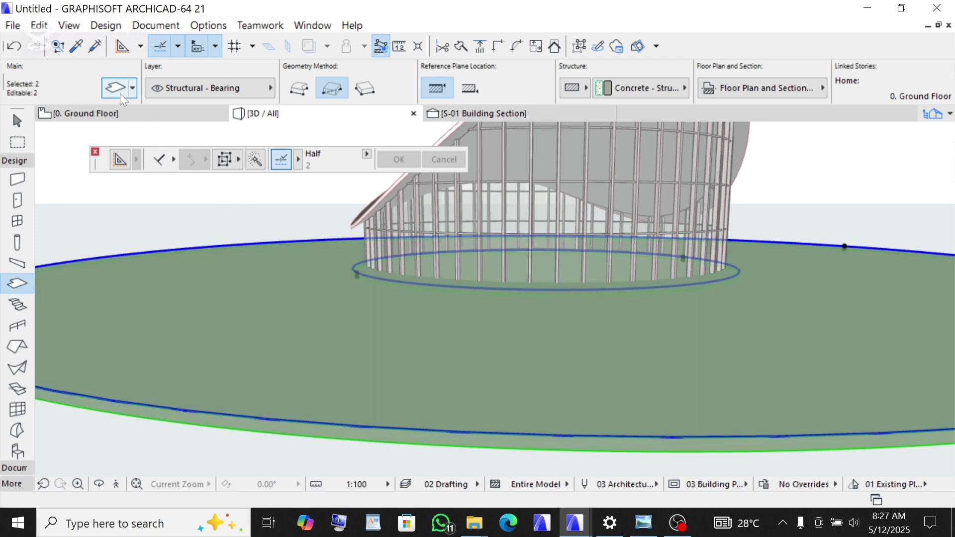
click(117, 89)
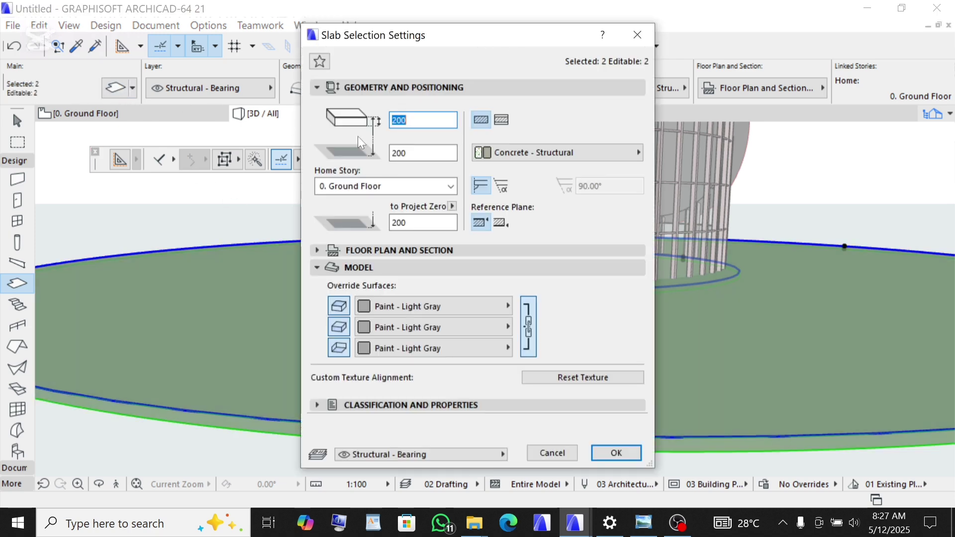
double_click(414, 157)
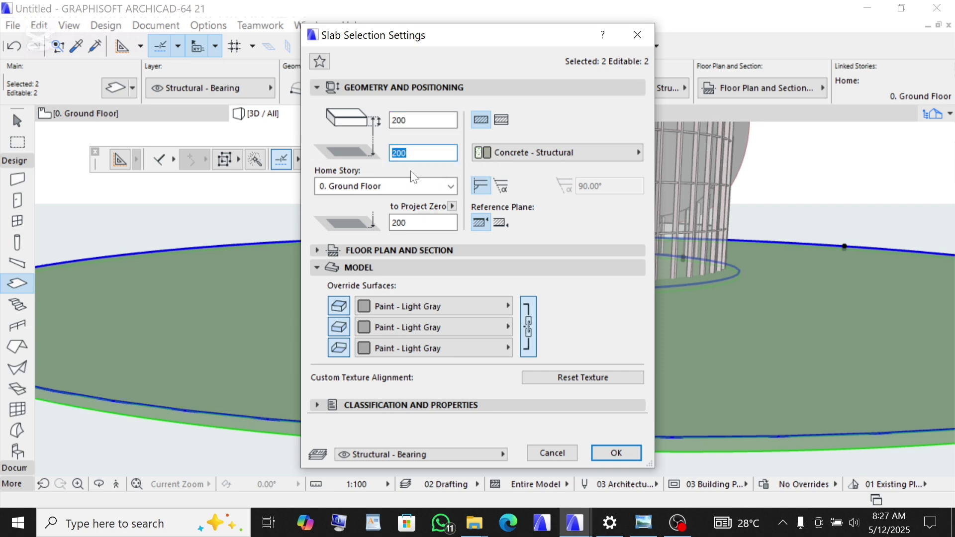
text(-200)
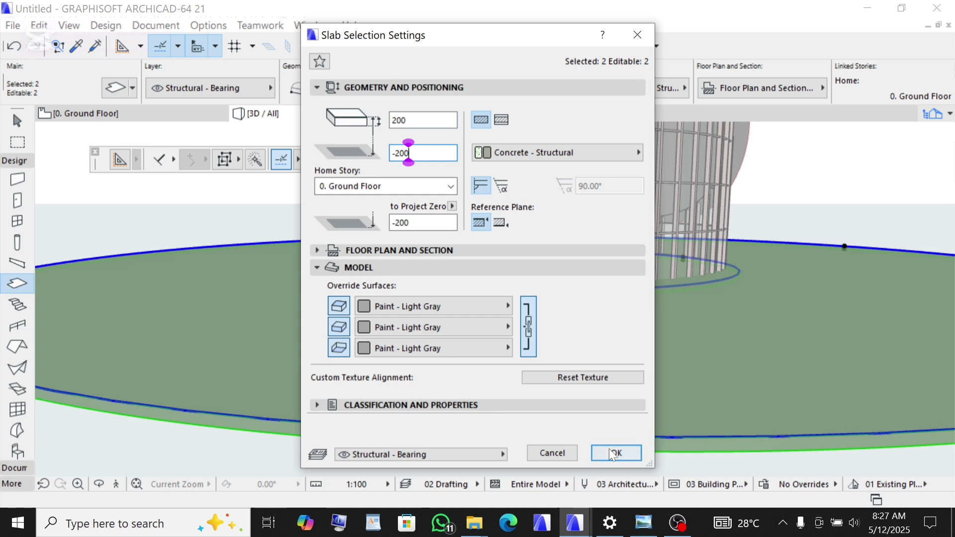
click(615, 452)
mouse_move(608, 433)
shift+middle_down()
mouse_move(571, 347)
mouse_move(525, 330)
mouse_move(496, 268)
shift+middle_up()
scroll(496, 267, up, 5)
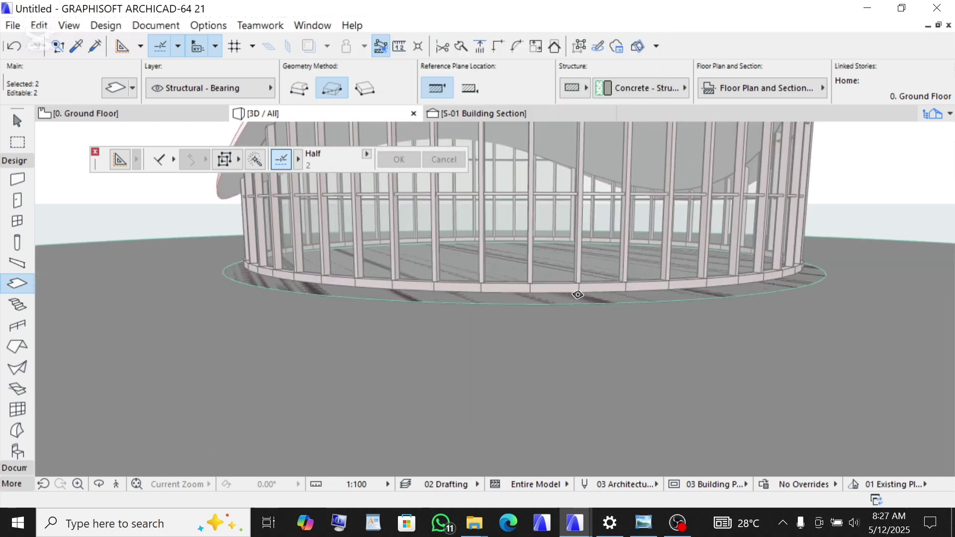
scroll(577, 257, down, 2)
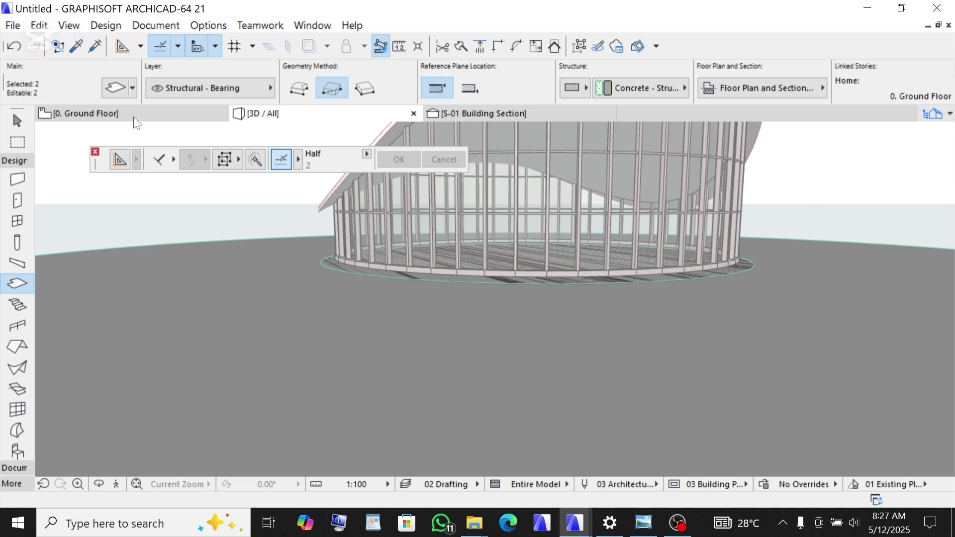
Step: Lower the two selected circular slabs further by setting their offset to the home story to -400
click(114, 90)
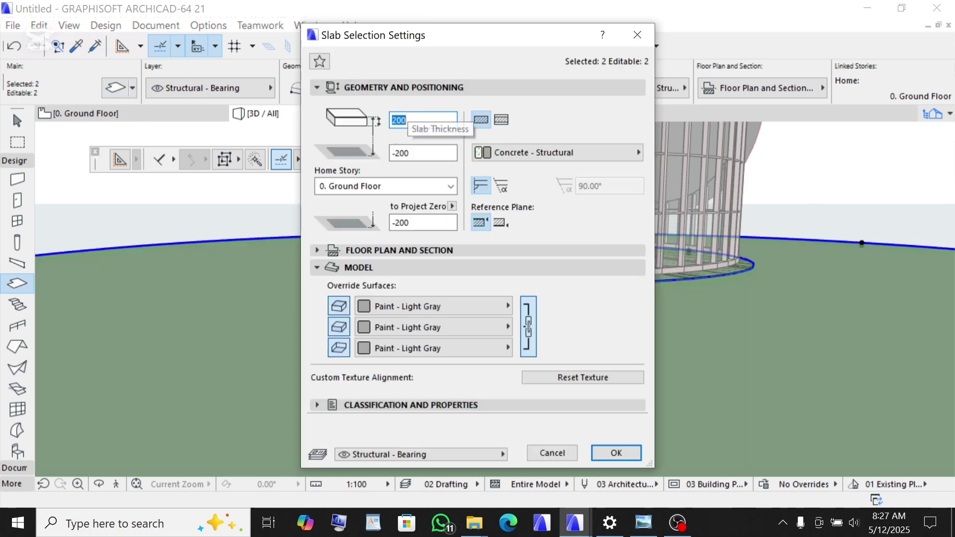
key(Tab)
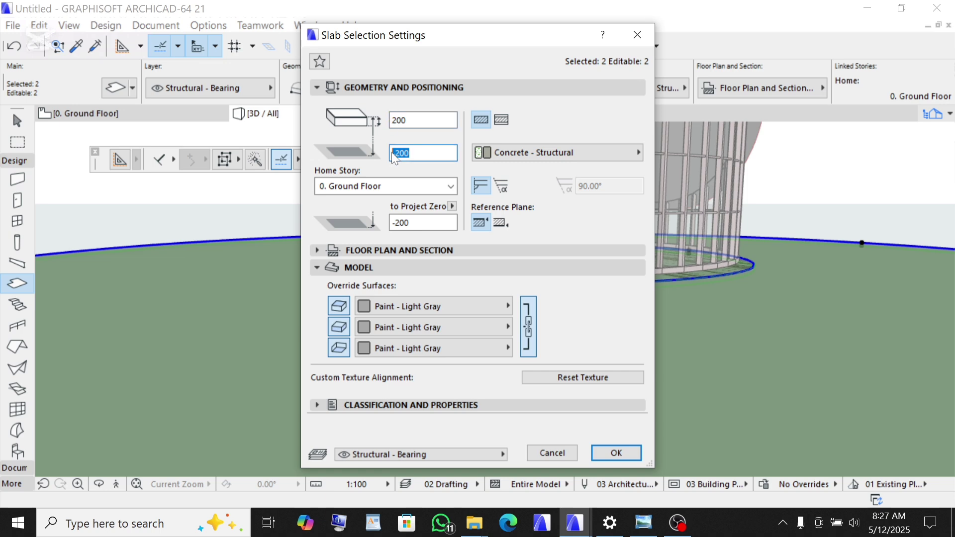
text(-4)
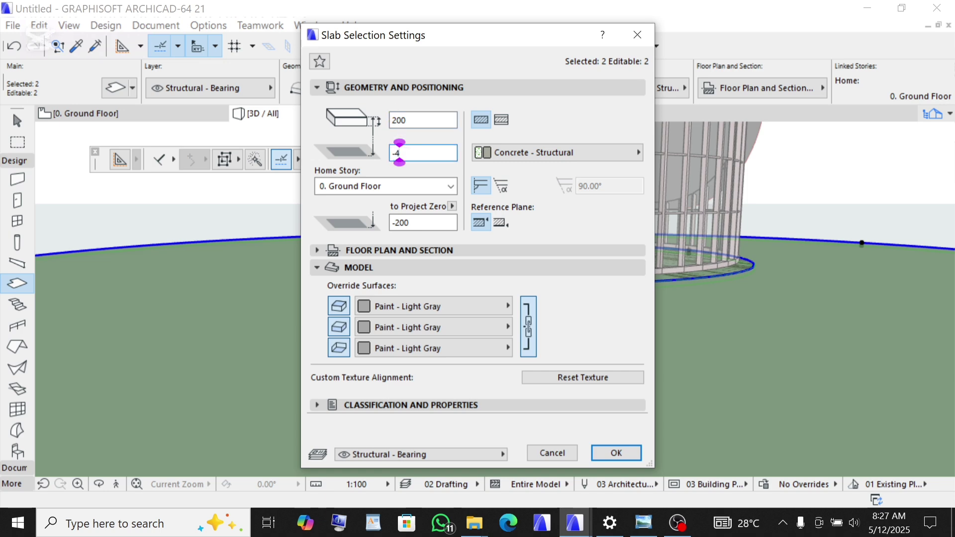
text(00)
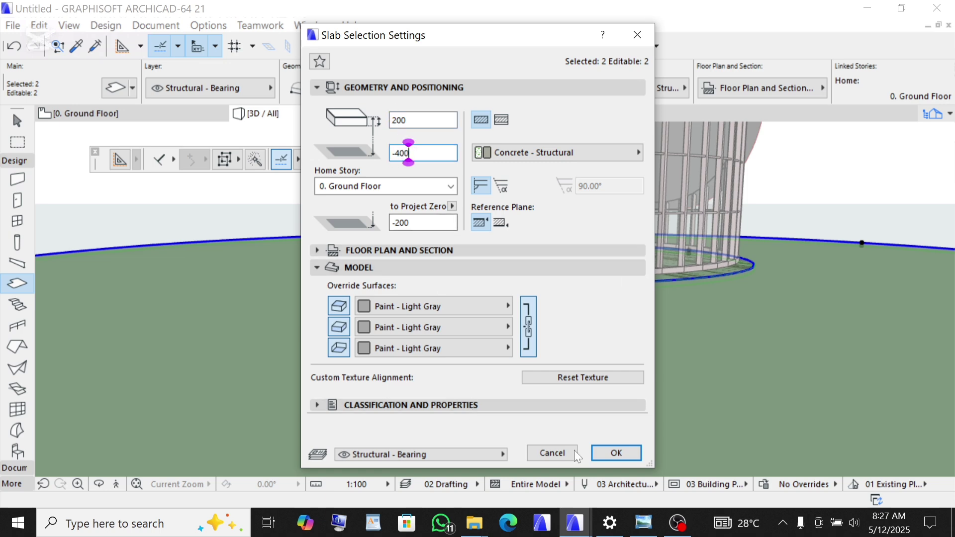
click(619, 453)
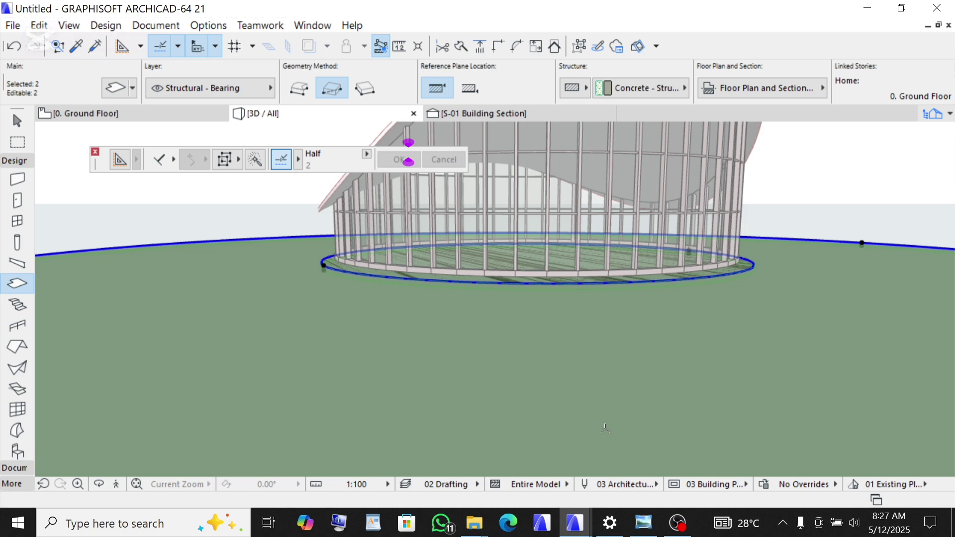
scroll(406, 244, up, 2)
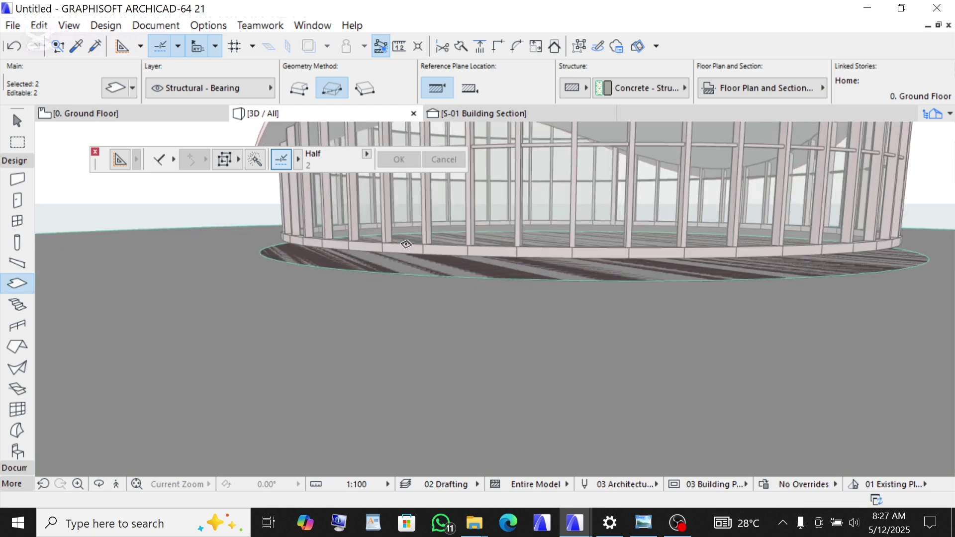
shift+middle_drag(405, 244, 500, 300)
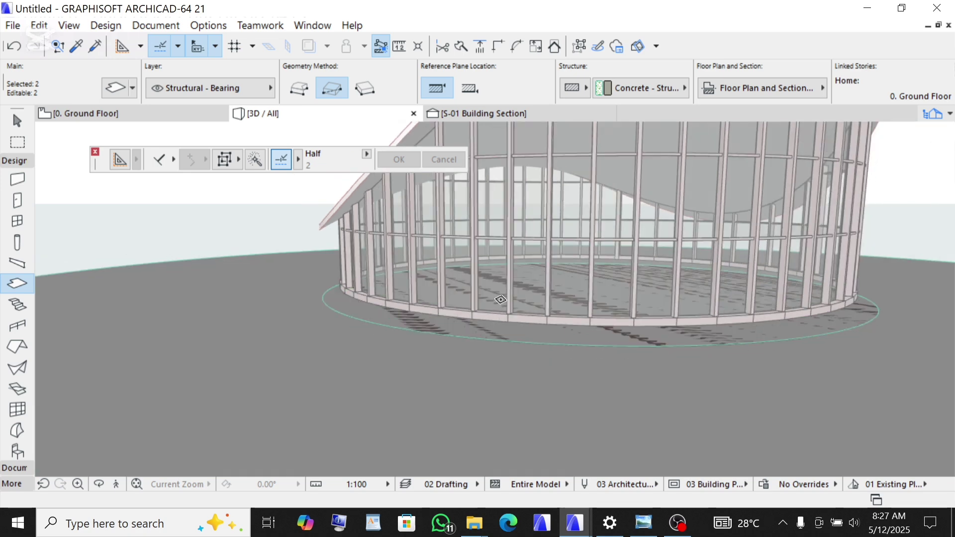
scroll(500, 300, down, 3)
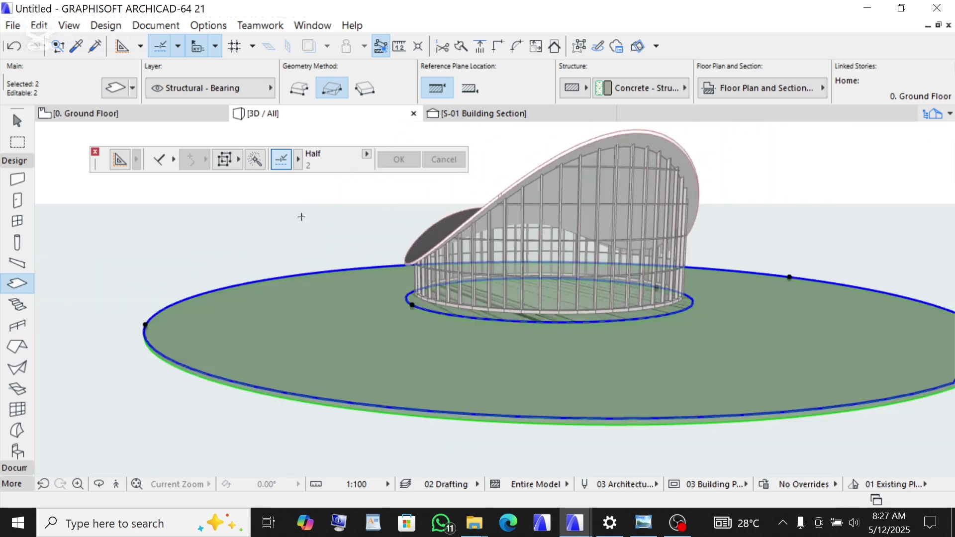
Step: Try to delete both circular slabs, then undo the deletion and the last two slab offset changes
key(Delete)
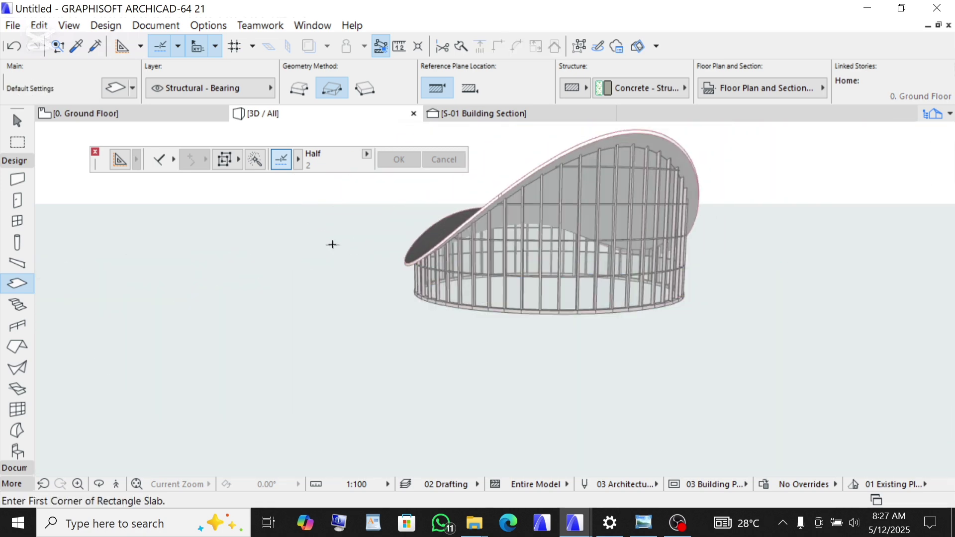
key(ctrl+z)
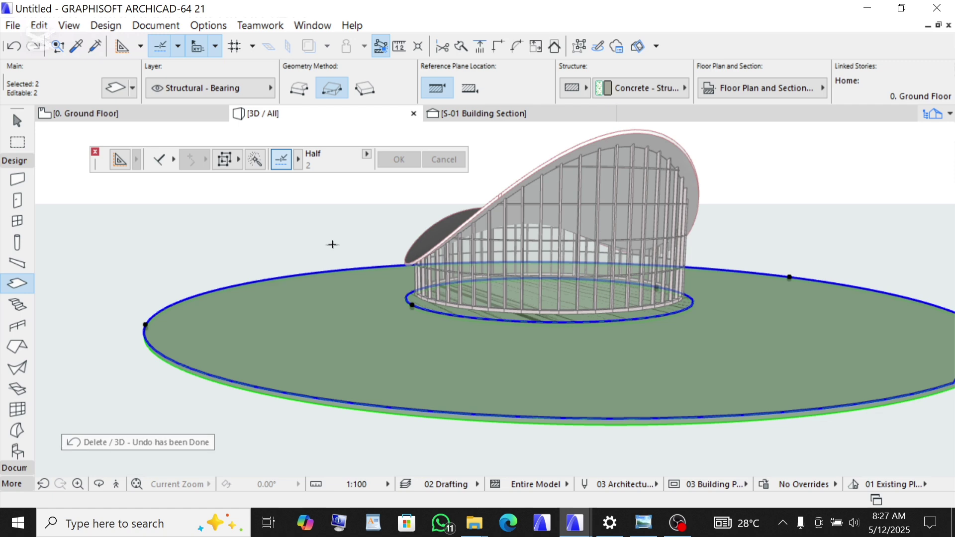
key(Escape)
key(Escape)
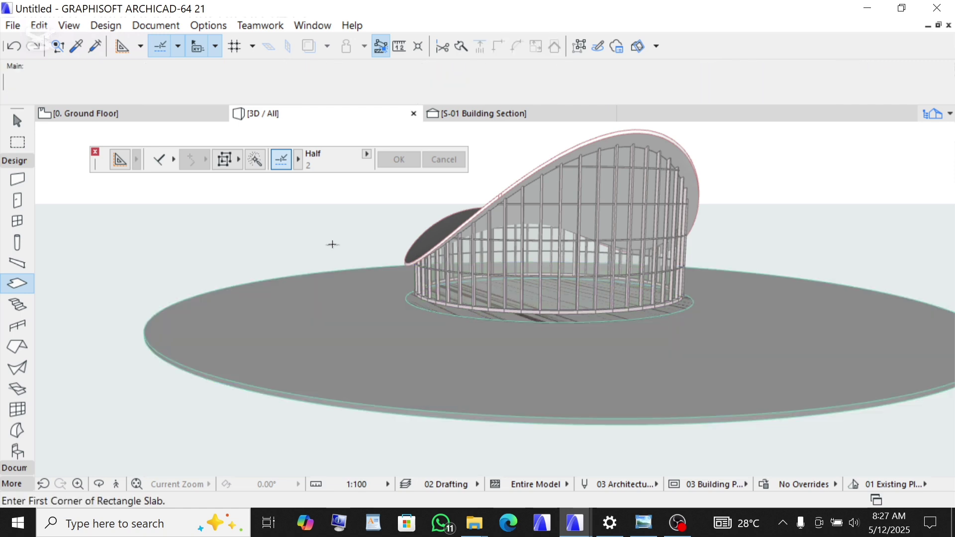
key(ctrl+z)
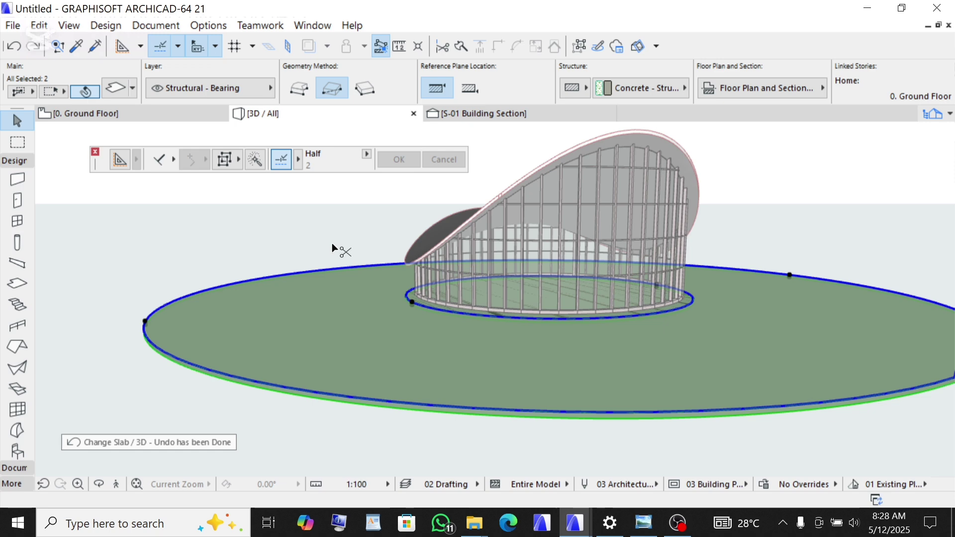
key(ctrl+z)
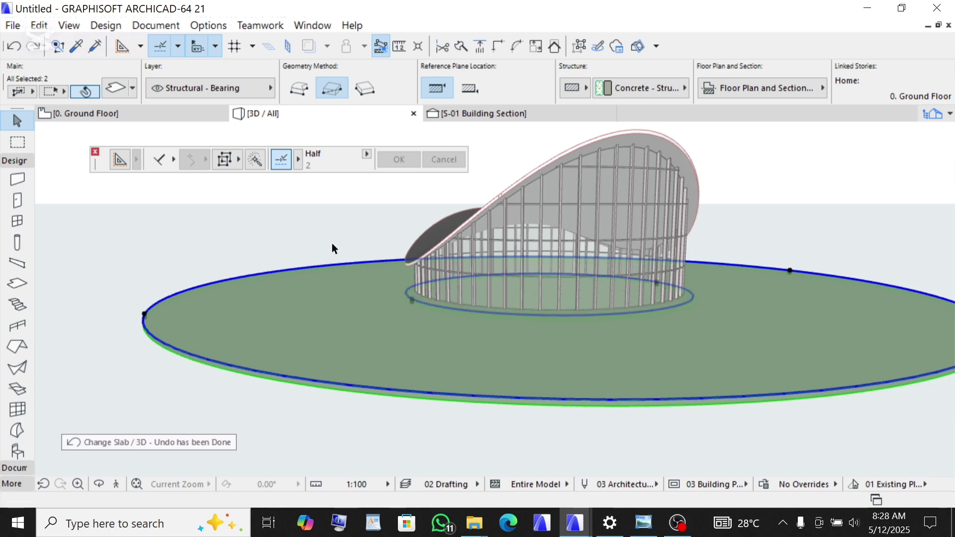
Step: Delete only the wide circular ground slab around the new building, keeping the granite base slab
click(338, 231)
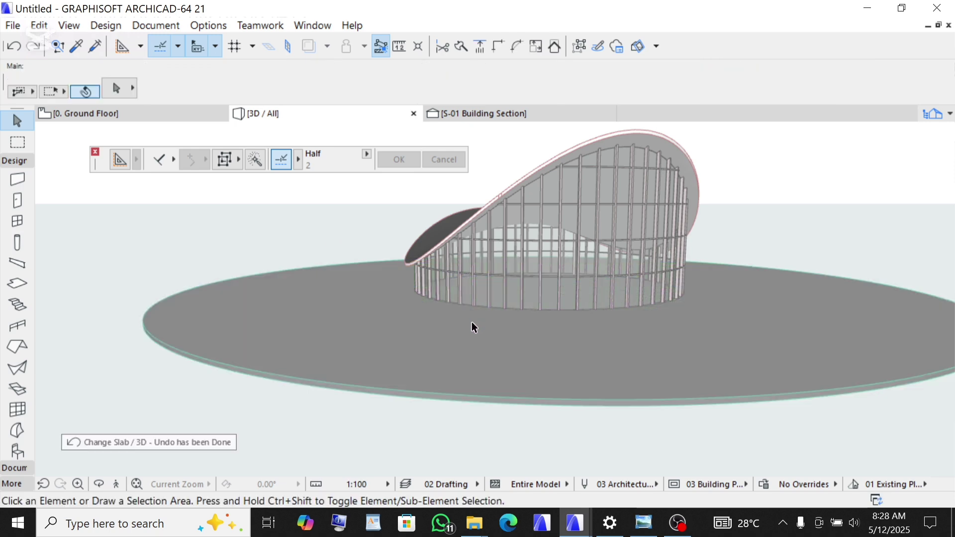
scroll(471, 322, up, 3)
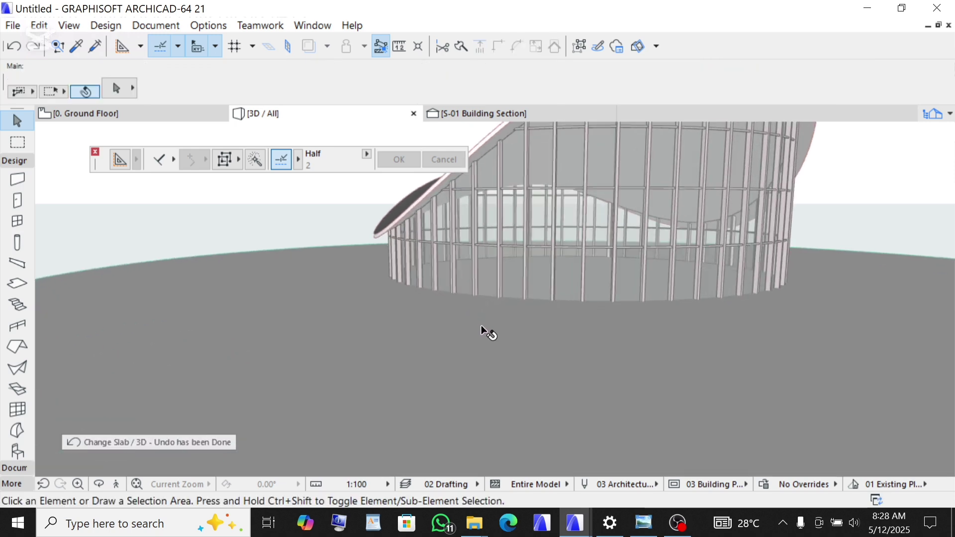
click(306, 336)
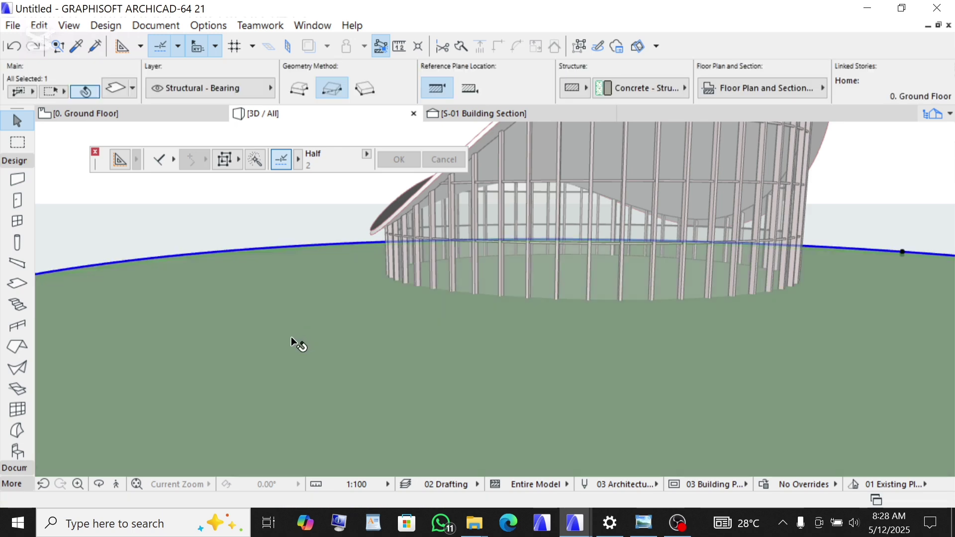
key(Escape)
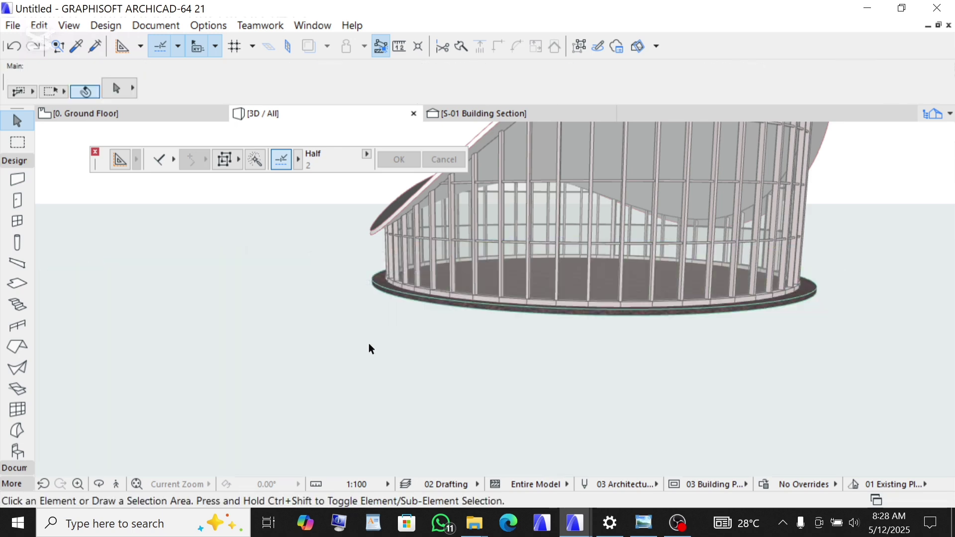
Step: In the building section, move the base slab up until its top face is level with the top of the curtain wall's bottom frame
scroll(506, 325, up, 1)
scroll(463, 279, up, 3)
scroll(461, 279, down, 2)
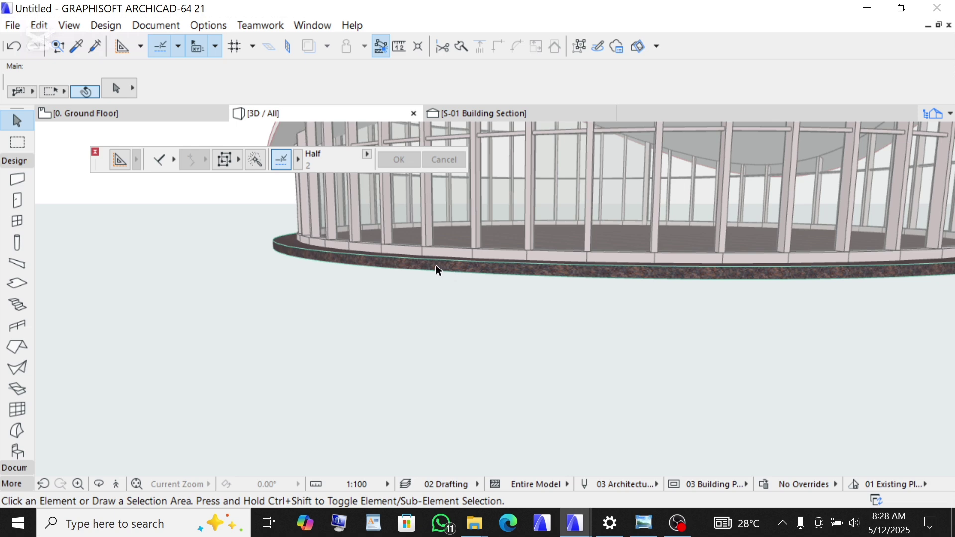
scroll(438, 266, up, 1)
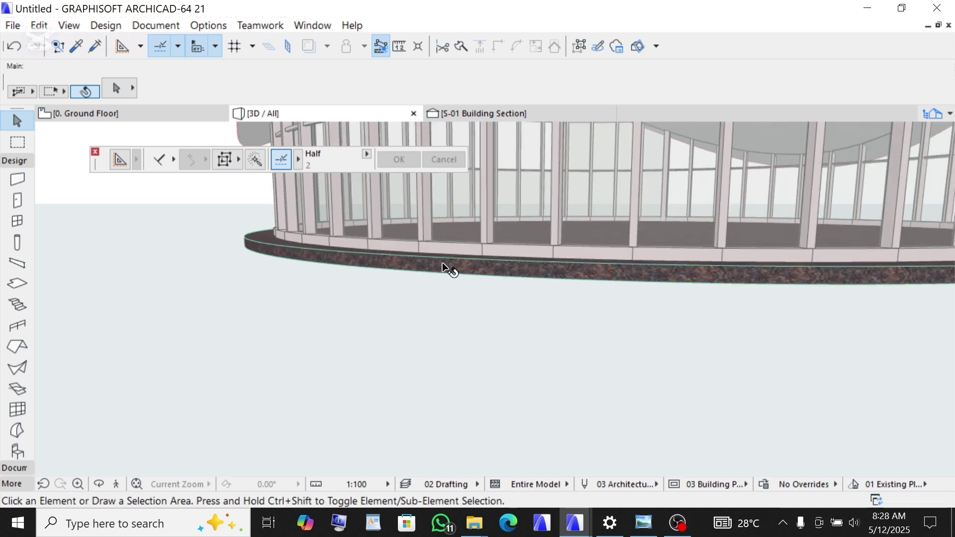
click(486, 114)
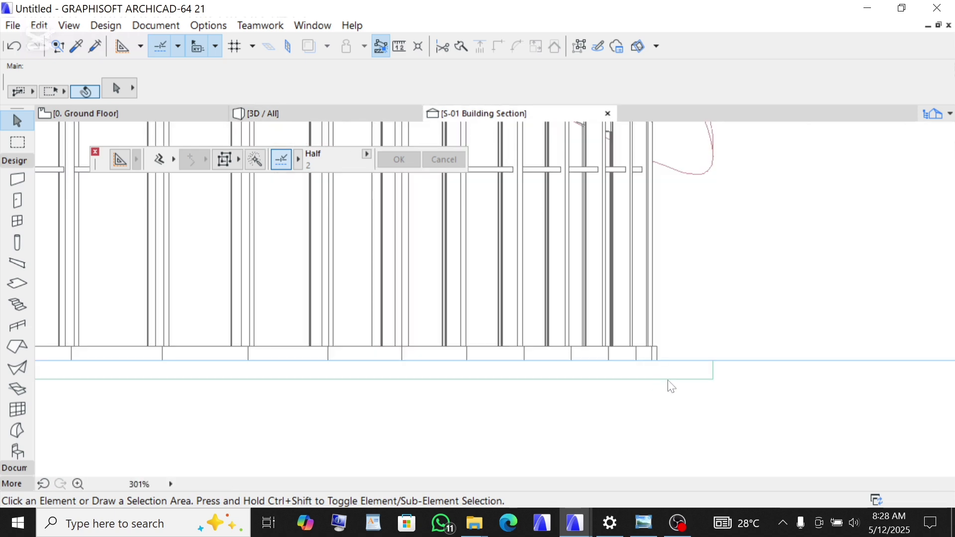
scroll(667, 386, up, 2)
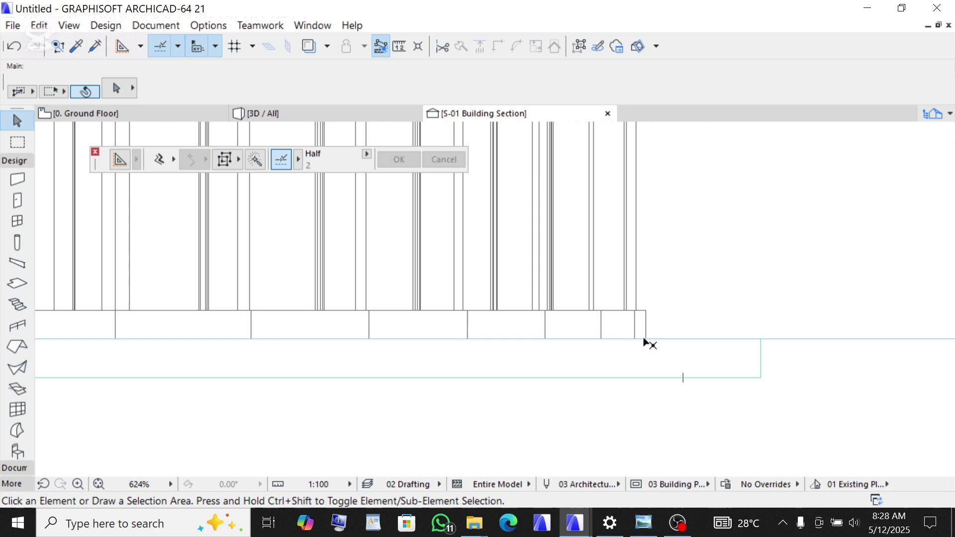
click(654, 361)
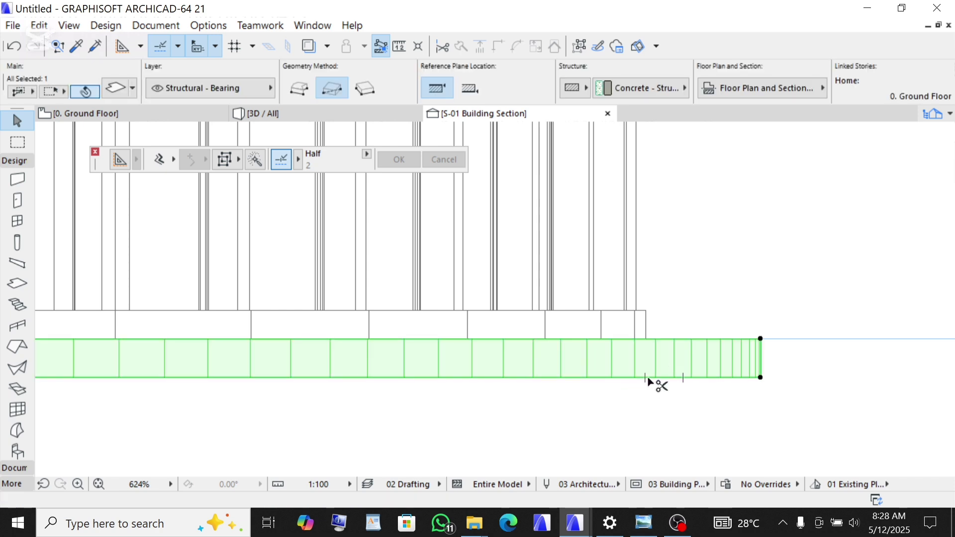
key(ctrl+d)
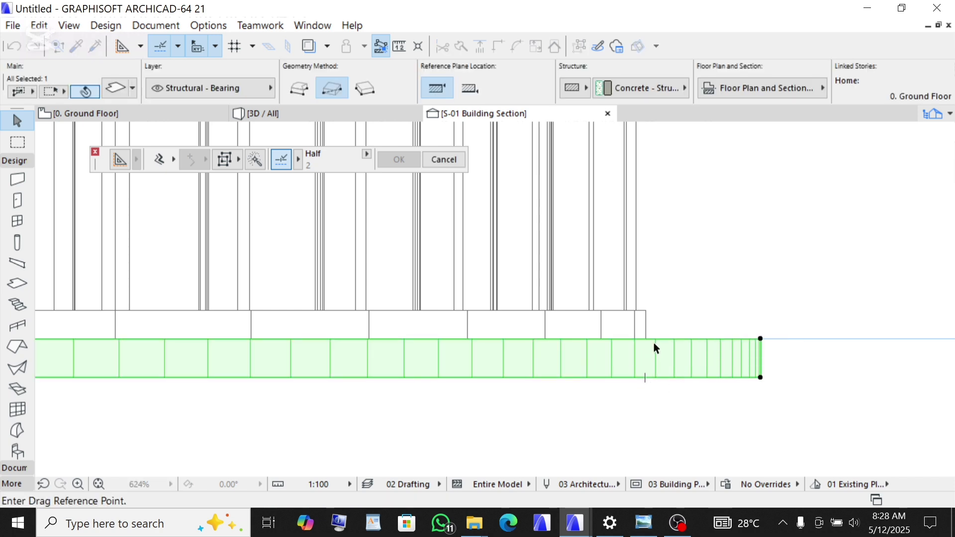
click(646, 339)
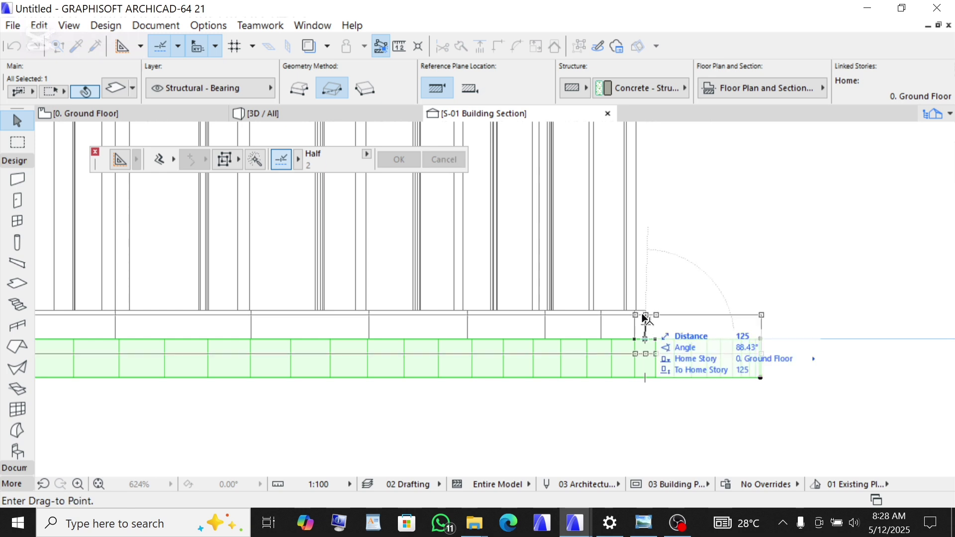
click(646, 314)
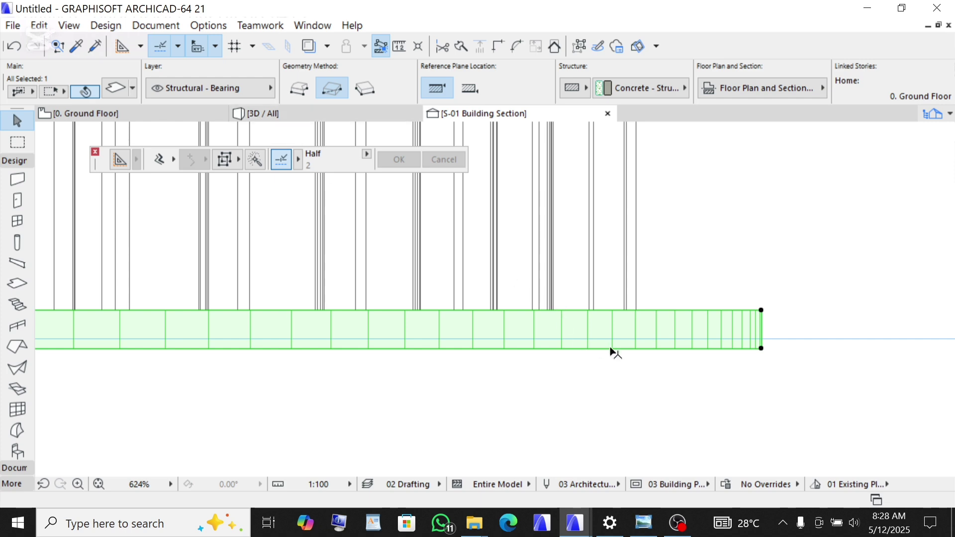
Step: Move the base slab further up in the section so its bottom edge sits on the ground floor level line
click(273, 115)
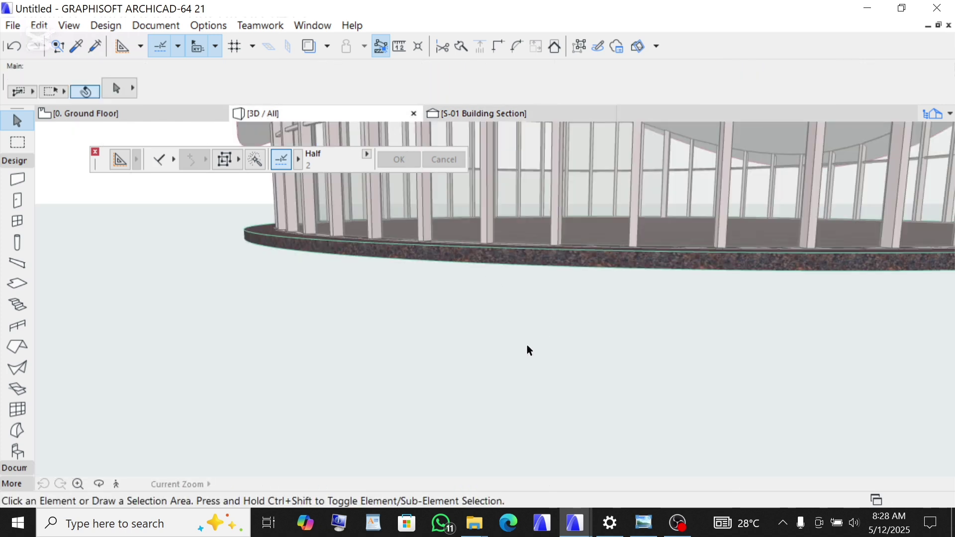
scroll(527, 349, down, 4)
scroll(547, 308, up, 5)
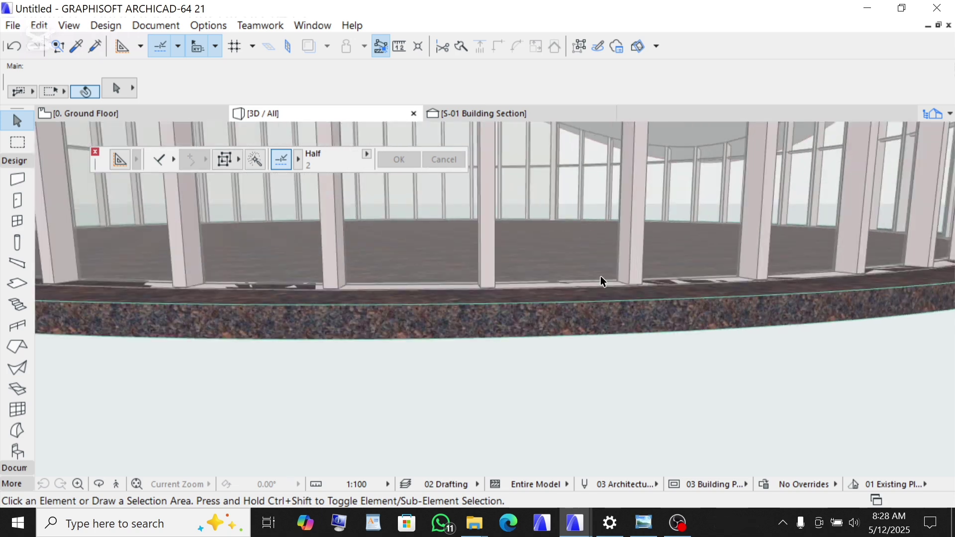
shift+middle_drag(601, 276, 489, 301)
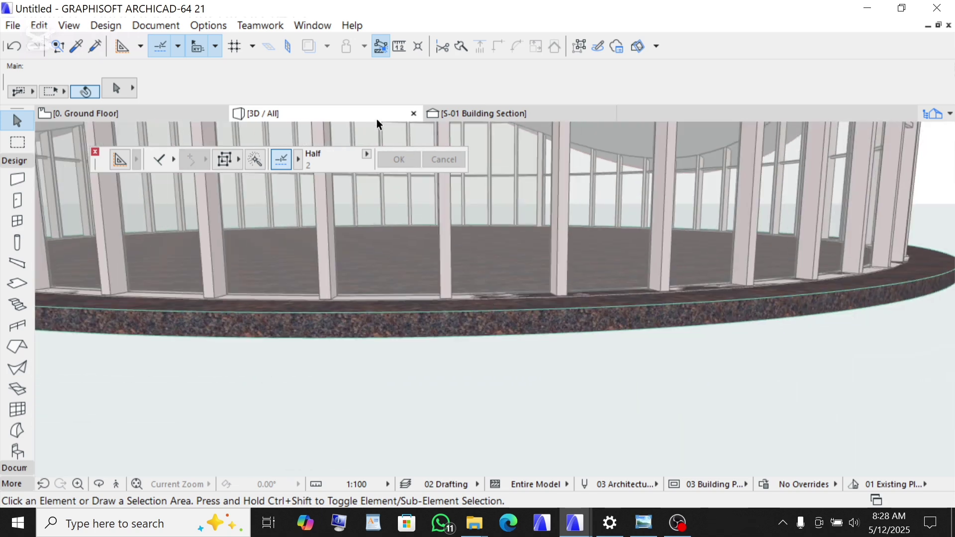
click(460, 113)
click(760, 349)
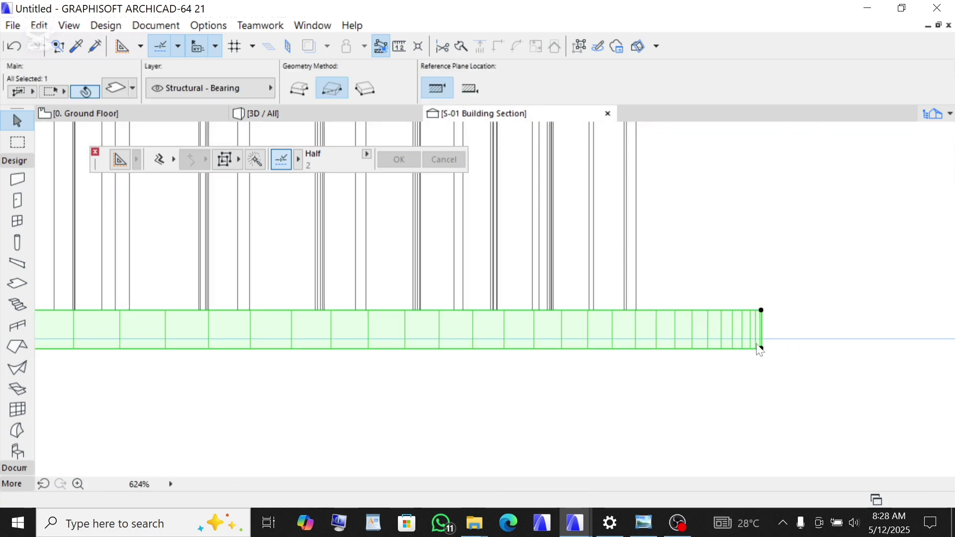
scroll(764, 352, up, 5)
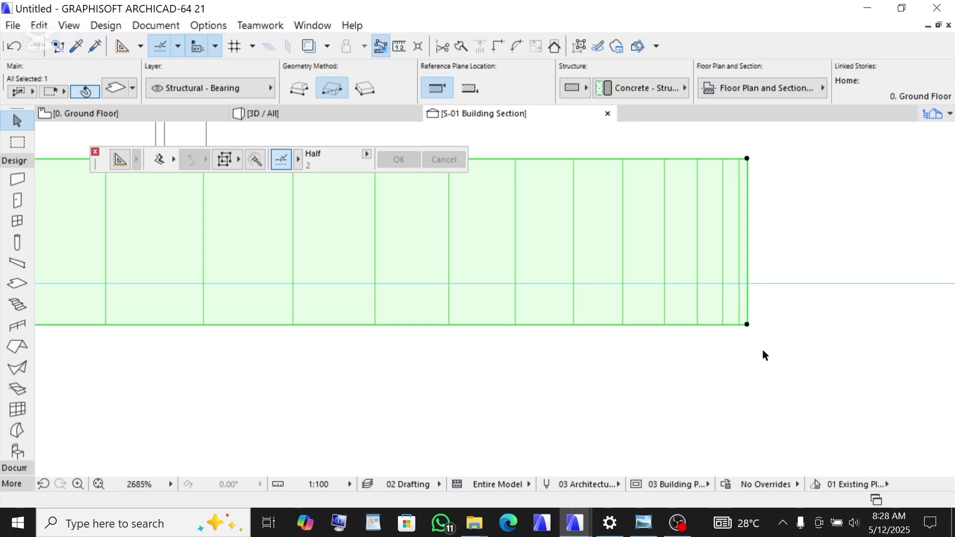
key(ctrl+d)
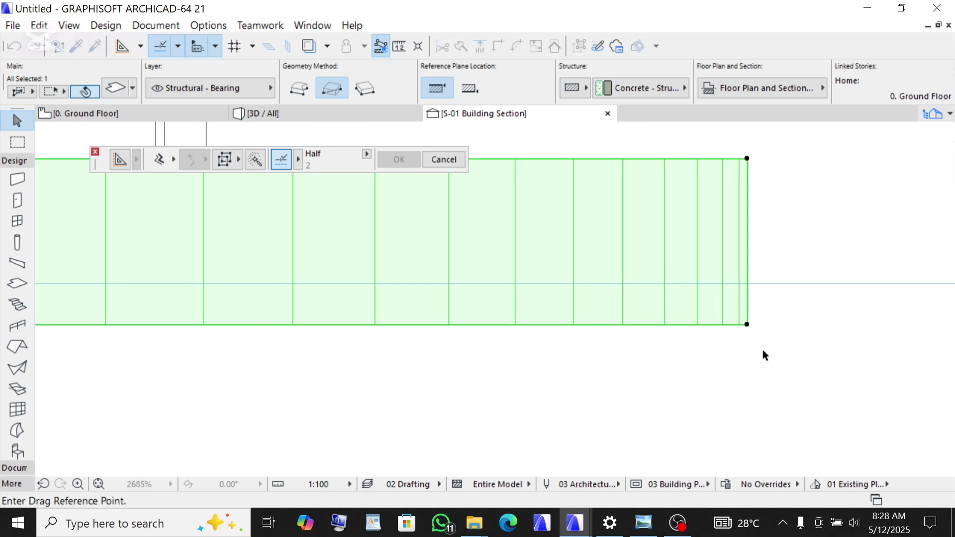
click(747, 325)
click(750, 286)
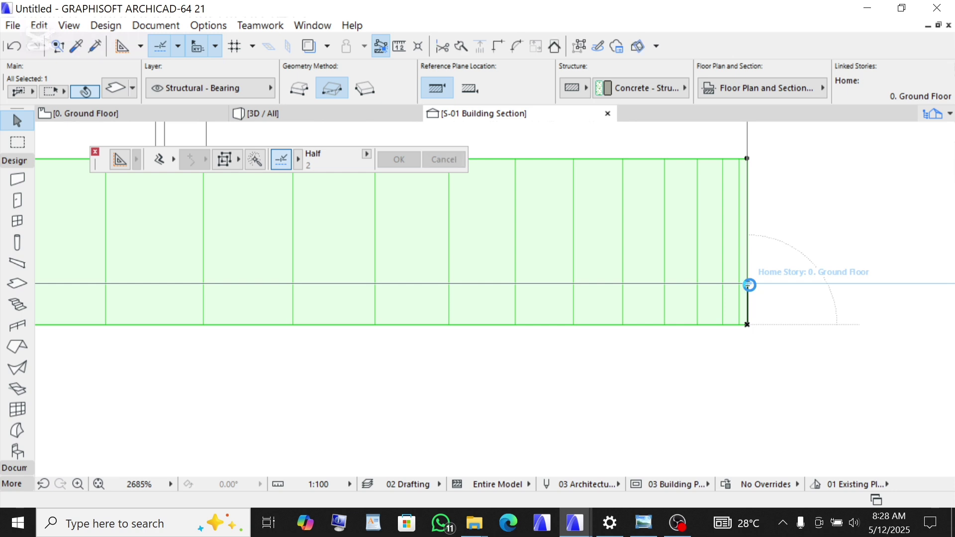
Step: Examine how the raised base slab meets the curtain wall mullions in the section and the 3D view
scroll(644, 403, down, 5)
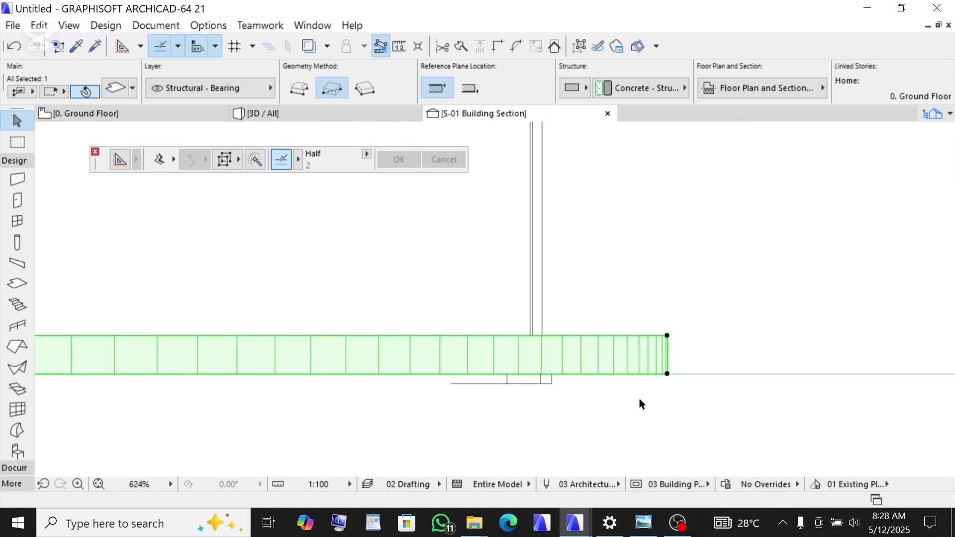
scroll(646, 401, down, 5)
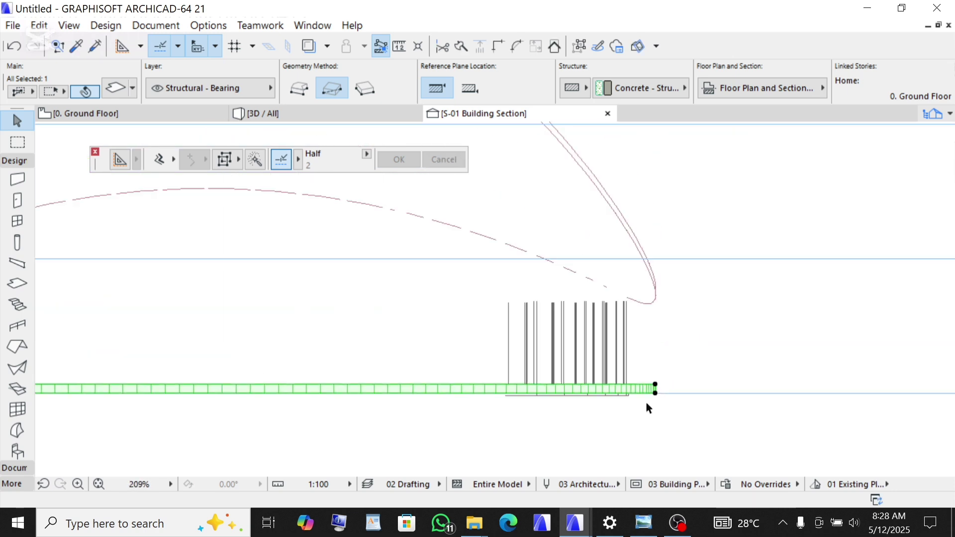
click(291, 117)
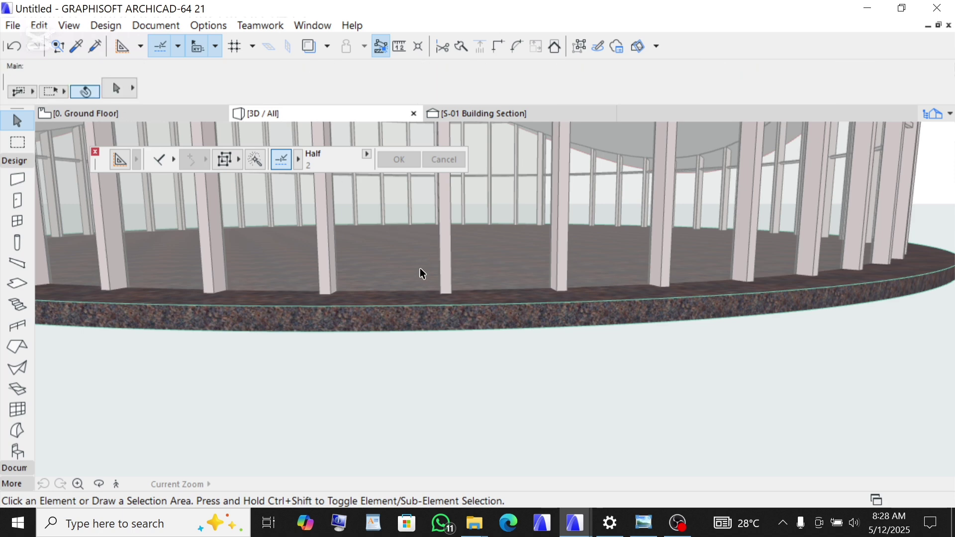
scroll(544, 345, down, 6)
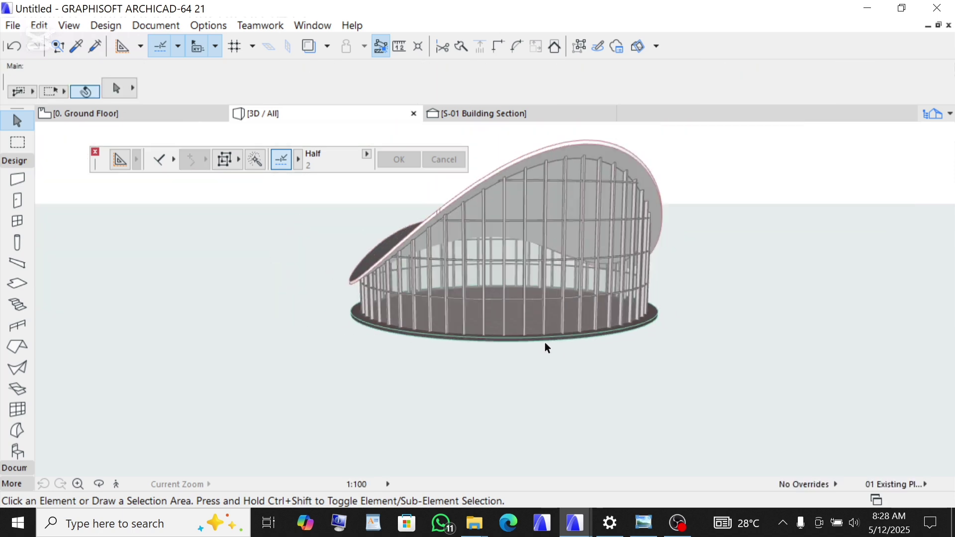
scroll(514, 329, up, 4)
scroll(515, 337, up, 2)
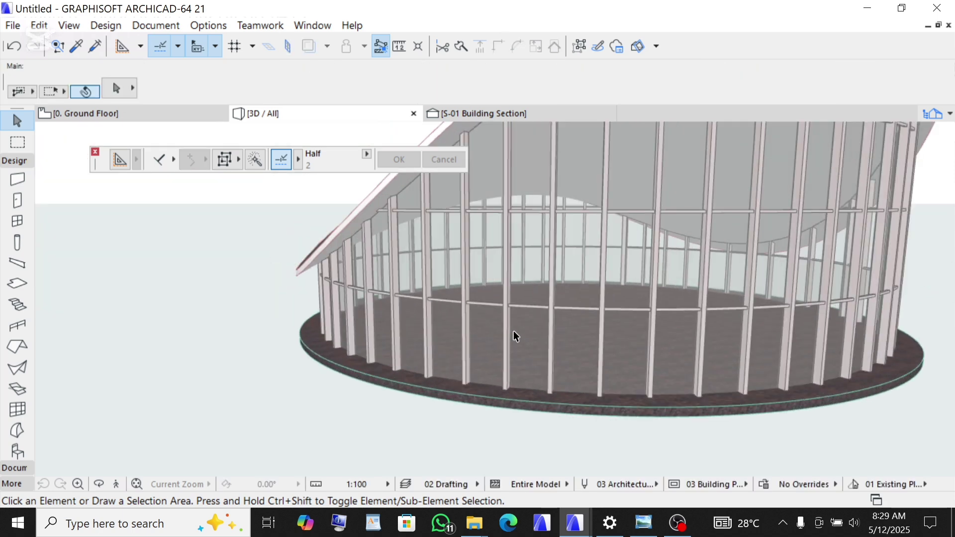
scroll(387, 244, down, 4)
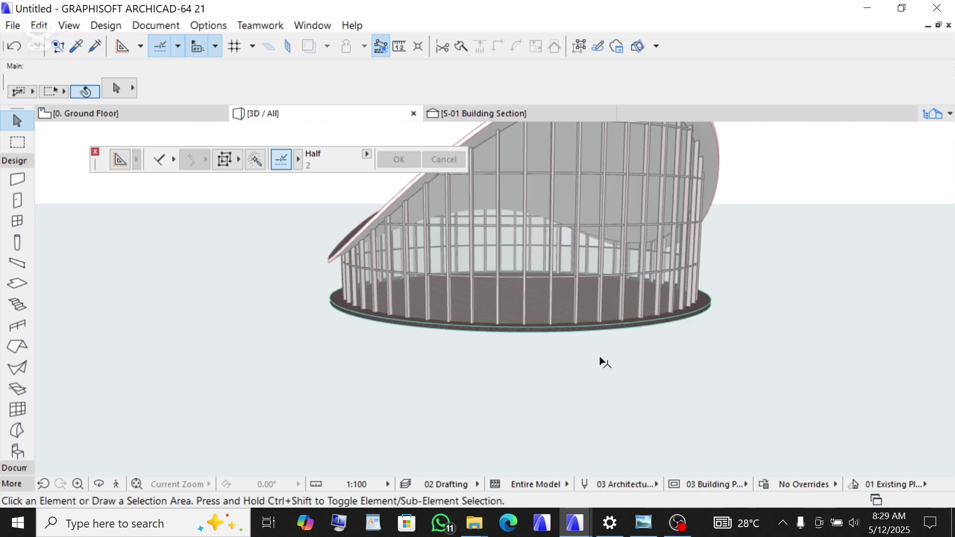
Step: Set the default slab offset to the home story to 0 and create a ground slab from the wide circle around the building
click(107, 112)
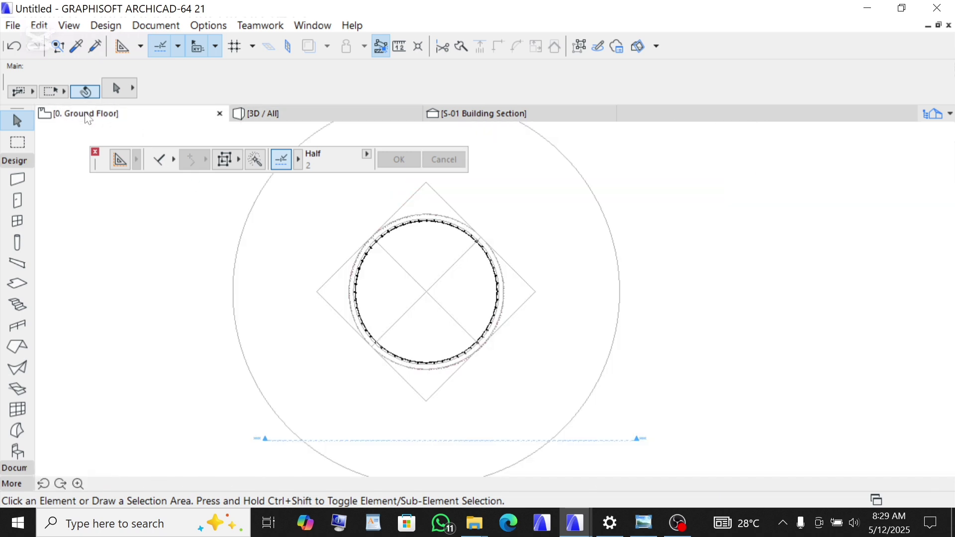
scroll(366, 233, down, 2)
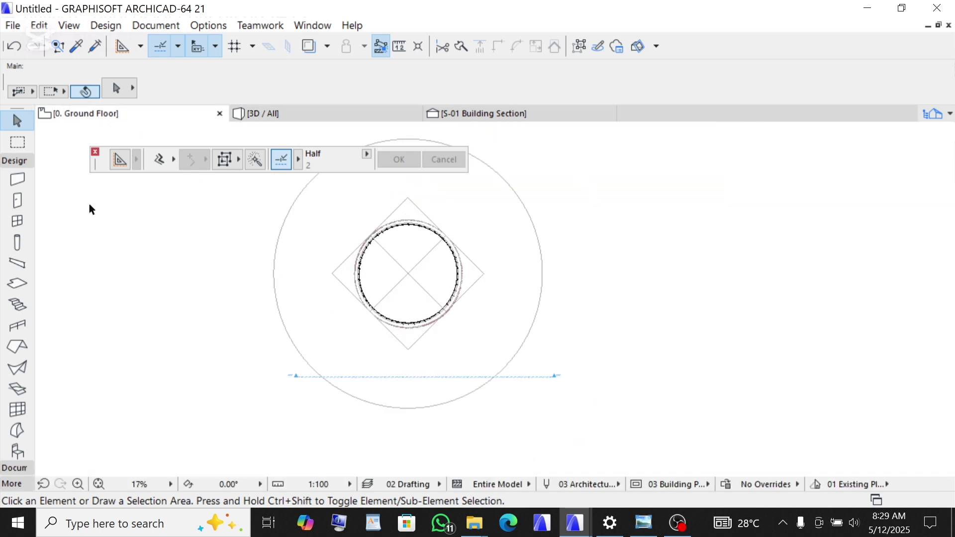
click(18, 284)
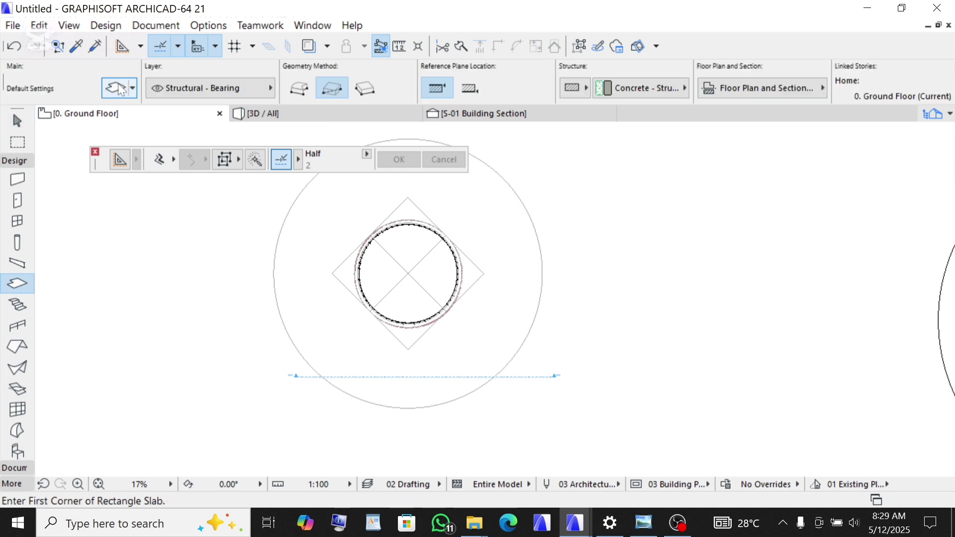
click(120, 88)
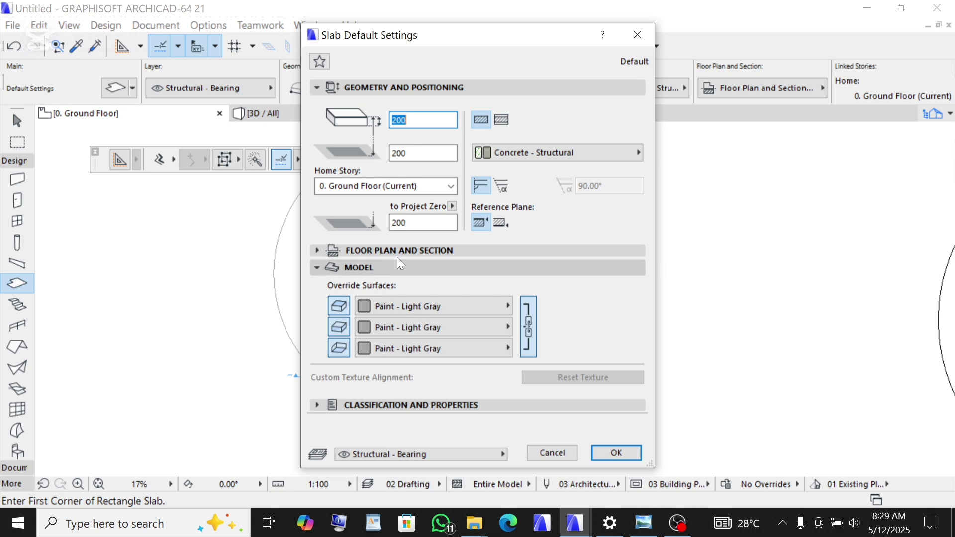
key(Tab)
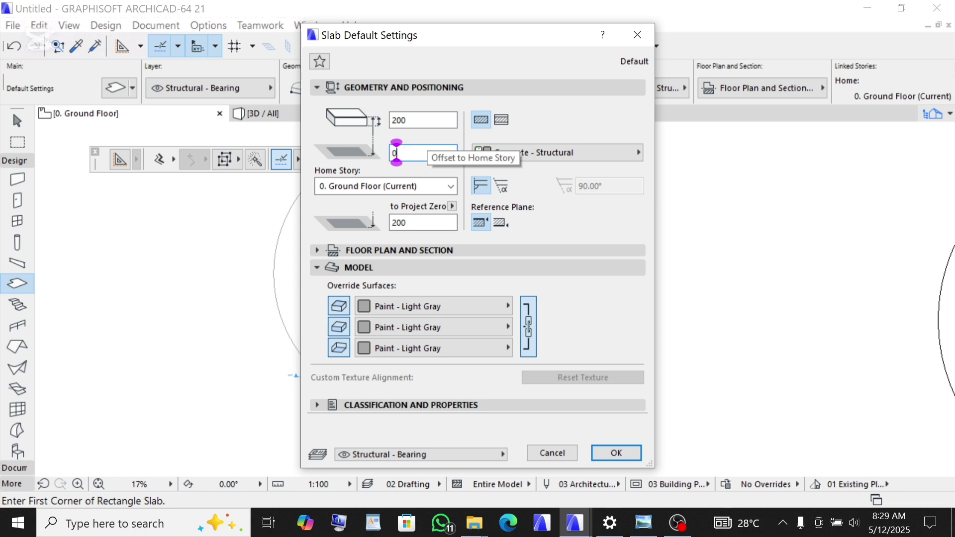
text(0)
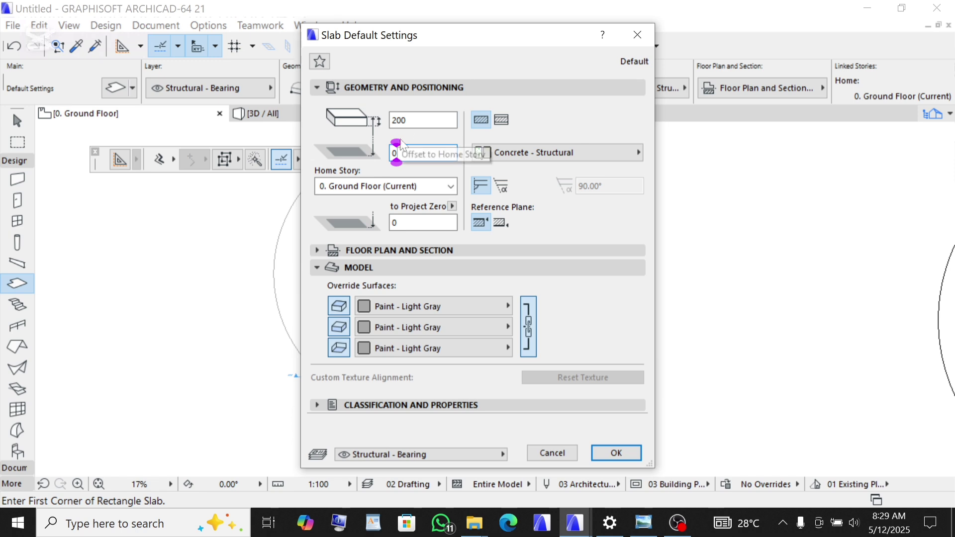
click(615, 454)
scroll(602, 323, up, 2)
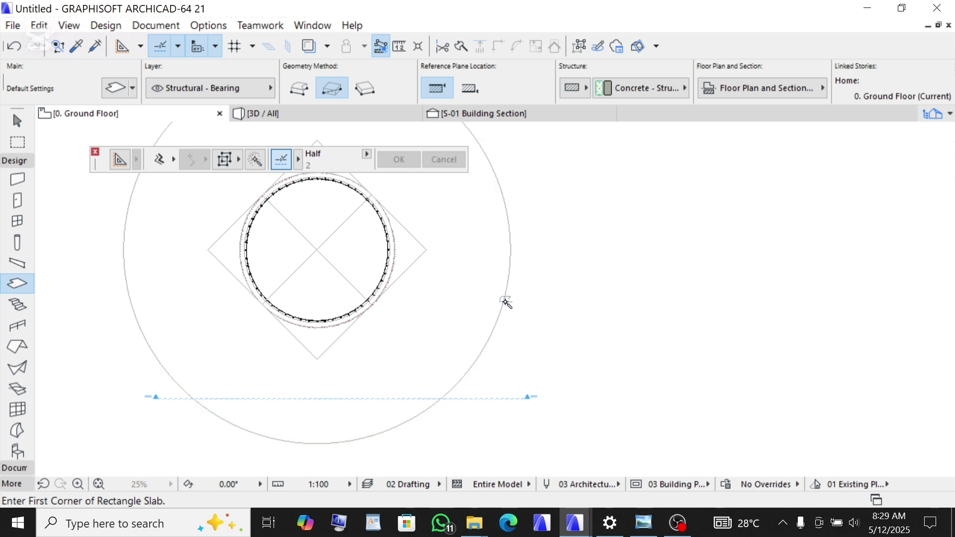
Step: Examine the new ground slab under the building in 3D and compare it with the reference building's paving and green outer ring
click(278, 113)
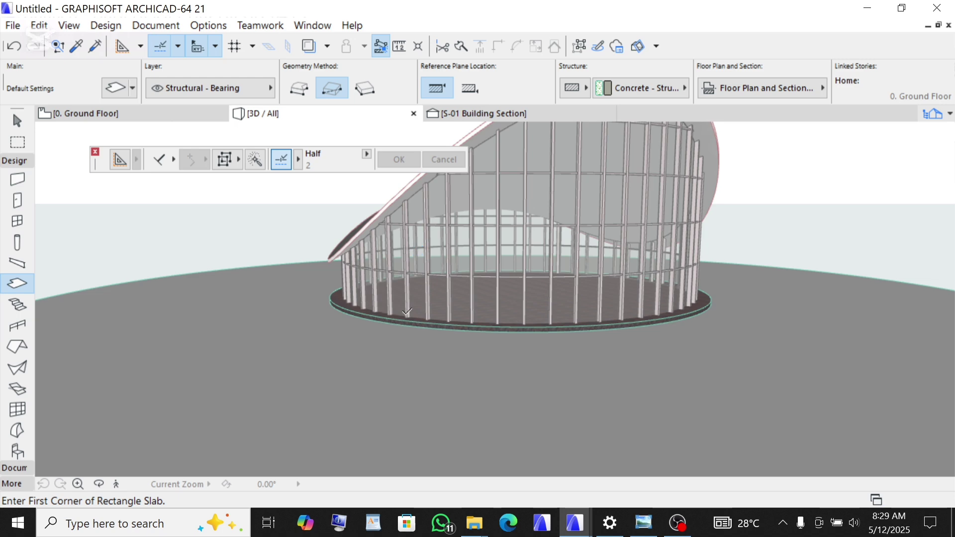
scroll(401, 333, up, 2)
scroll(467, 294, down, 6)
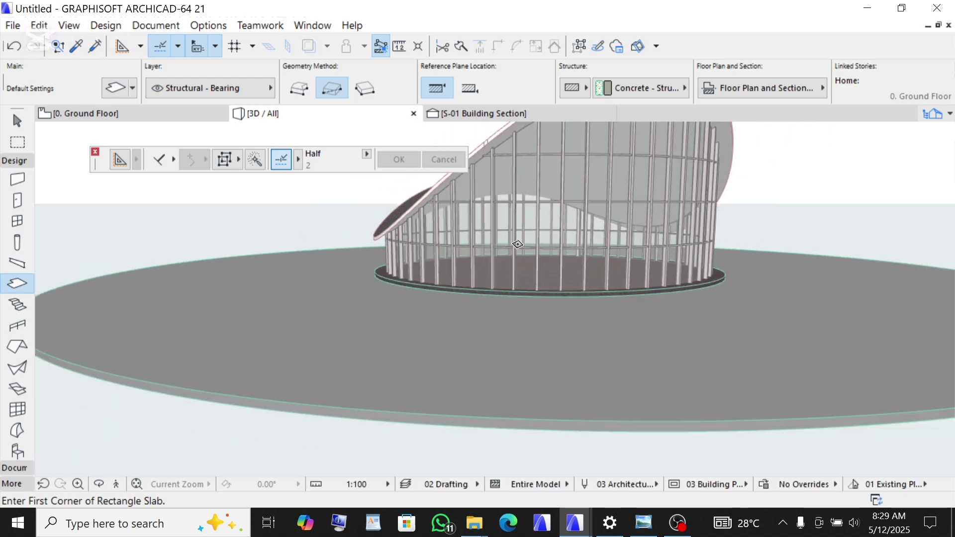
shift+middle_drag(446, 442, 322, 394)
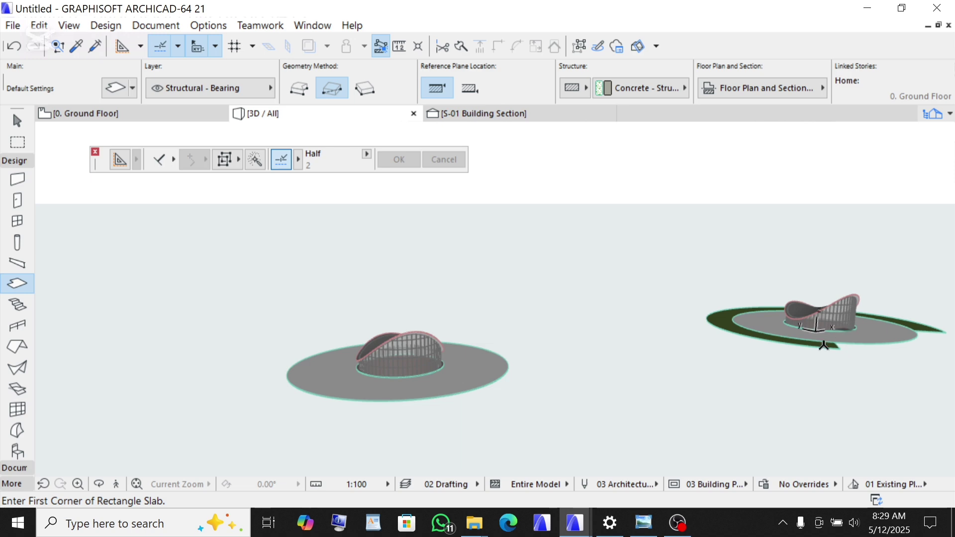
scroll(841, 344, up, 2)
scroll(836, 343, up, 5)
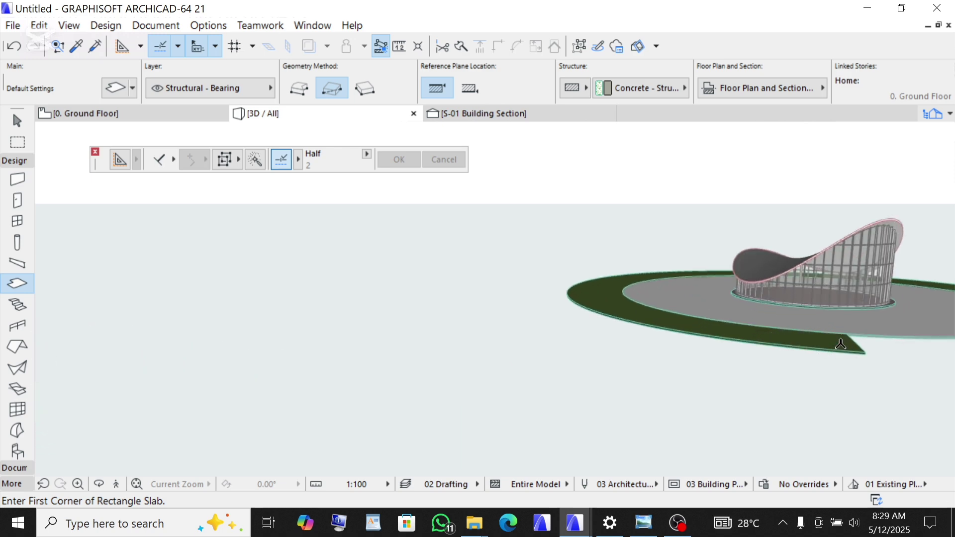
scroll(762, 303, up, 1)
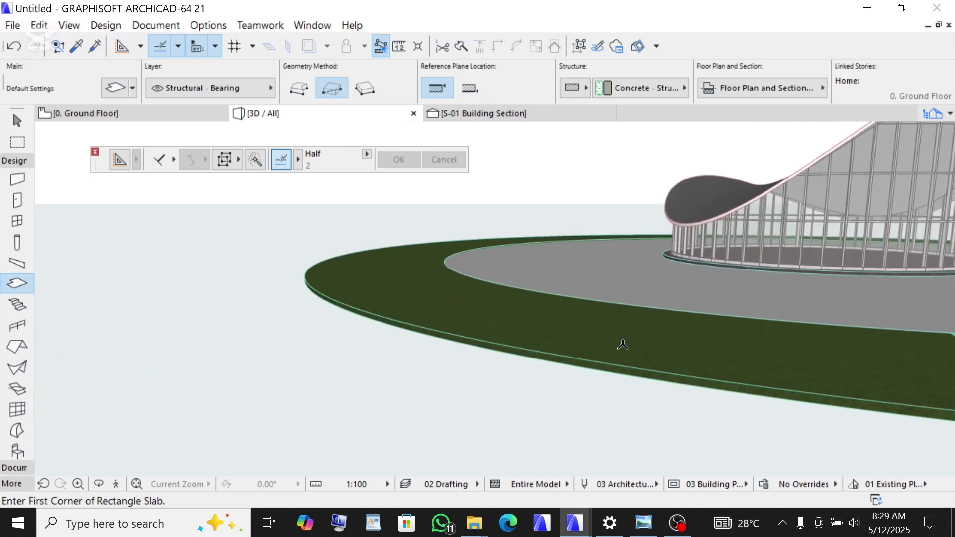
scroll(303, 304, down, 2)
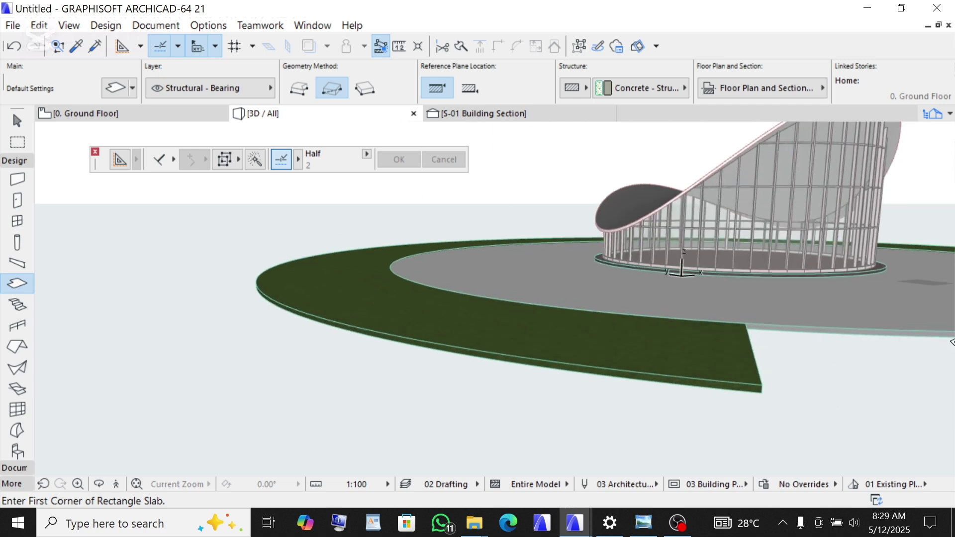
scroll(677, 267, down, 1)
scroll(677, 268, down, 3)
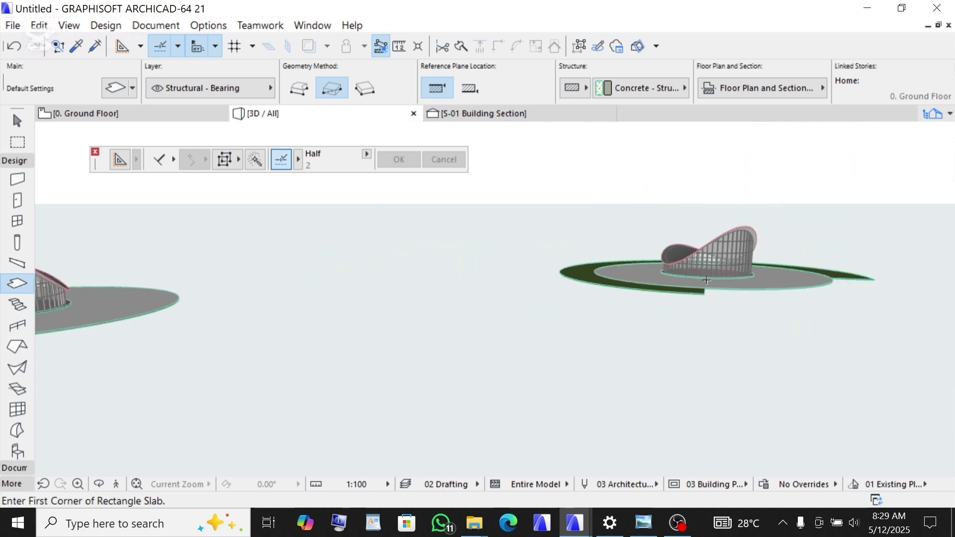
Step: On the ground floor plan, draw an arc of radius 34000 centred on the building around the wide circle, leaving the lower quarter open
click(87, 113)
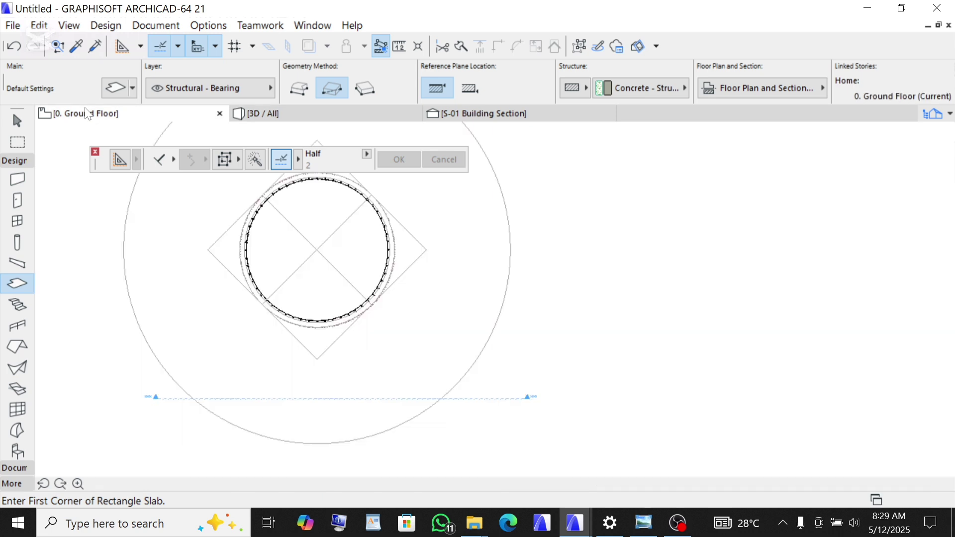
click(17, 162)
click(15, 177)
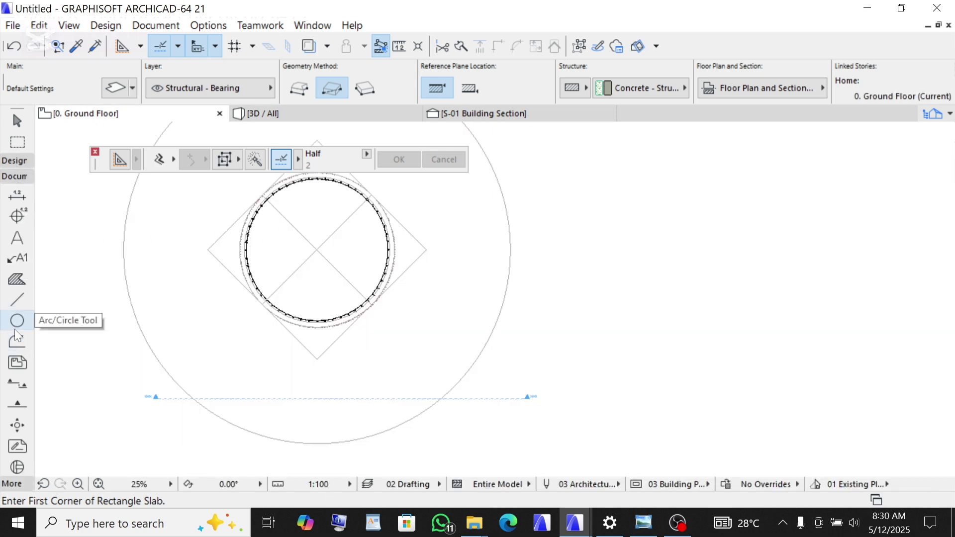
click(15, 321)
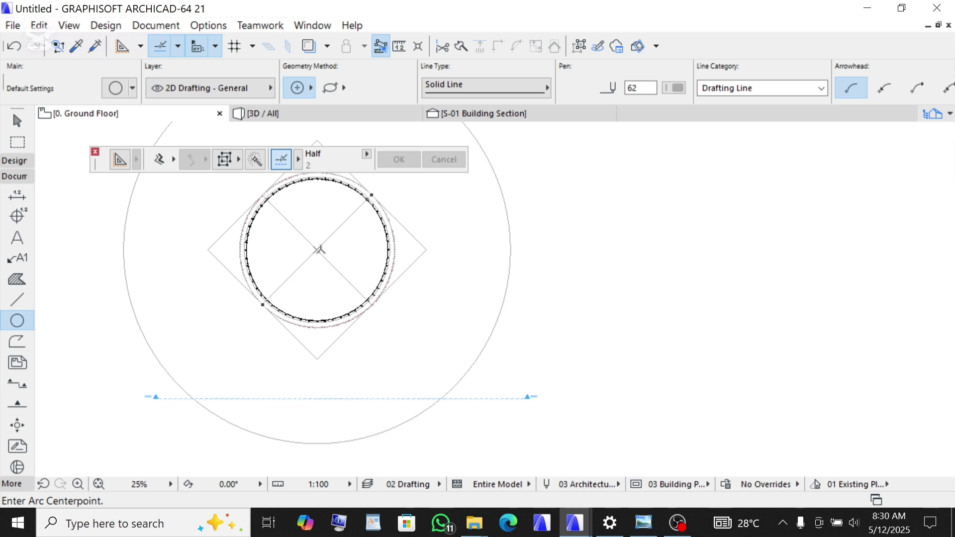
click(319, 248)
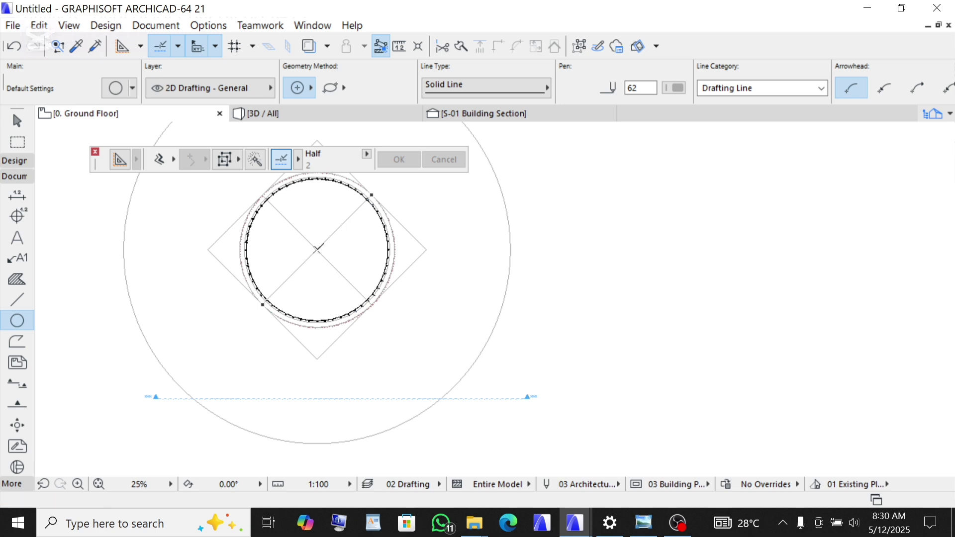
scroll(395, 244, down, 2)
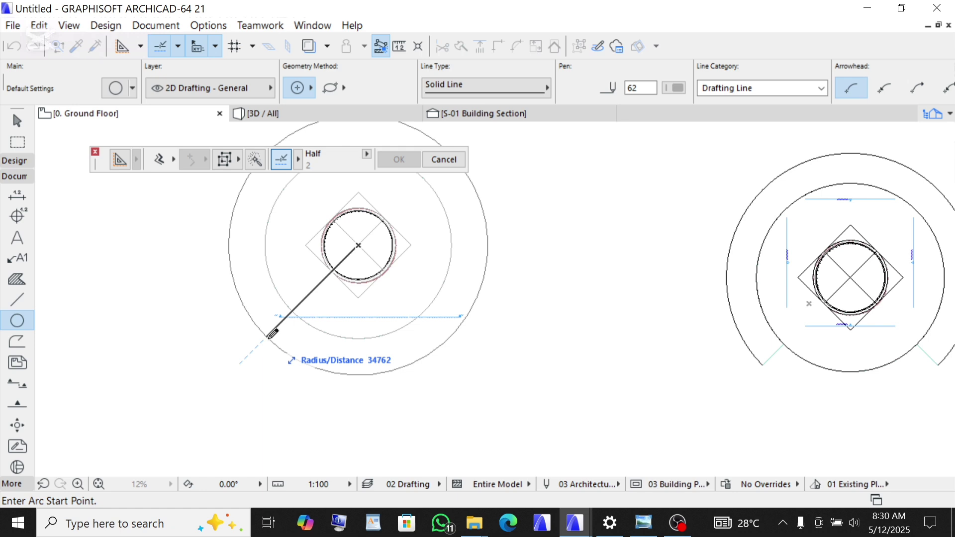
text(34000)
key(Return)
click(268, 334)
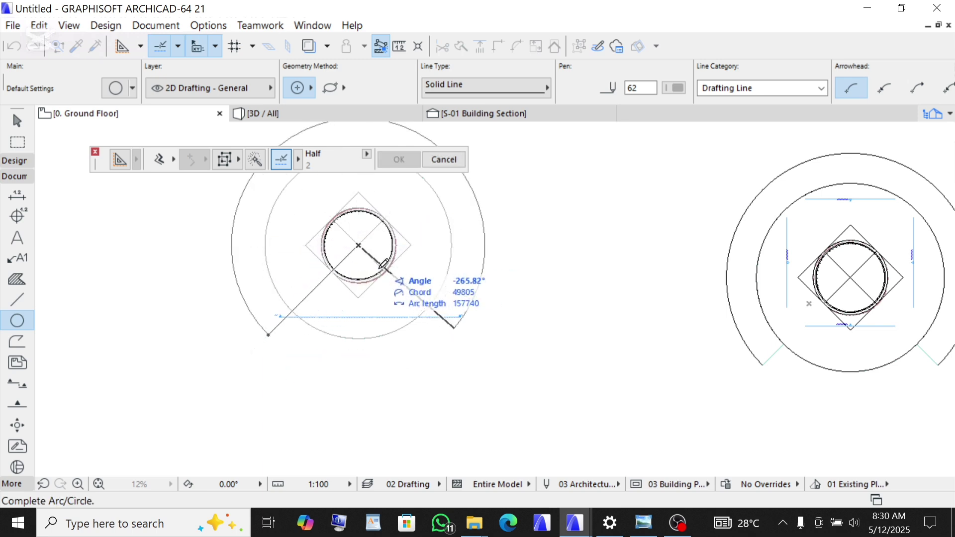
click(451, 329)
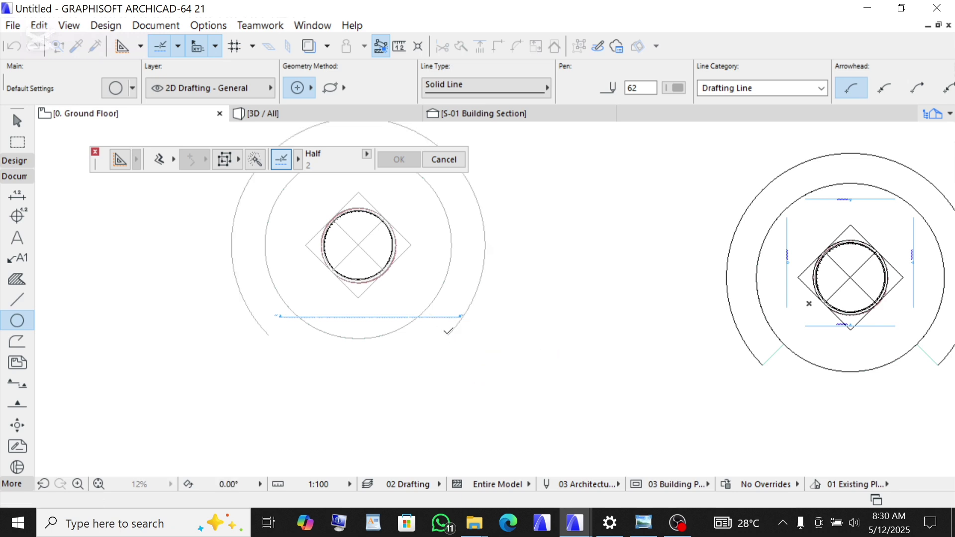
click(448, 332)
key(Escape)
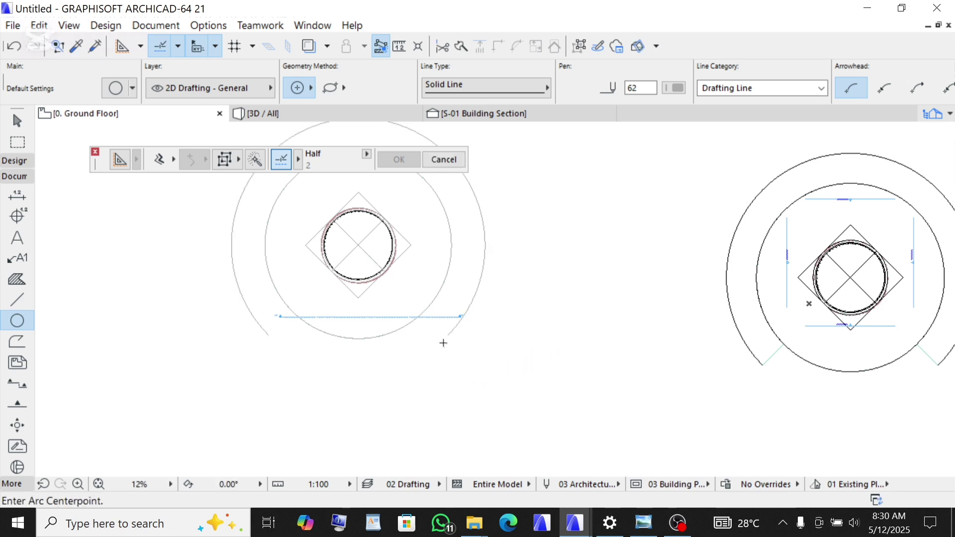
Step: Draw a radial line from the arc's lower-left end to the wide circle, aligned with the building's centre
scroll(199, 325, up, 1)
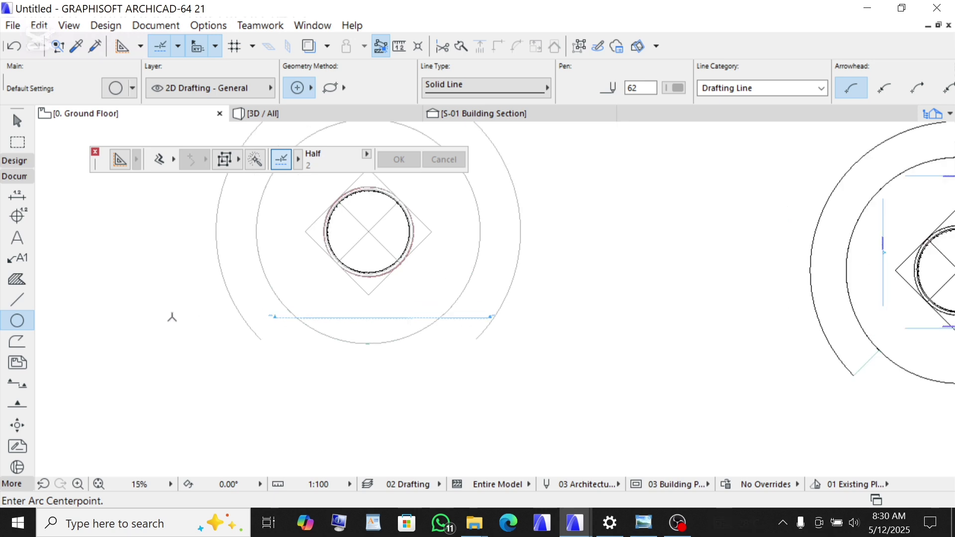
click(17, 301)
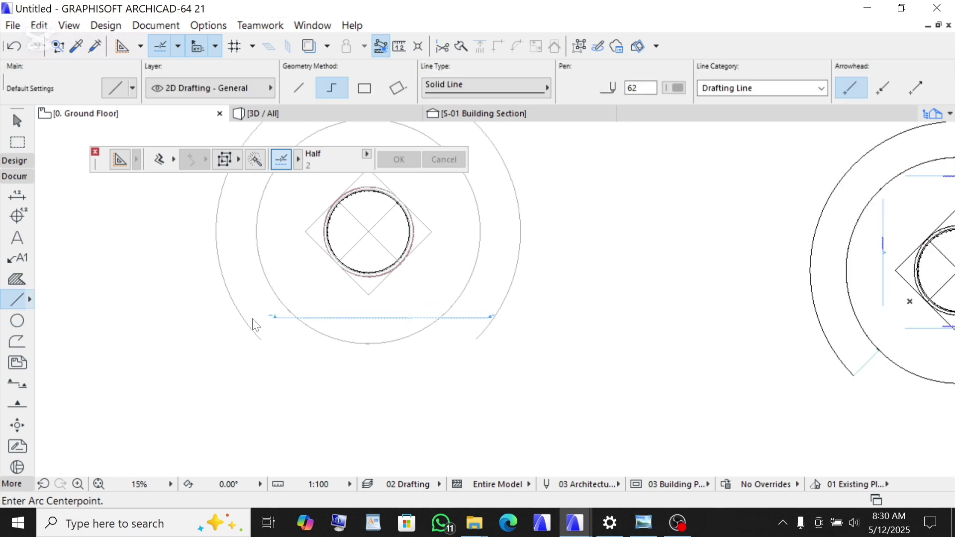
scroll(255, 319, up, 6)
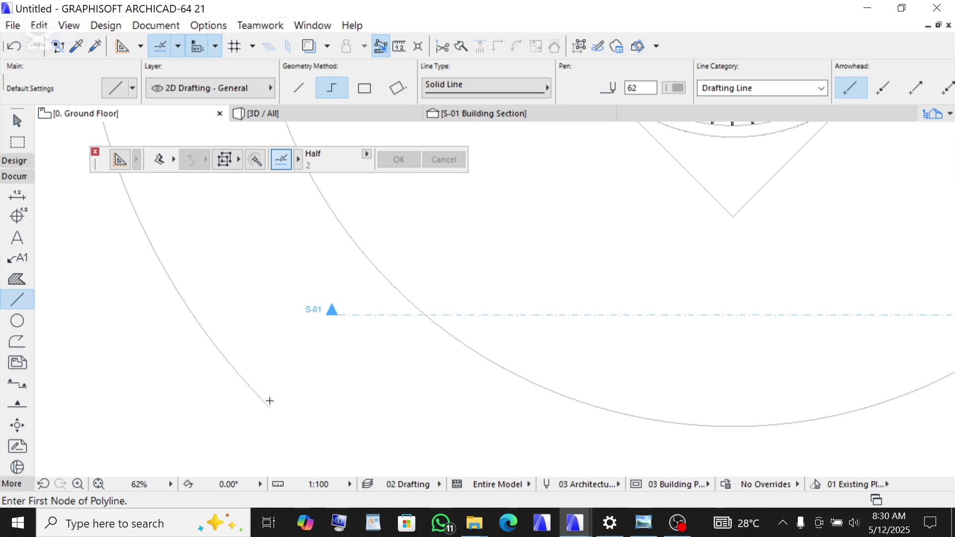
click(270, 408)
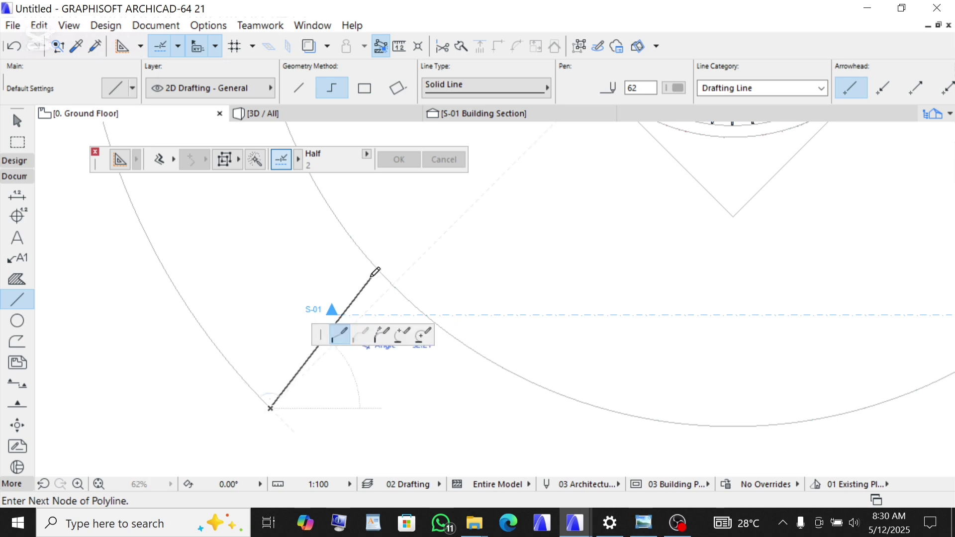
double_click(397, 284)
scroll(219, 290, down, 3)
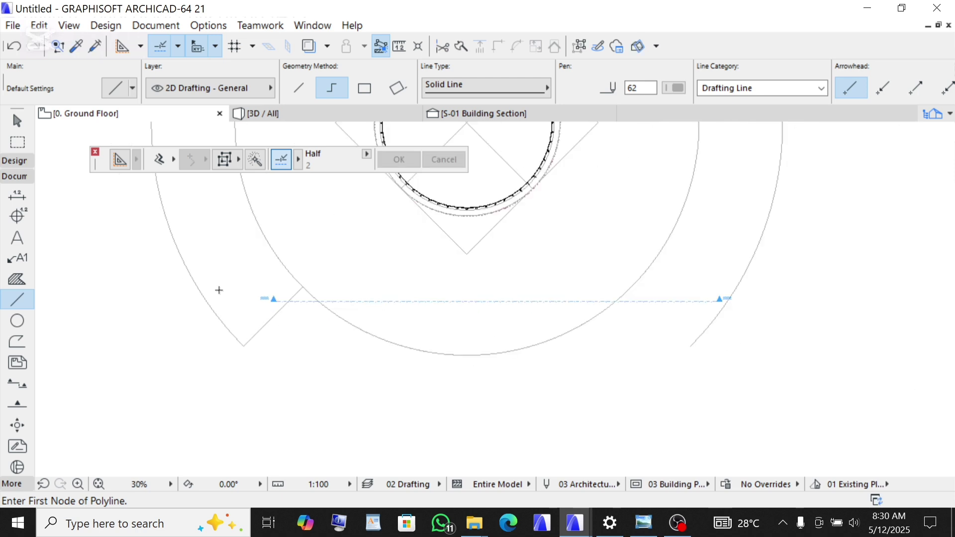
Step: Draw a 9000 long line at 135° from the arc's lower-right end to the wide circle
scroll(219, 290, down, 2)
scroll(499, 314, up, 2)
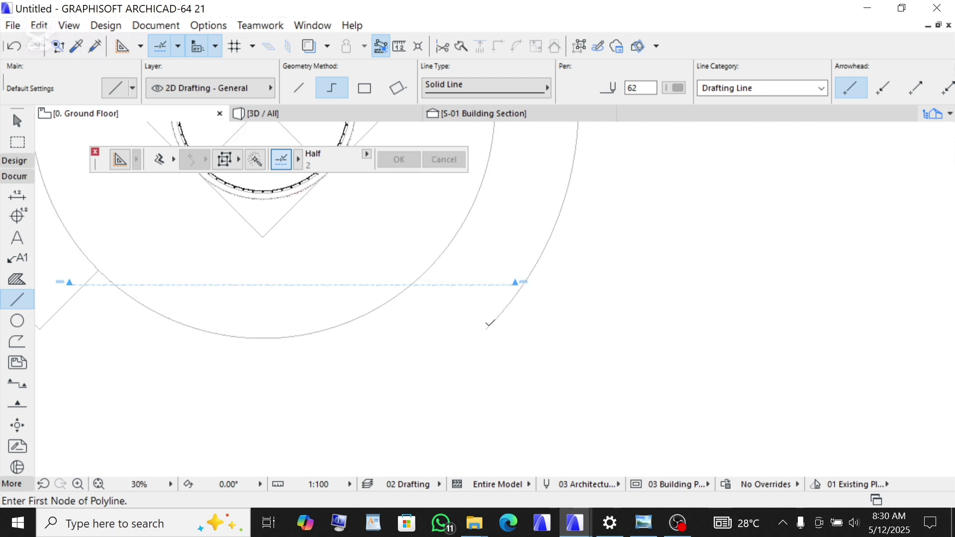
click(488, 325)
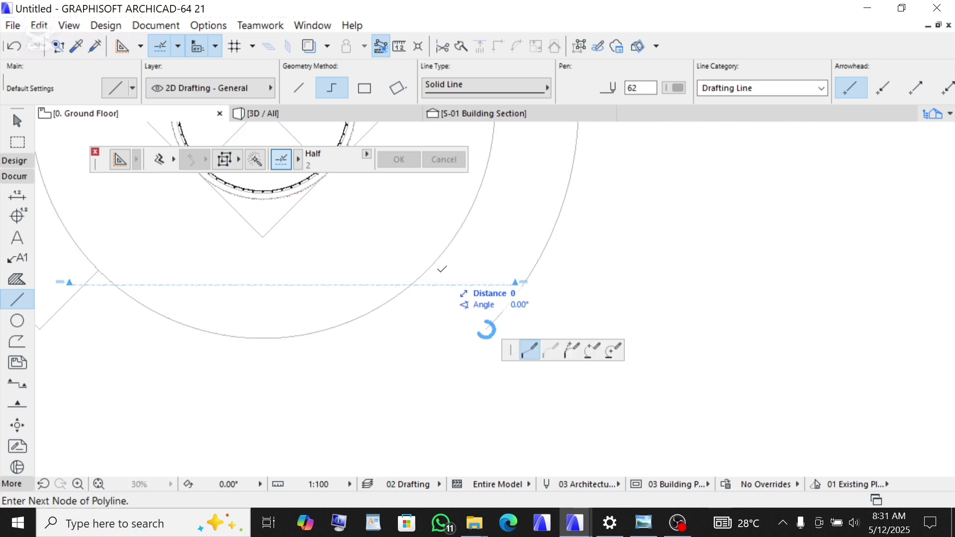
scroll(442, 273, down, 2)
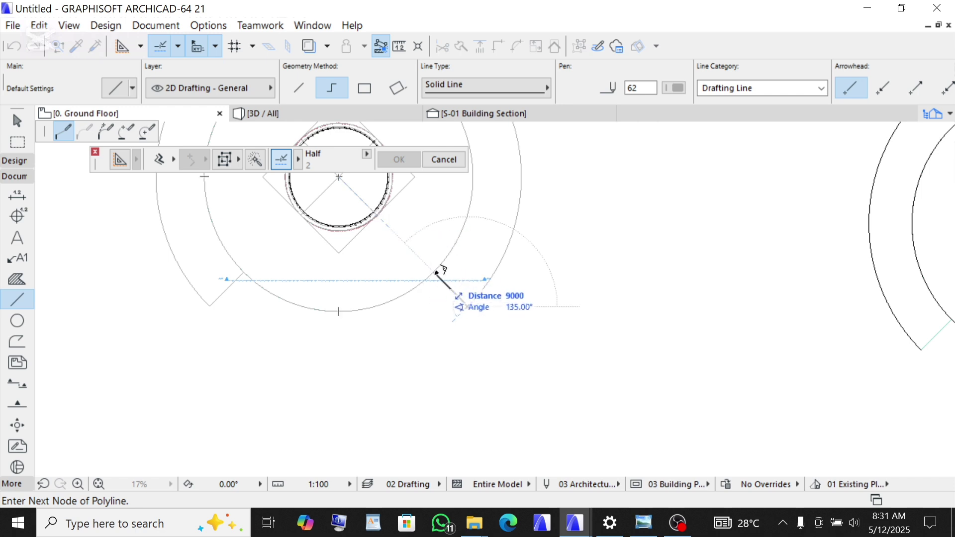
double_click(436, 273)
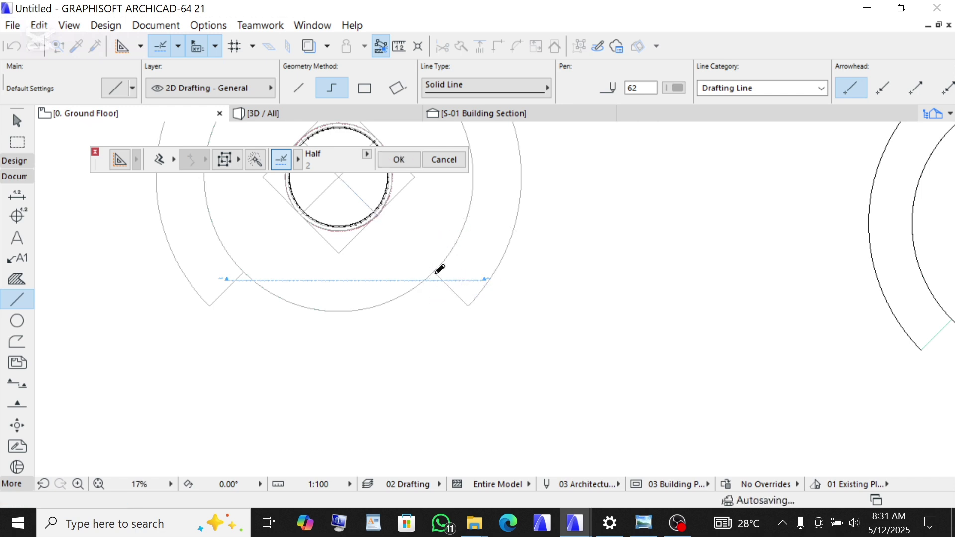
scroll(493, 325, down, 2)
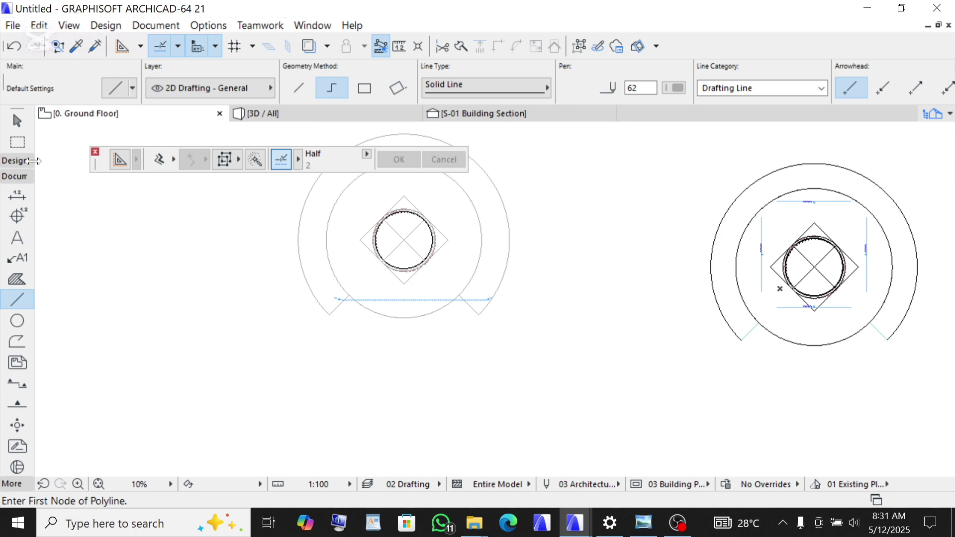
Step: Set the default slab offset to the home story to -200 and its top override surface to Grass - Green
click(16, 160)
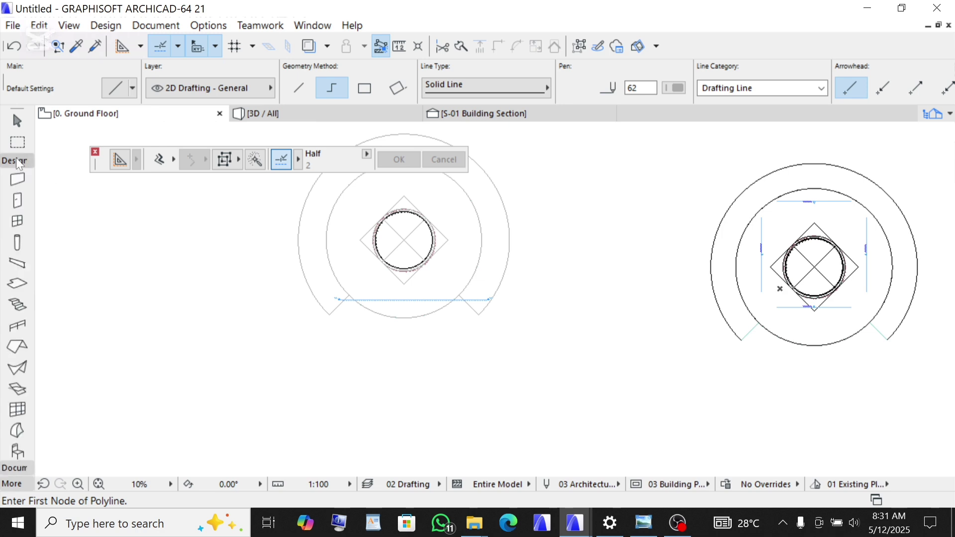
click(18, 286)
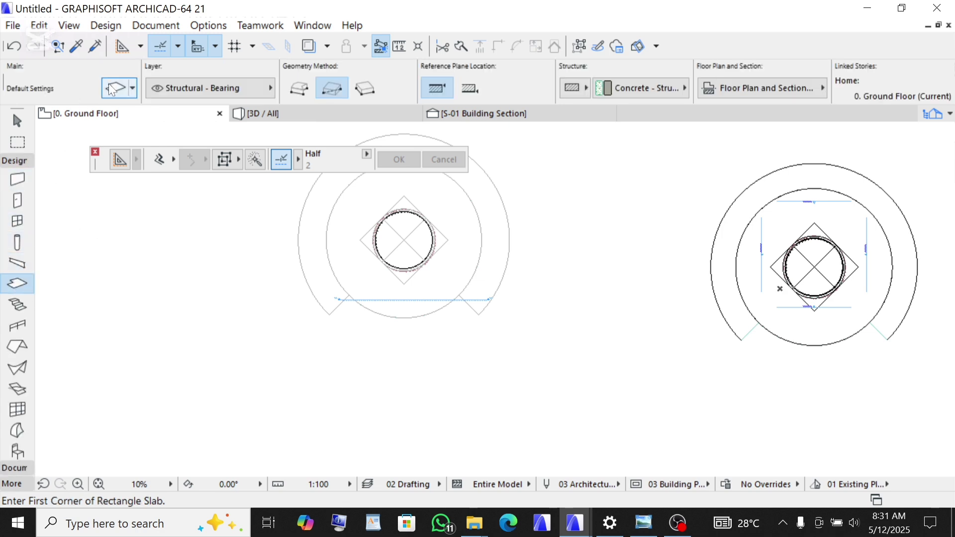
click(109, 86)
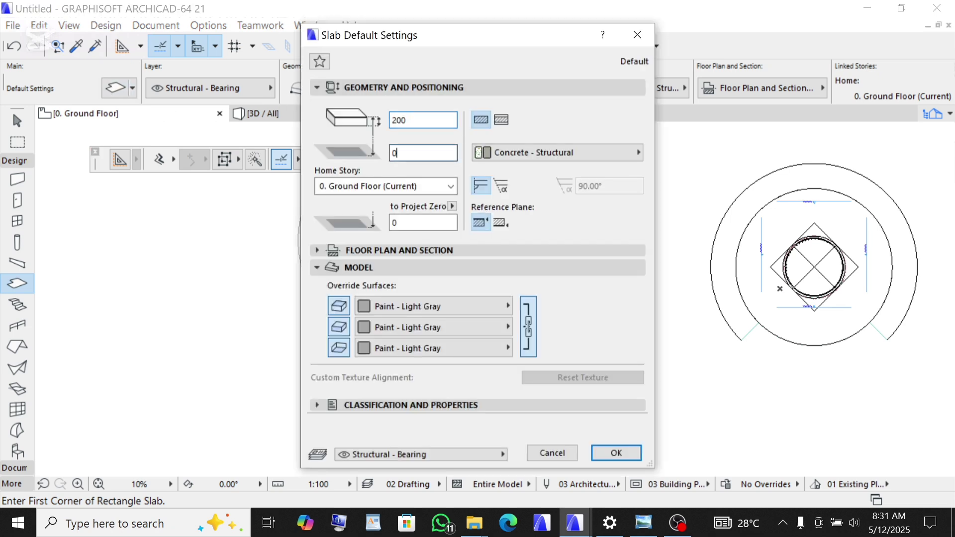
click(414, 153)
text(-200)
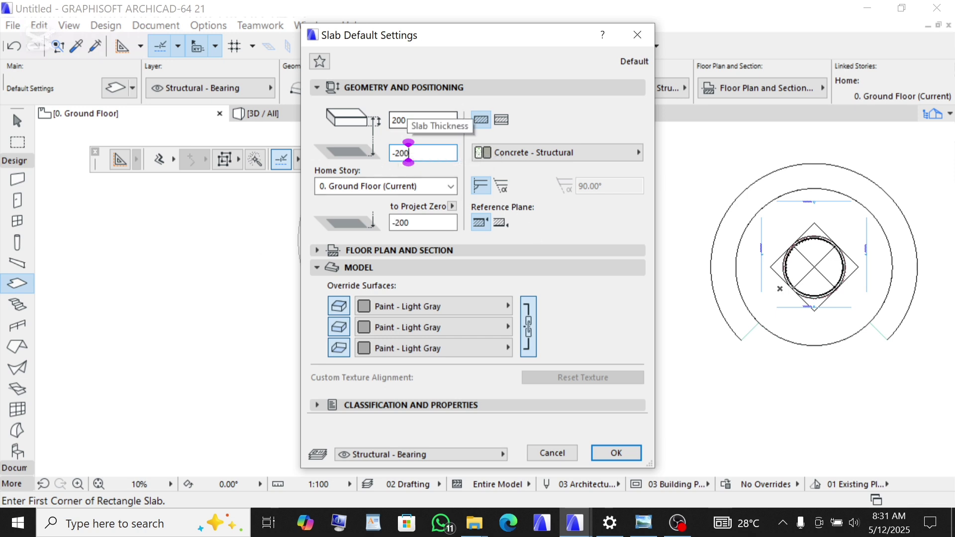
click(387, 307)
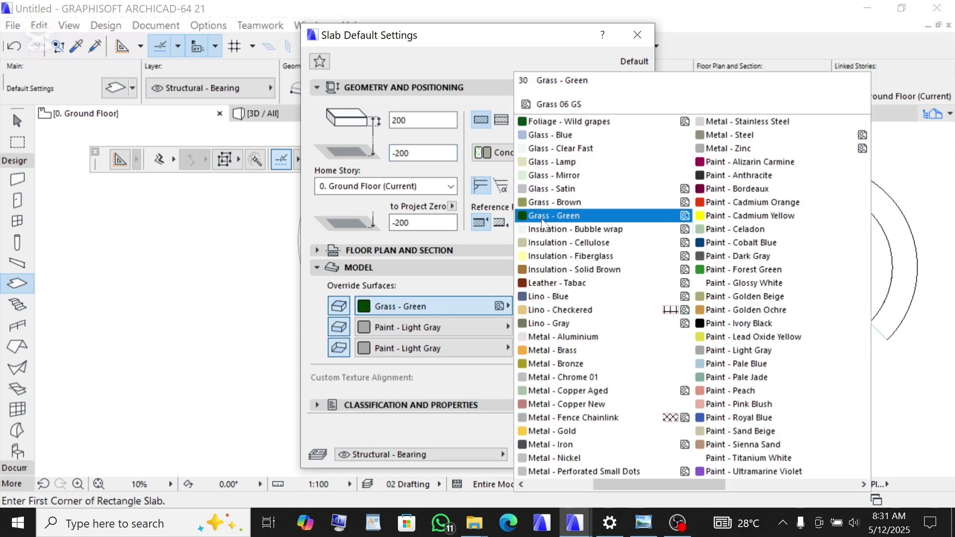
click(554, 220)
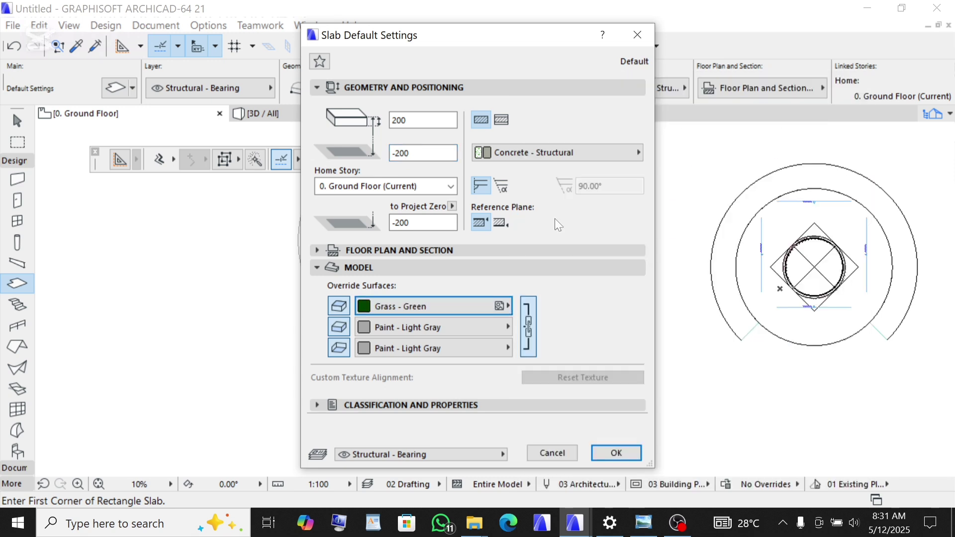
click(608, 454)
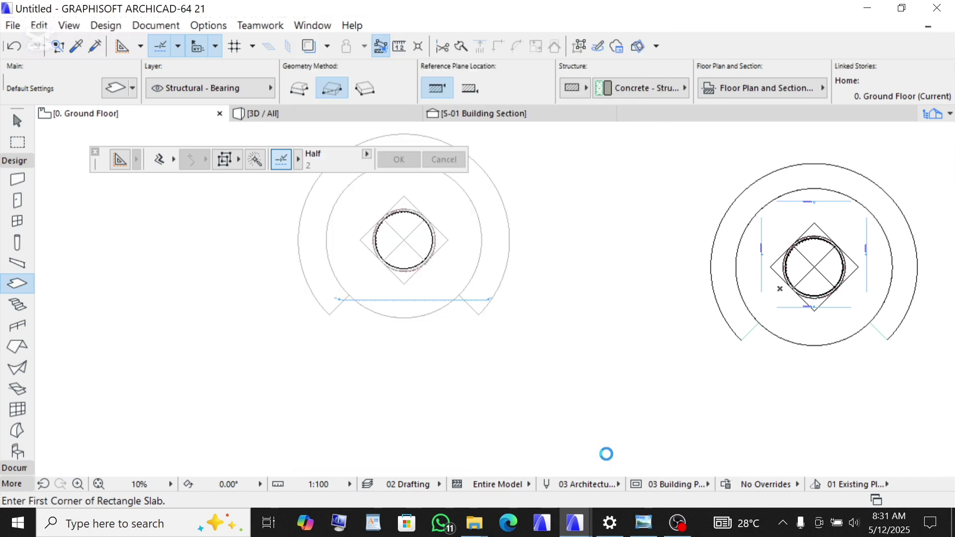
Step: Create the grass slab with the Magic Wand from the outline formed by the outer arc and the two radial lines
scroll(476, 267, up, 3)
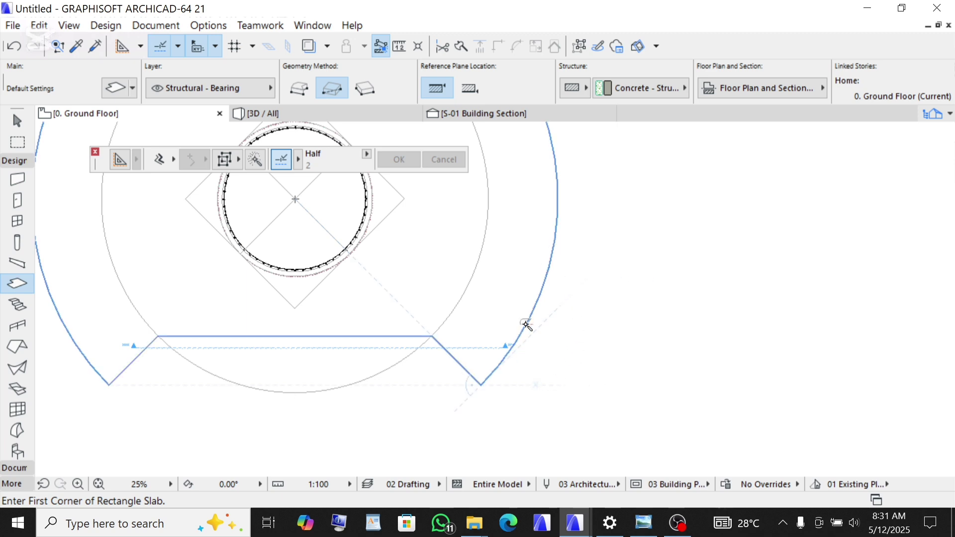
scroll(550, 358, down, 5)
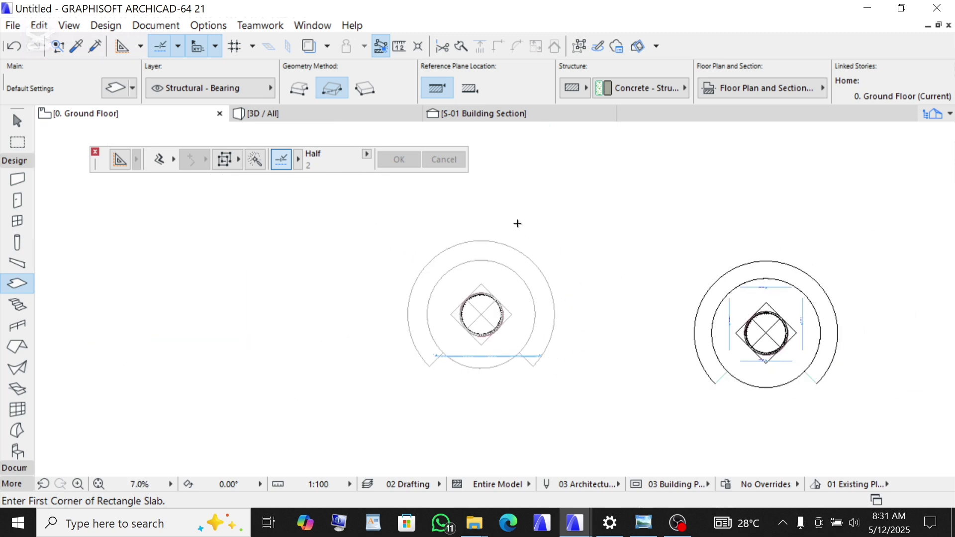
scroll(496, 259, up, 5)
scroll(501, 298, down, 2)
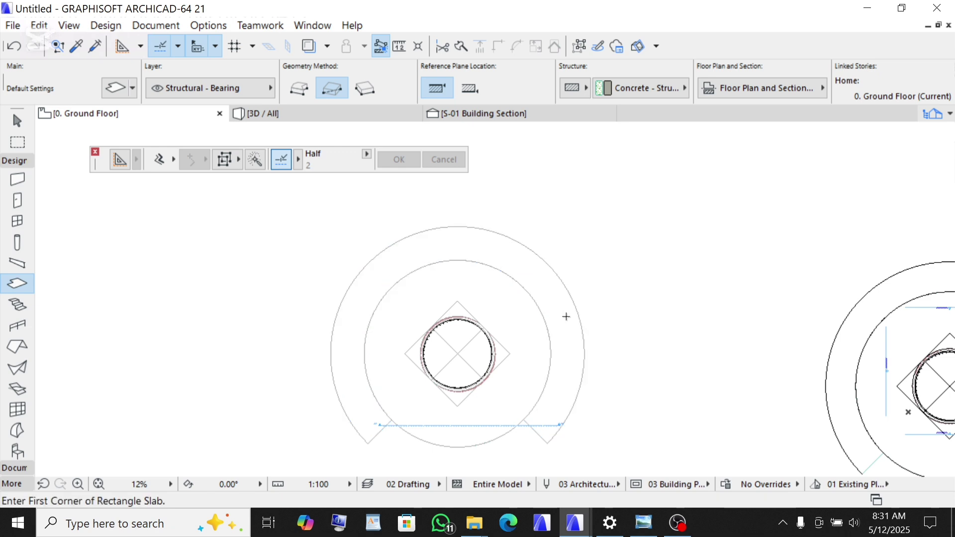
Step: Examine the new grass slab around the circular paving in 3D and compare it with the reference building's green ring
click(281, 114)
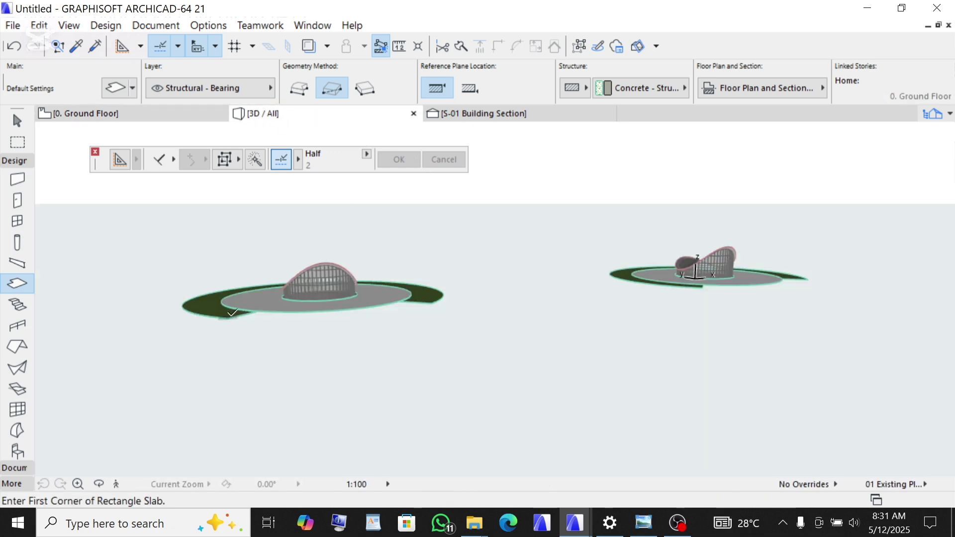
scroll(232, 313, up, 8)
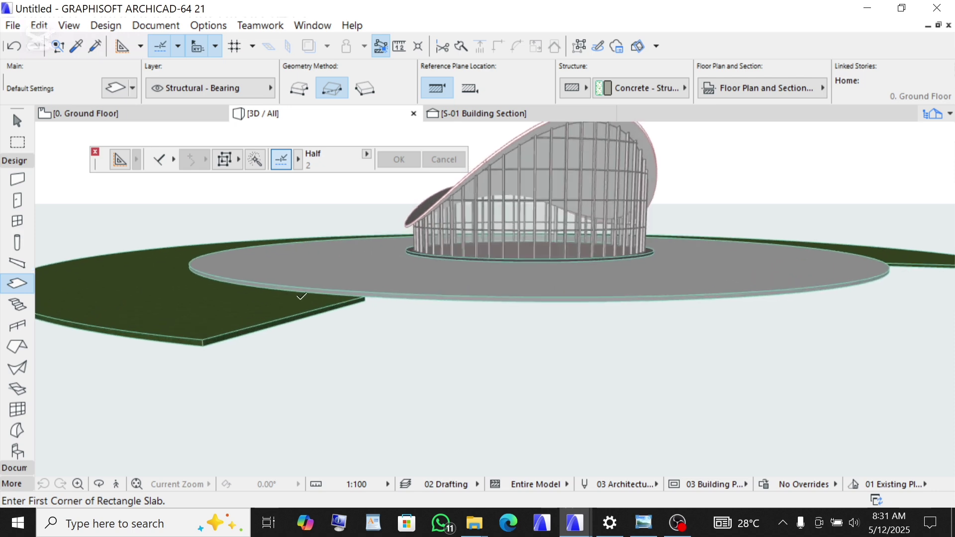
scroll(316, 305, up, 6)
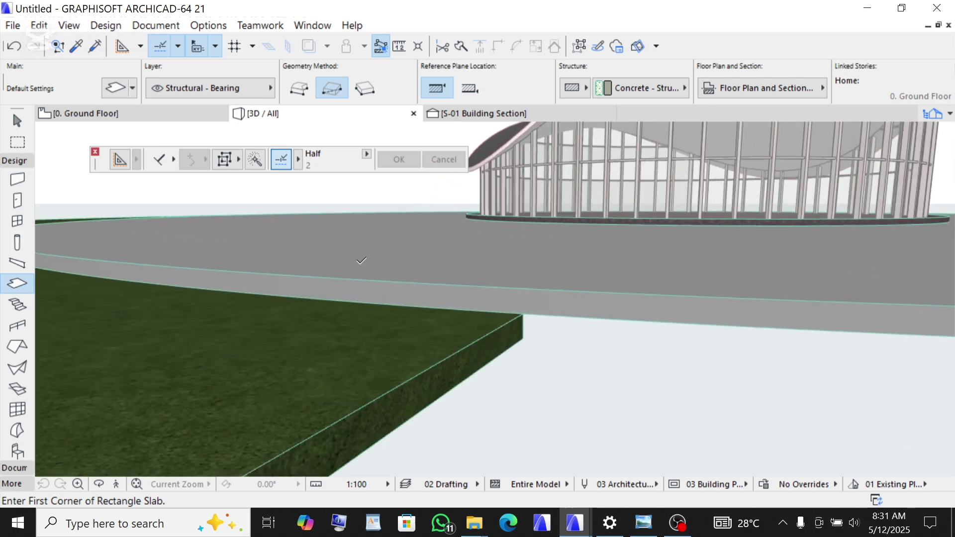
scroll(360, 263, down, 10)
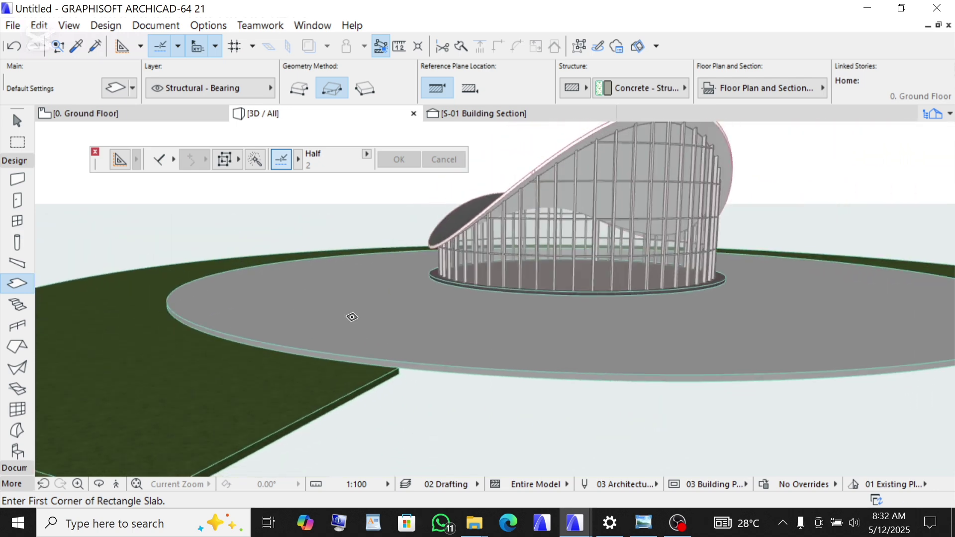
scroll(341, 290, down, 3)
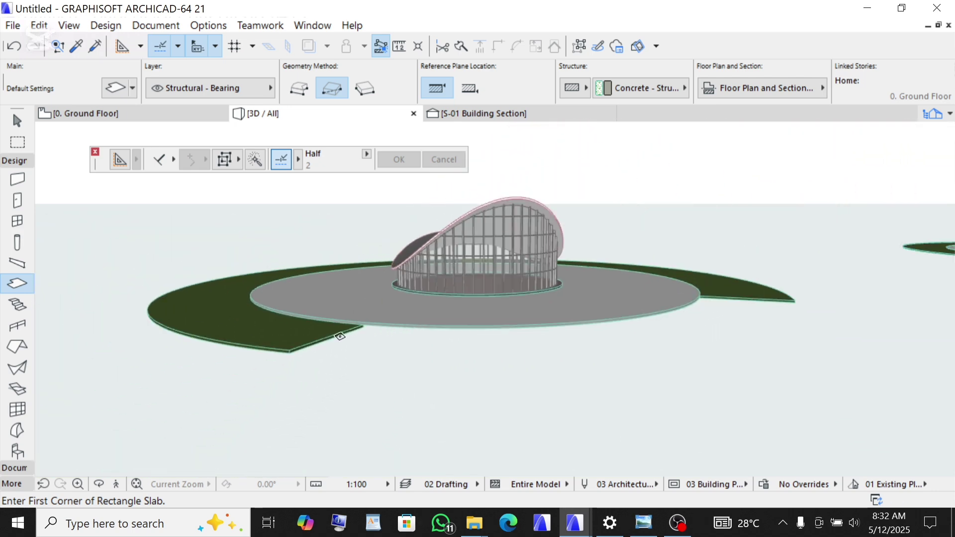
click(99, 486)
drag(408, 388, 302, 291)
scroll(303, 291, down, 3)
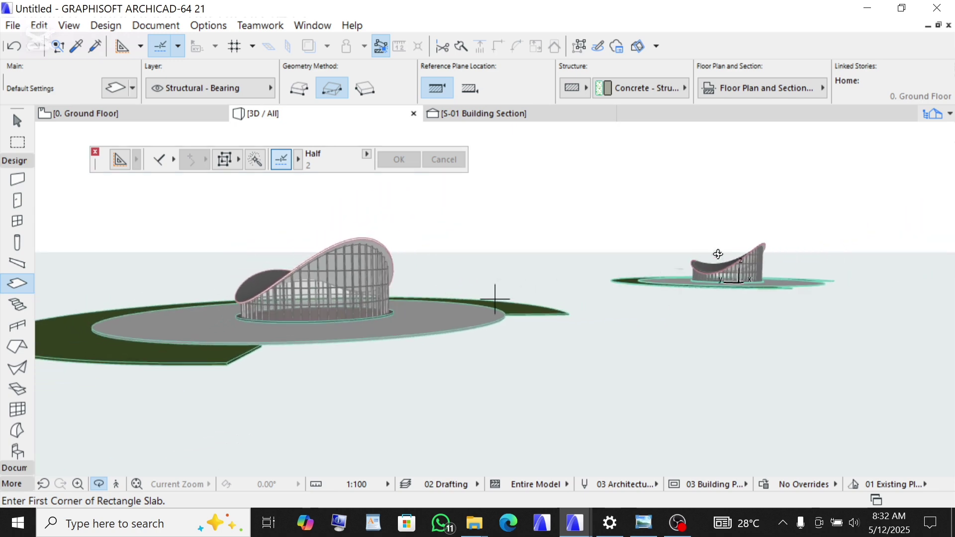
scroll(723, 254, up, 3)
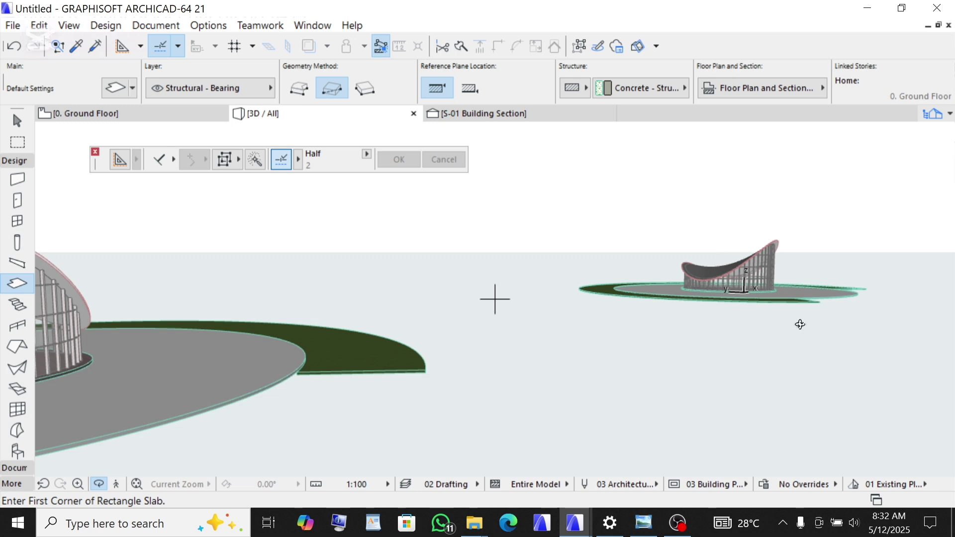
Step: Set the custom sun azimuth to about 259.85° in the 3D perspective settings
scroll(798, 323, down, 3)
scroll(382, 432, up, 2)
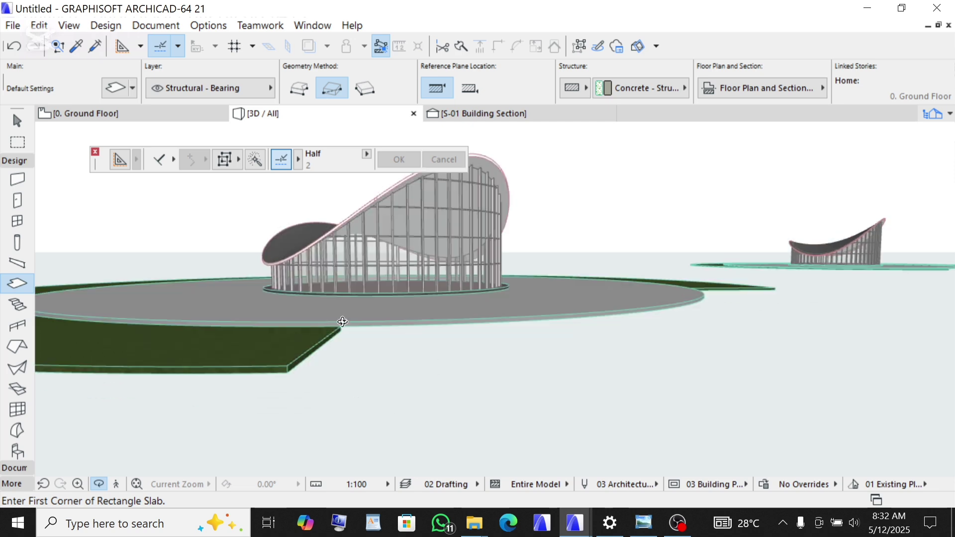
scroll(536, 331, down, 1)
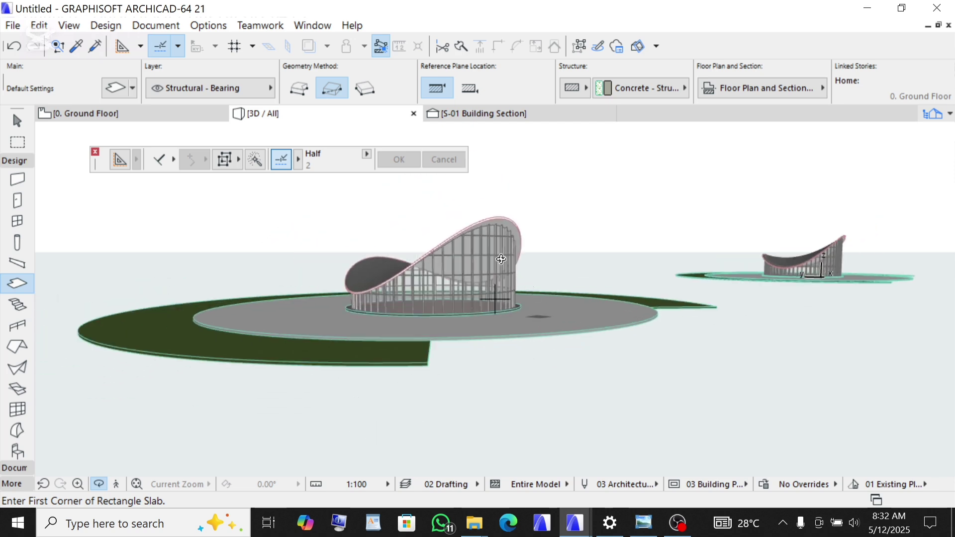
right_click(578, 196)
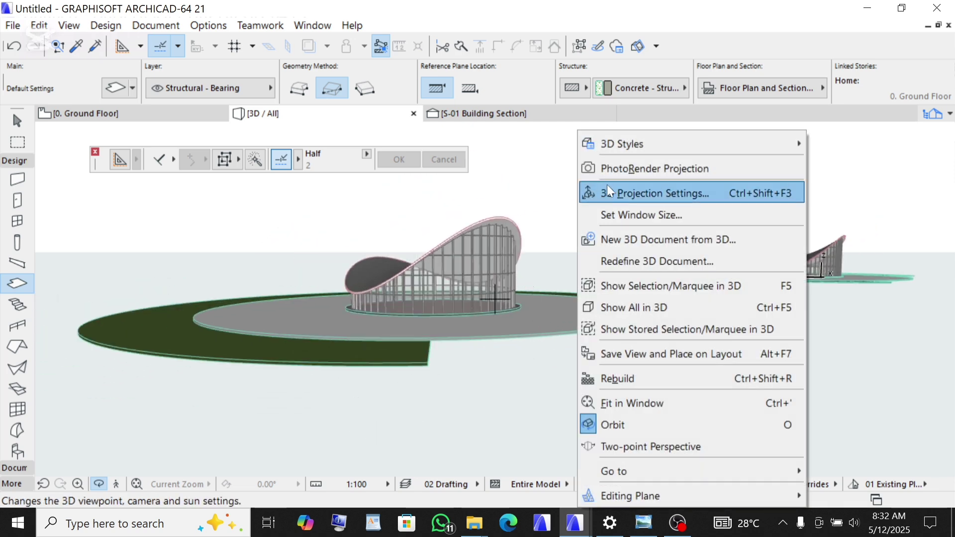
click(639, 197)
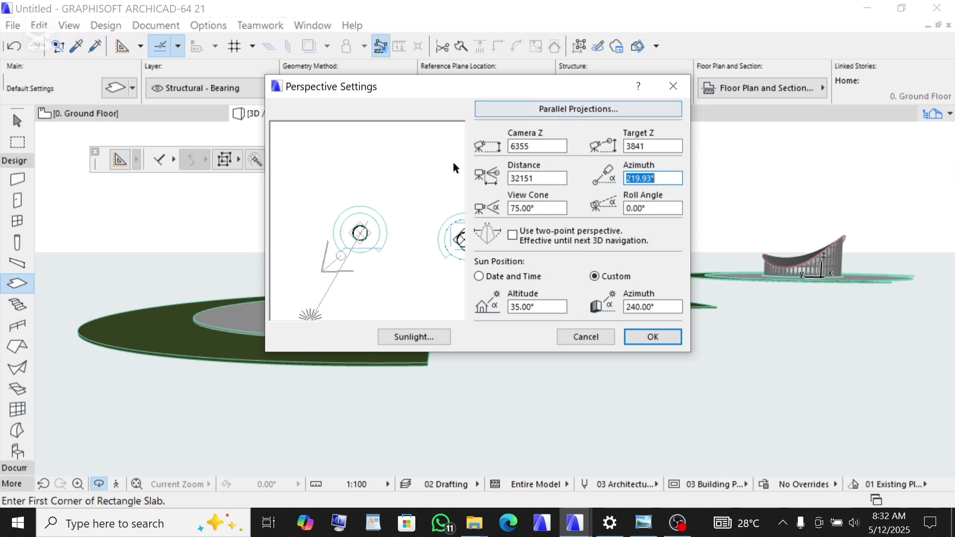
click(571, 109)
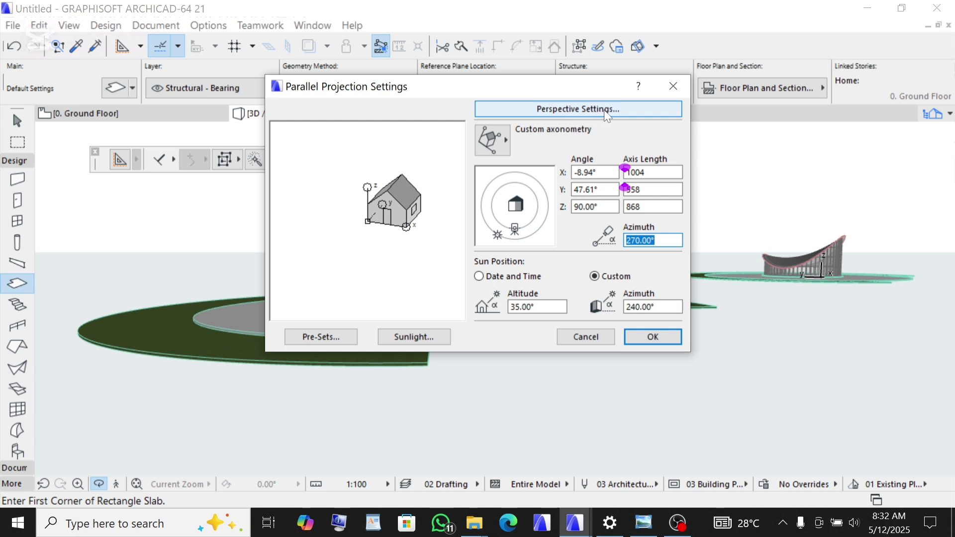
click(578, 109)
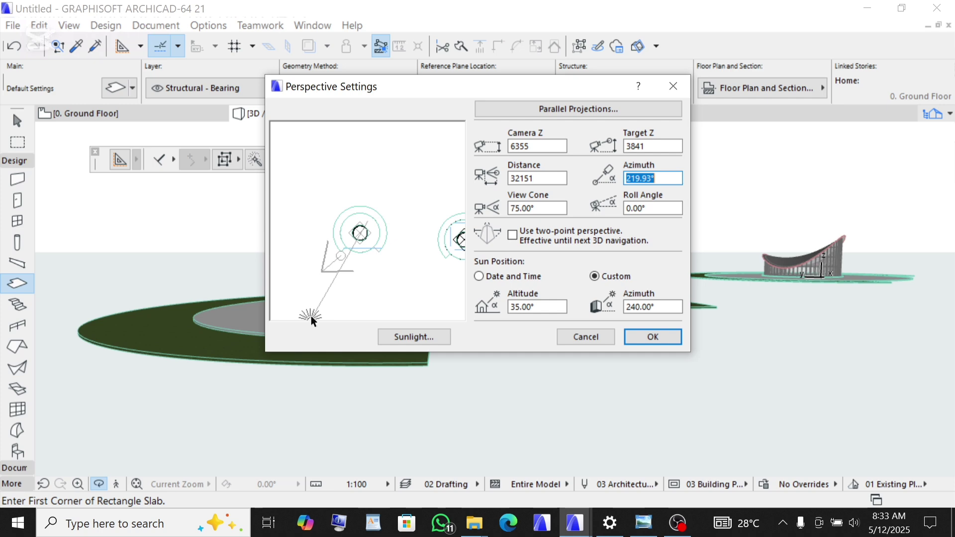
drag(312, 316, 585, 285)
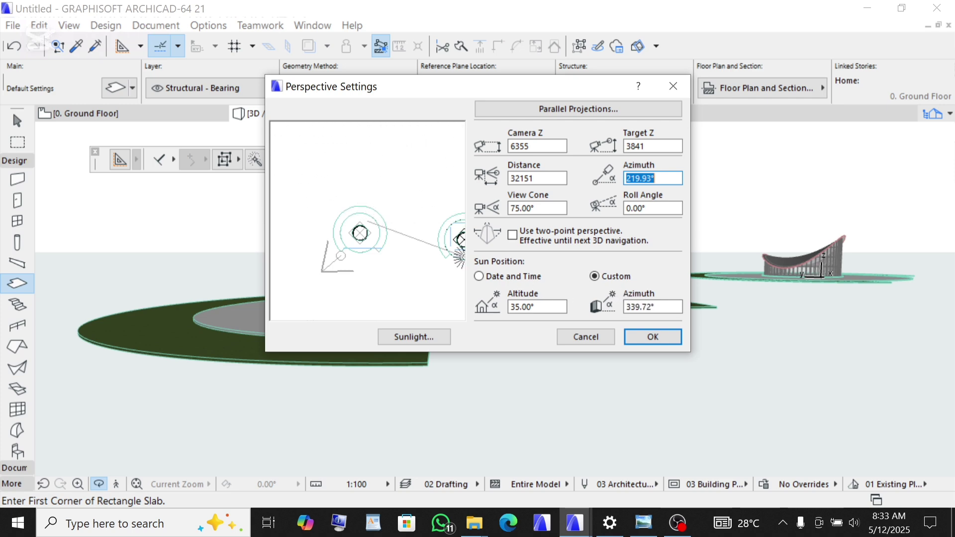
drag(460, 241, 354, 290)
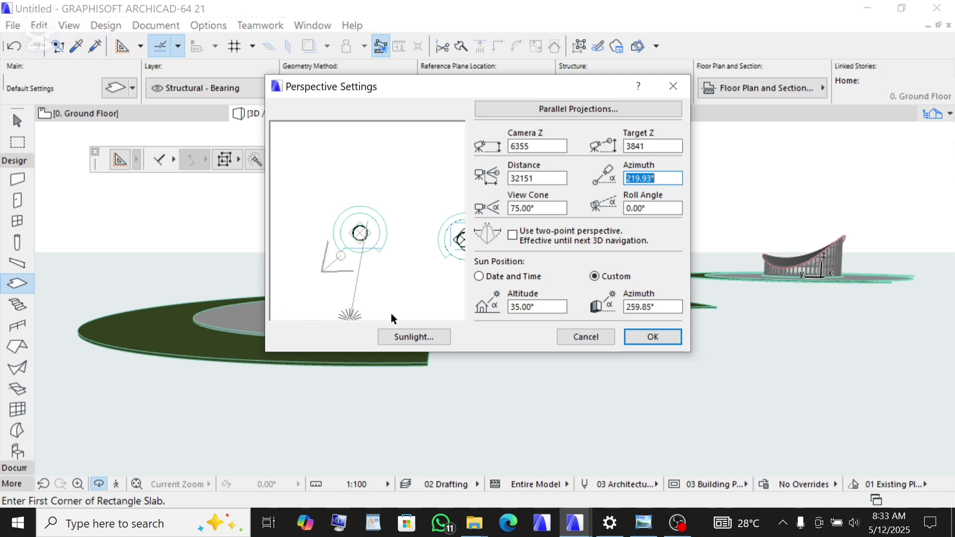
Step: Change the sunlight colour to a light grey with RGB 228, 228, 228
click(405, 334)
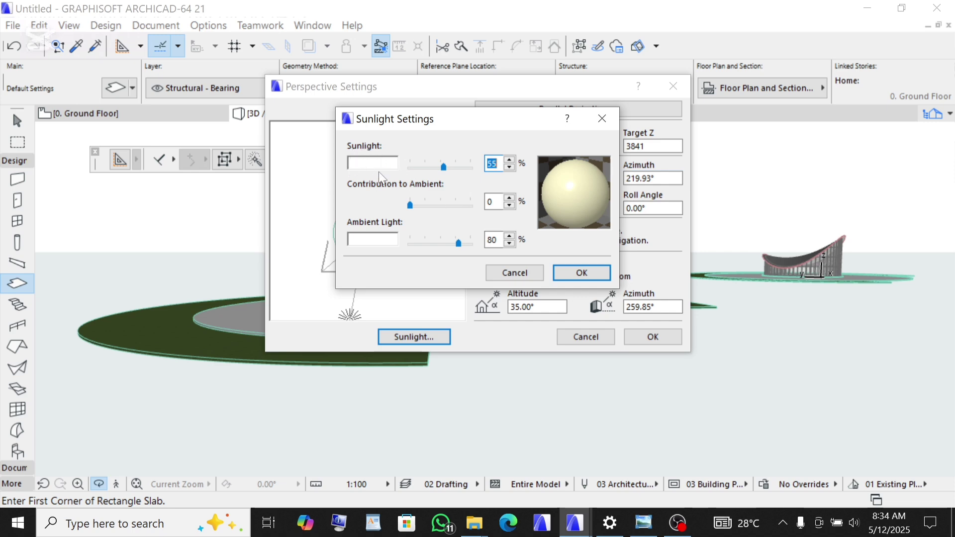
click(368, 162)
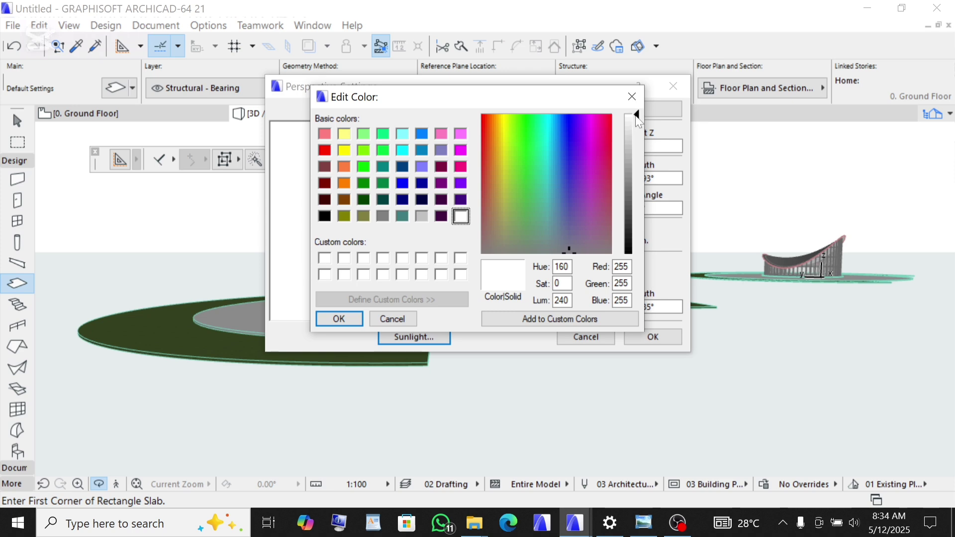
drag(636, 115, 640, 135)
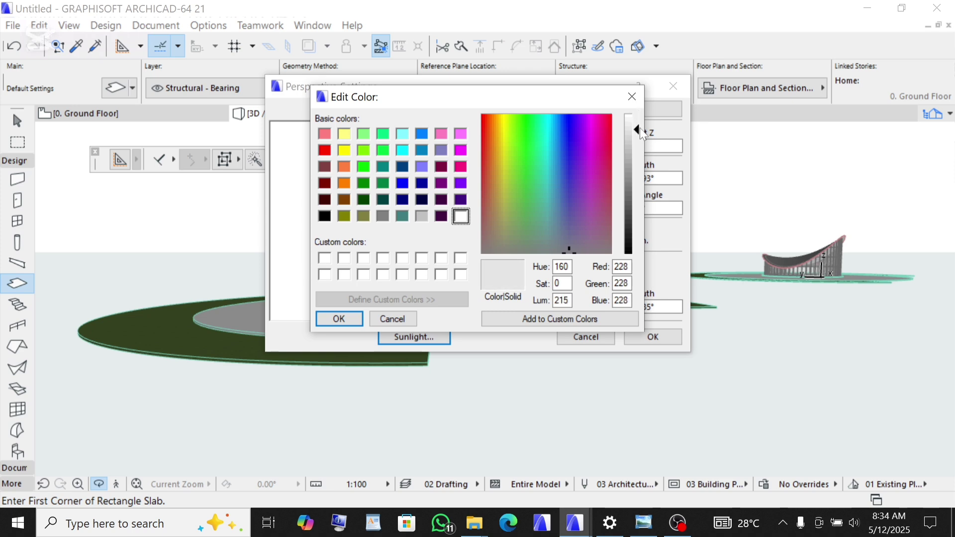
click(344, 318)
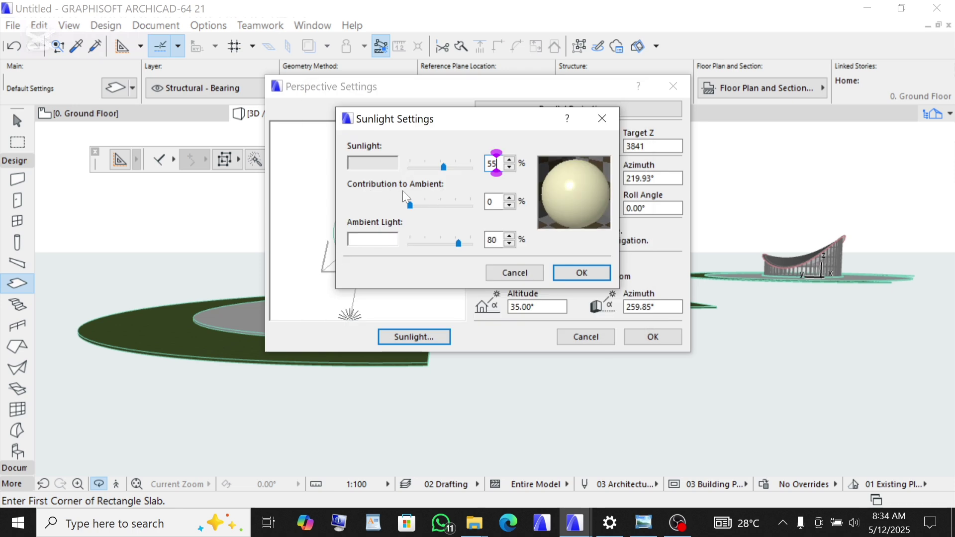
Step: Set the sunlight's contribution to ambient to 41% and the ambient light to 100%
click(439, 204)
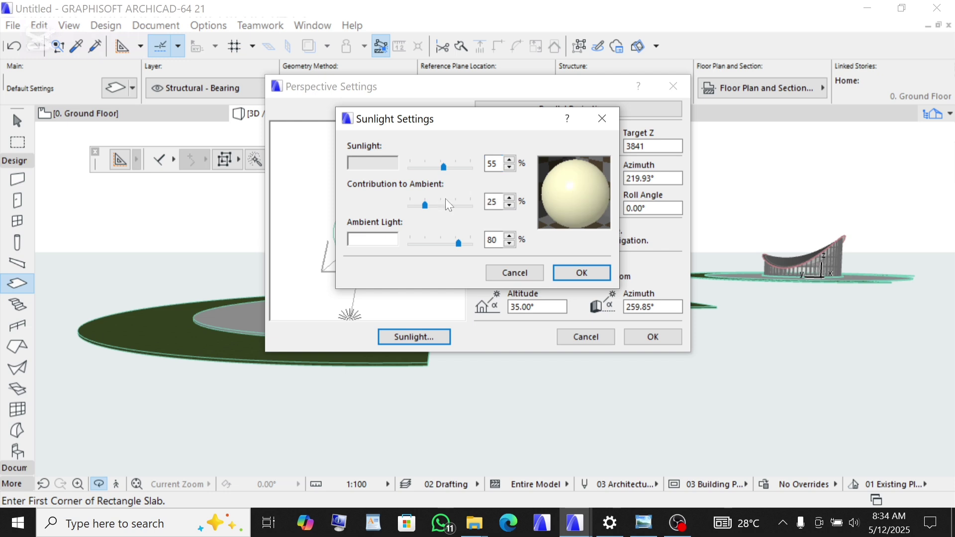
click(441, 200)
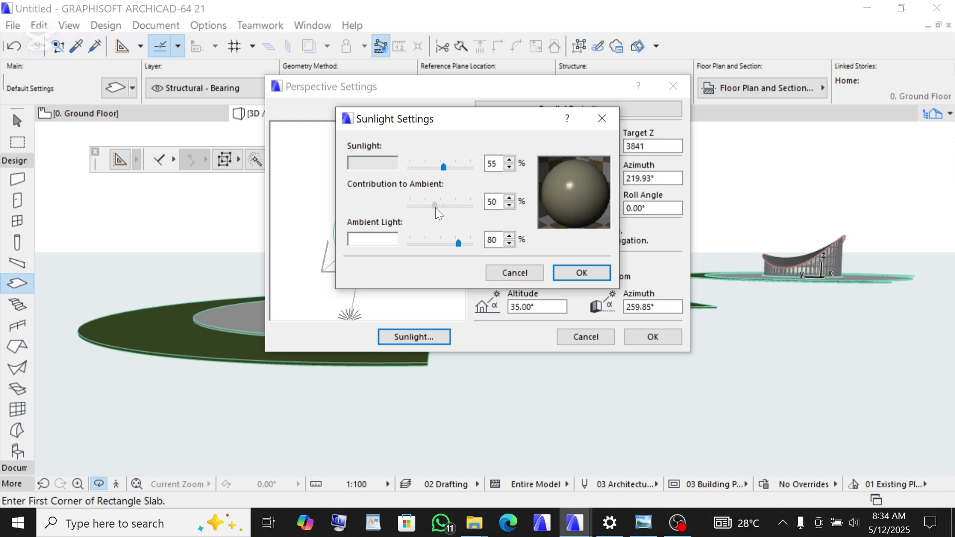
click(436, 208)
drag(479, 246, 478, 246)
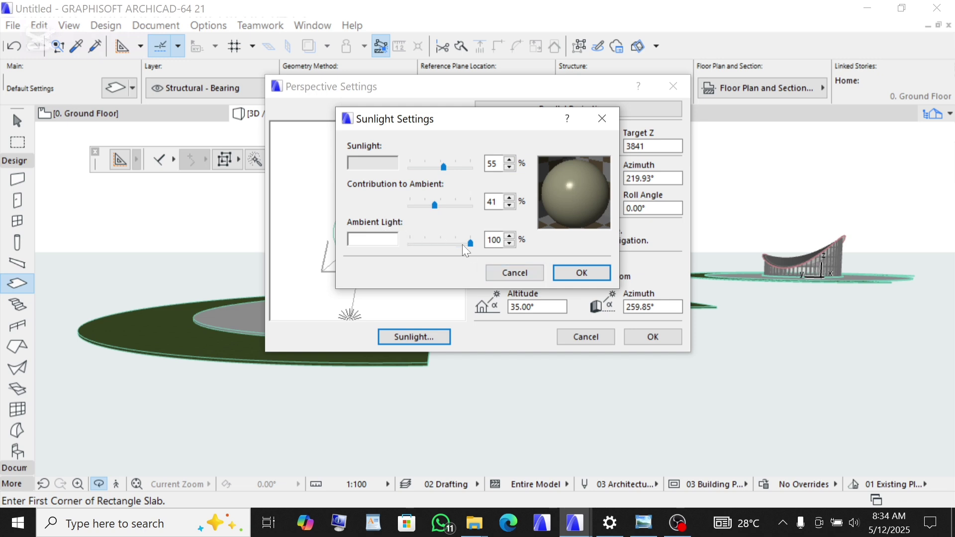
click(579, 281)
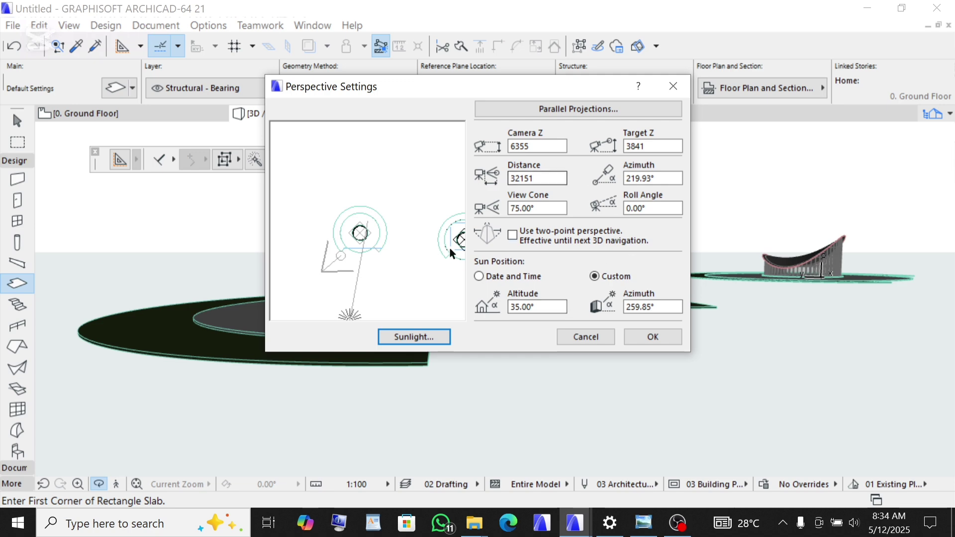
Step: Switch the 3D view to parallel projection and examine both buildings under the new sunlight
click(526, 113)
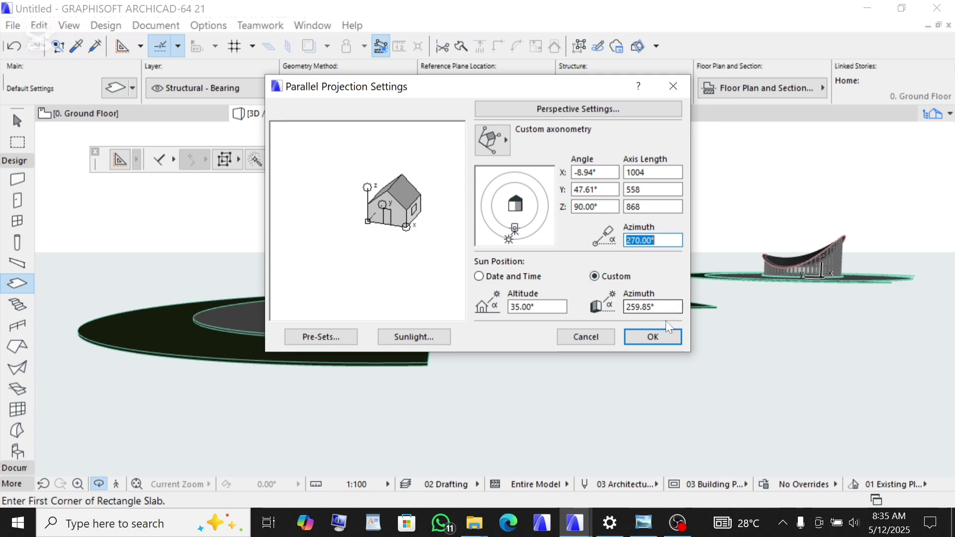
click(653, 336)
scroll(657, 333, up, 5)
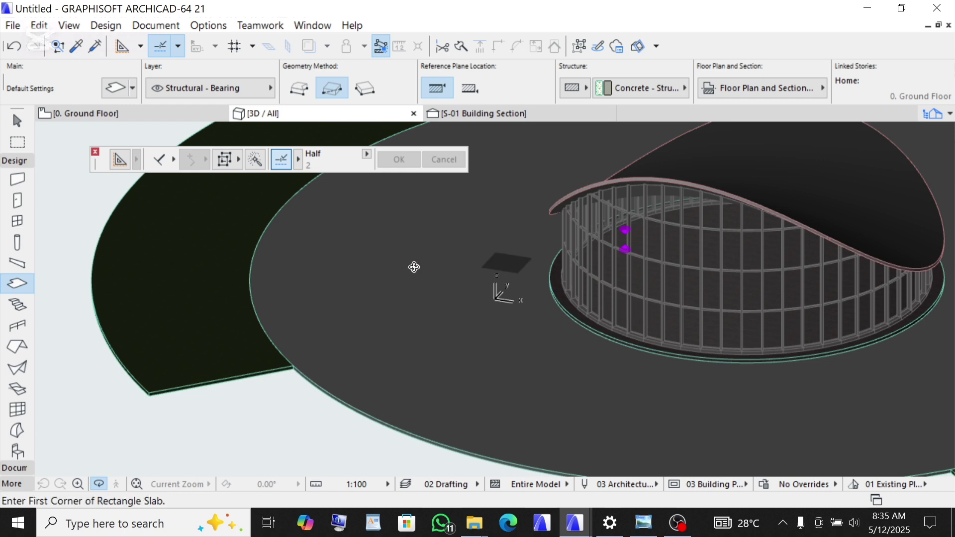
scroll(378, 281, down, 8)
scroll(476, 306, down, 6)
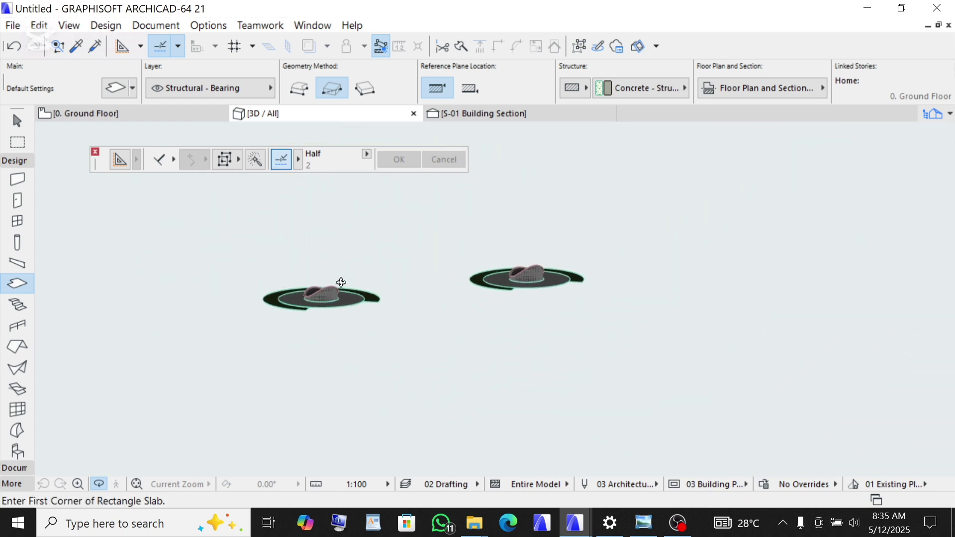
scroll(341, 281, up, 8)
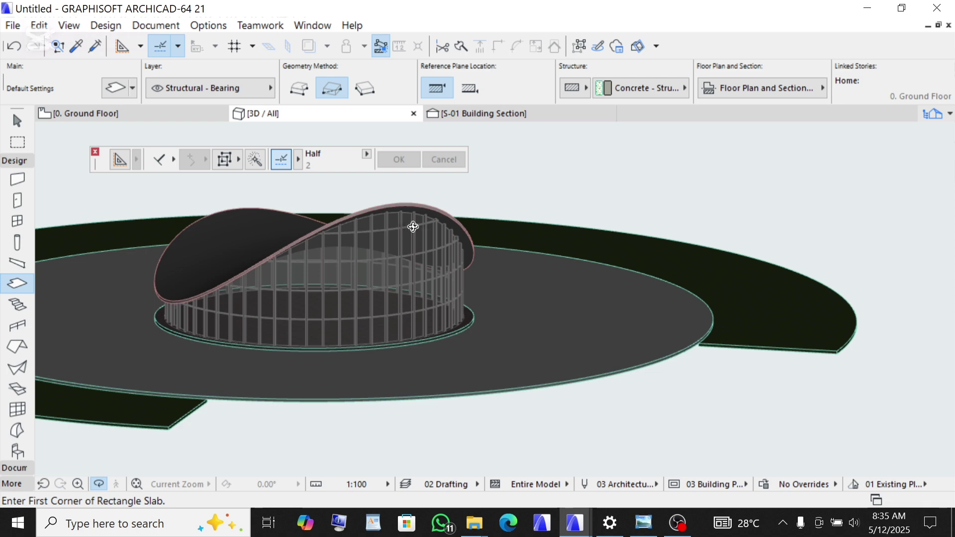
scroll(577, 211, down, 2)
Step: Return the 3D view to perspective with the camera at an azimuth of about 312.84° and a distance of about 38347
right_click(625, 177)
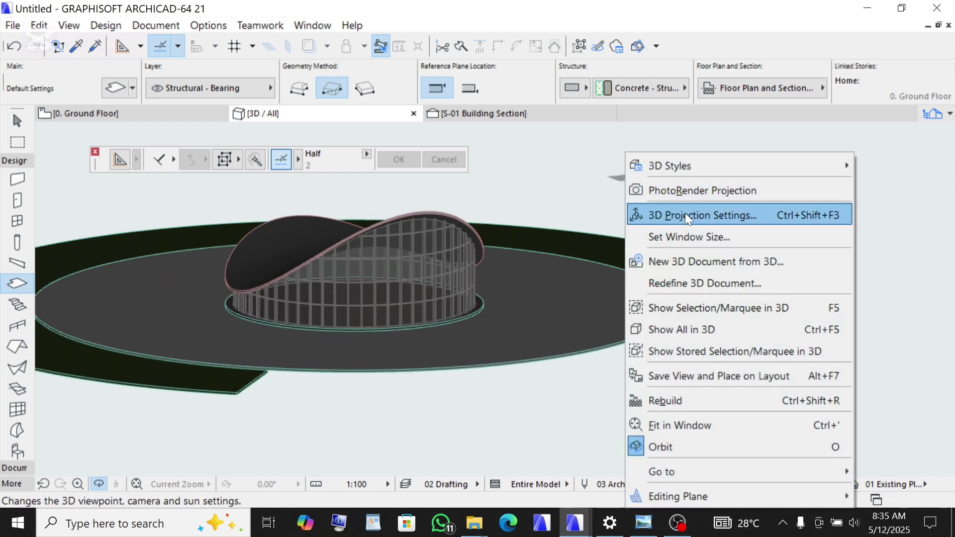
click(688, 217)
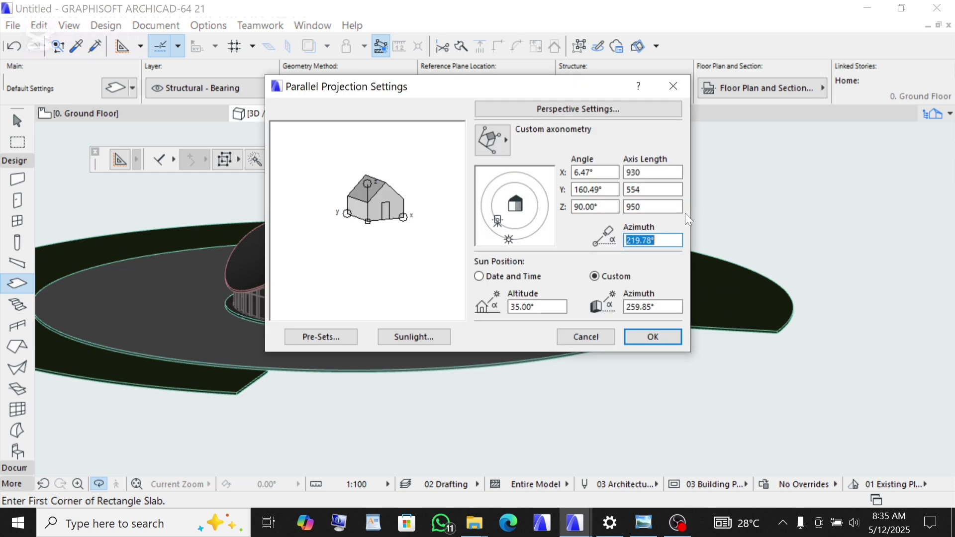
click(548, 109)
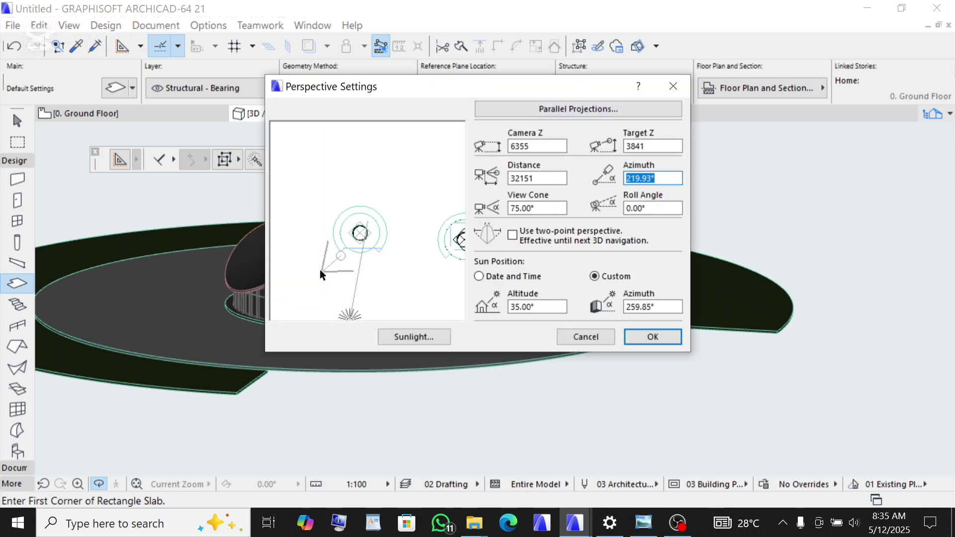
drag(321, 274, 362, 281)
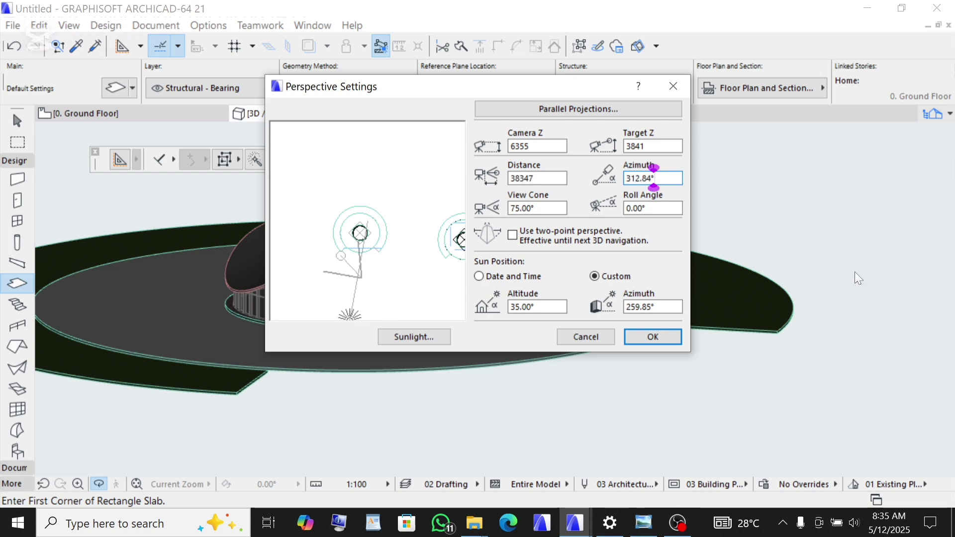
click(655, 336)
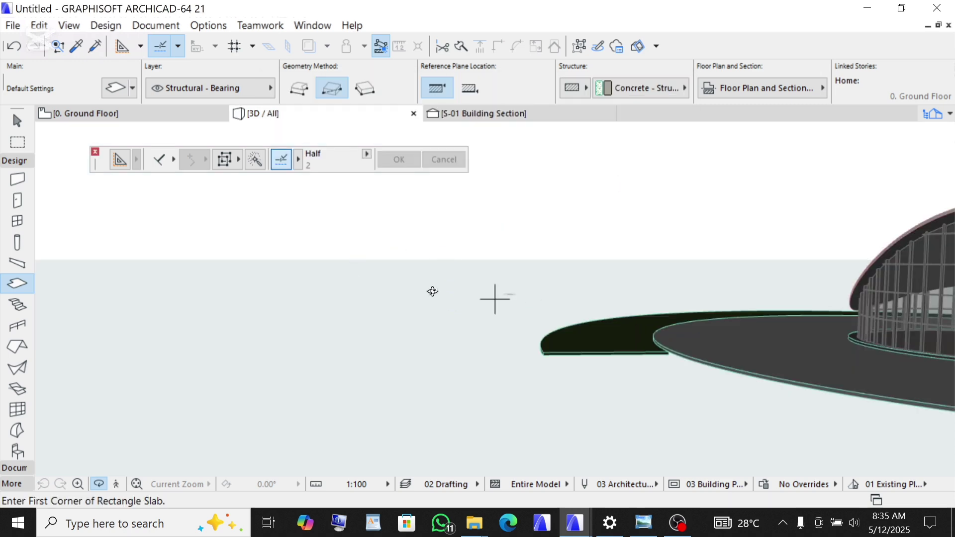
Step: Inspect the near building's roof shell up close and review its surface overrides in the shell settings
drag(432, 291, 395, 337)
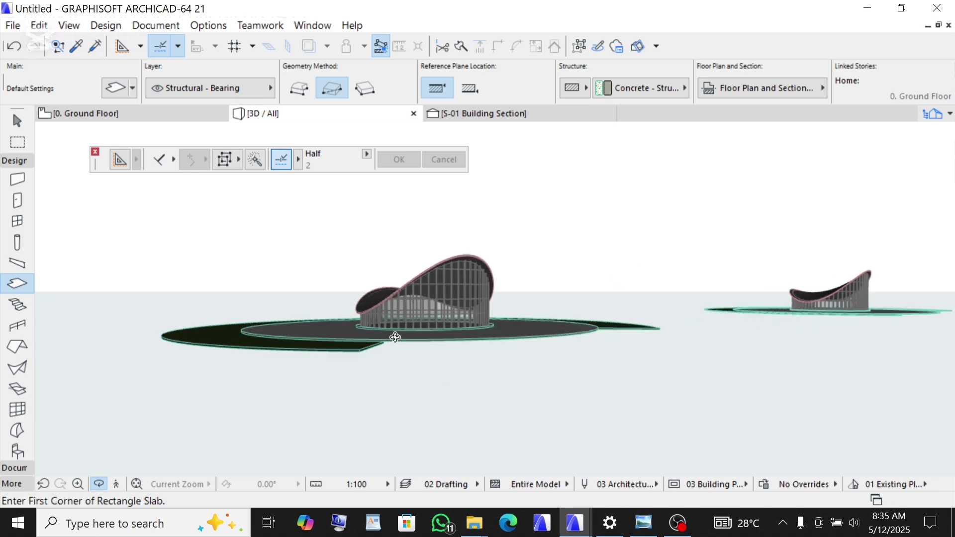
scroll(395, 337, up, 5)
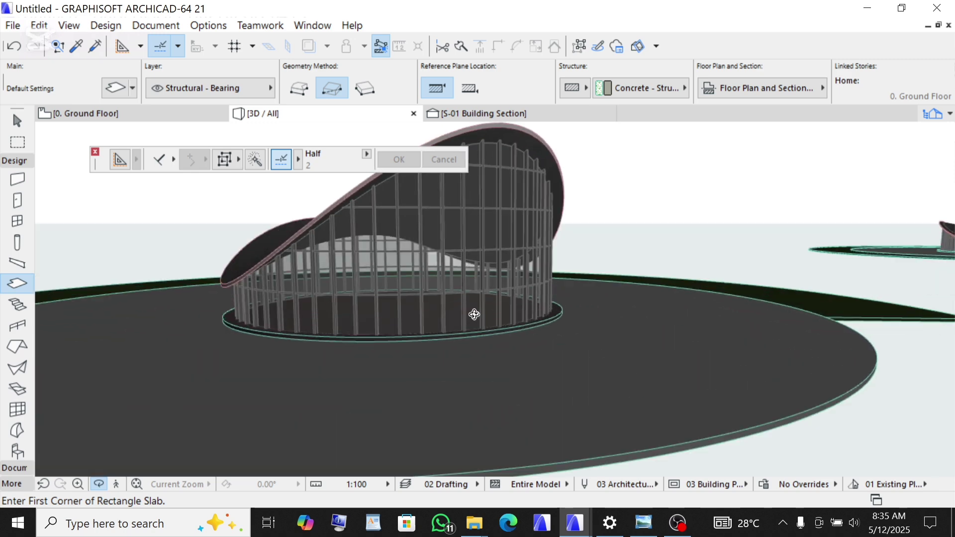
scroll(474, 314, down, 6)
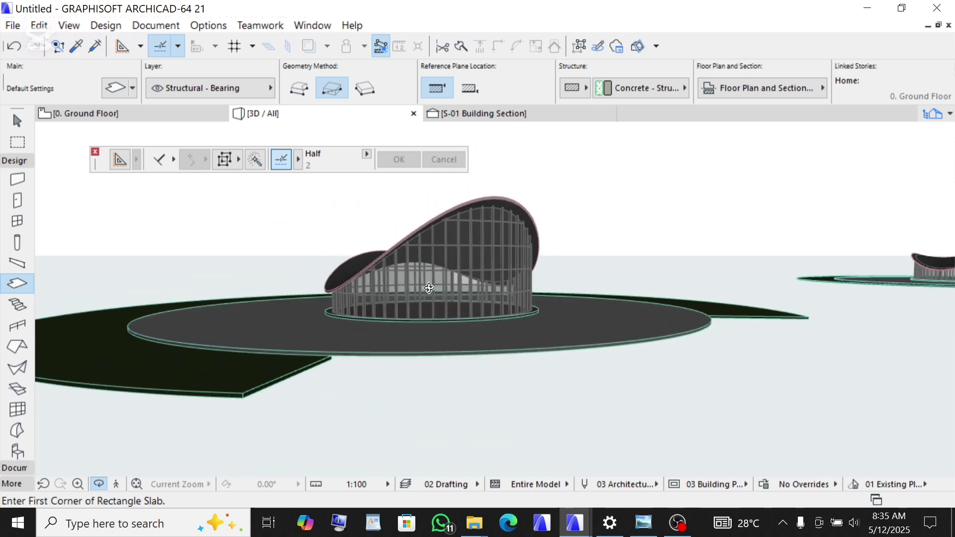
drag(428, 288, 455, 287)
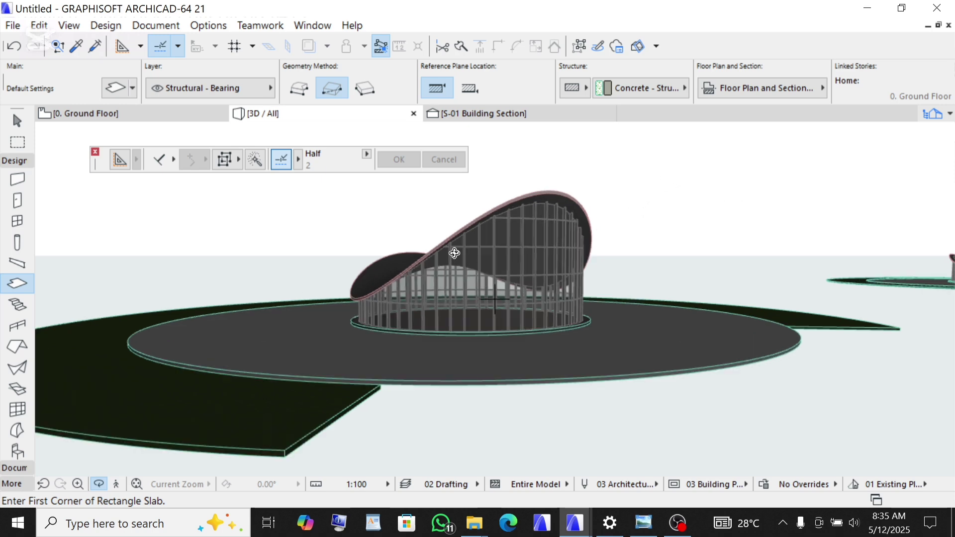
scroll(454, 254, up, 8)
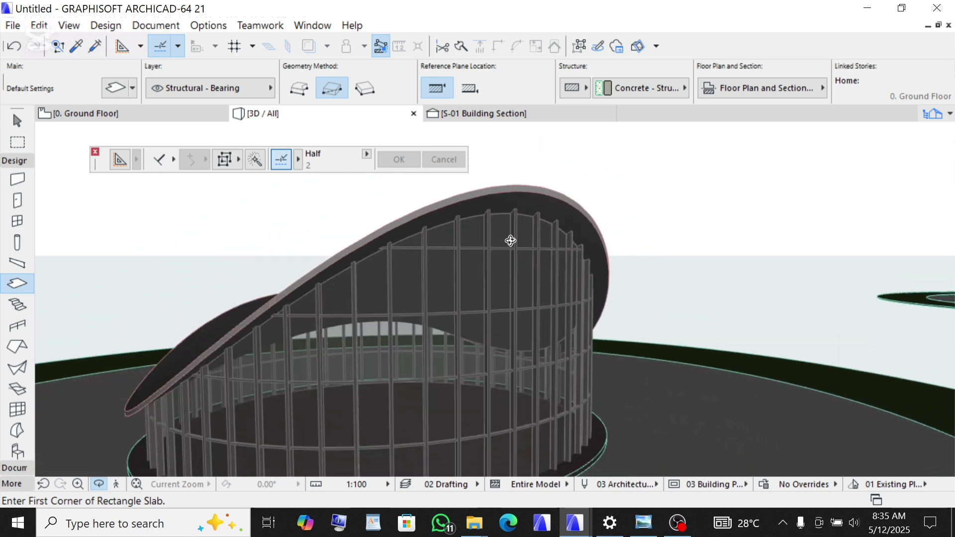
scroll(511, 240, up, 3)
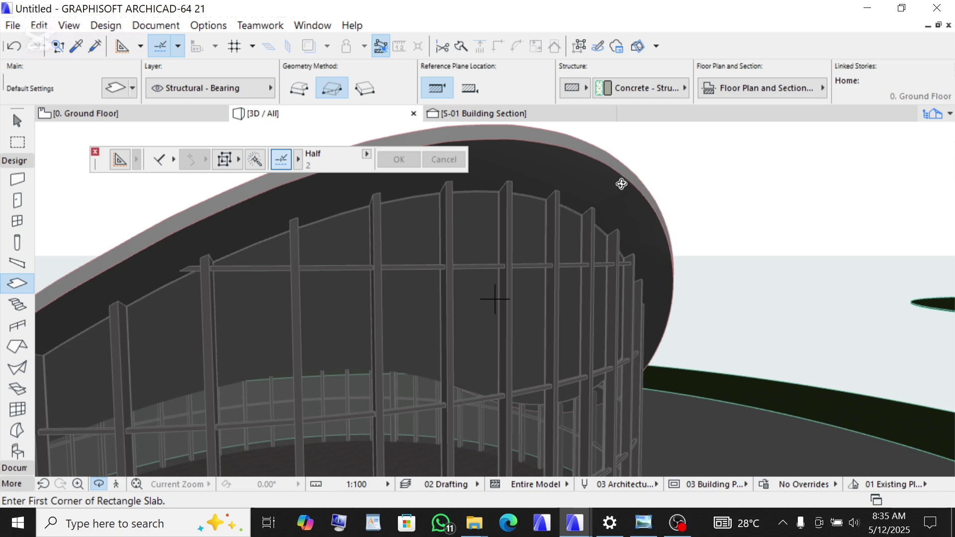
key(Escape)
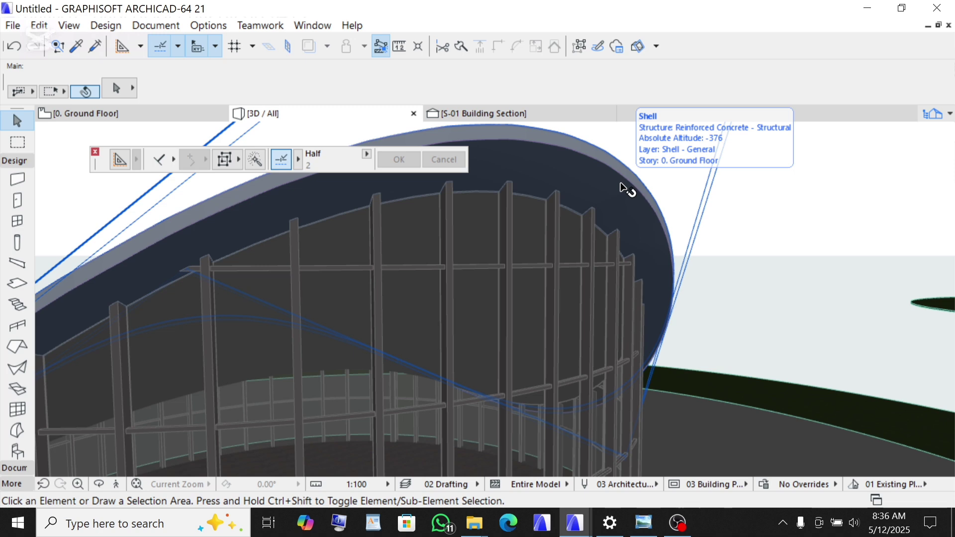
key(o)
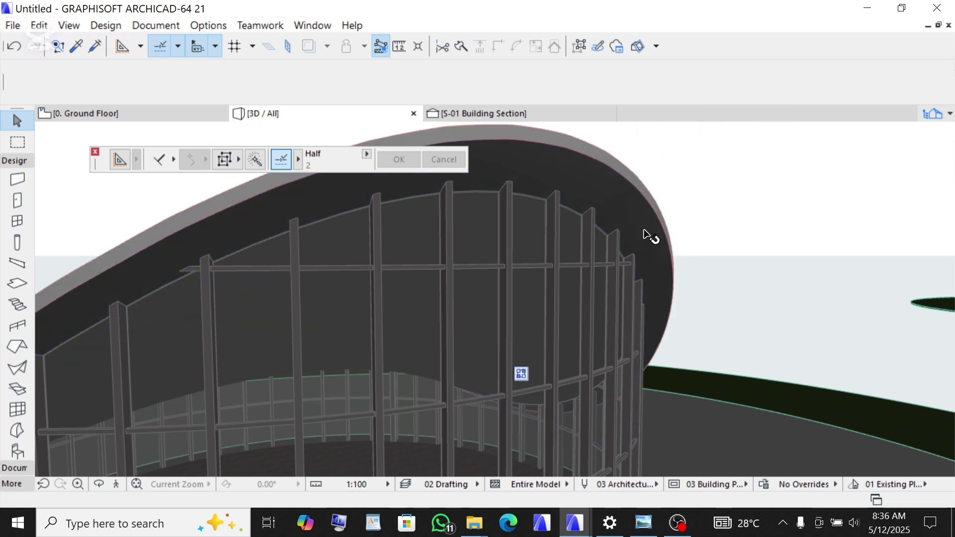
click(648, 236)
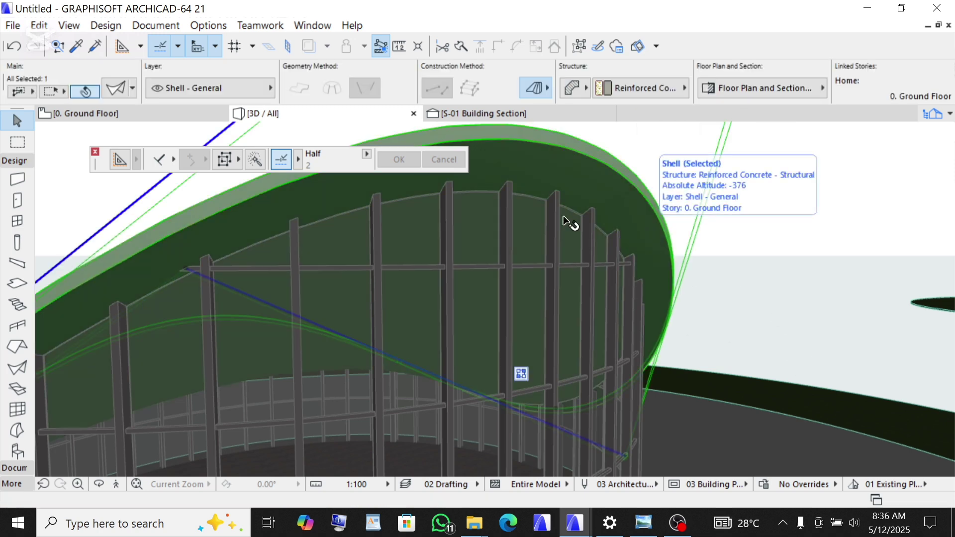
click(118, 89)
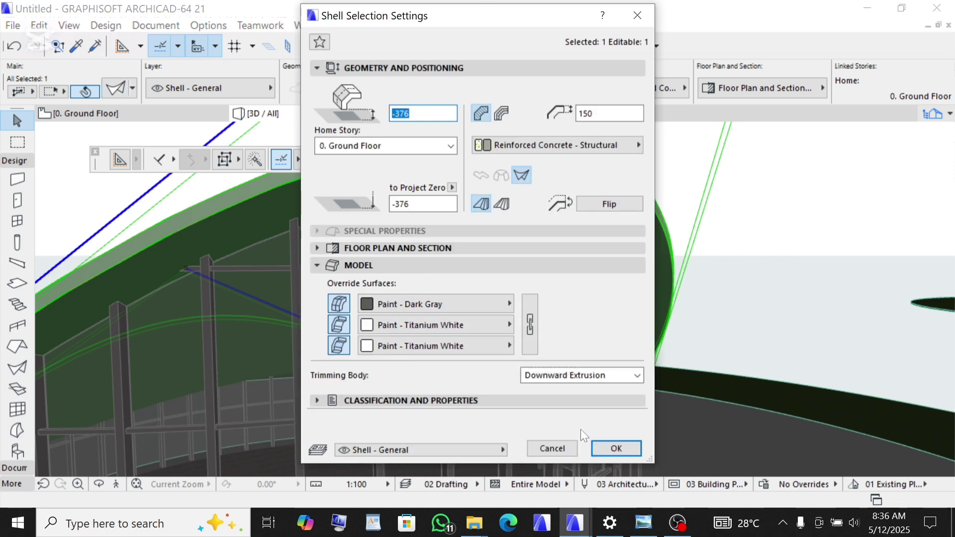
click(614, 448)
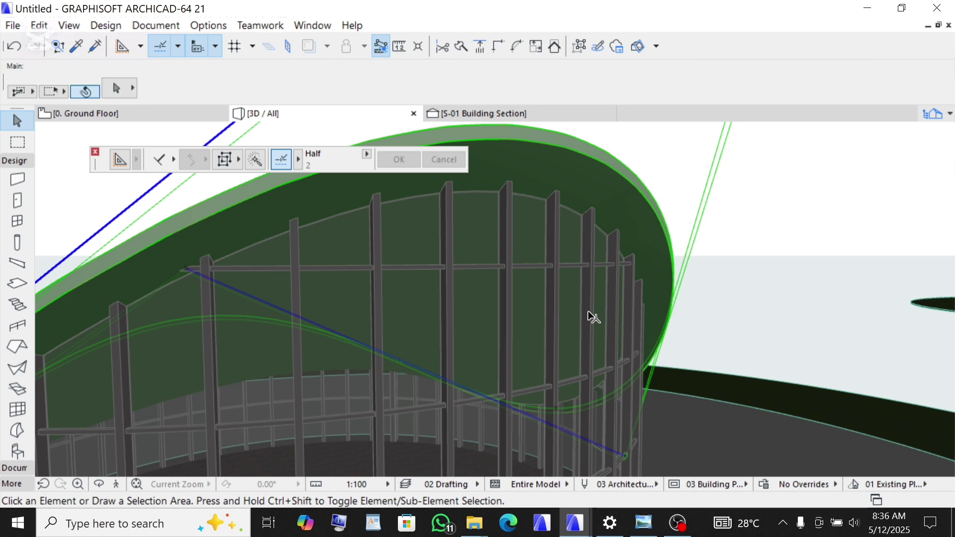
Step: Raise the sunlight's contribution to ambient to 93% in the perspective view's sunlight settings
scroll(623, 311, down, 5)
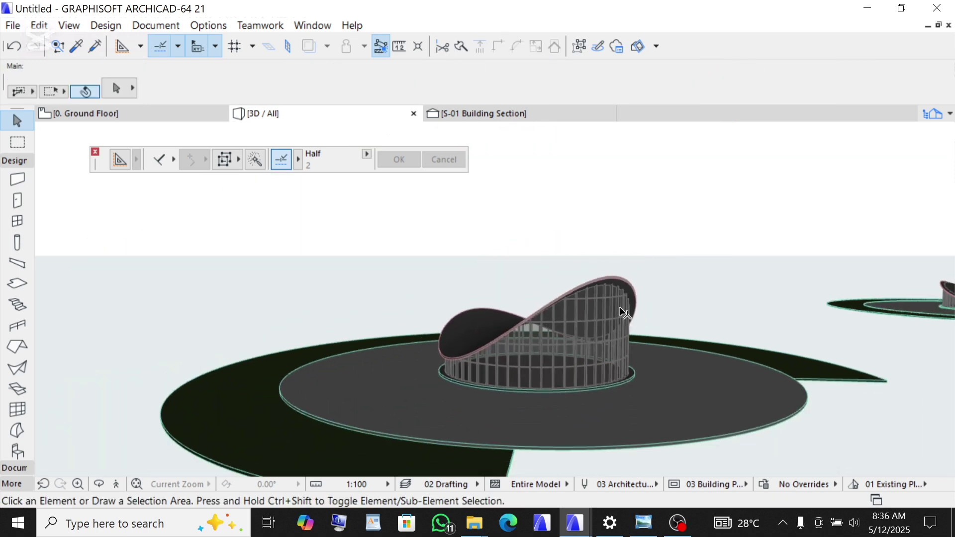
scroll(592, 356, up, 5)
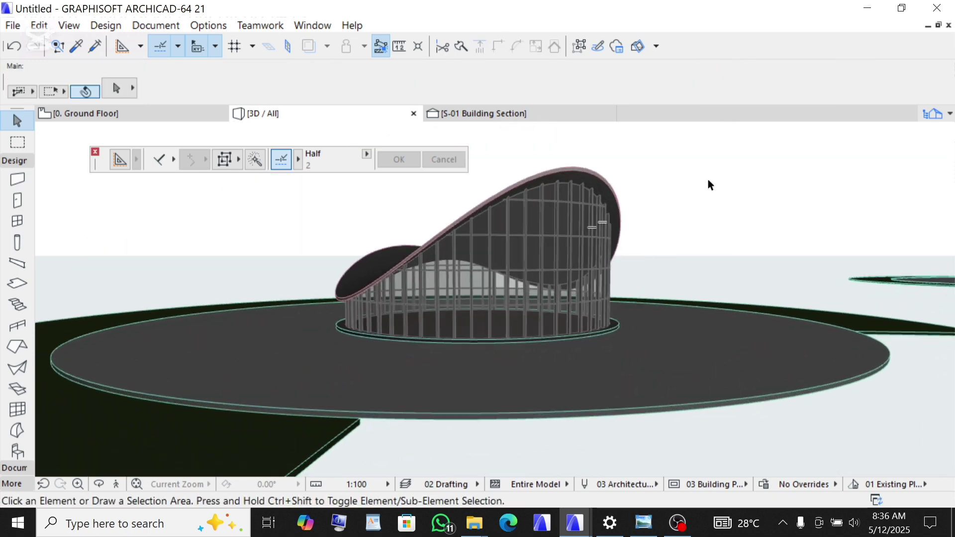
right_click(708, 181)
click(747, 188)
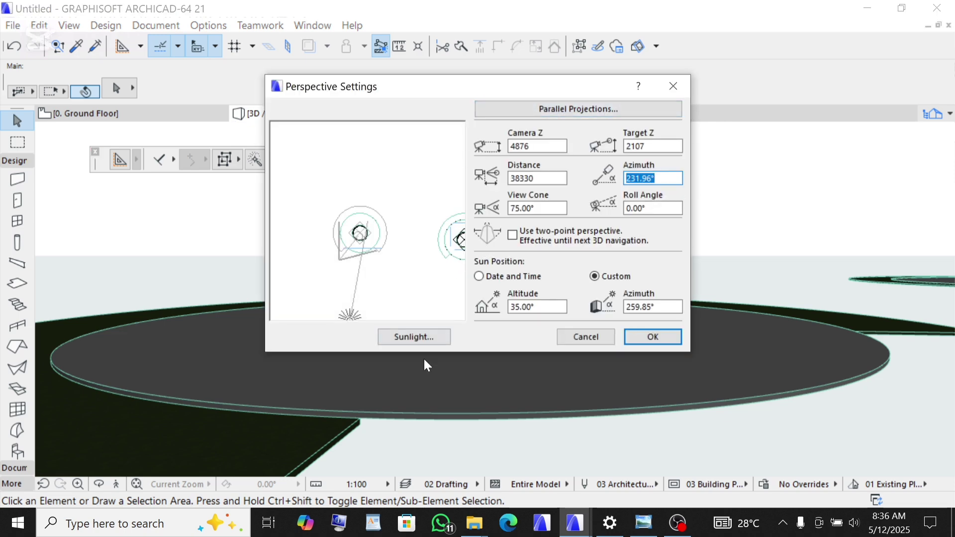
click(423, 337)
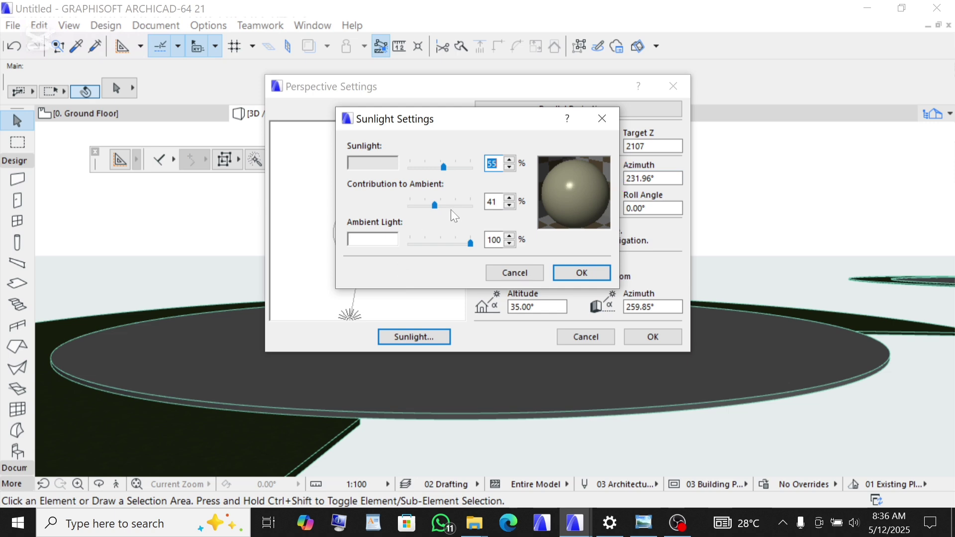
drag(435, 205, 445, 206)
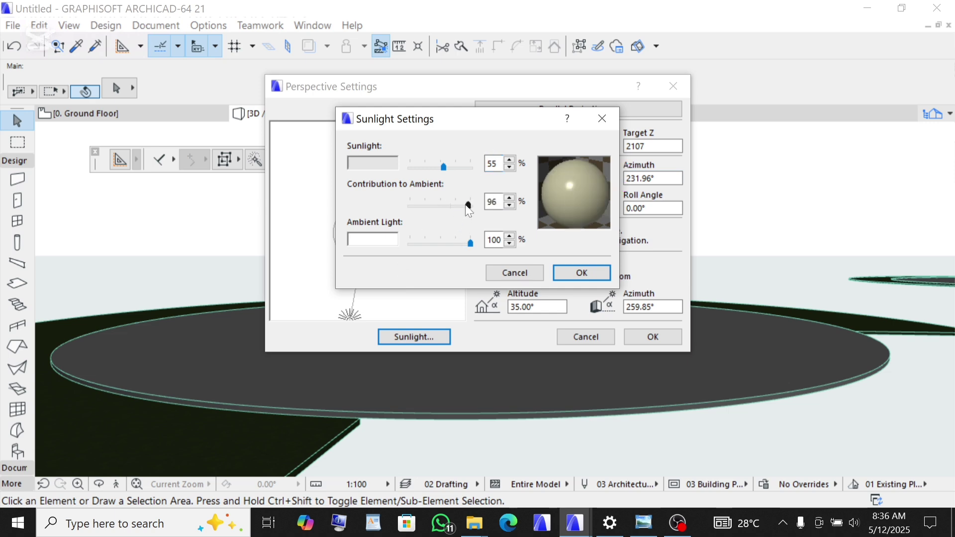
drag(463, 207, 464, 207)
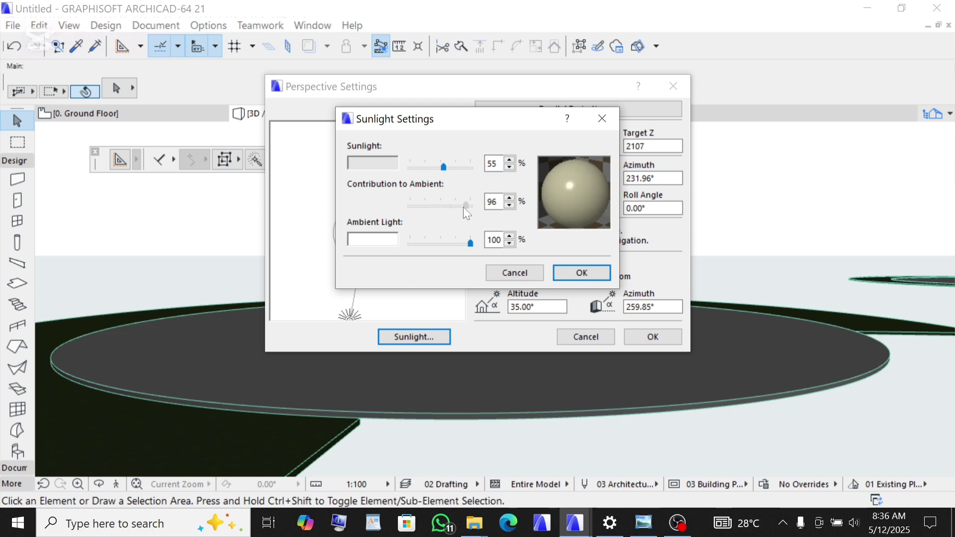
Step: Set the sunlight intensity to about 80% and the custom sun azimuth to 273.58°
click(452, 168)
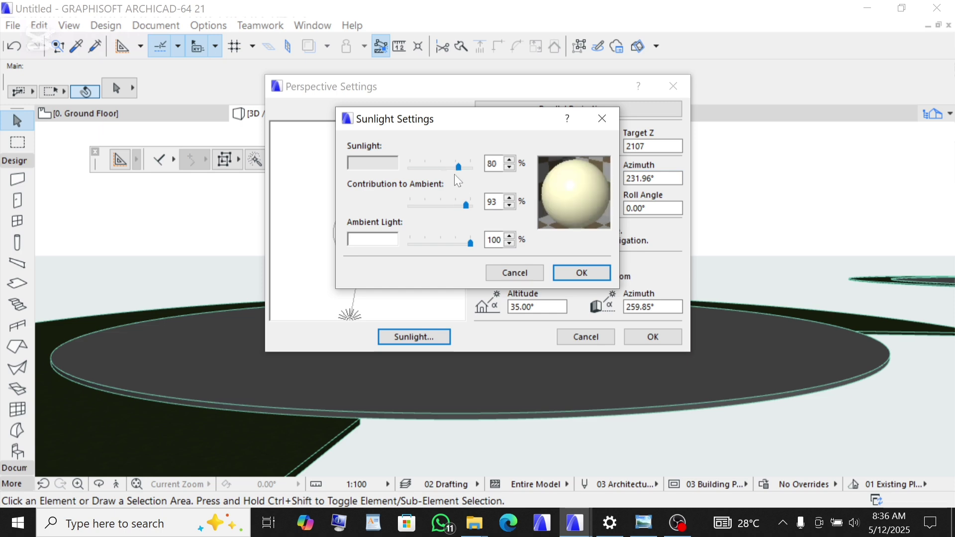
drag(455, 170, 455, 170)
click(577, 273)
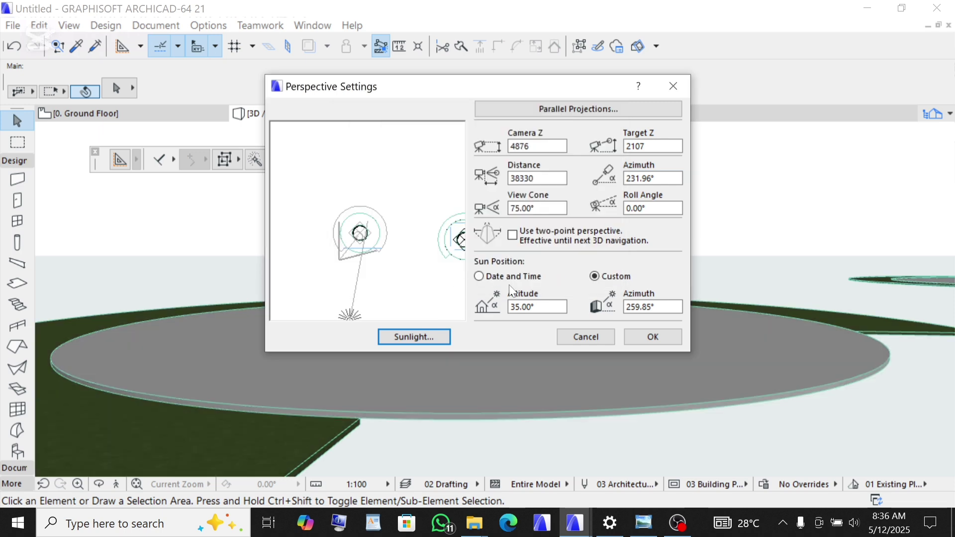
drag(357, 314, 370, 267)
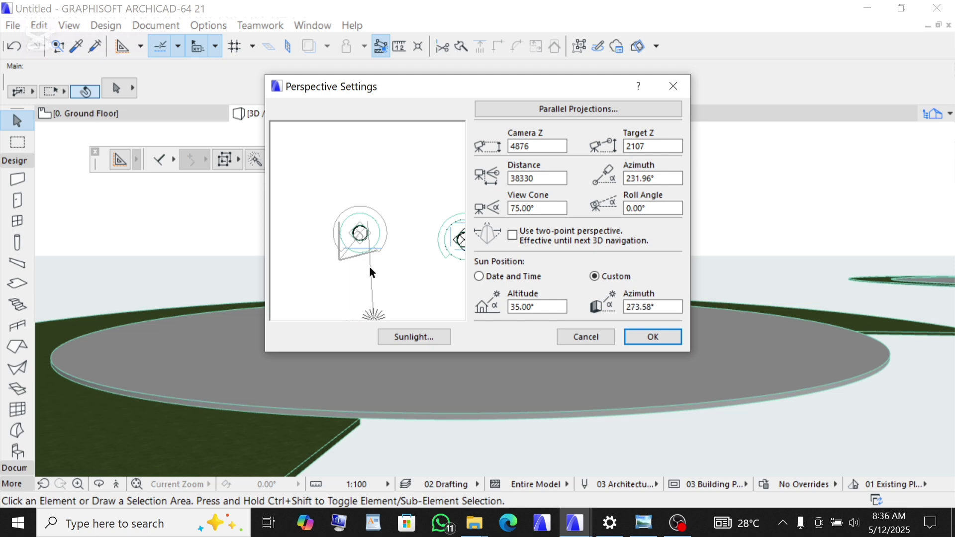
click(641, 336)
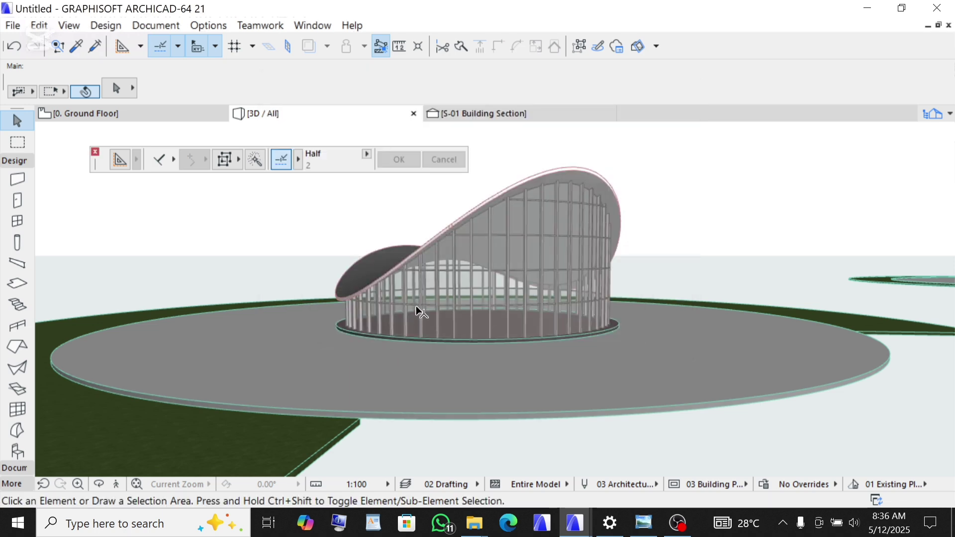
Step: Examine the roof's underside, the curtain wall and the whole building under the new lighting
scroll(559, 213, up, 5)
scroll(574, 163, up, 5)
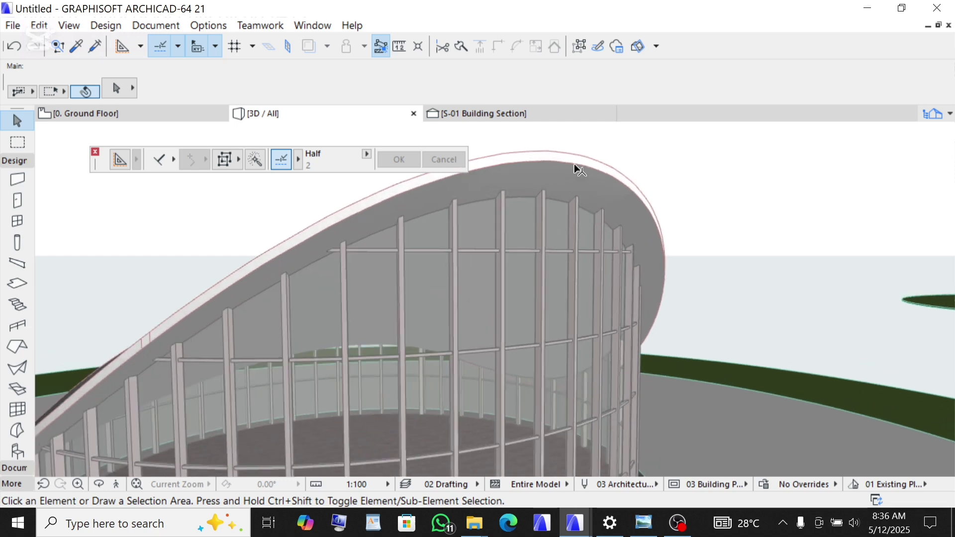
scroll(638, 215, up, 3)
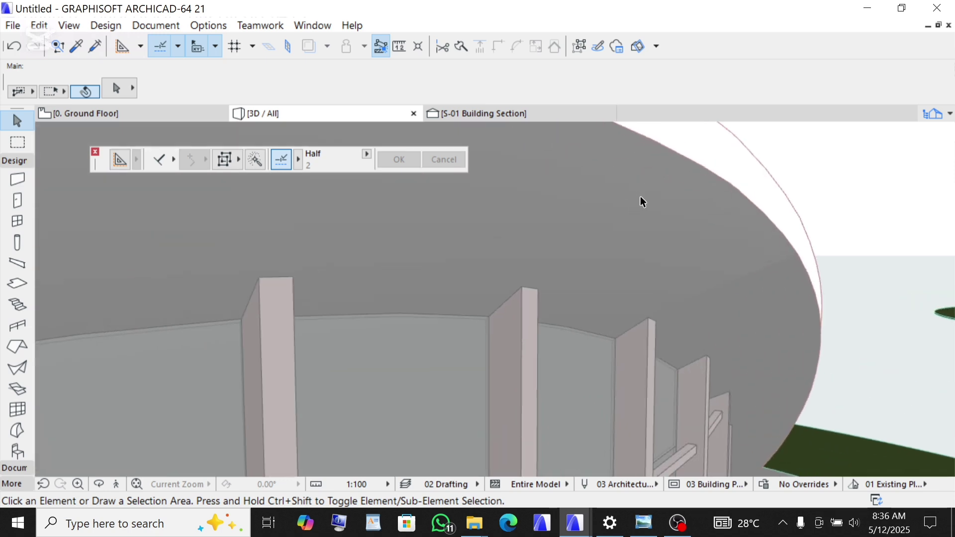
scroll(642, 201, down, 3)
scroll(676, 221, up, 5)
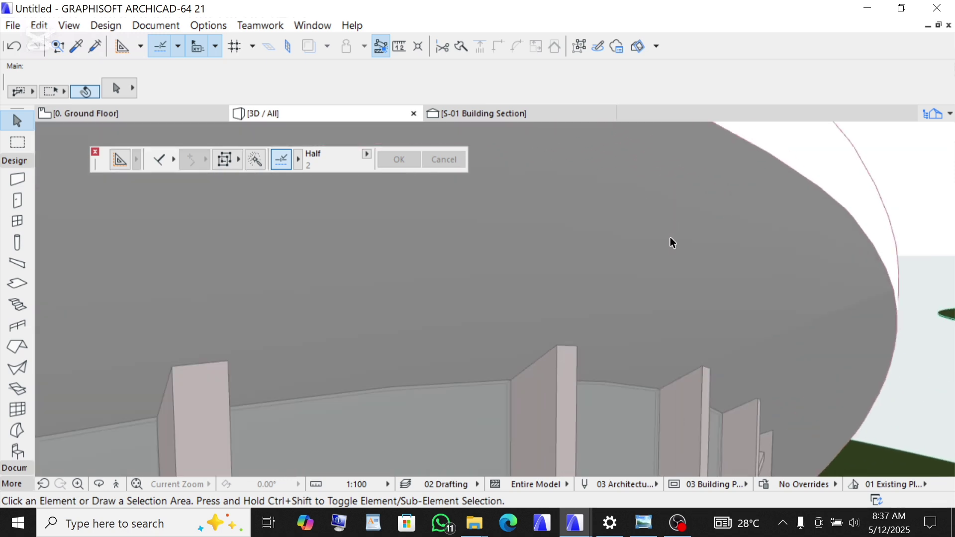
scroll(671, 243, down, 5)
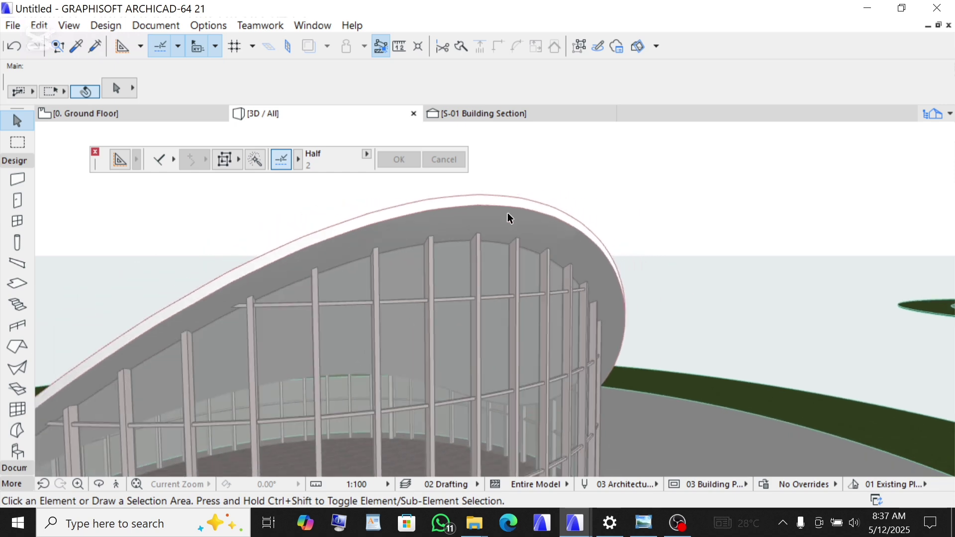
scroll(508, 212, down, 6)
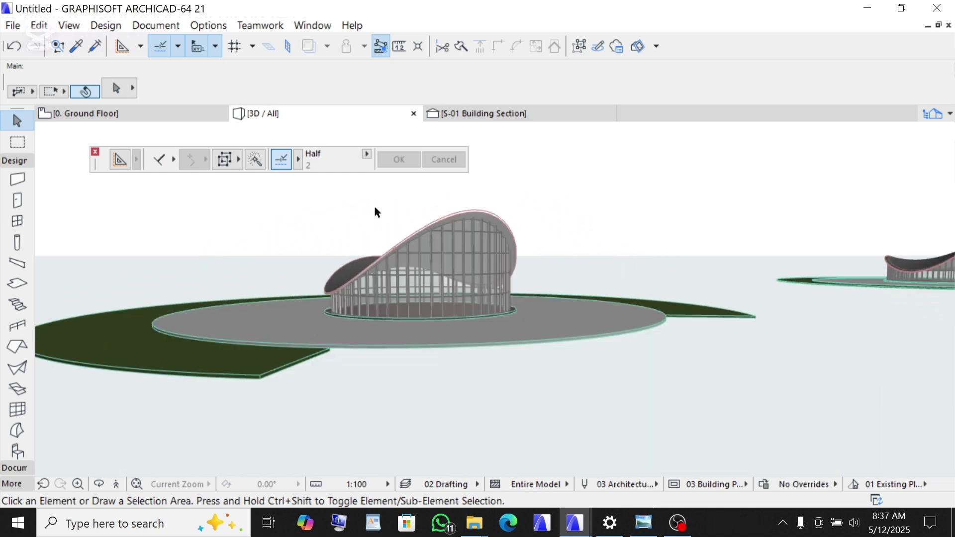
scroll(373, 208, up, 3)
scroll(368, 197, down, 3)
scroll(366, 189, down, 1)
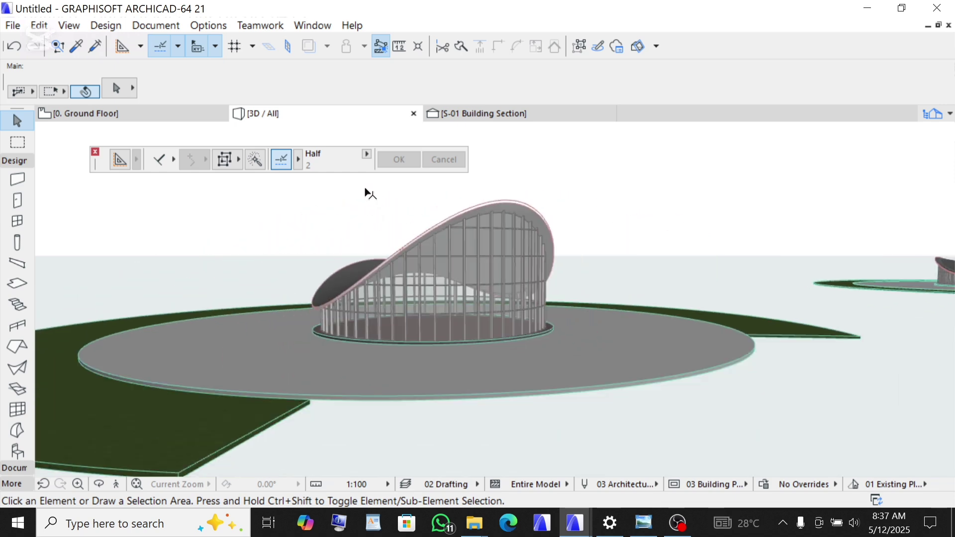
scroll(607, 162, down, 1)
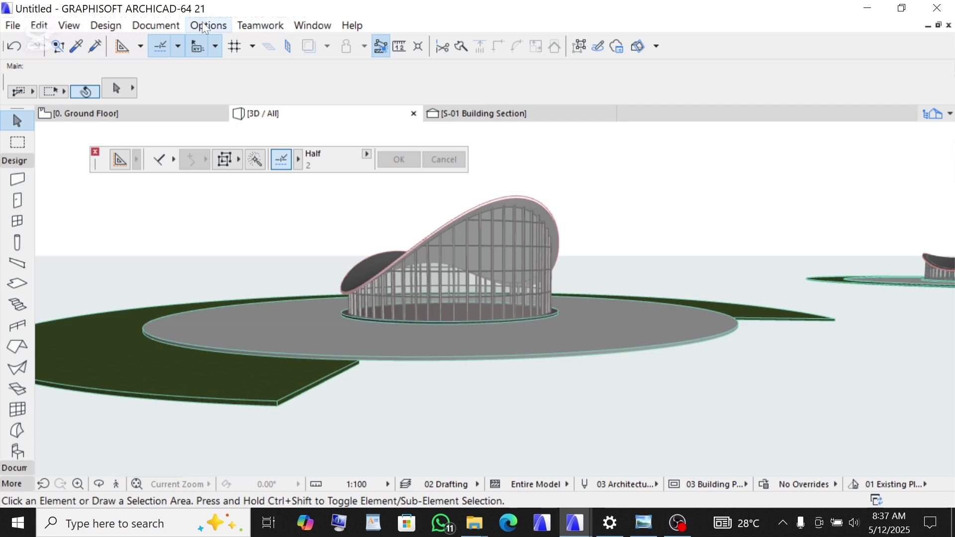
Step: Render the current perspective view of the building with PhotoRender Projection
click(152, 24)
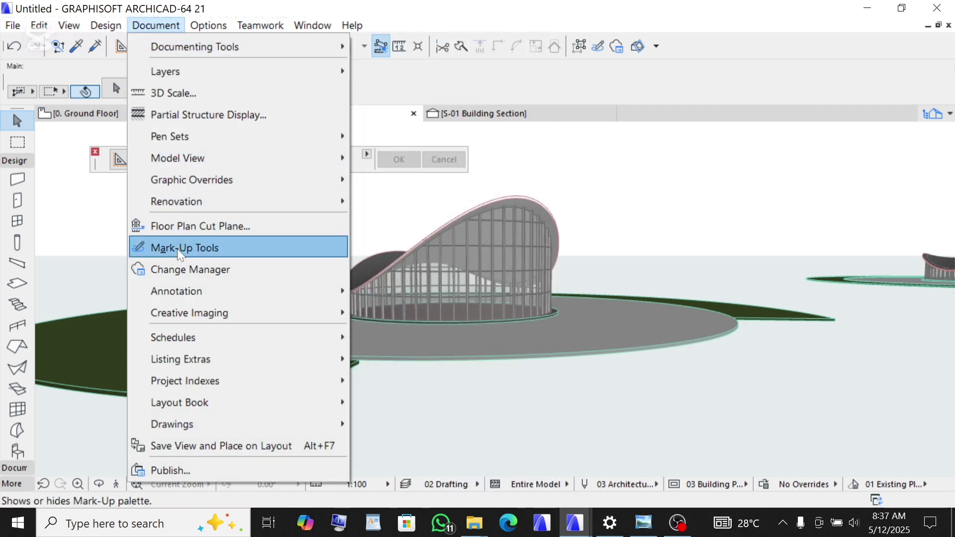
mouse_move(175, 311)
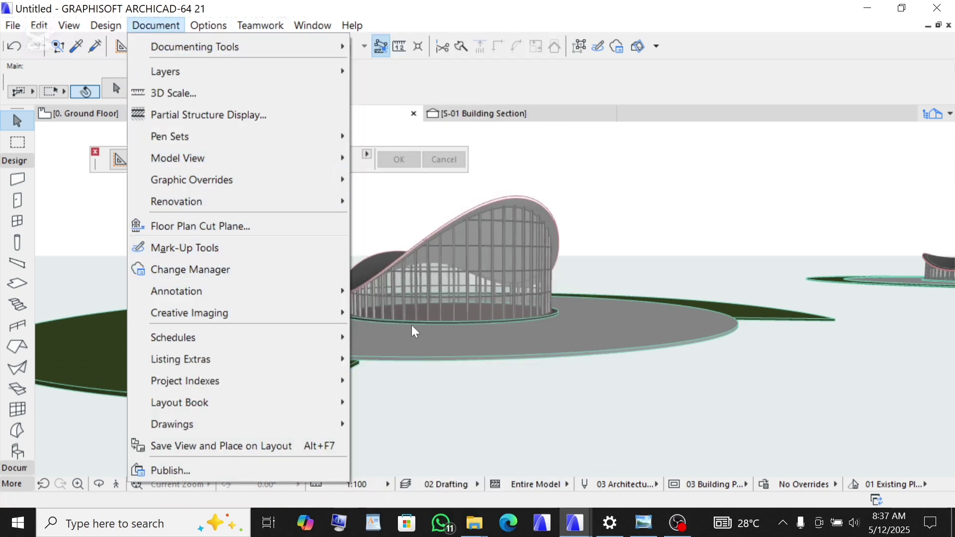
click(380, 313)
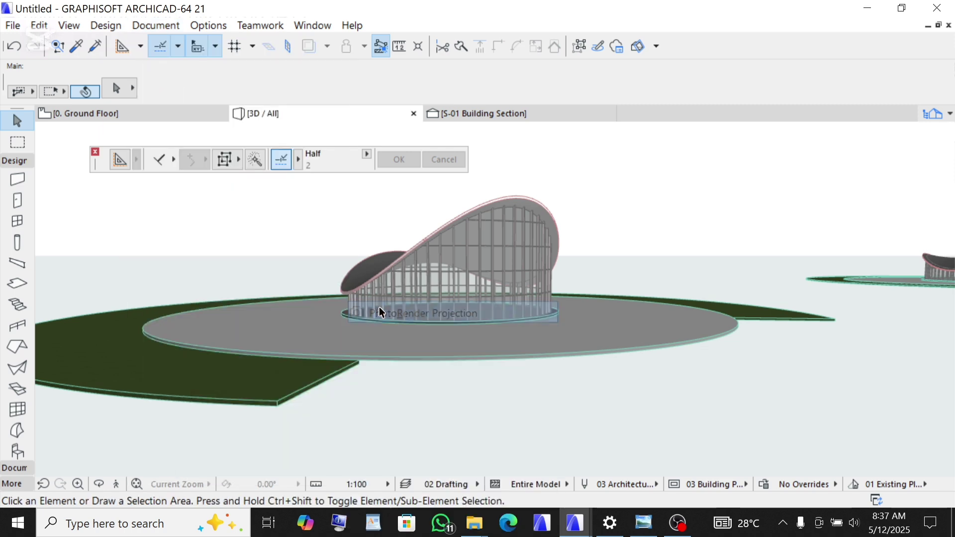